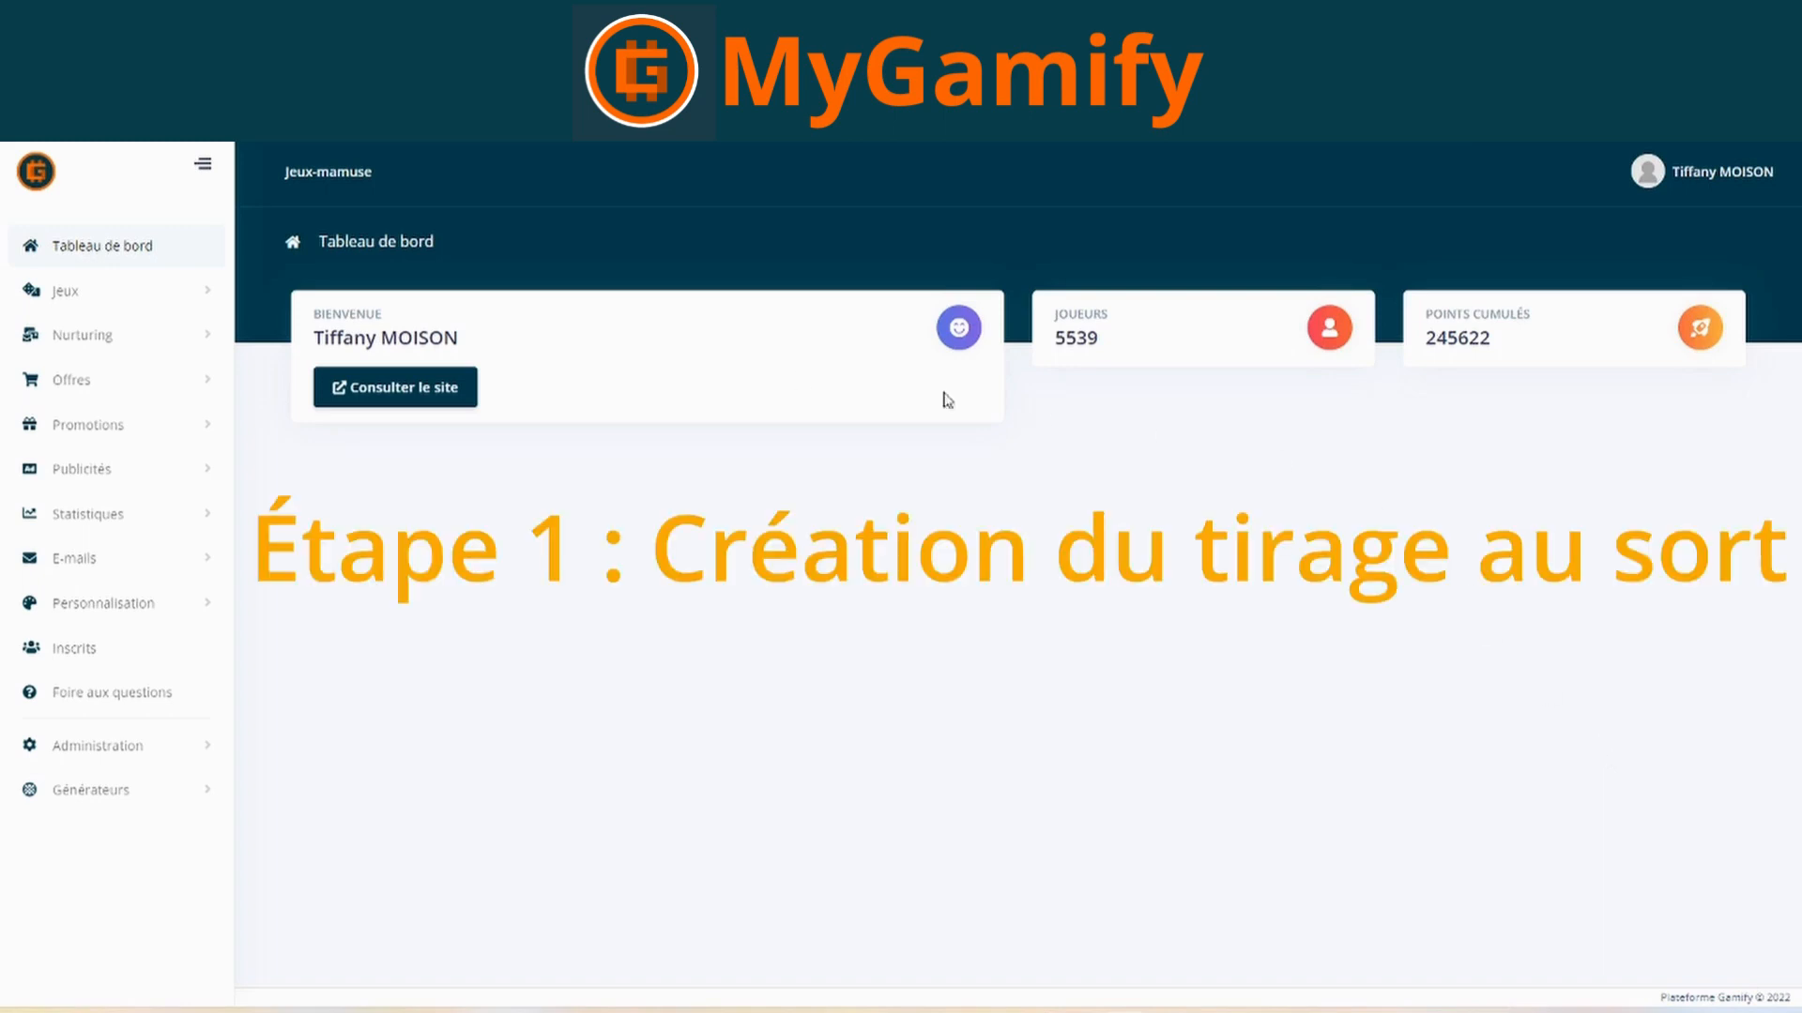
- Open the list of prize draws (Tirages au sort) and filter it to the Quiz type
{"action": "left_click", "coordinate": [139, 298]}
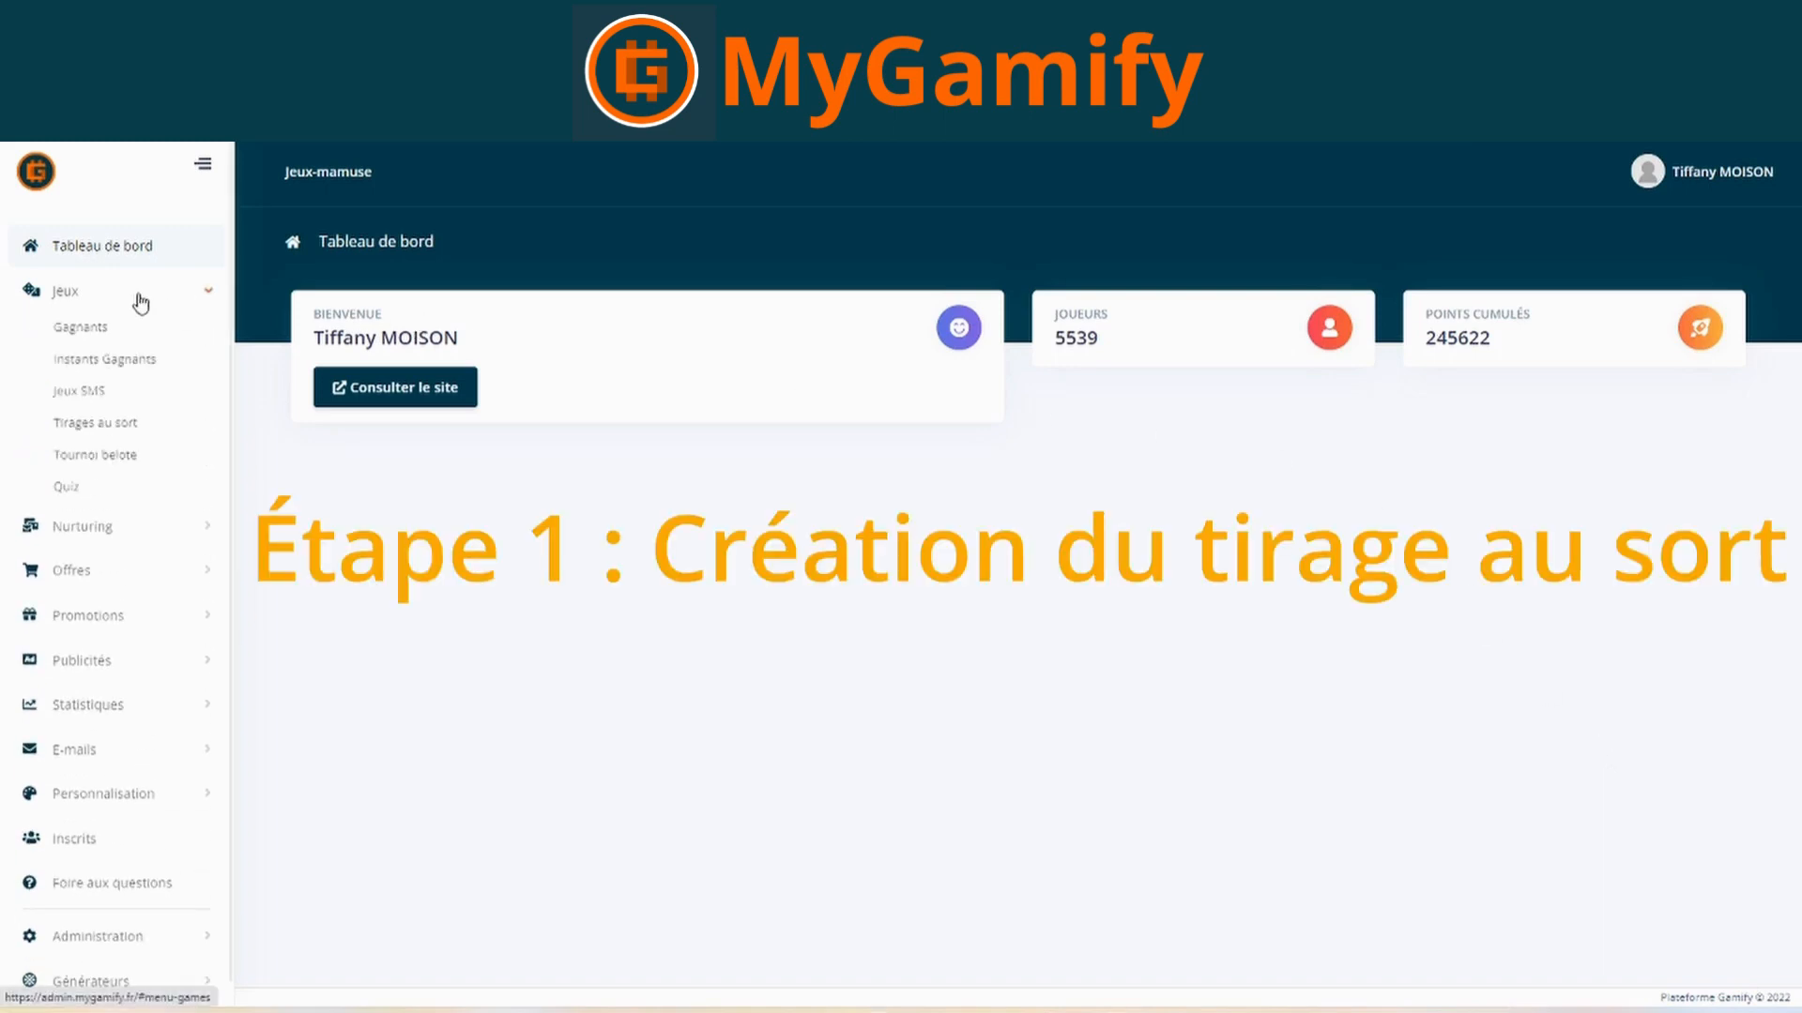
{"action": "left_click", "coordinate": [103, 422]}
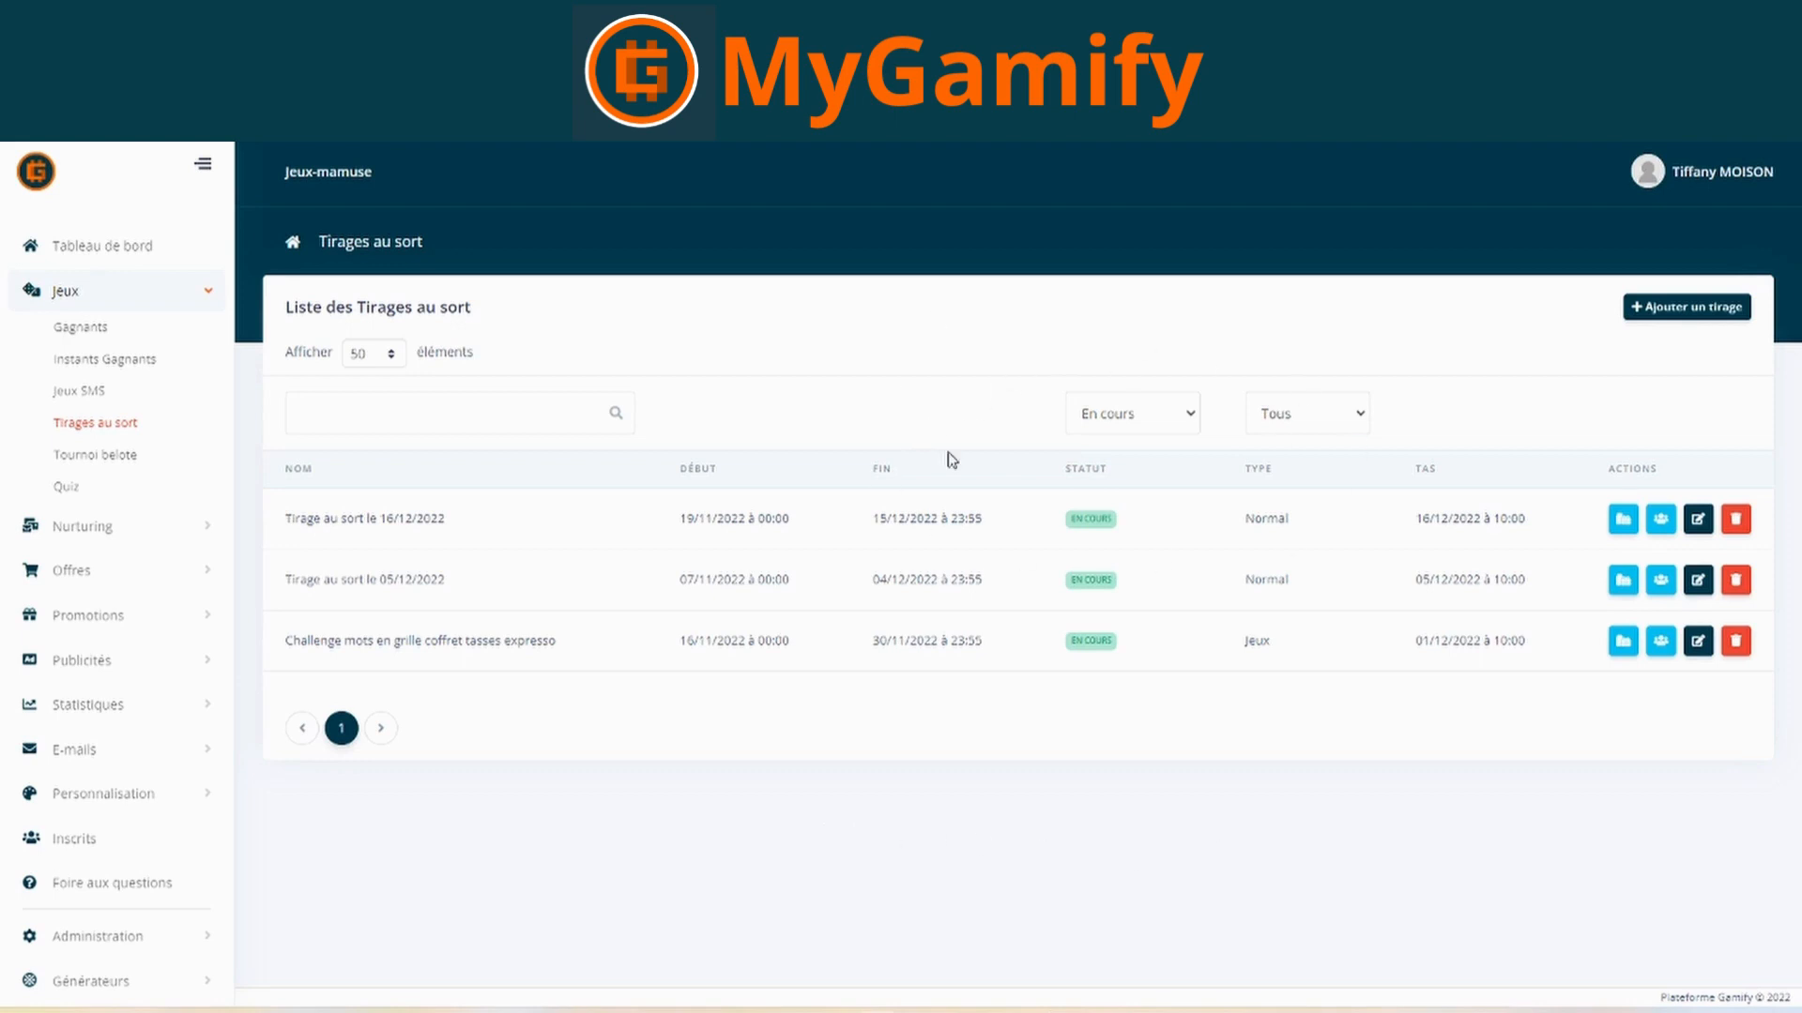
{"action": "left_click", "coordinate": [1307, 410]}
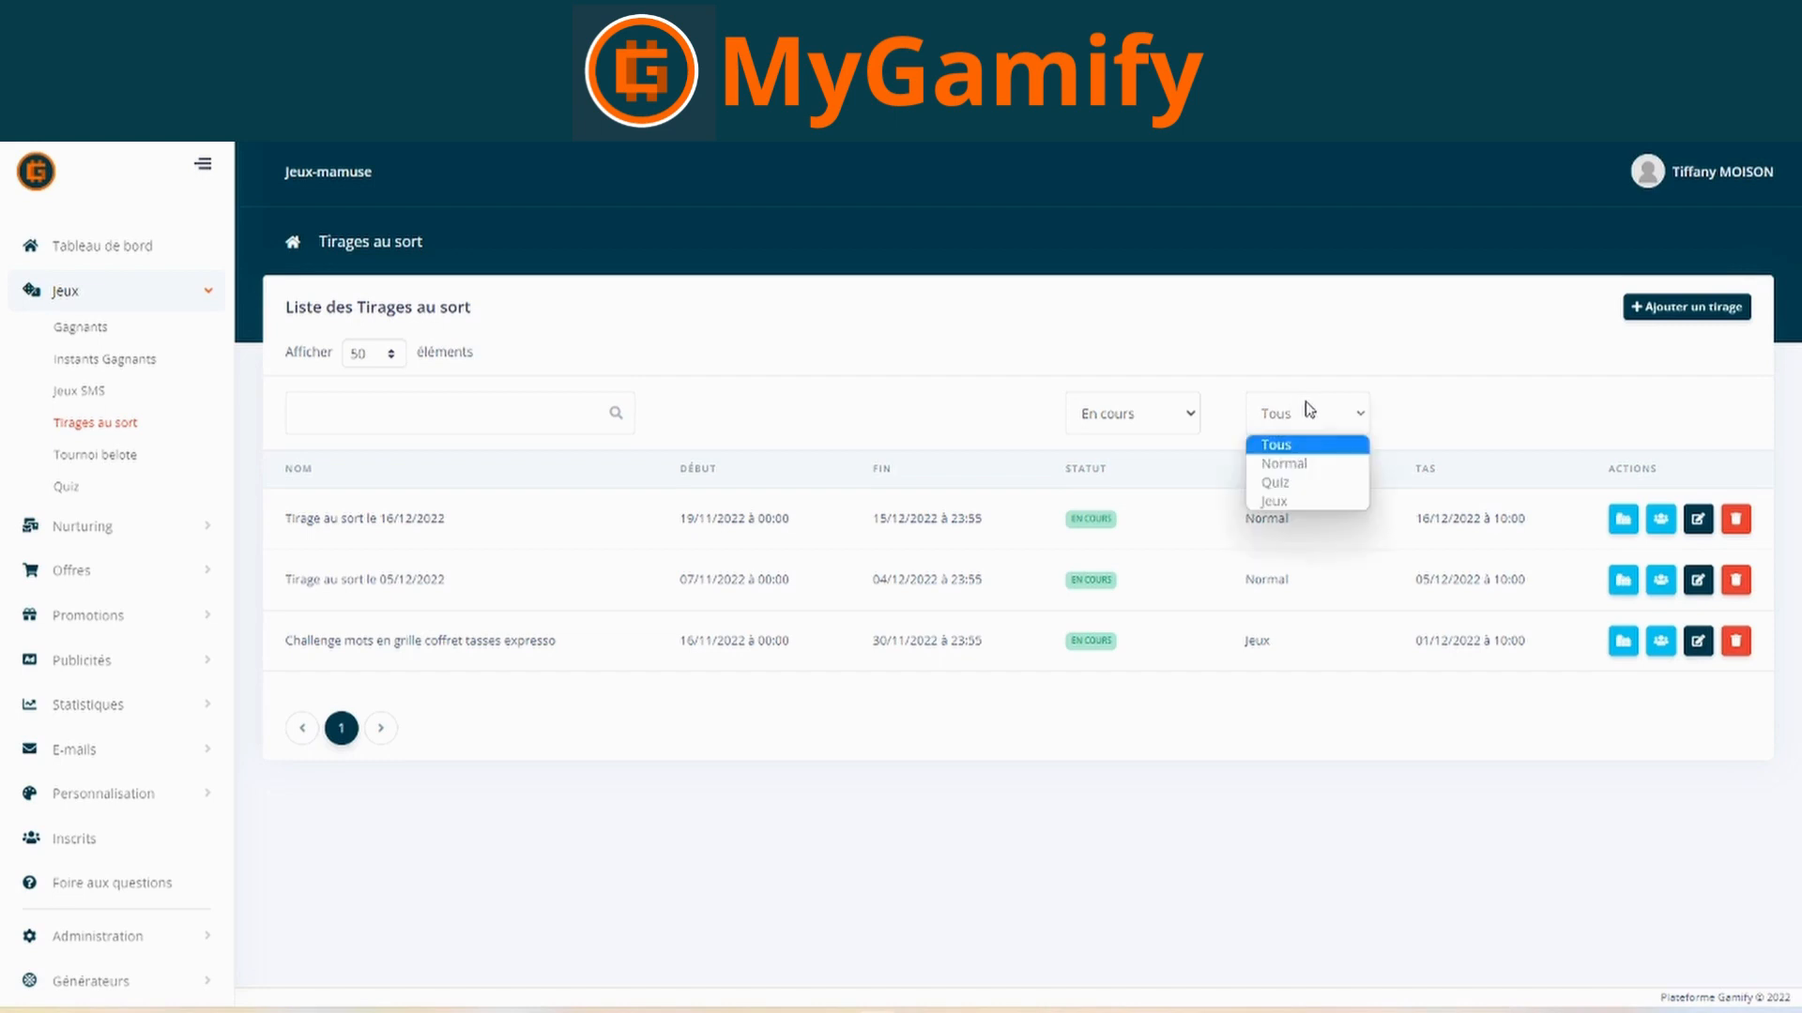
{"action": "left_click", "coordinate": [1278, 484]}
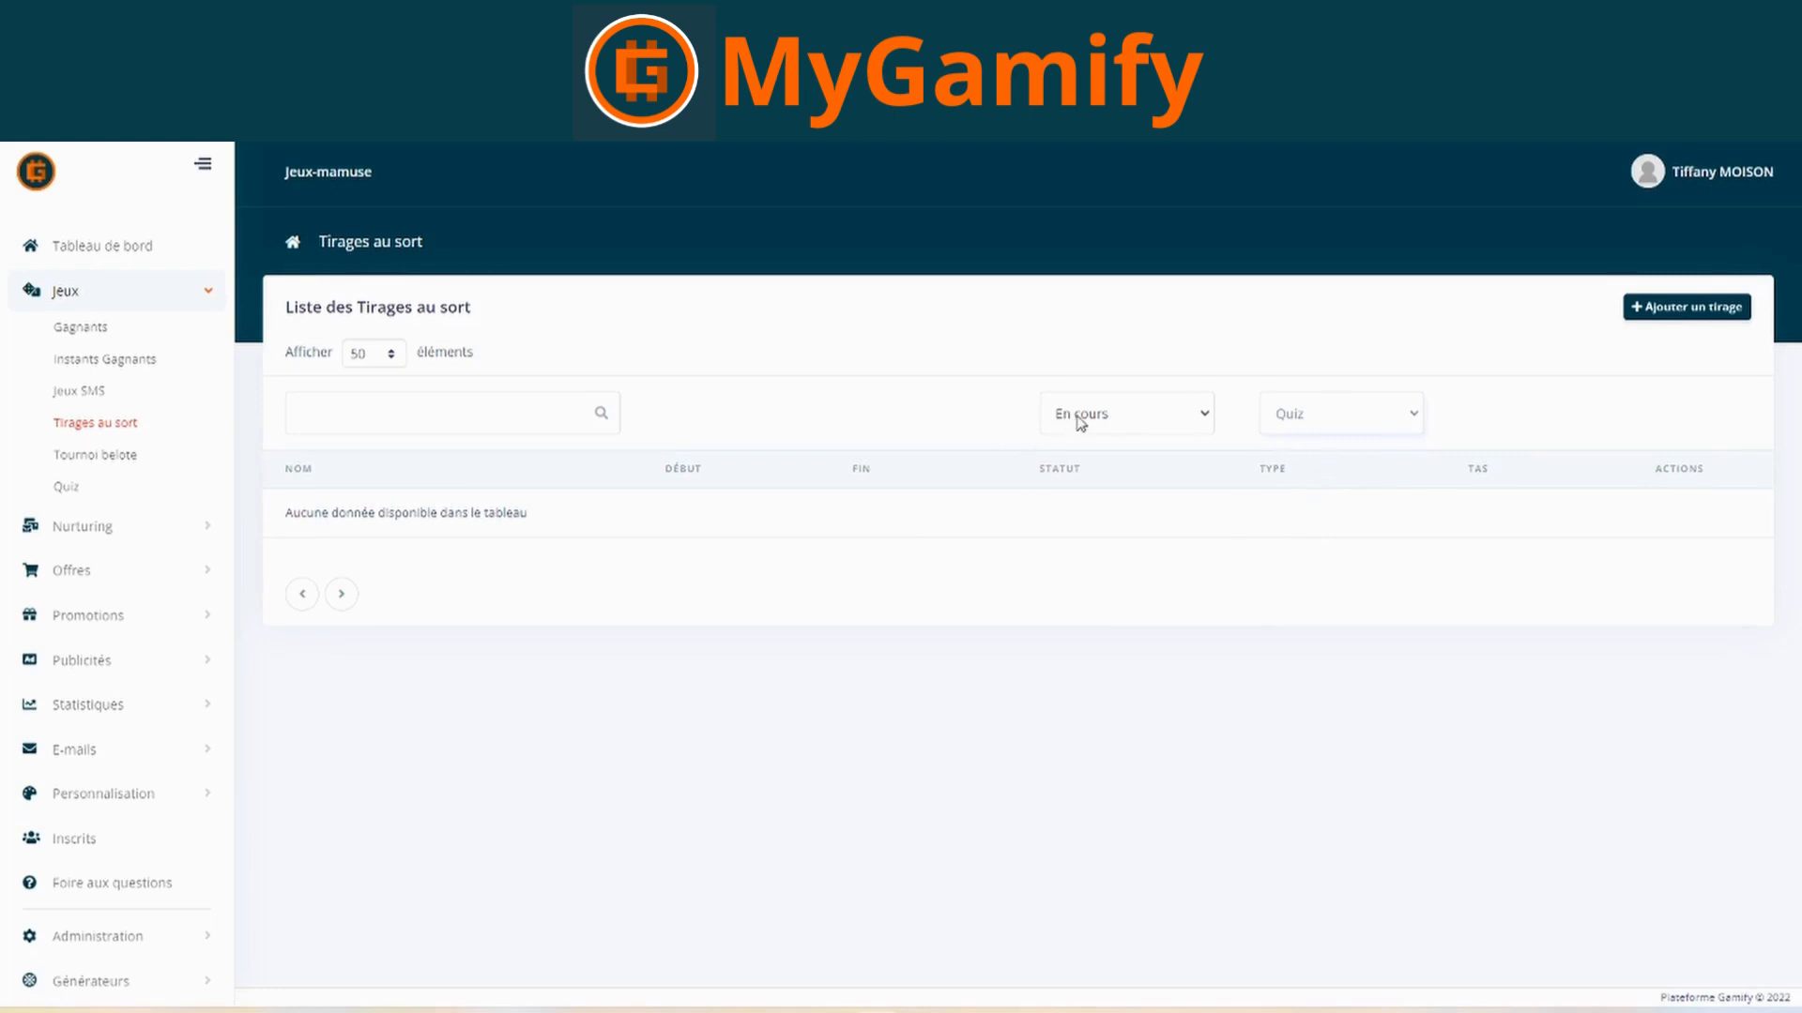
- Filter the quiz draws by the status Terminé, and switch the status filter back to En cours
{"action": "left_click", "coordinate": [1107, 418]}
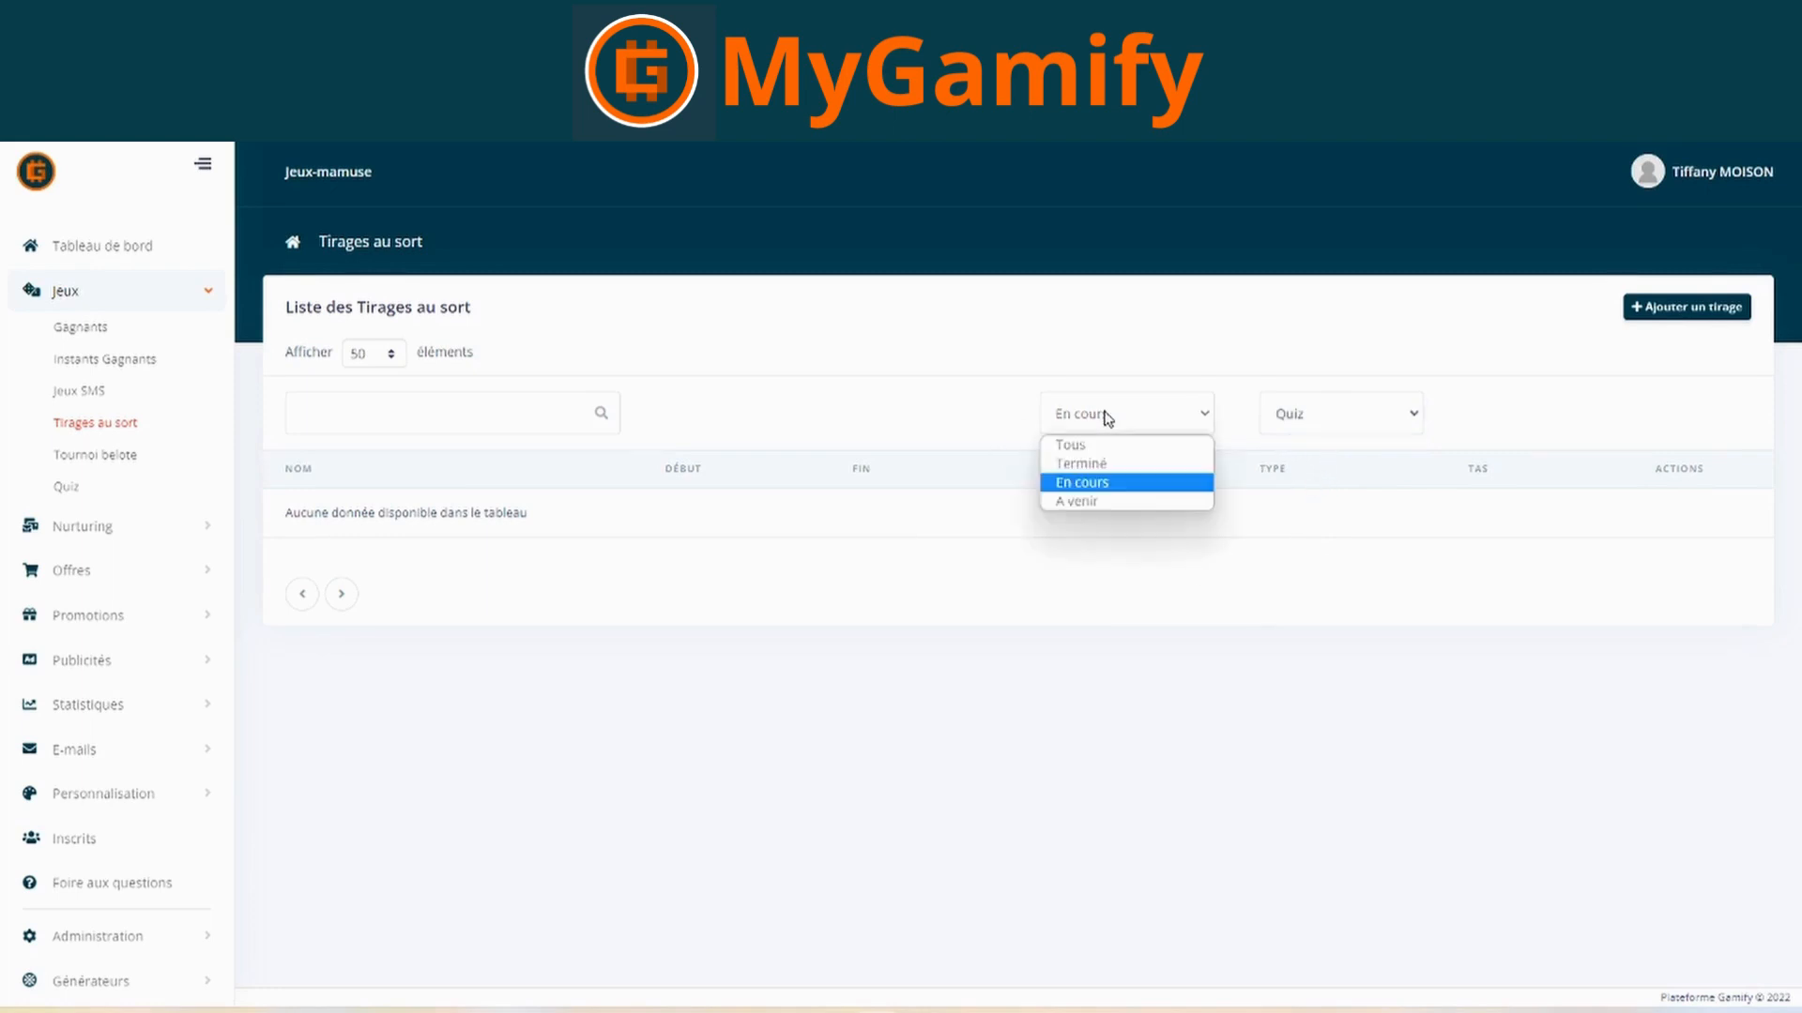
{"action": "left_click", "coordinate": [1110, 465]}
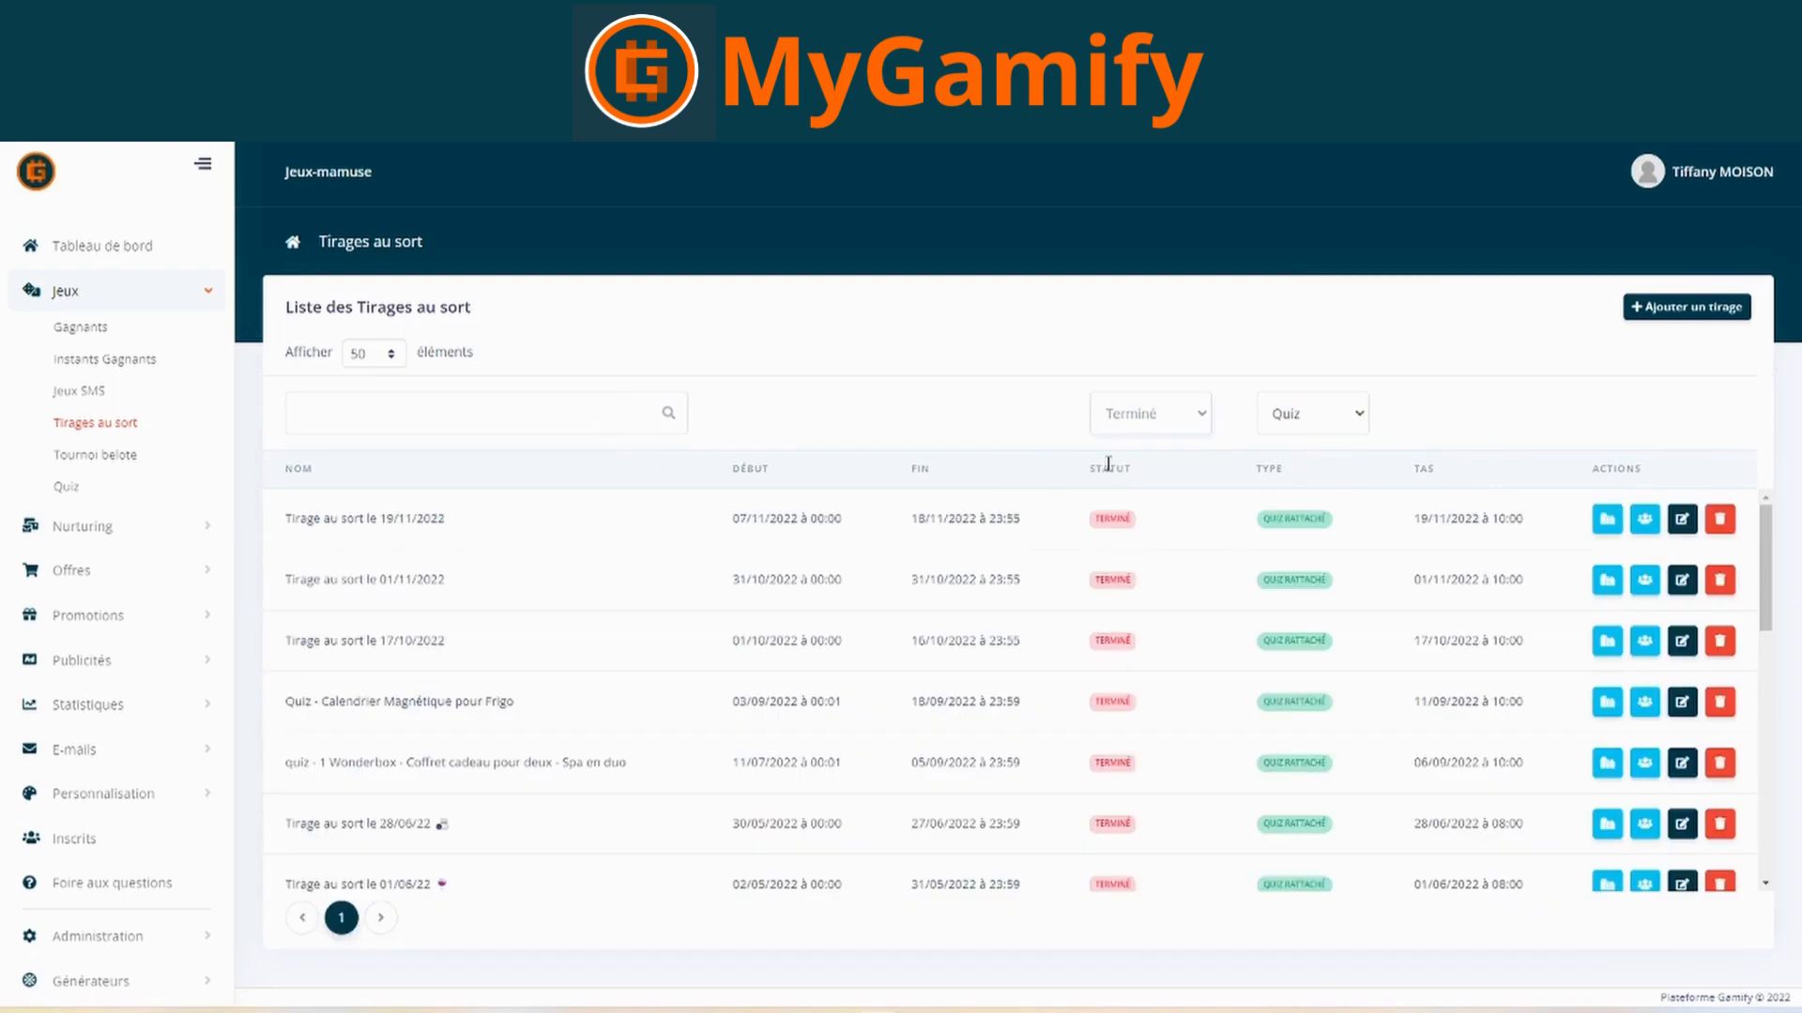
{"action": "left_click", "coordinate": [1114, 418]}
{"action": "left_click", "coordinate": [1122, 484]}
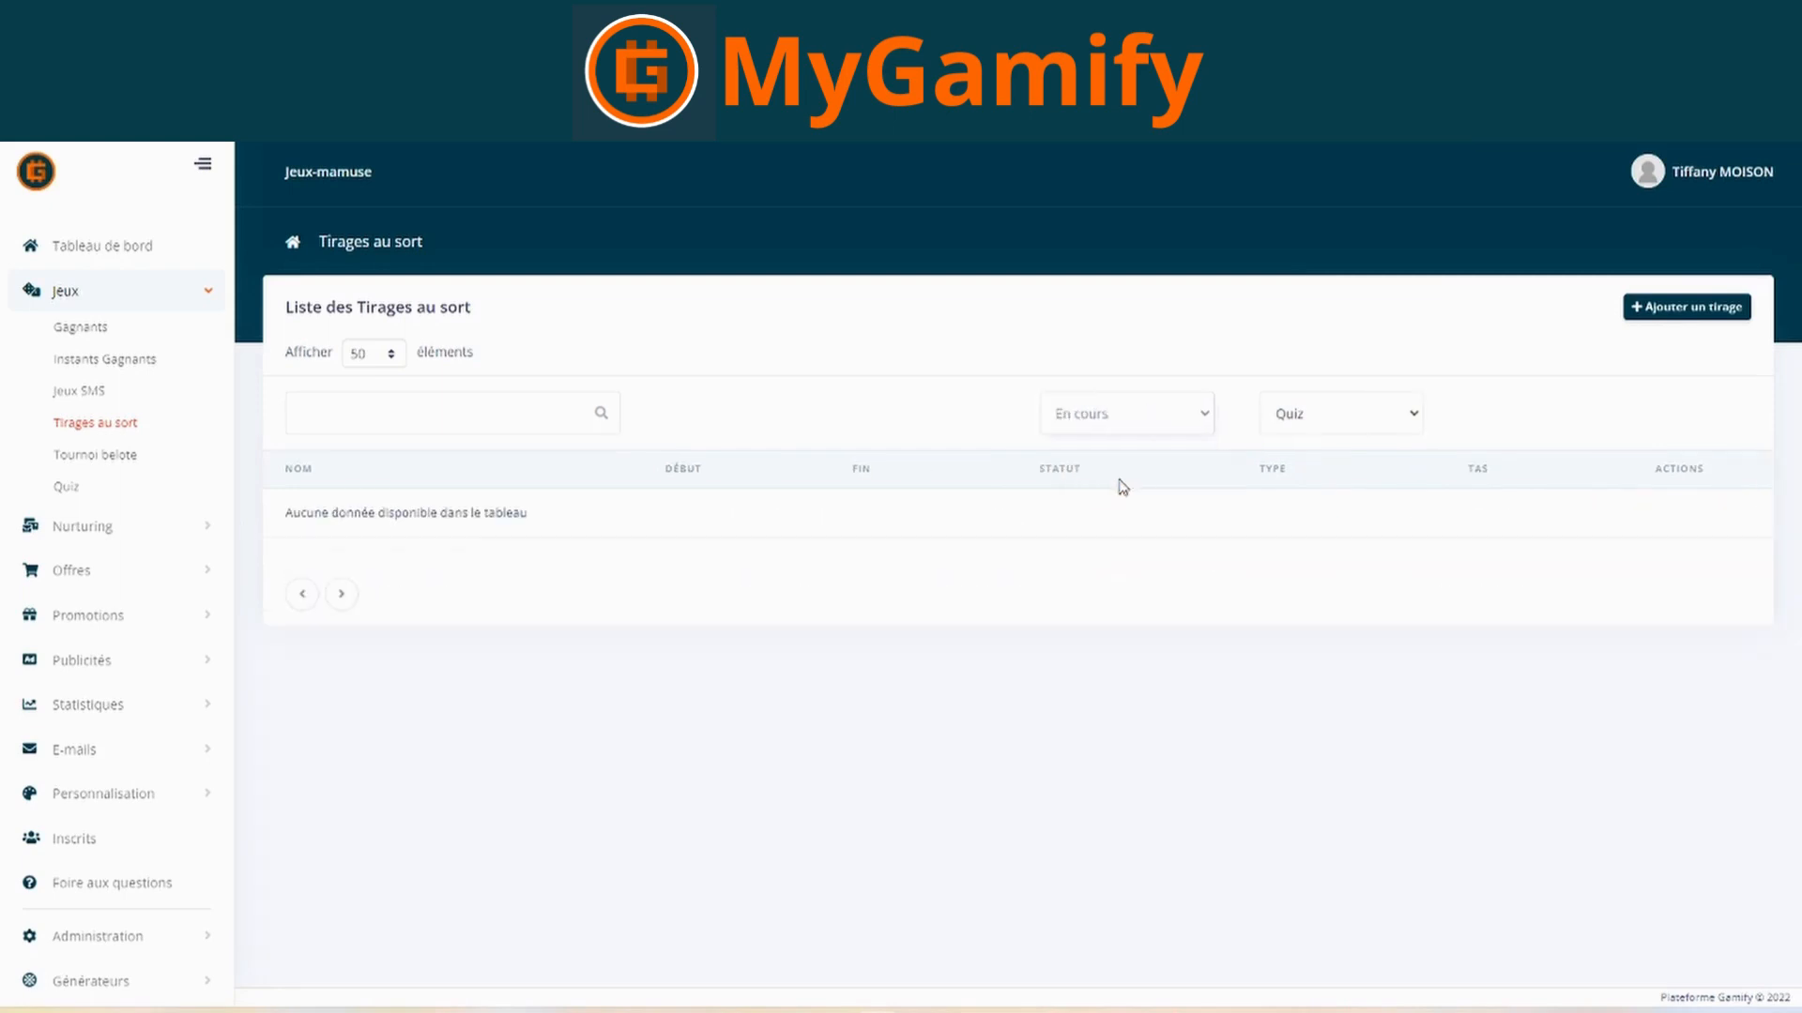
- Filter the quiz draws to the status A venir and search the list for "tirage"
{"action": "left_click", "coordinate": [1103, 423]}
{"action": "left_click", "coordinate": [1106, 503]}
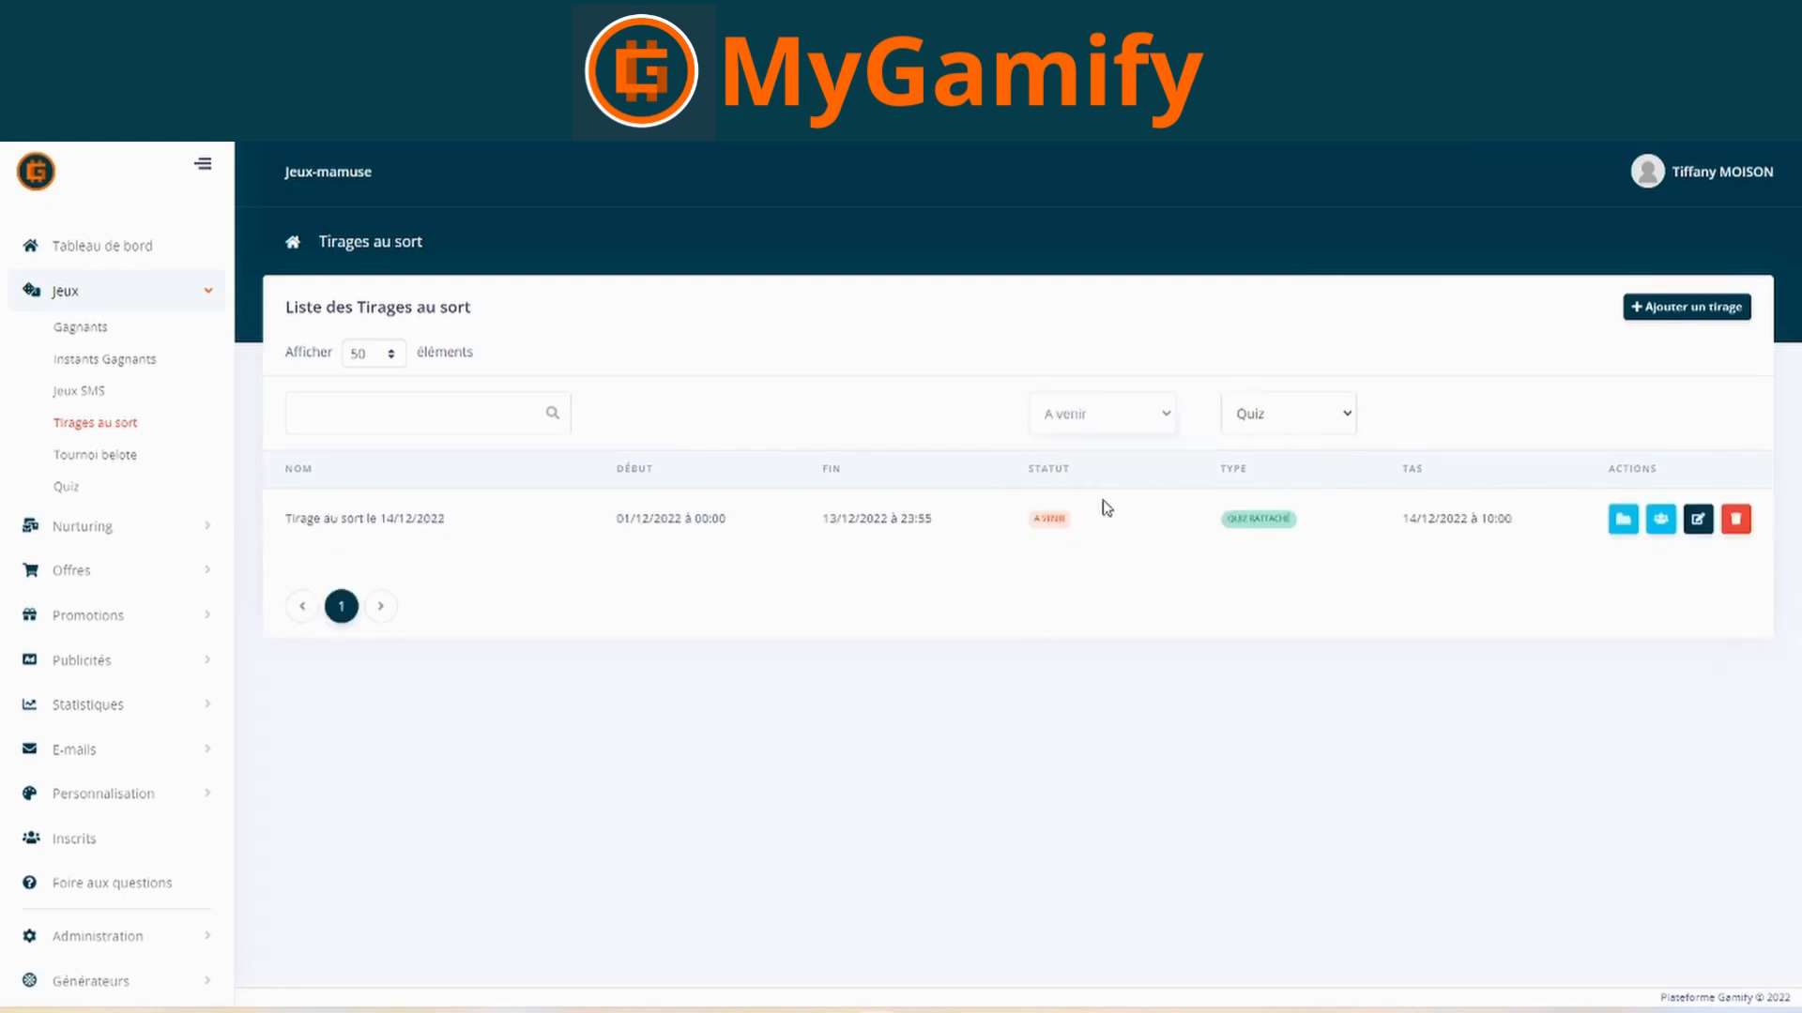
{"action": "left_click", "coordinate": [454, 411]}
{"action": "left_click", "coordinate": [431, 465]}
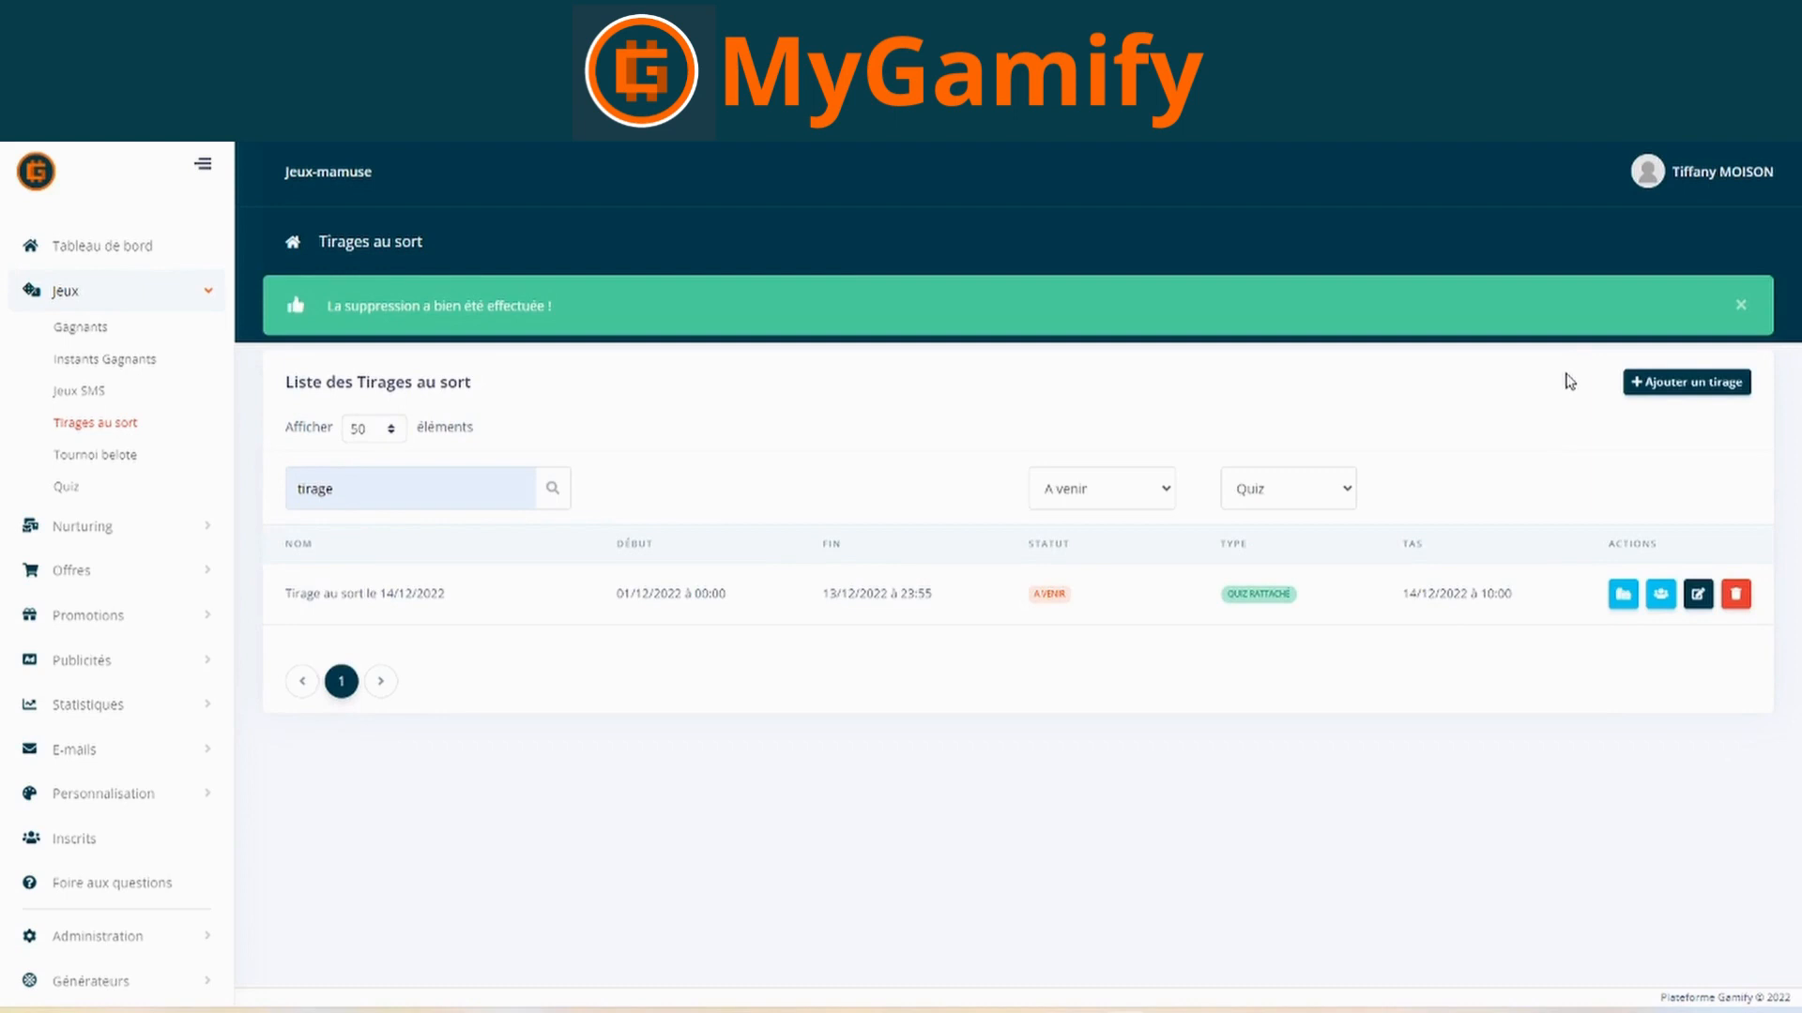
- Start a new prize draw and give it the title "tirage test"
{"action": "left_click", "coordinate": [1633, 389]}
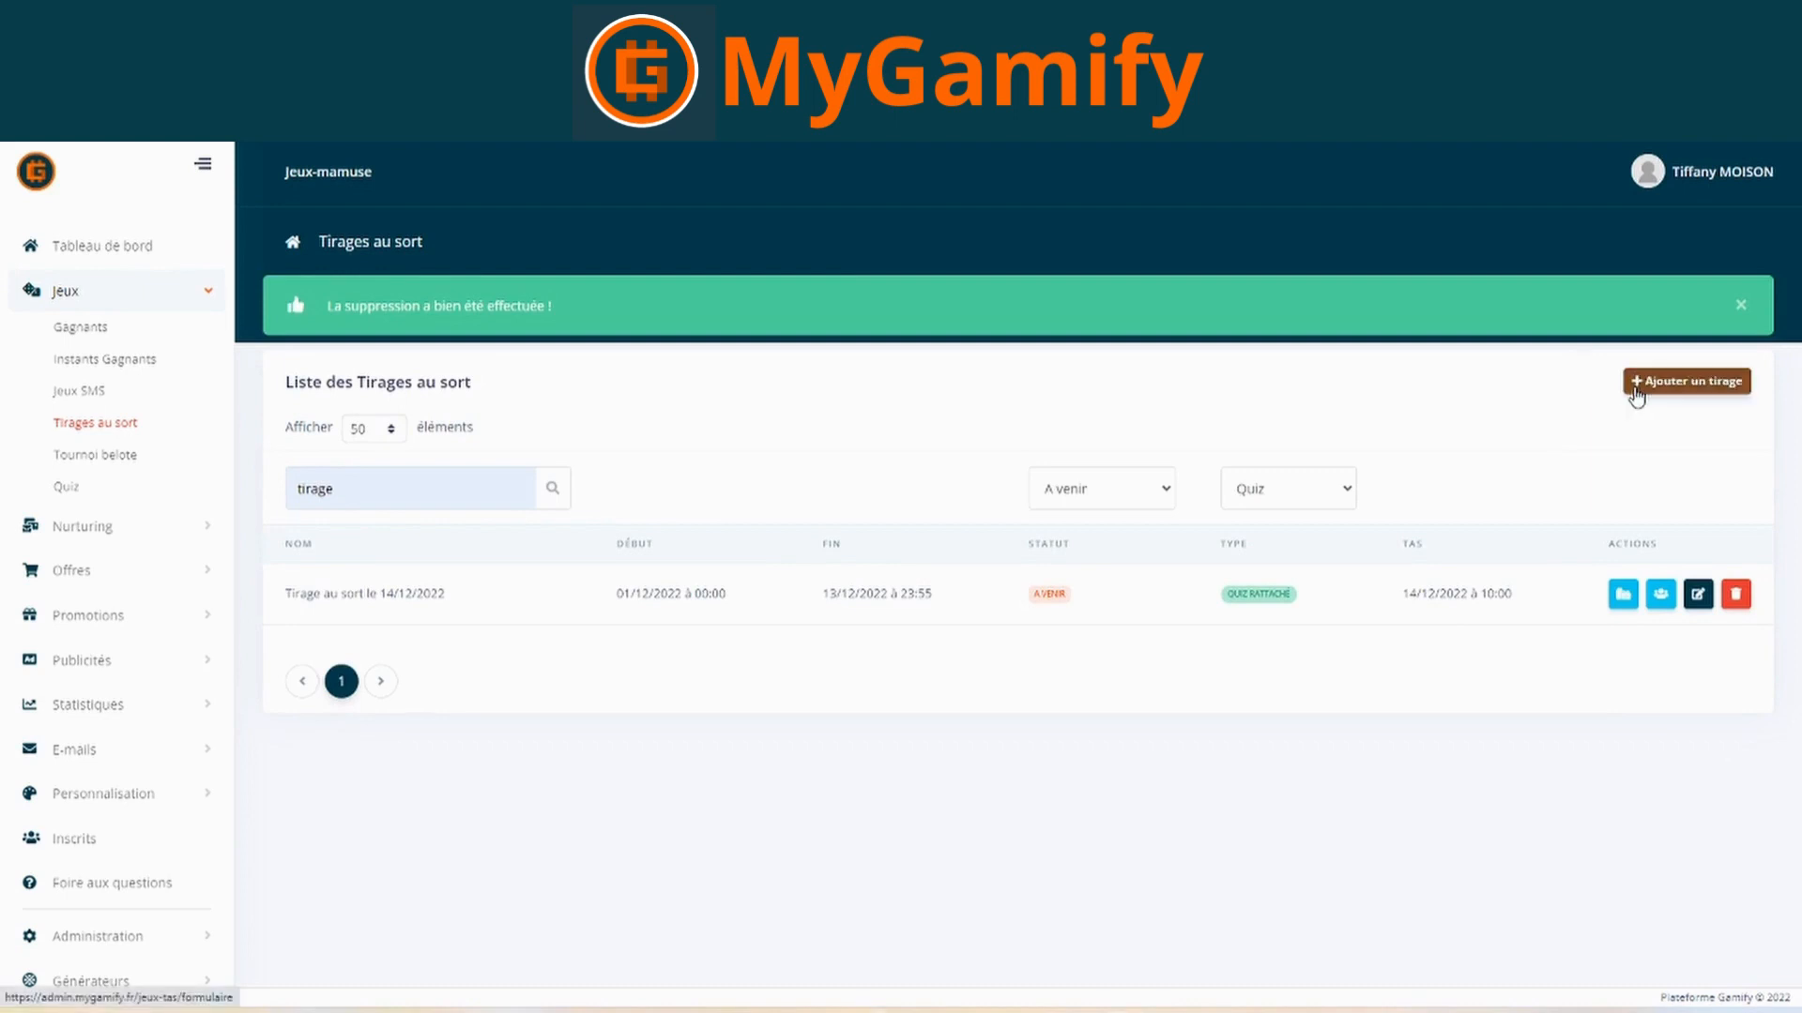
{"action": "scroll", "coordinate": [1628, 703], "scroll_direction": "down", "scroll_amount": 1}
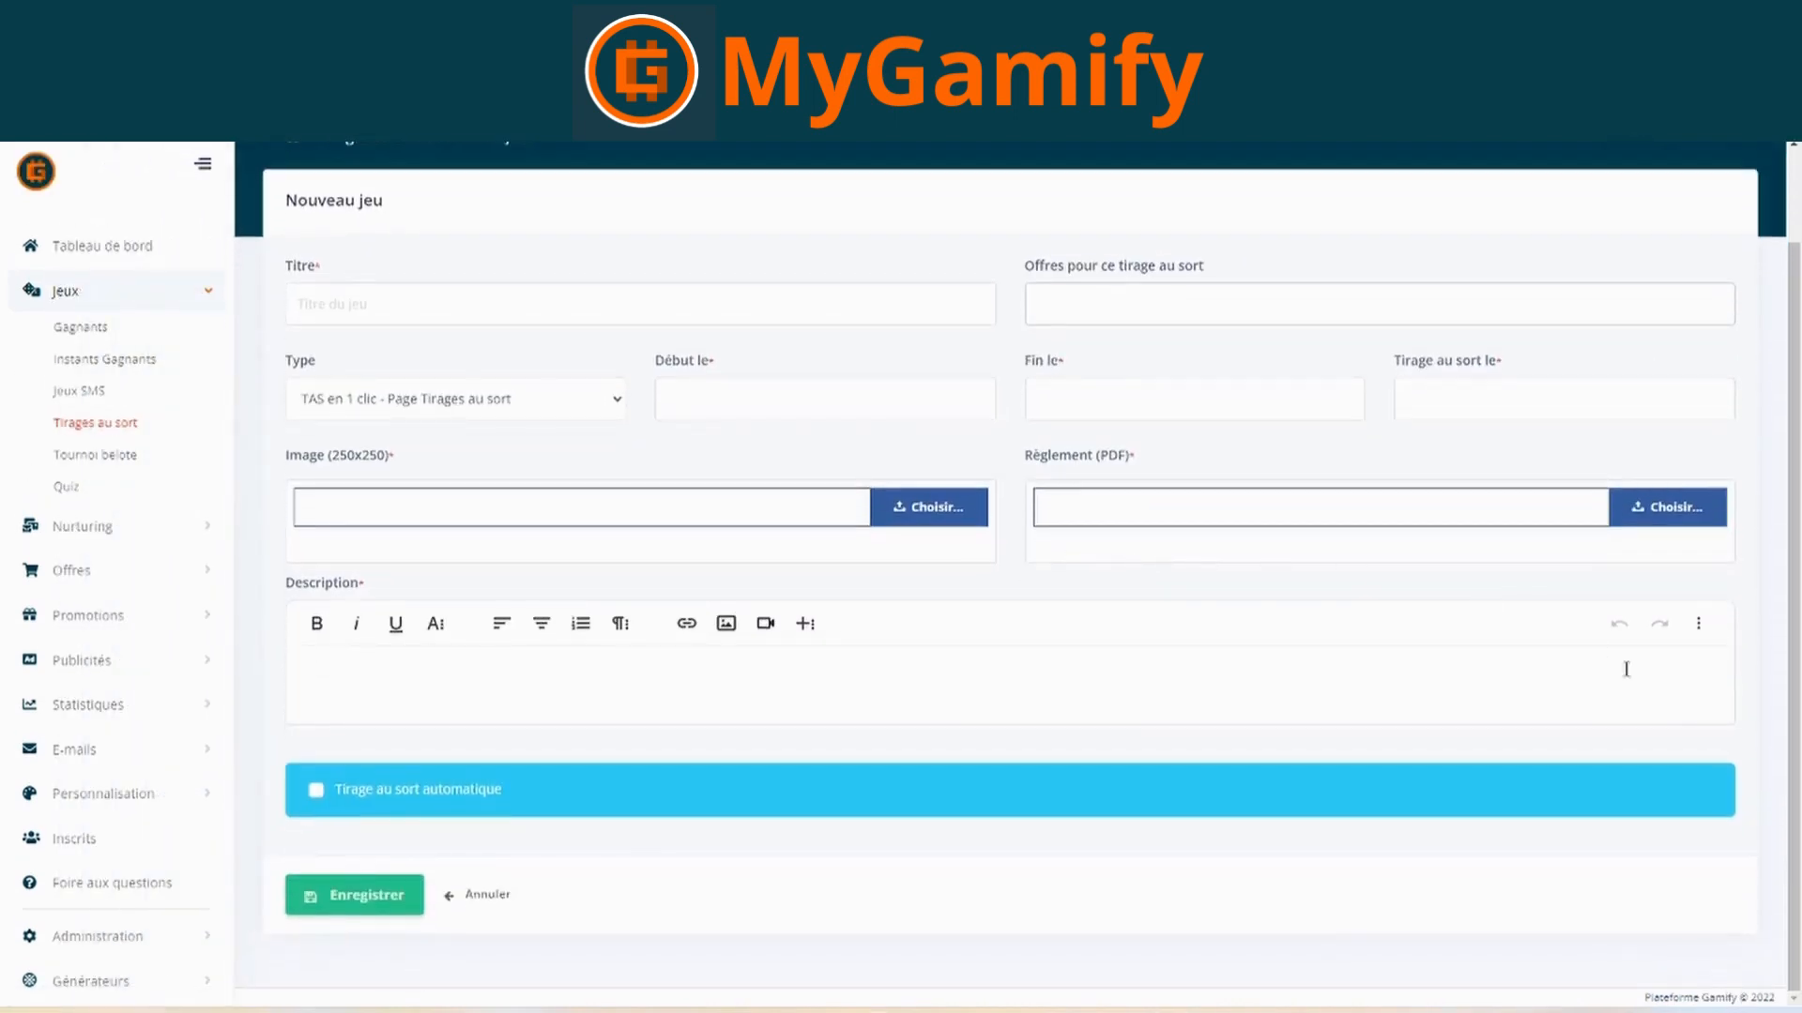
{"action": "scroll", "coordinate": [1663, 715], "scroll_direction": "up", "scroll_amount": 1}
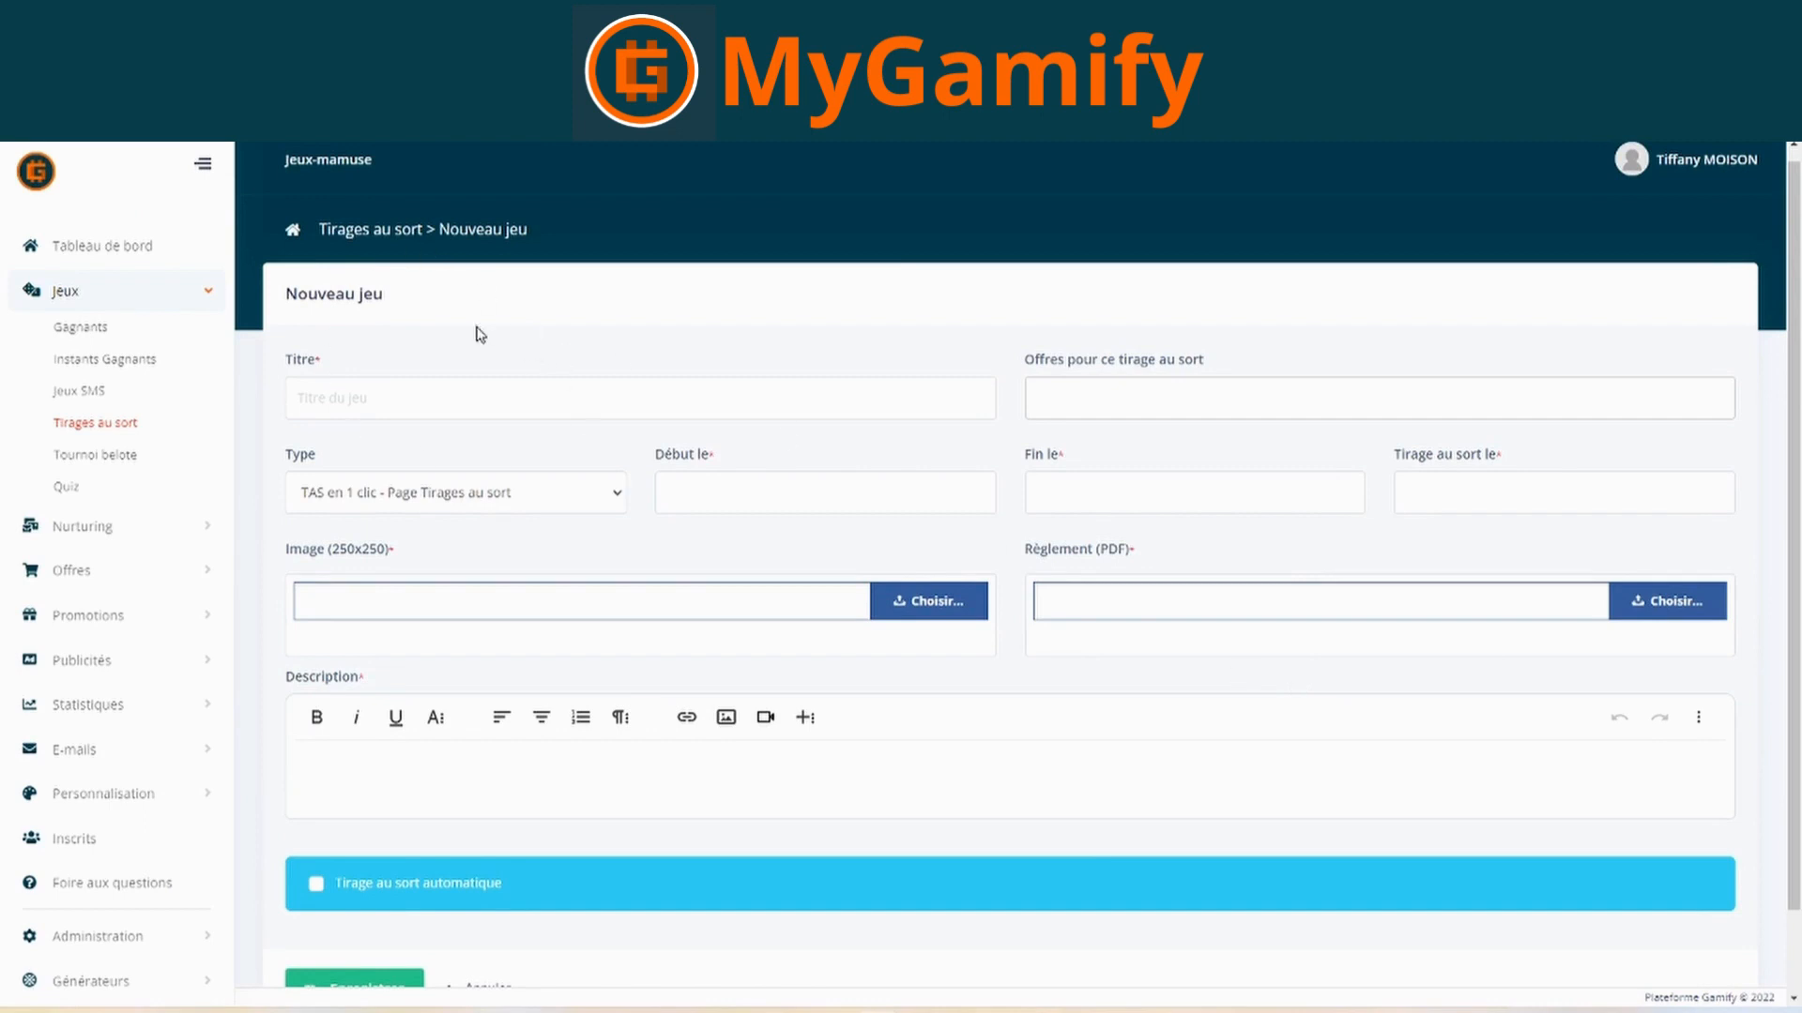
{"action": "left_click", "coordinate": [489, 394]}
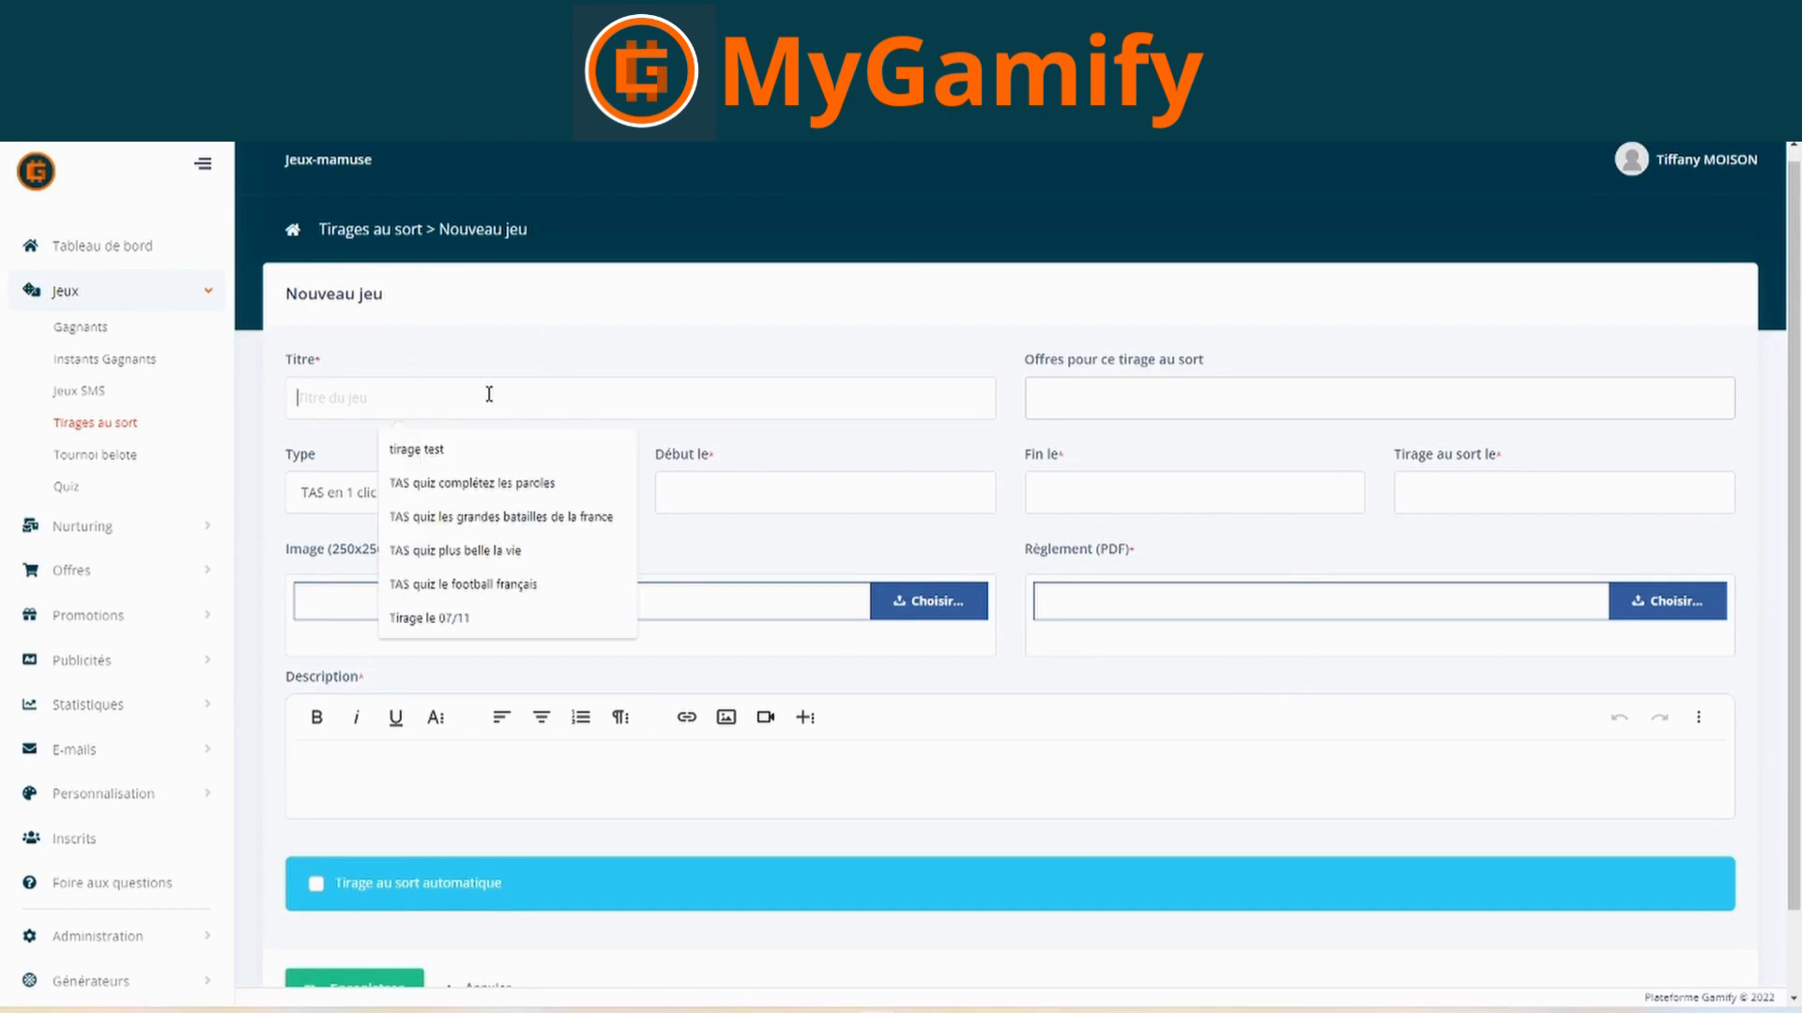
{"action": "left_click", "coordinate": [472, 446]}
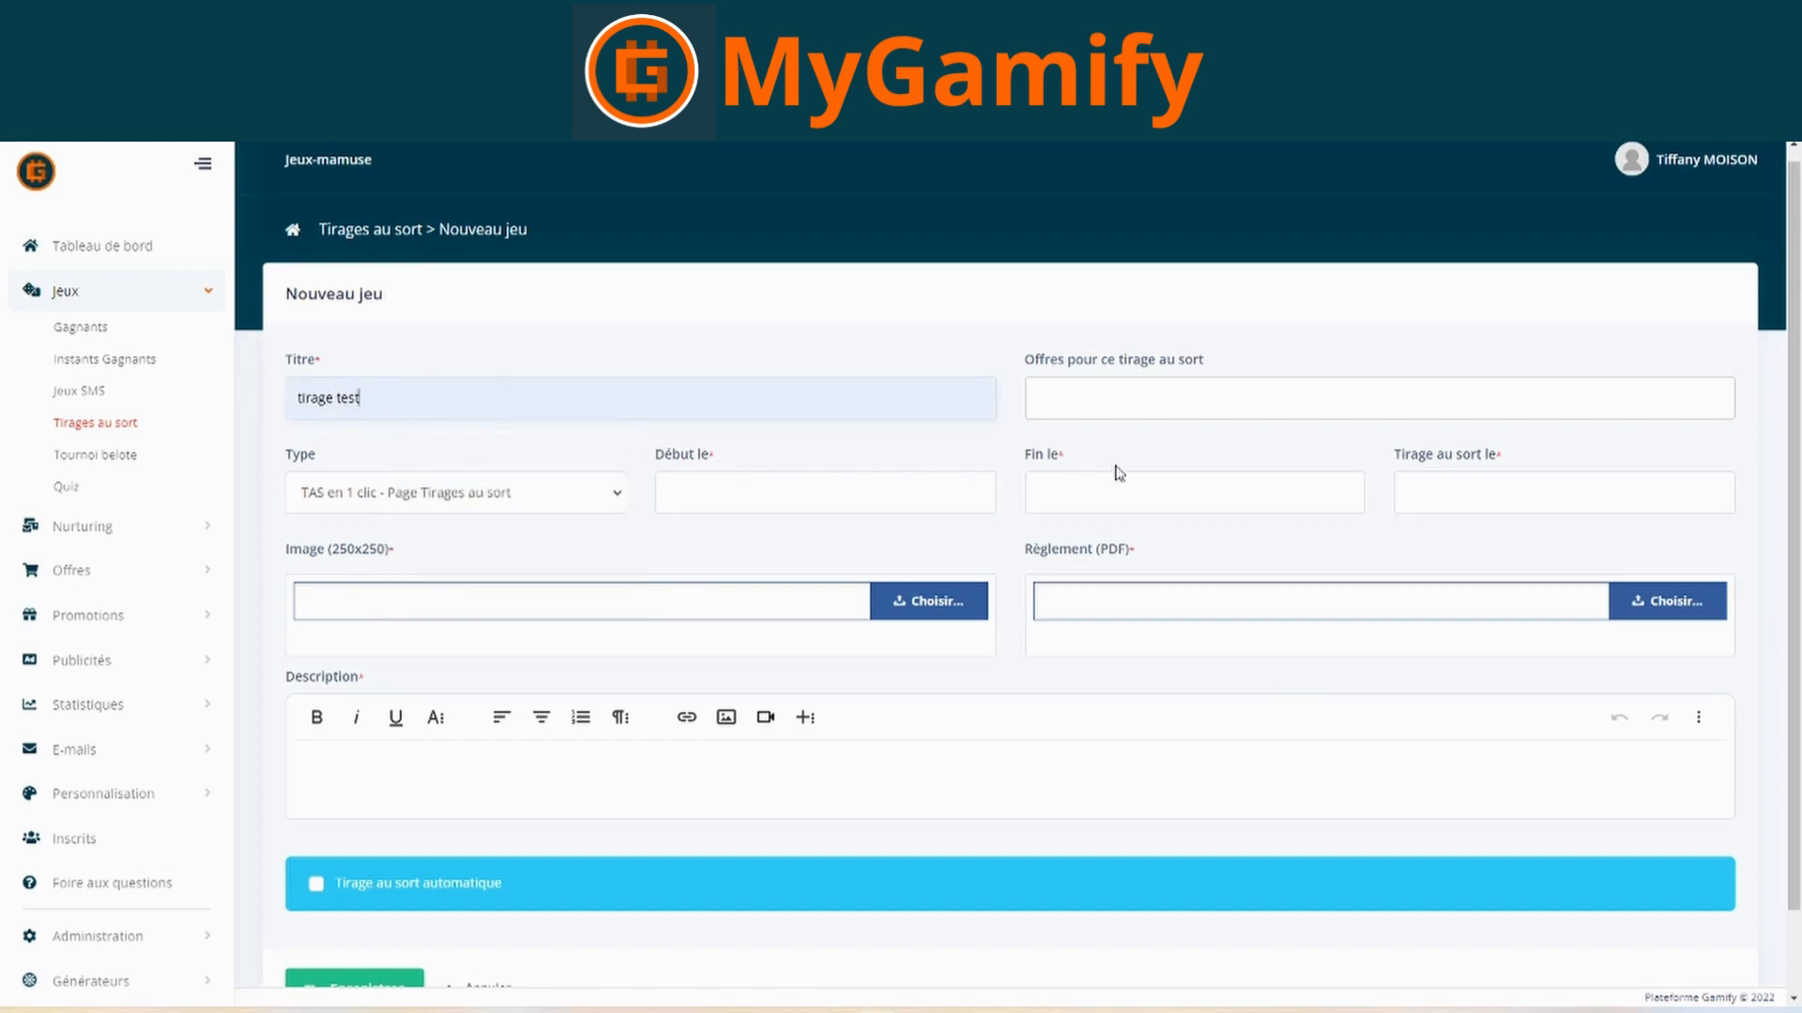
- Assign Offre full access and Offre Gratuite to the new draw
{"action": "left_click", "coordinate": [1244, 391]}
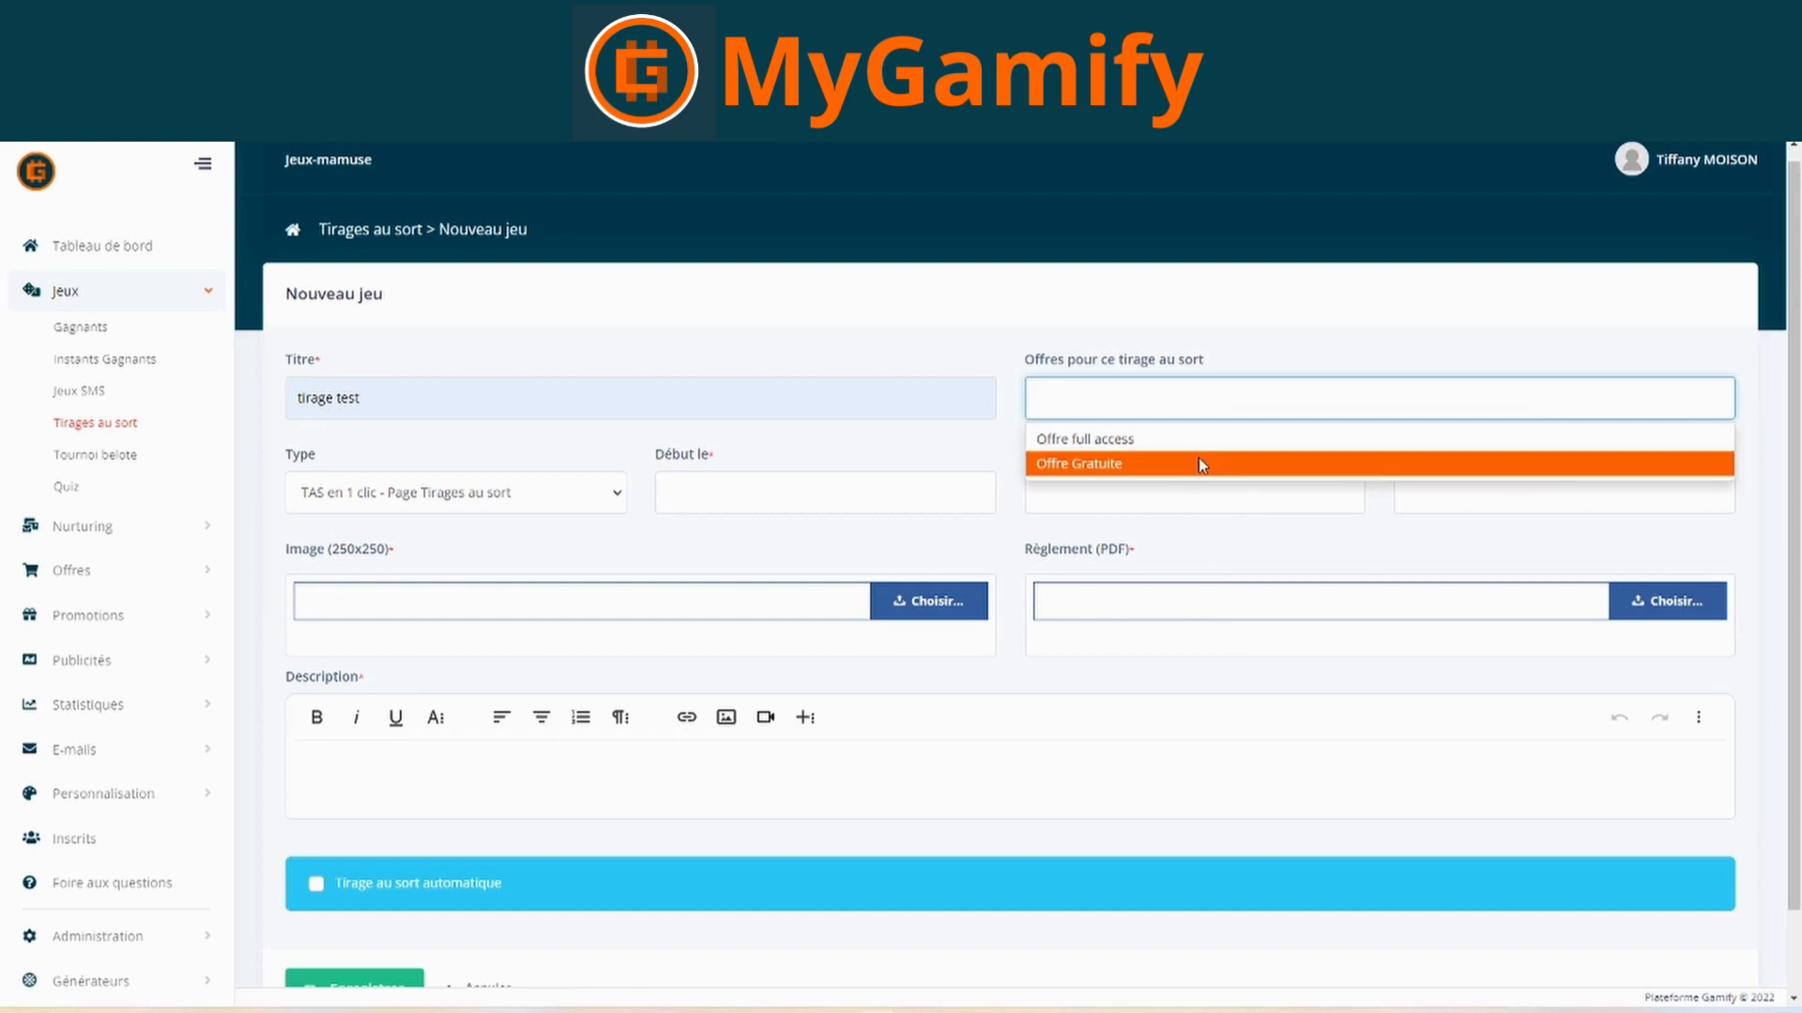
{"action": "left_click", "coordinate": [1152, 447]}
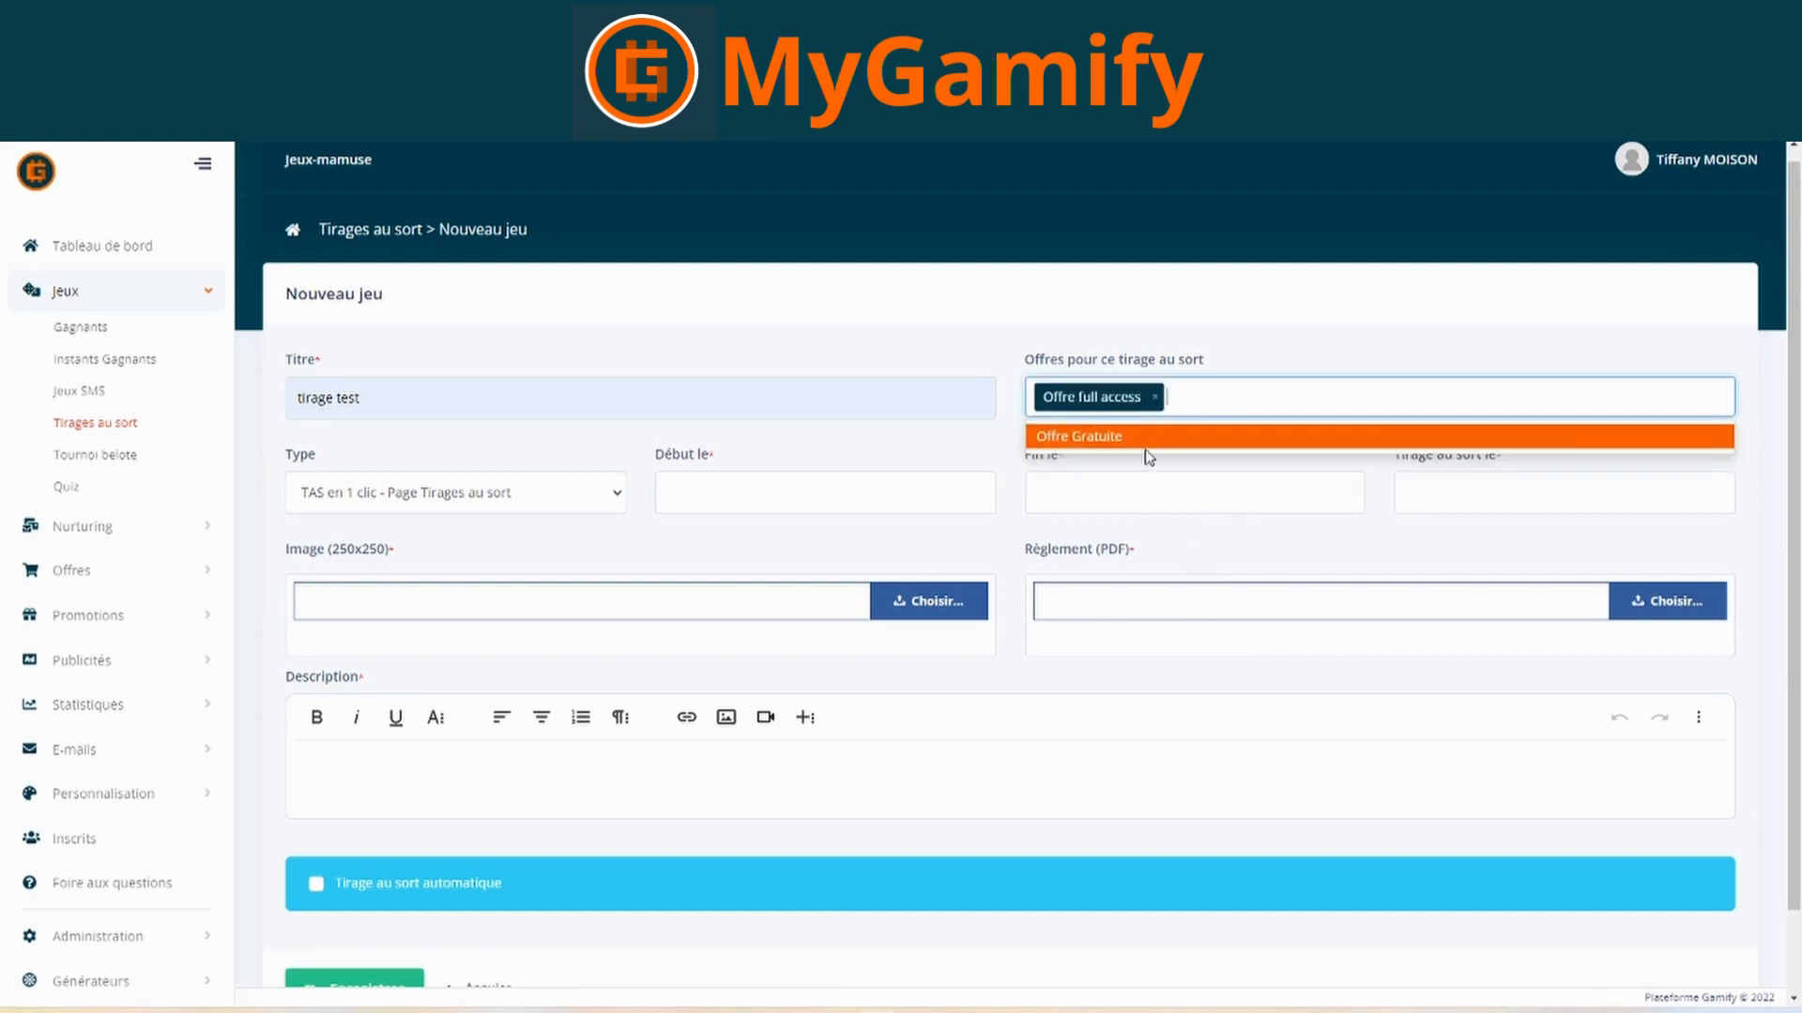
{"action": "left_click", "coordinate": [1227, 320]}
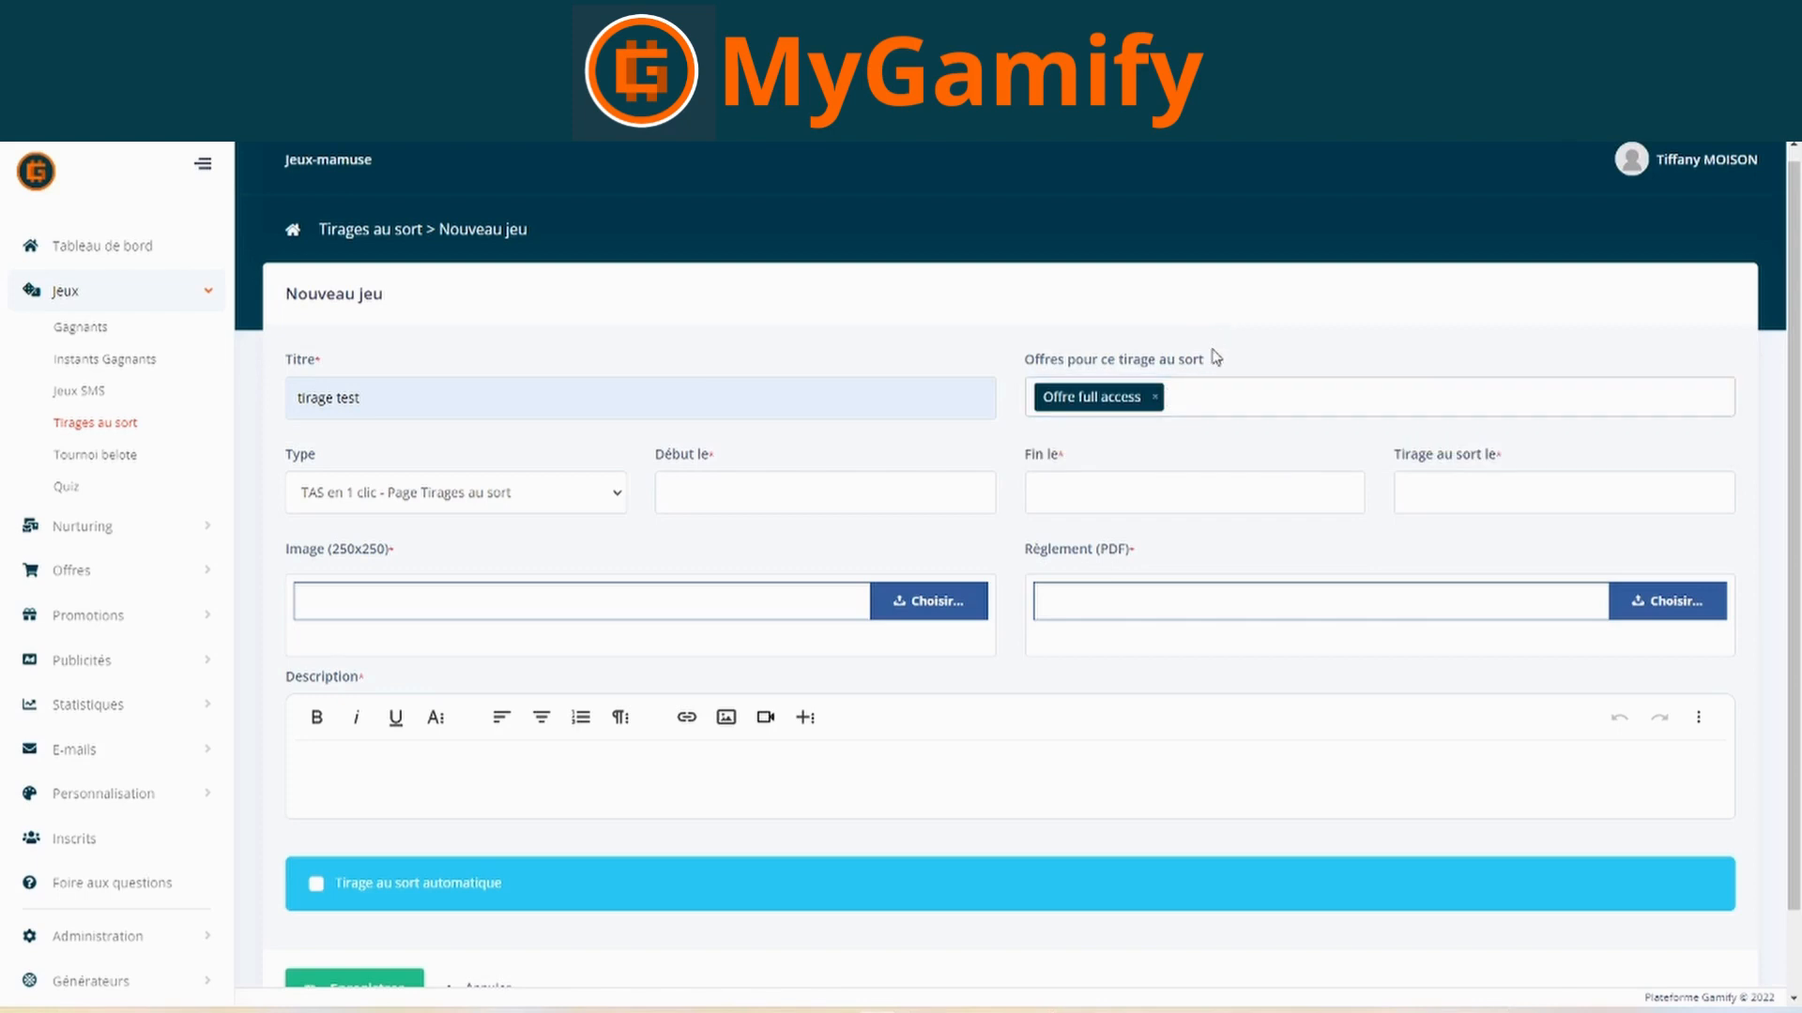
{"action": "left_click", "coordinate": [1190, 398]}
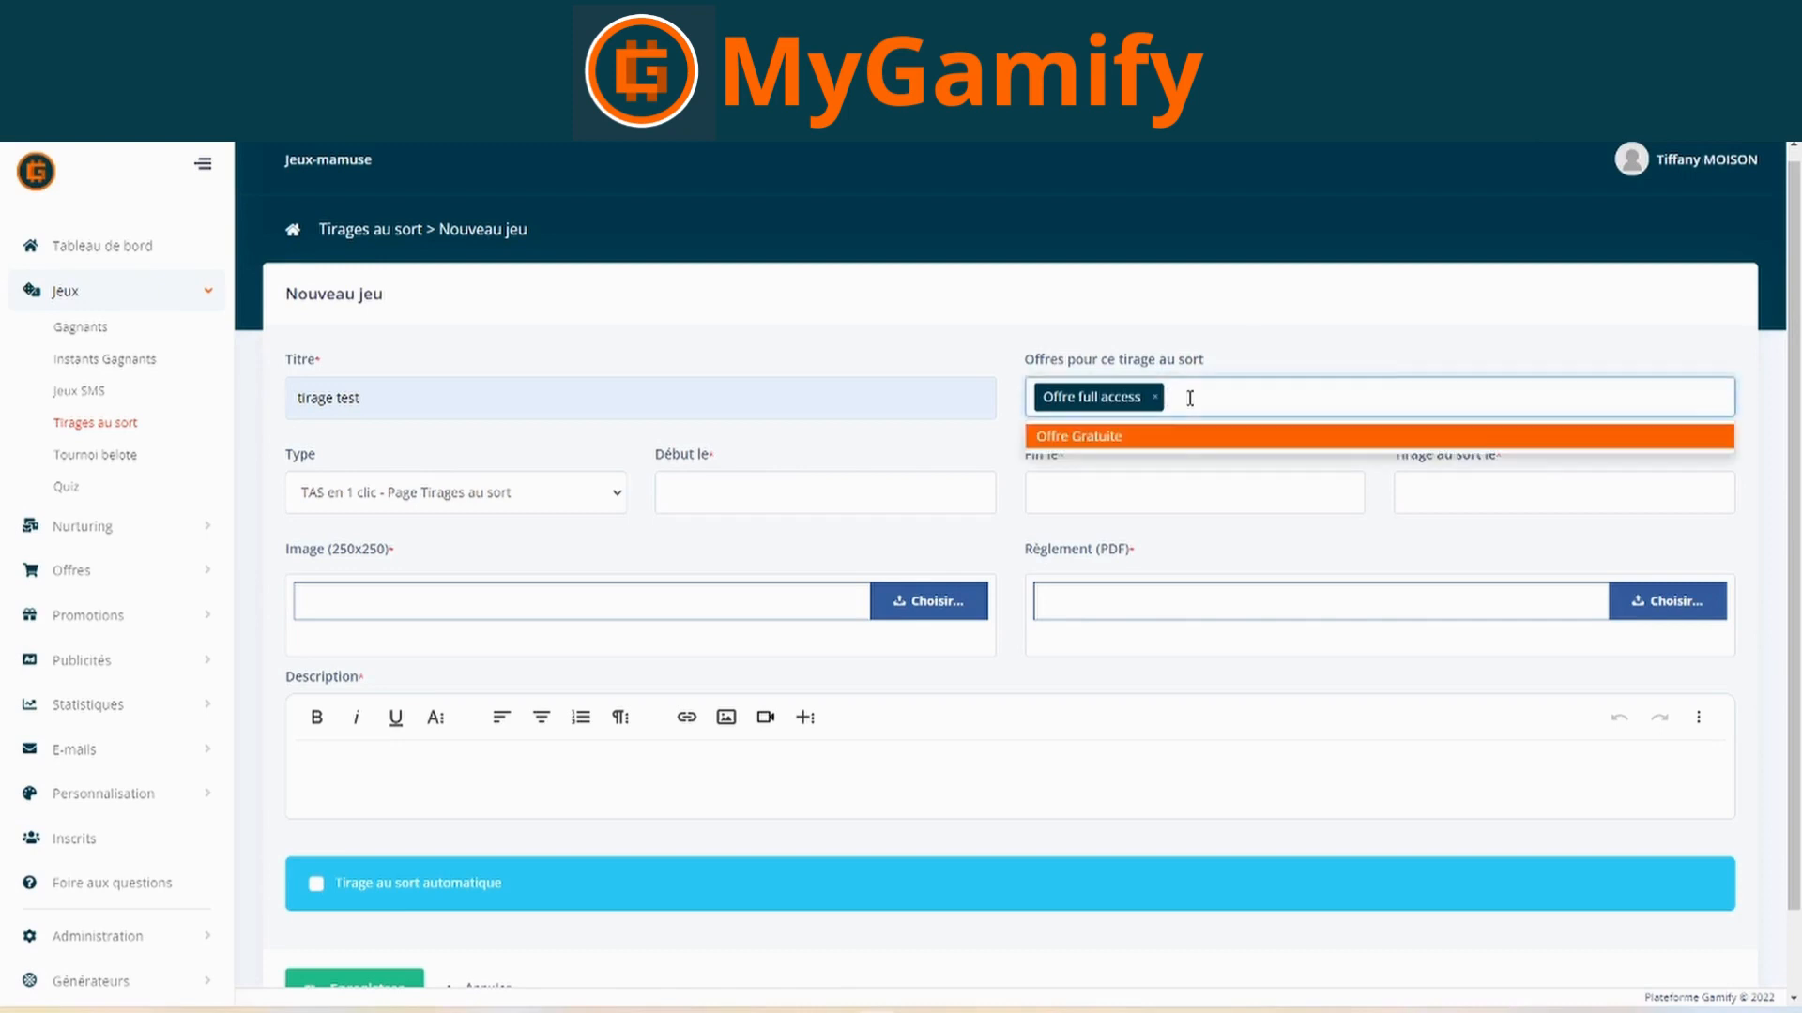
{"action": "left_click", "coordinate": [1178, 439]}
- Remove both assigned offers from the draw and leave the offer selection empty
{"action": "left_click", "coordinate": [1154, 396]}
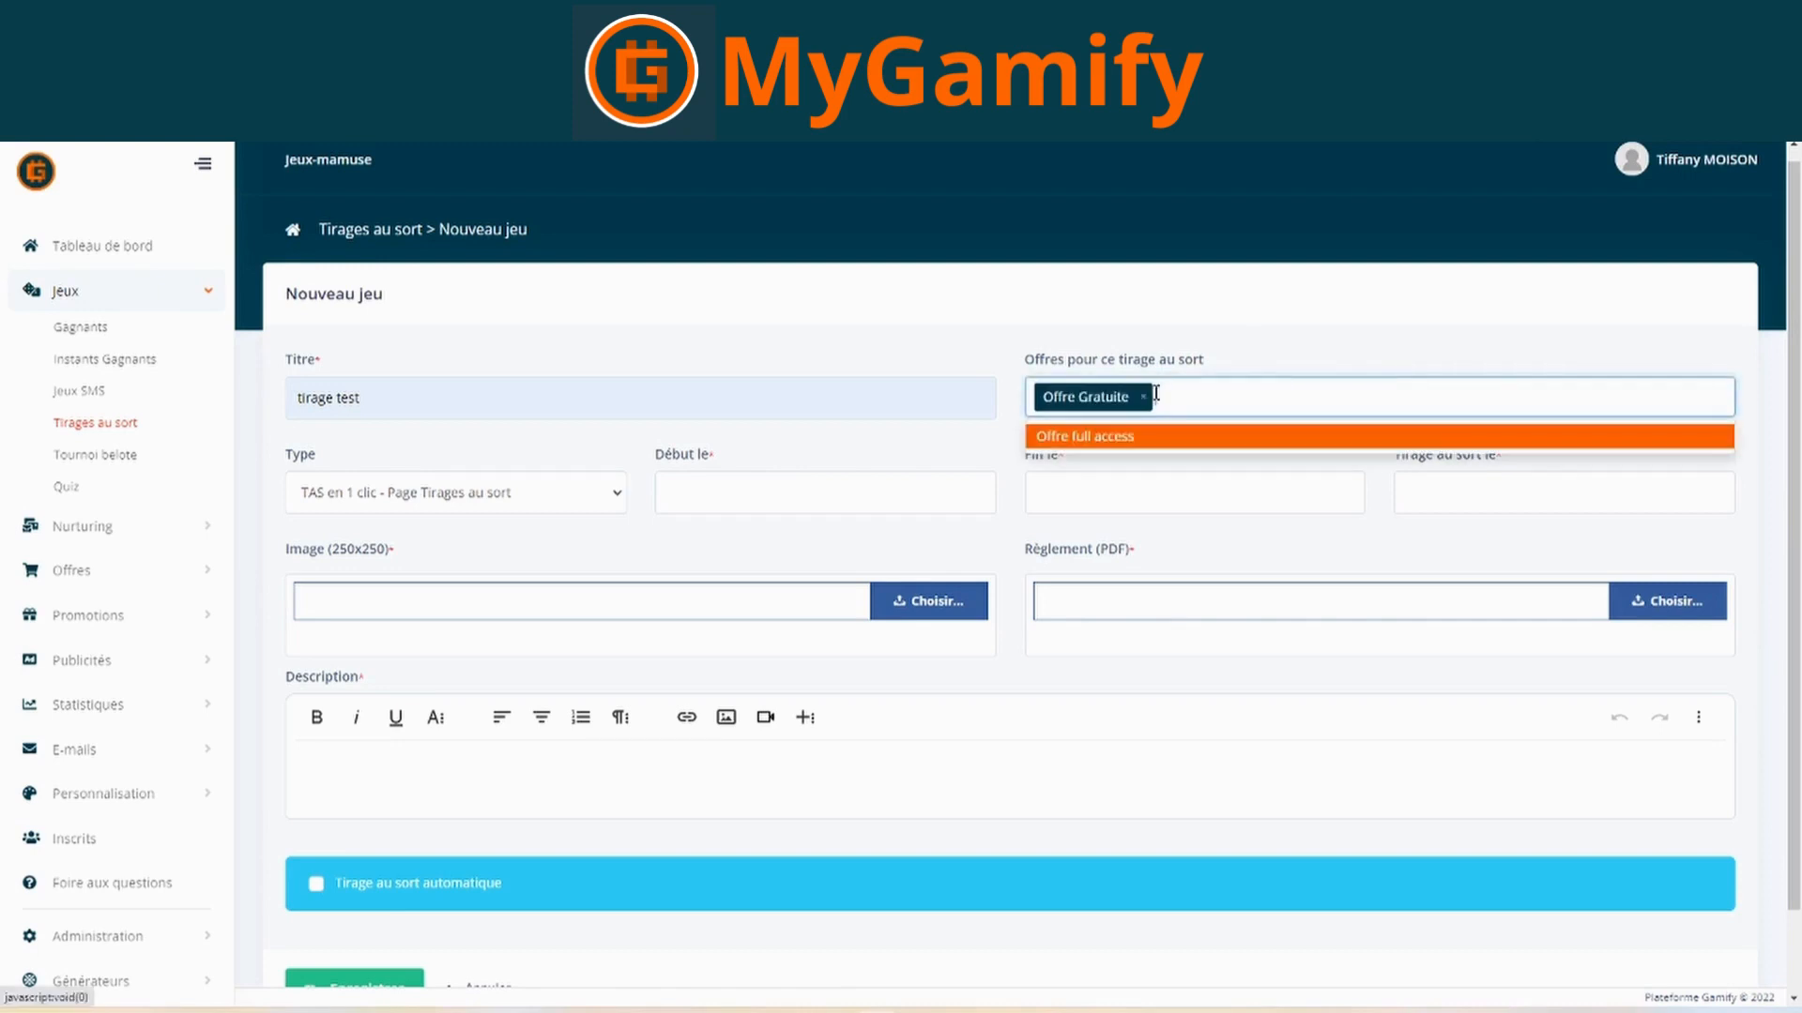
{"action": "left_click", "coordinate": [1144, 396]}
{"action": "left_click", "coordinate": [1234, 310]}
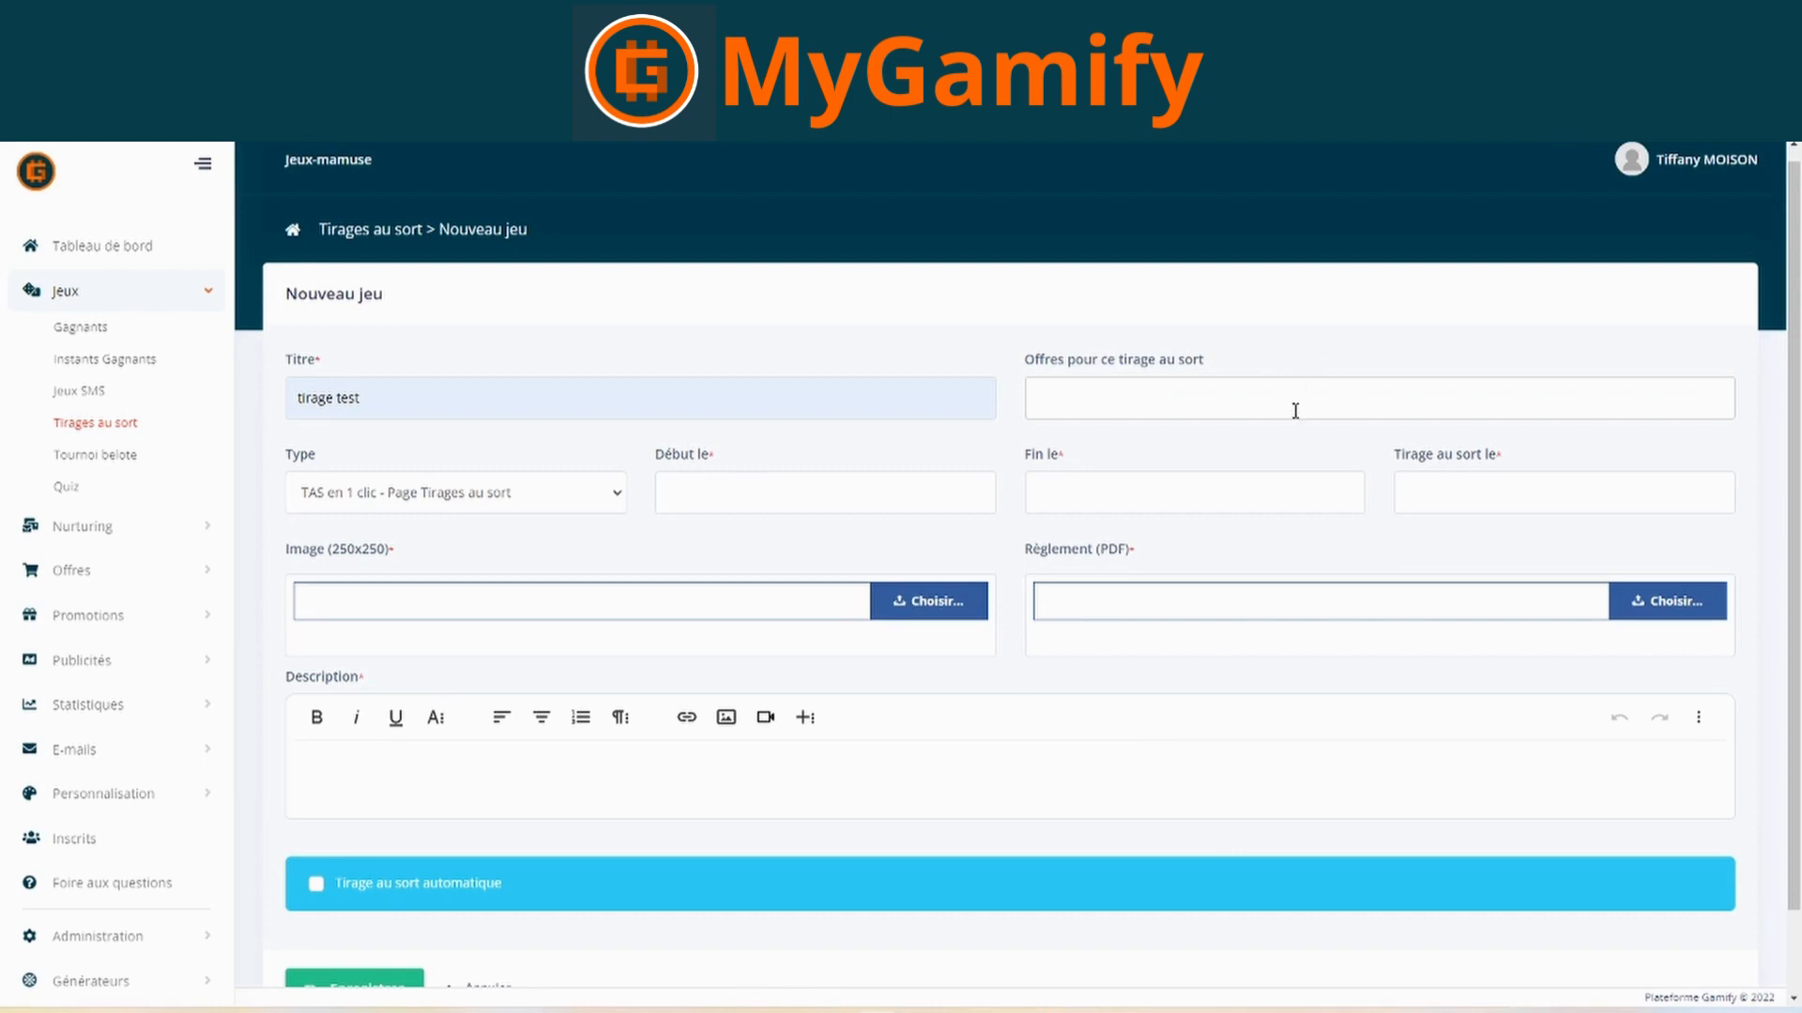
{"action": "left_click", "coordinate": [1224, 389]}
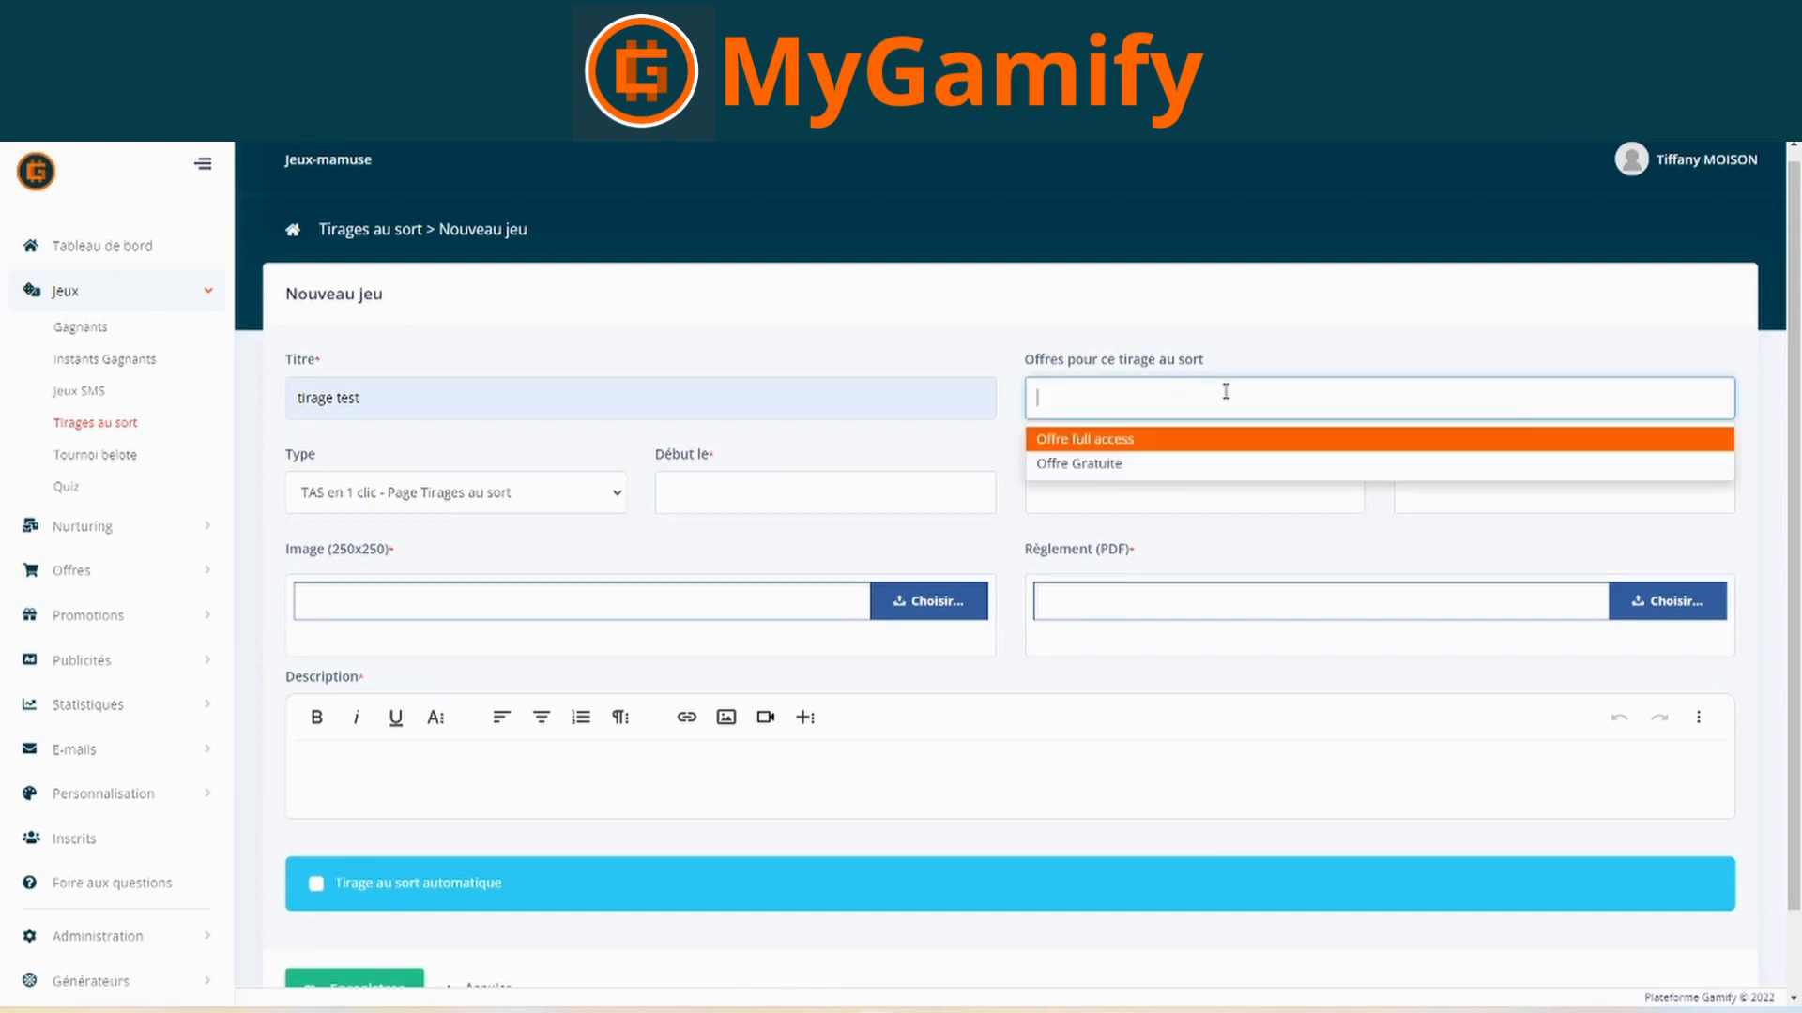
{"action": "left_click", "coordinate": [1159, 352]}
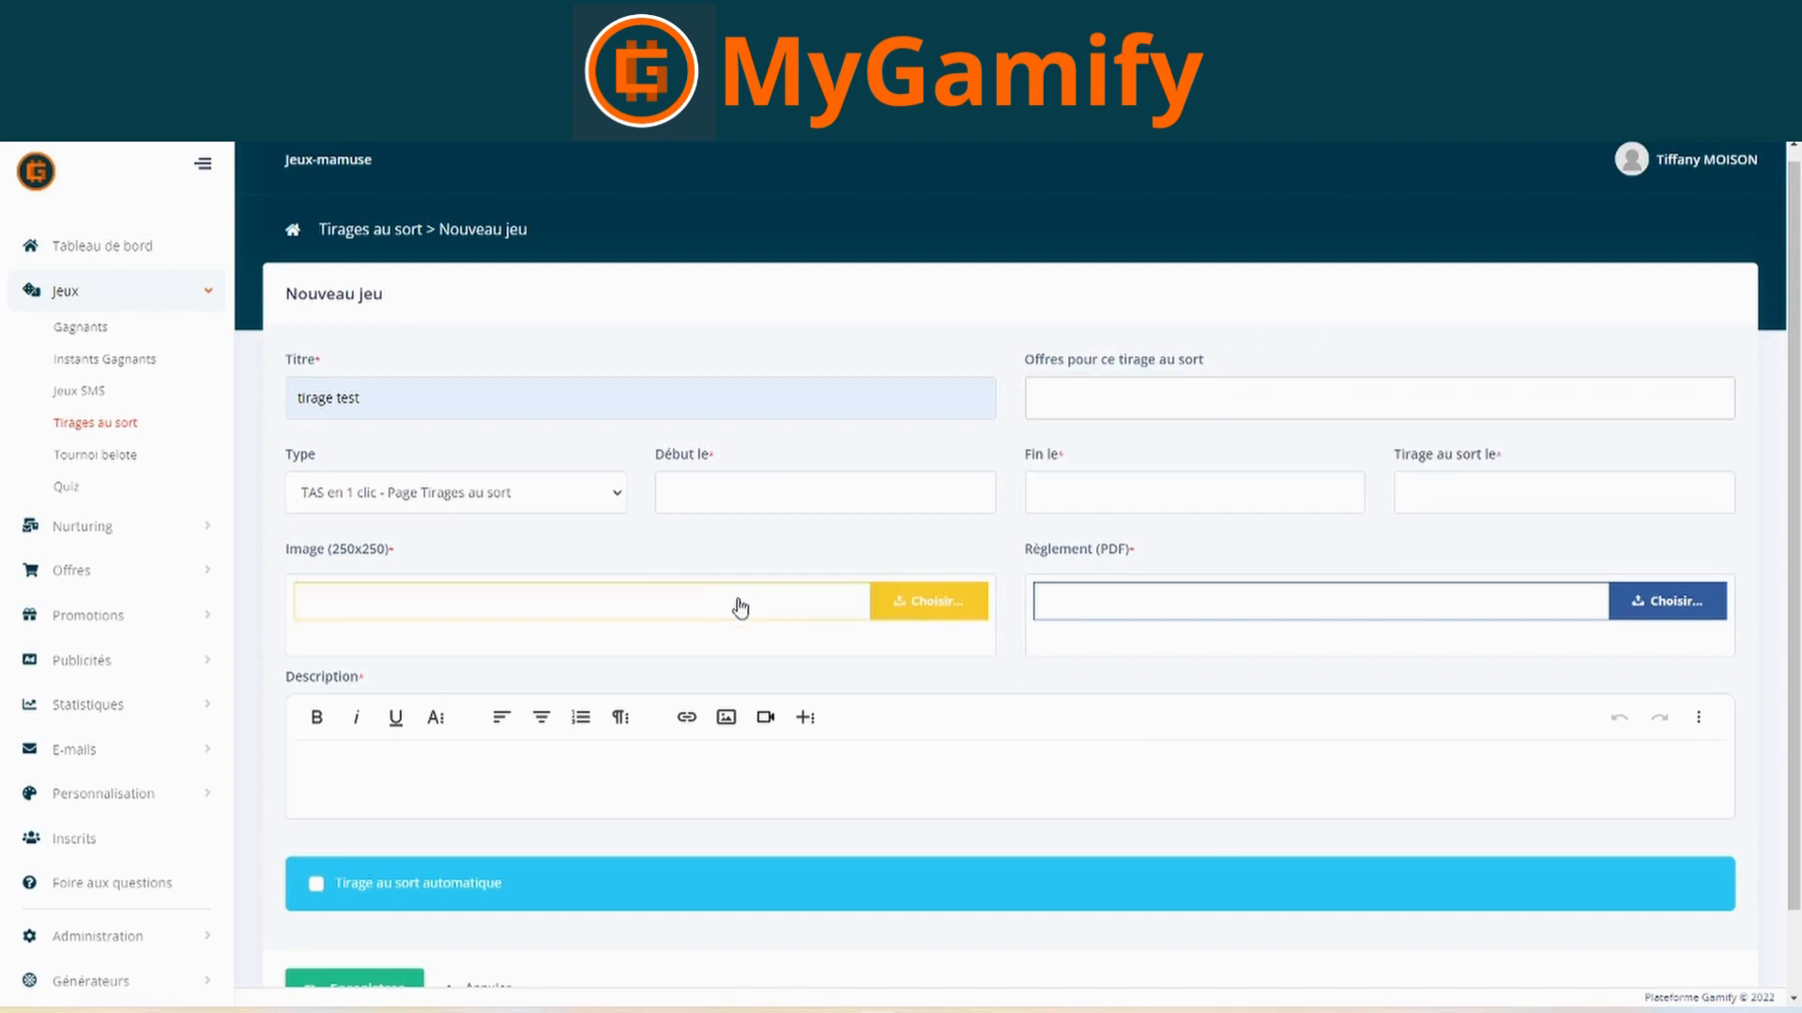
- Set the draw type to TAS Quiz - Page Quiz and its start to 25/11/2022 10:58
{"action": "left_click", "coordinate": [492, 501]}
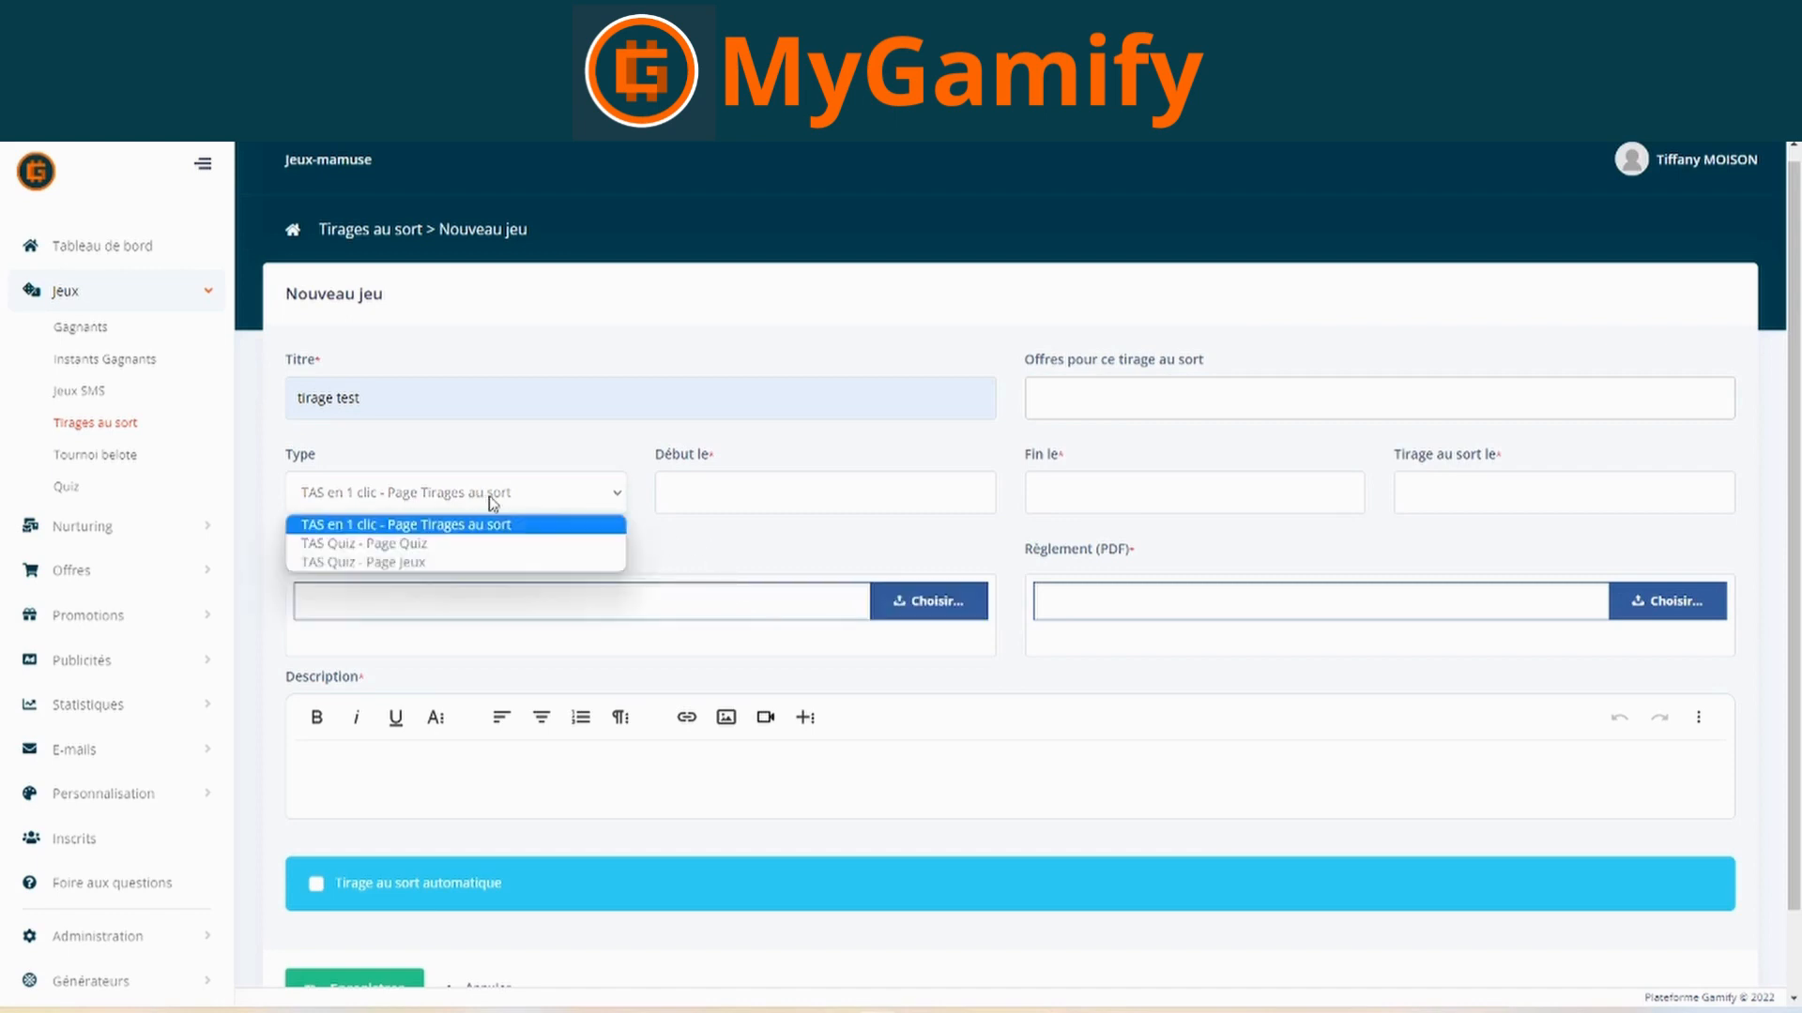
{"action": "left_click", "coordinate": [421, 545]}
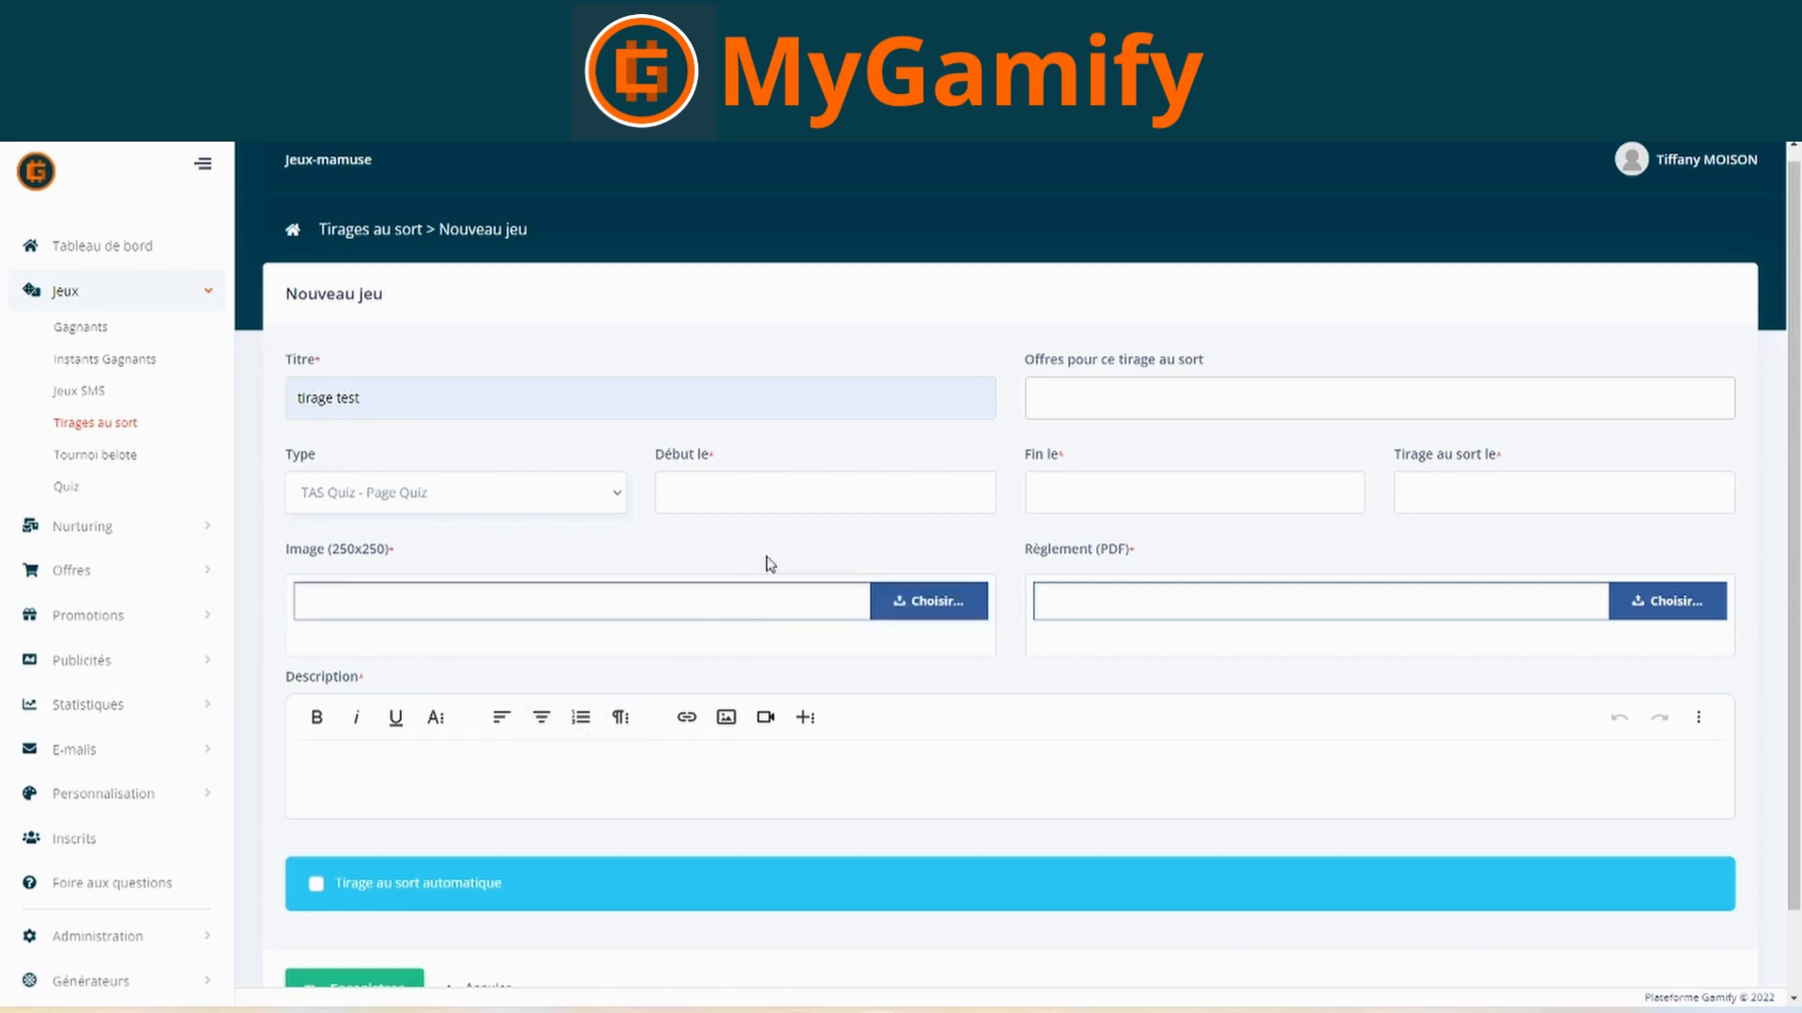
{"action": "left_click", "coordinate": [776, 495]}
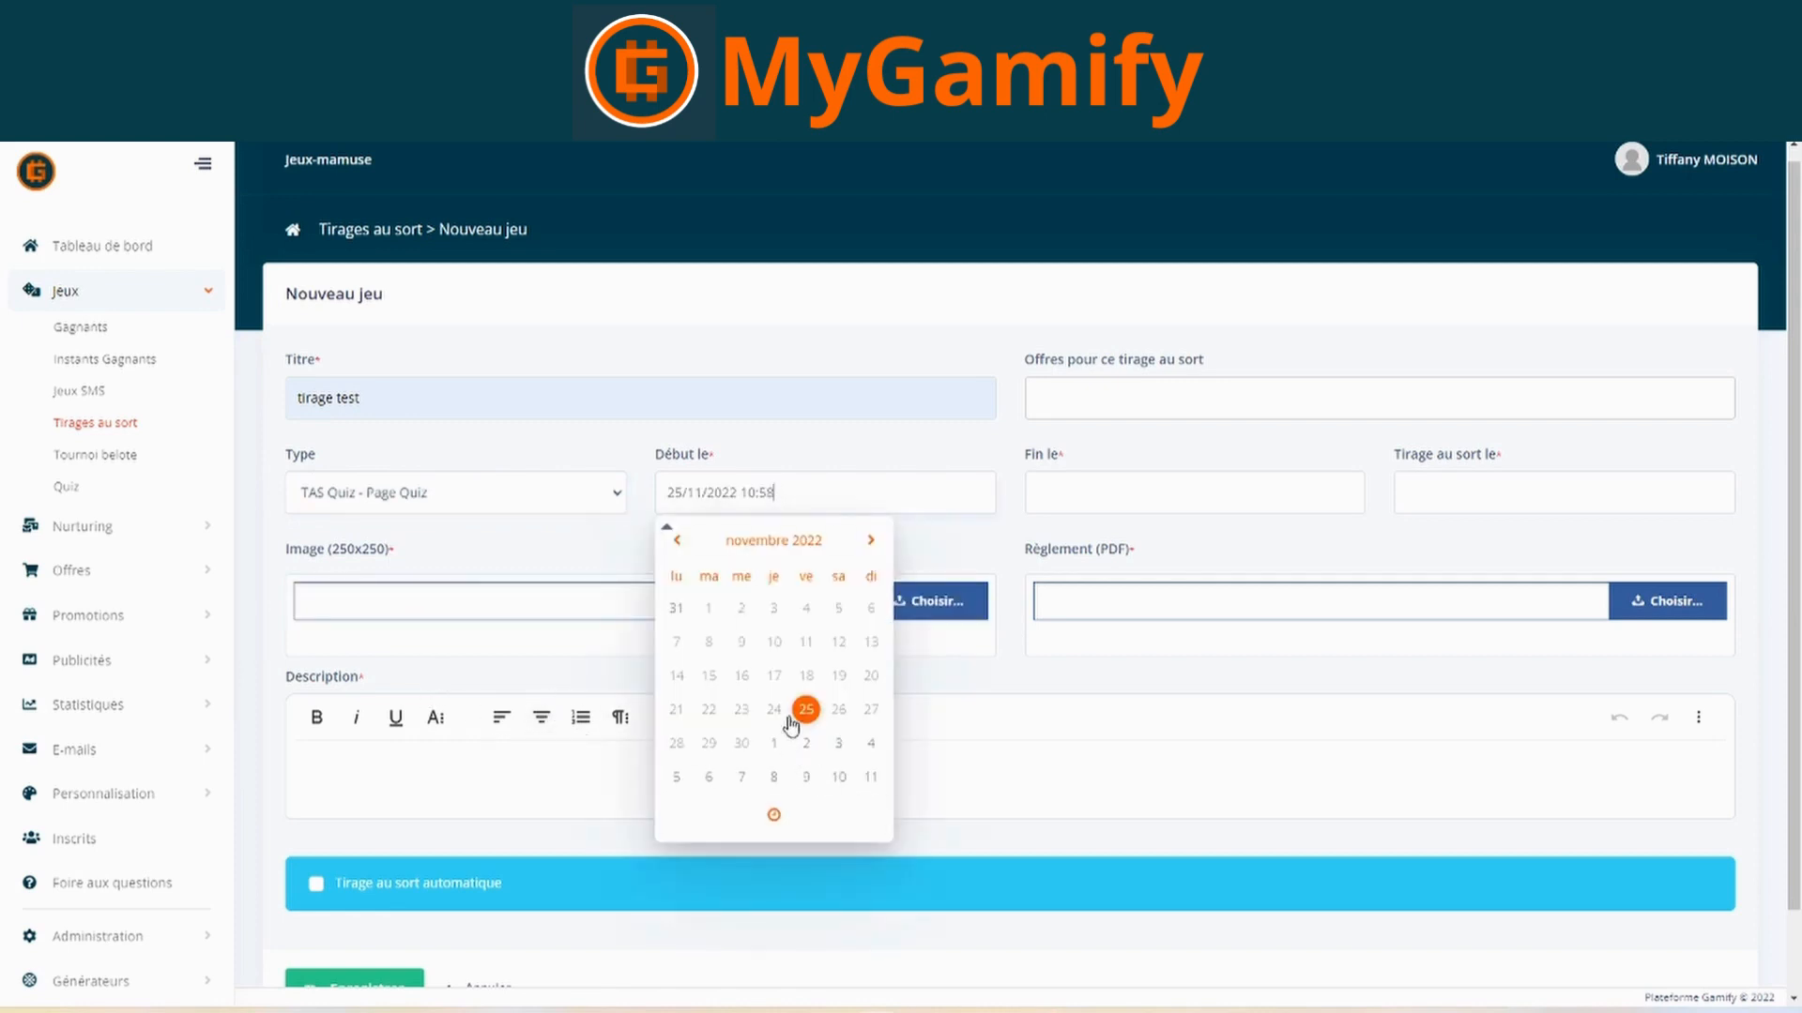
{"action": "left_click", "coordinate": [773, 814]}
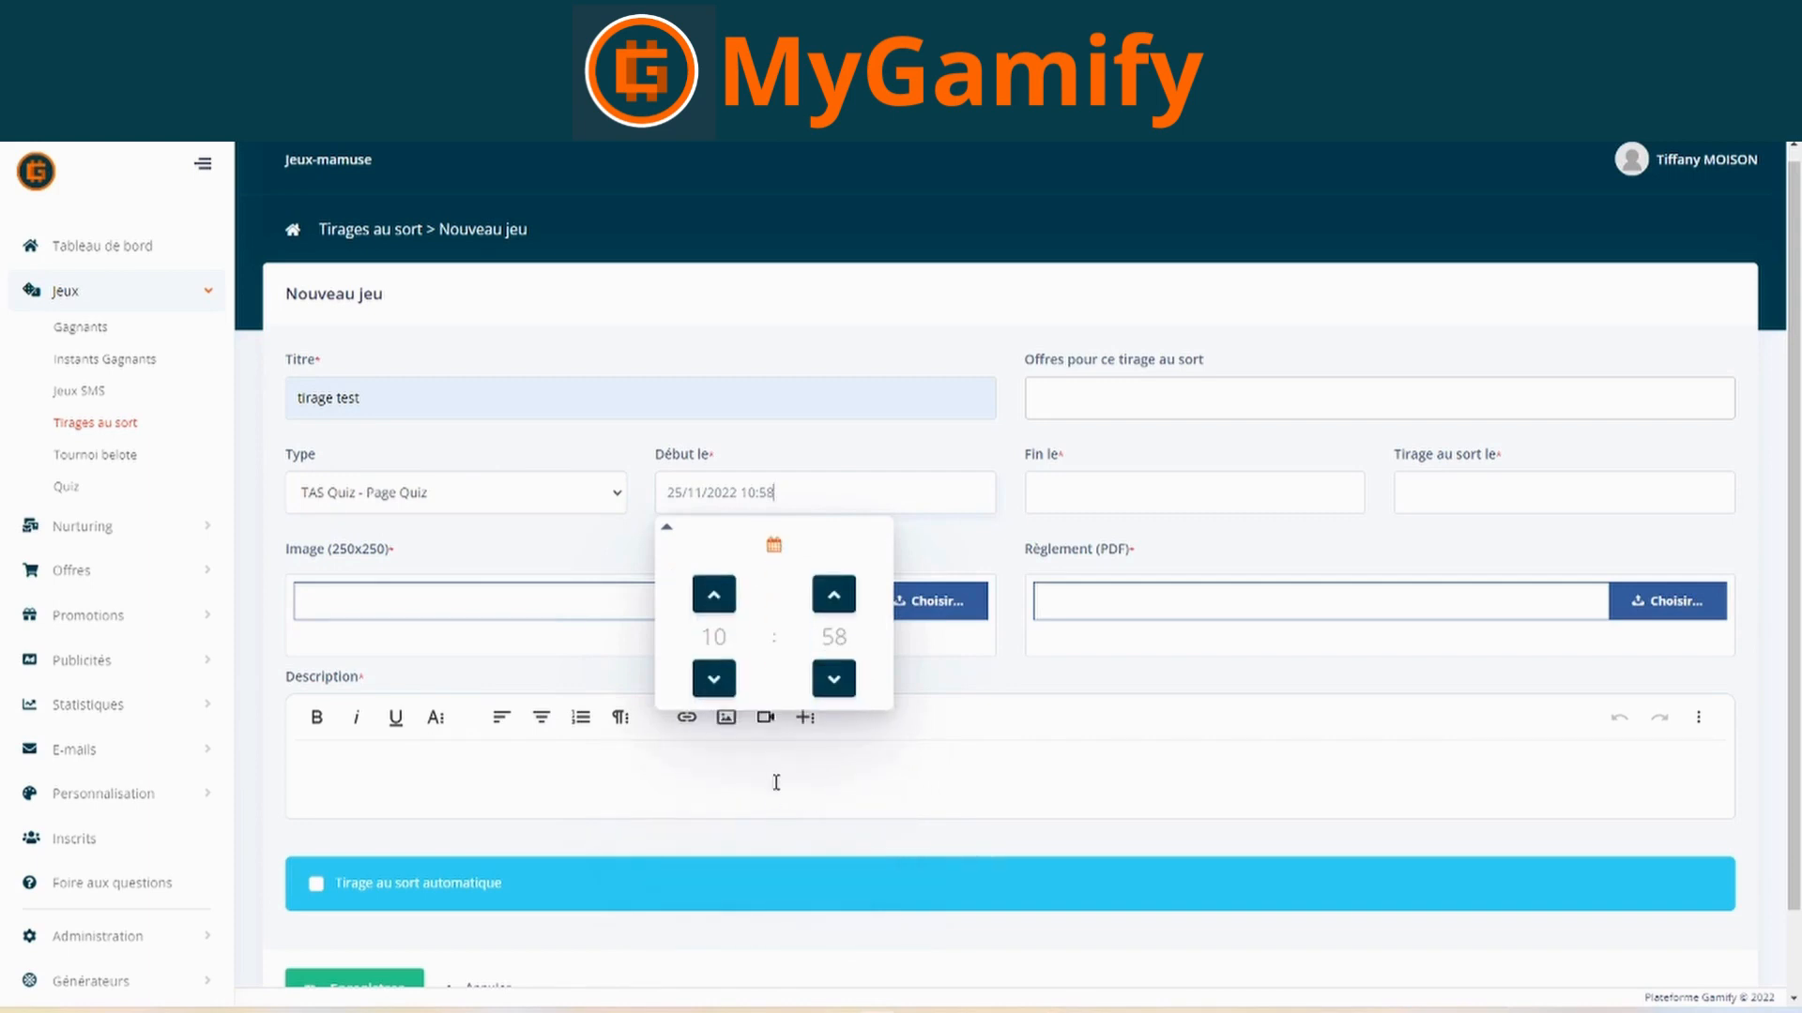
- Set the draw's end date and time to 26/11/2022 10:50
{"action": "left_click", "coordinate": [1109, 490]}
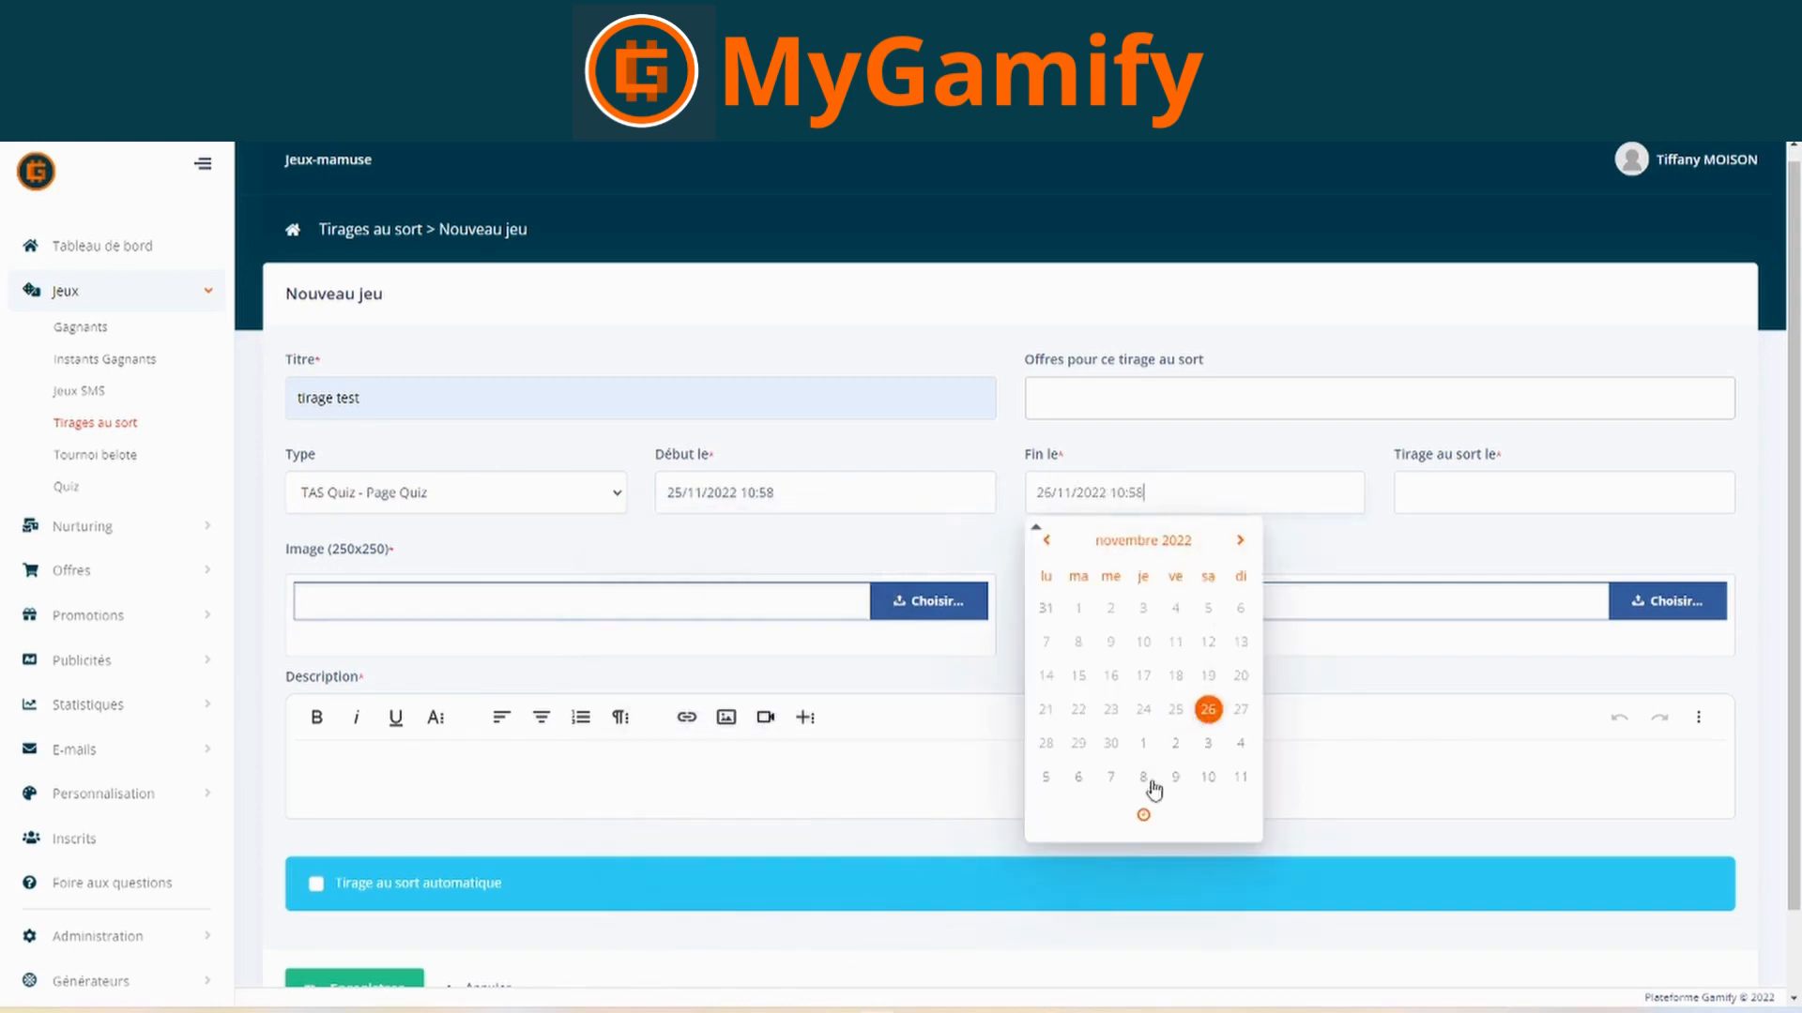
{"action": "left_click", "coordinate": [1144, 815]}
{"action": "left_click", "coordinate": [1202, 640]}
{"action": "left_click", "coordinate": [1171, 636]}
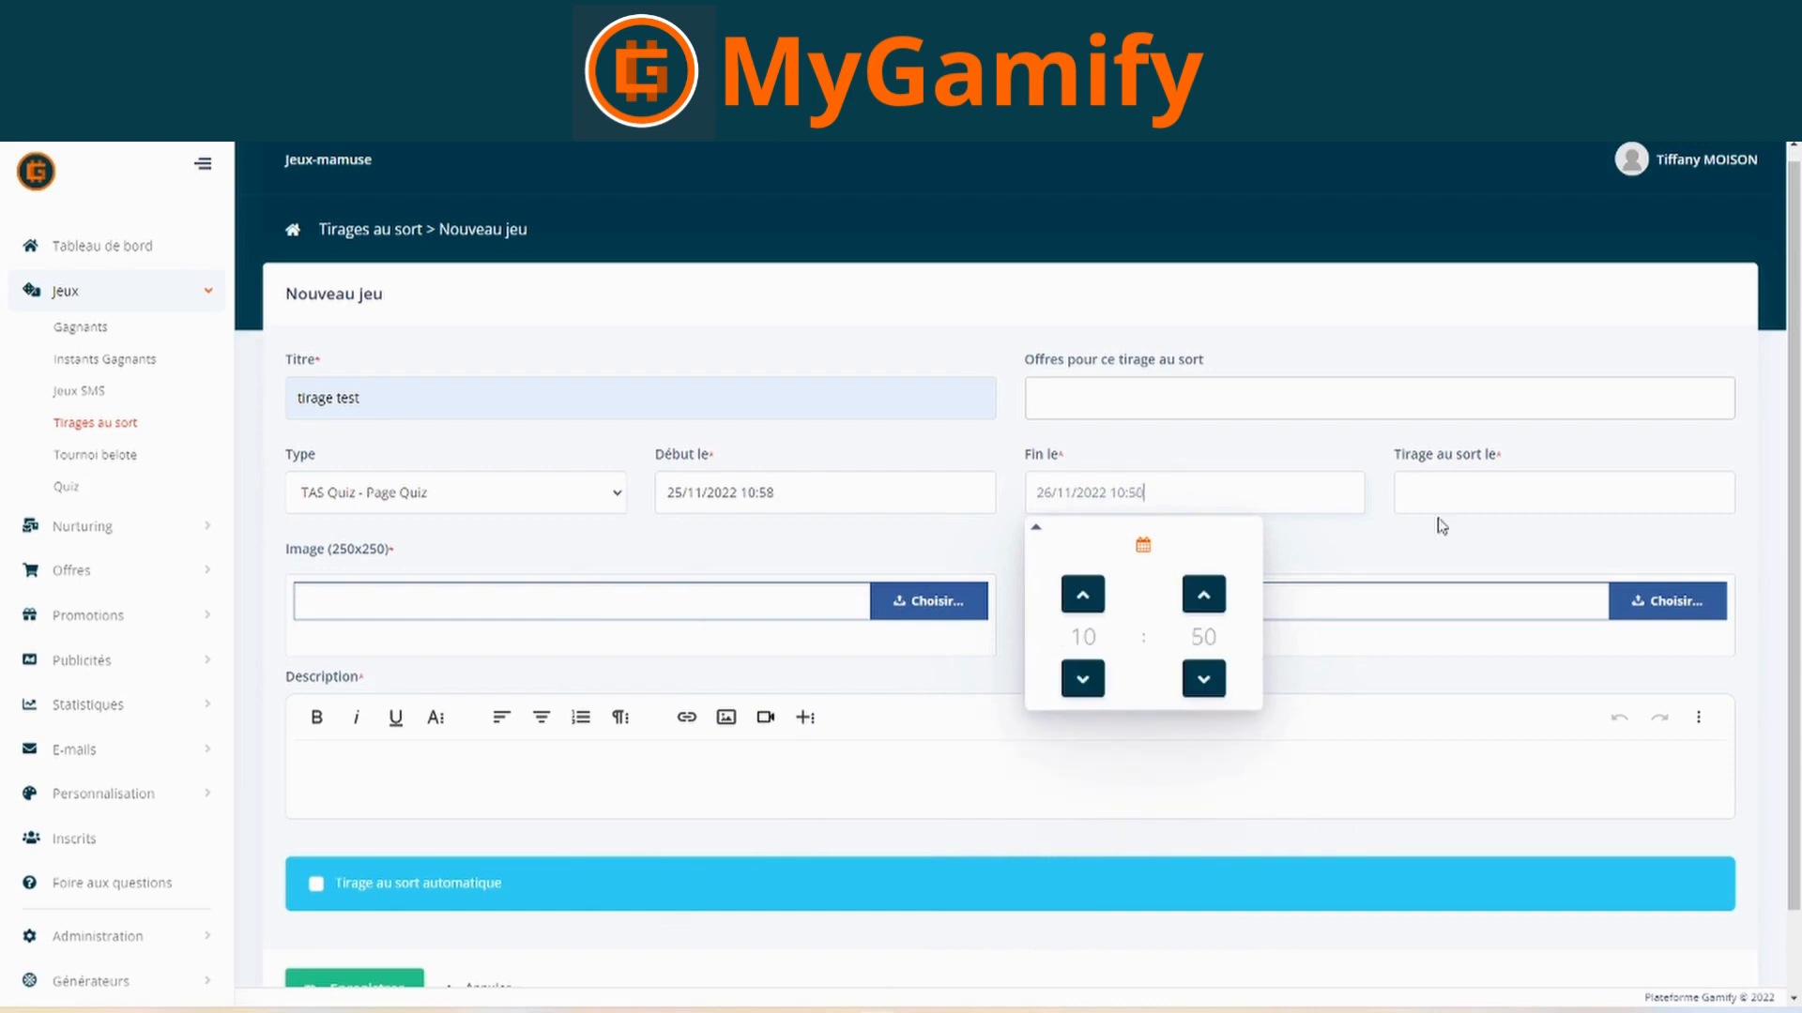
{"action": "left_click", "coordinate": [1300, 413]}
{"action": "left_click", "coordinate": [1343, 307]}
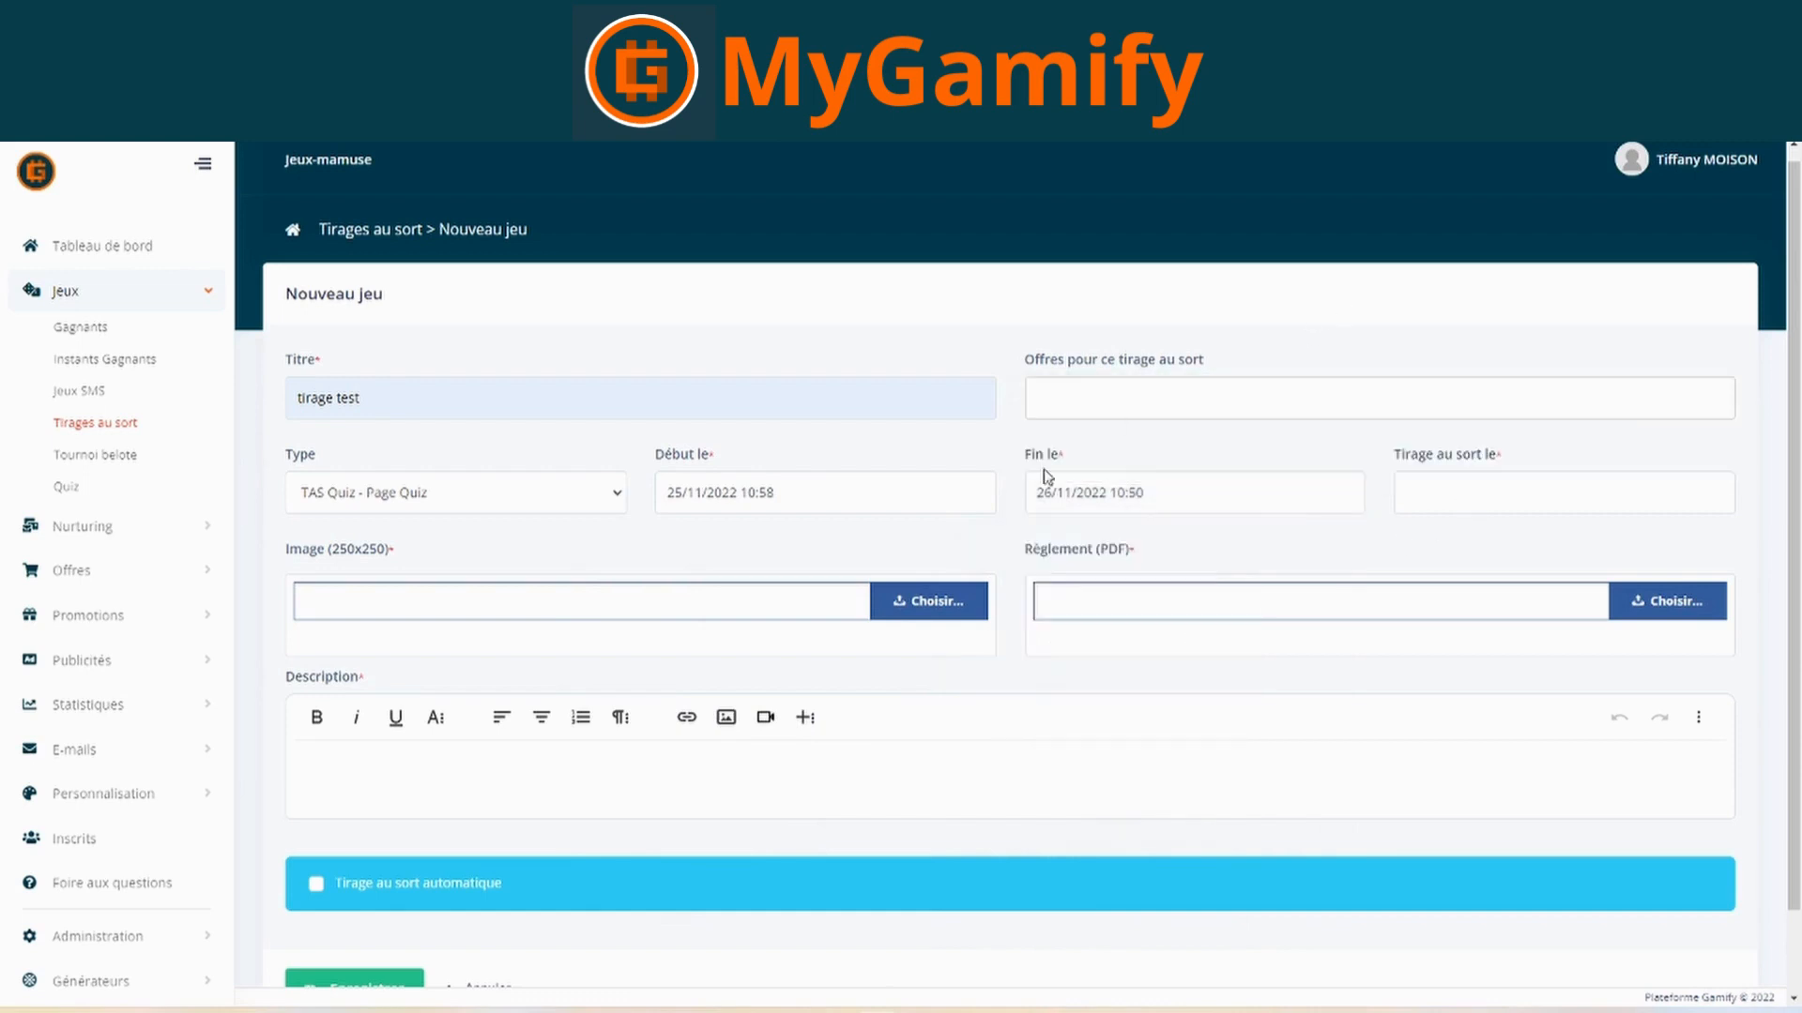
- Enable the automatic draw option (Tirage au sort automatique) for this game
{"action": "scroll", "coordinate": [857, 653], "scroll_direction": "down", "scroll_amount": 1}
{"action": "scroll", "coordinate": [1061, 816], "scroll_direction": "up", "scroll_amount": 1}
{"action": "left_click", "coordinate": [315, 892]}
- Set the date and time of the prize drawing to 28/11/2022 10:55
{"action": "left_click", "coordinate": [1479, 511]}
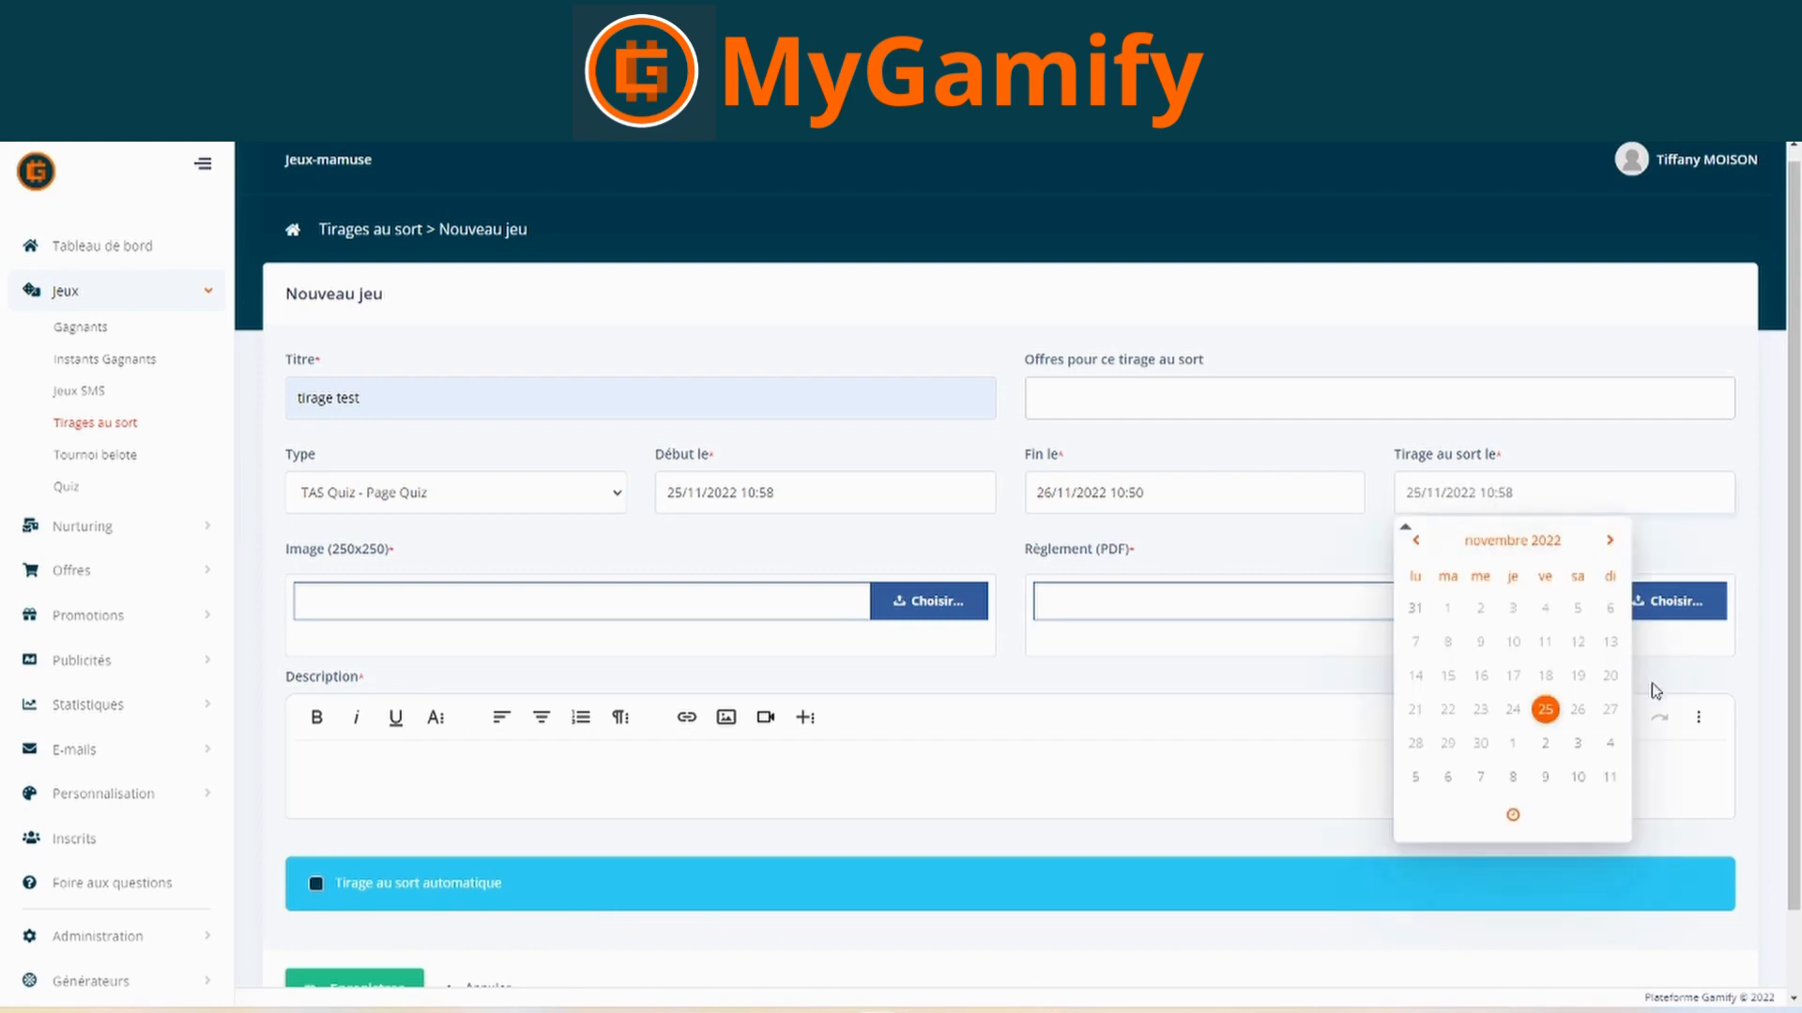
{"action": "left_click", "coordinate": [1415, 743]}
{"action": "left_click", "coordinate": [1513, 815]}
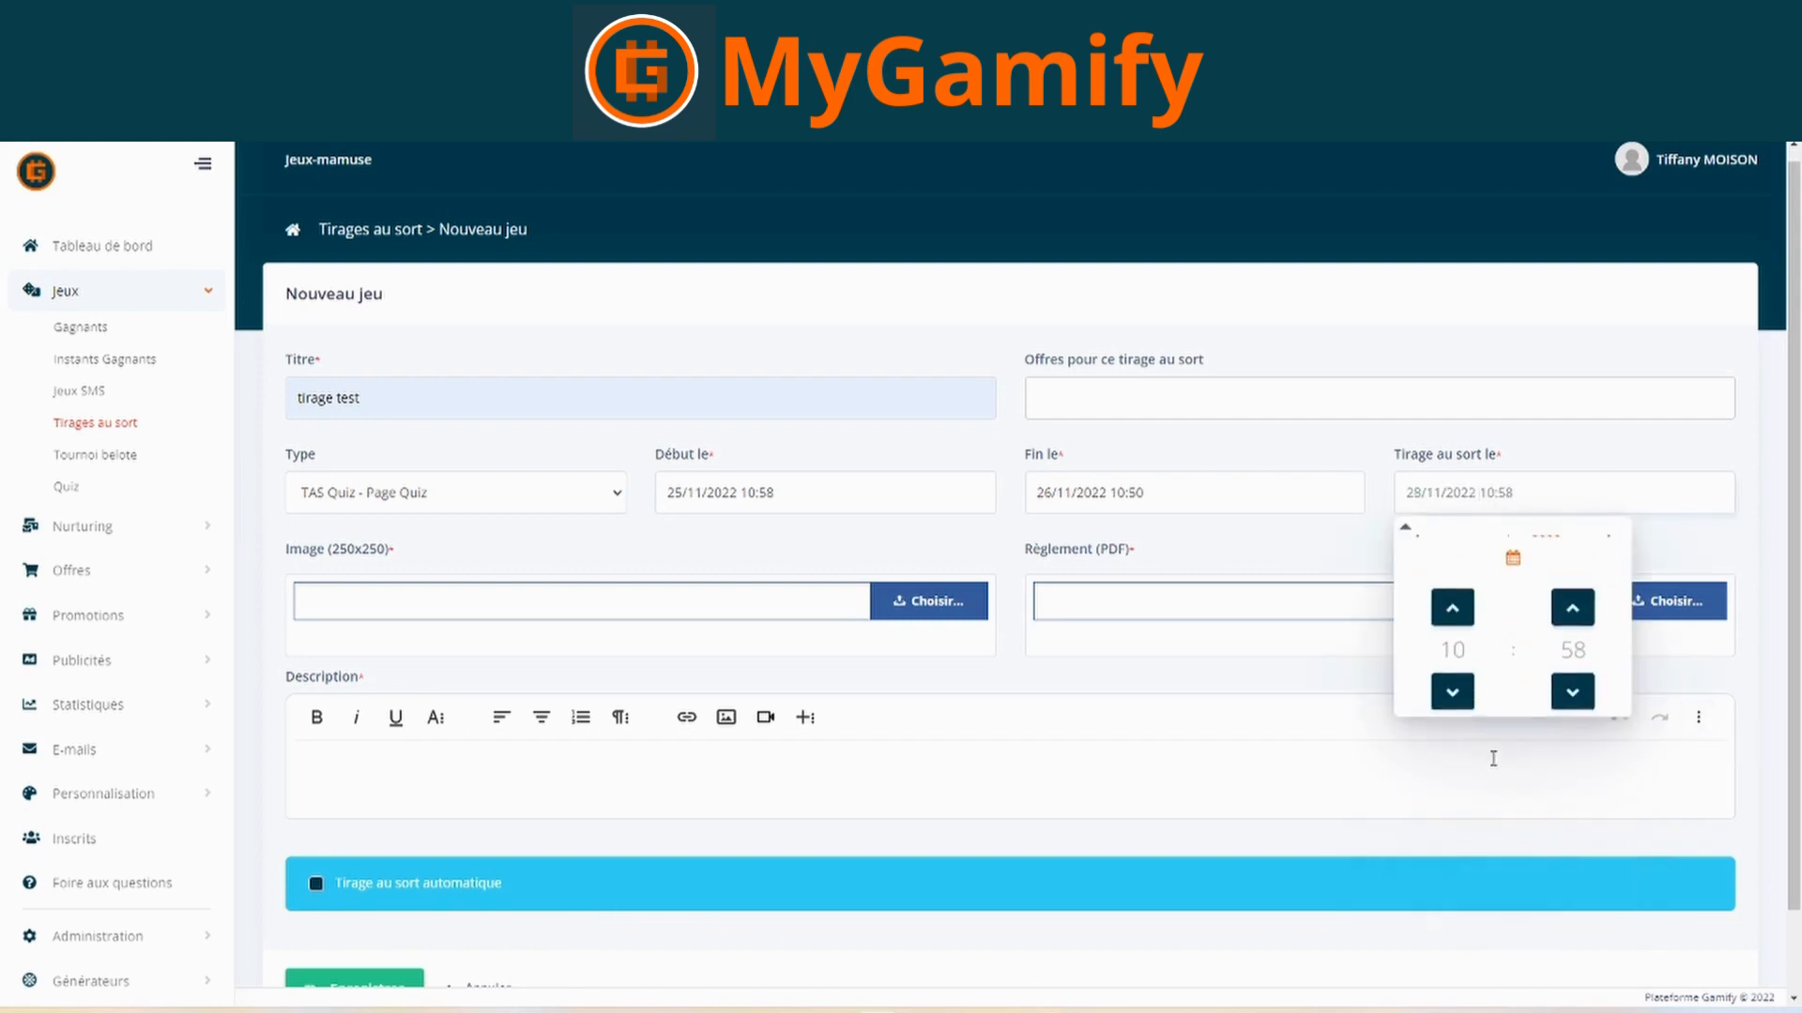
{"action": "left_click", "coordinate": [1575, 642]}
{"action": "left_click", "coordinate": [1581, 645]}
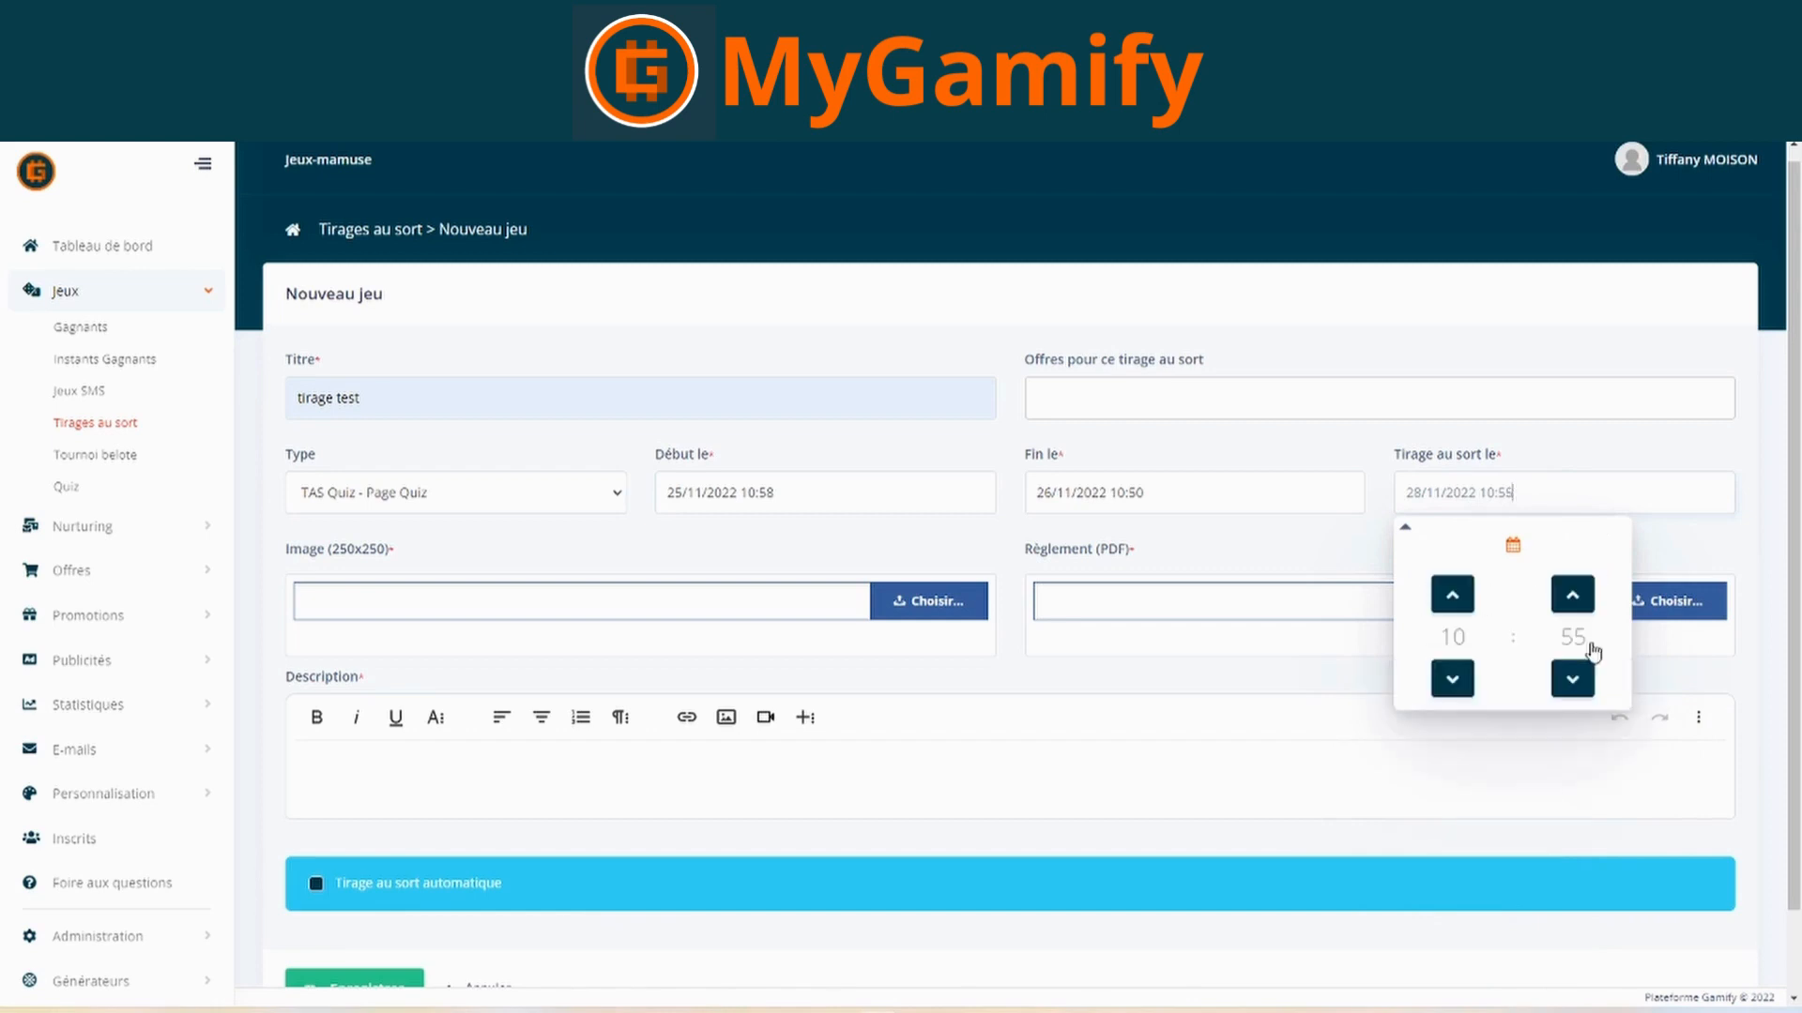
{"action": "left_click", "coordinate": [1692, 543]}
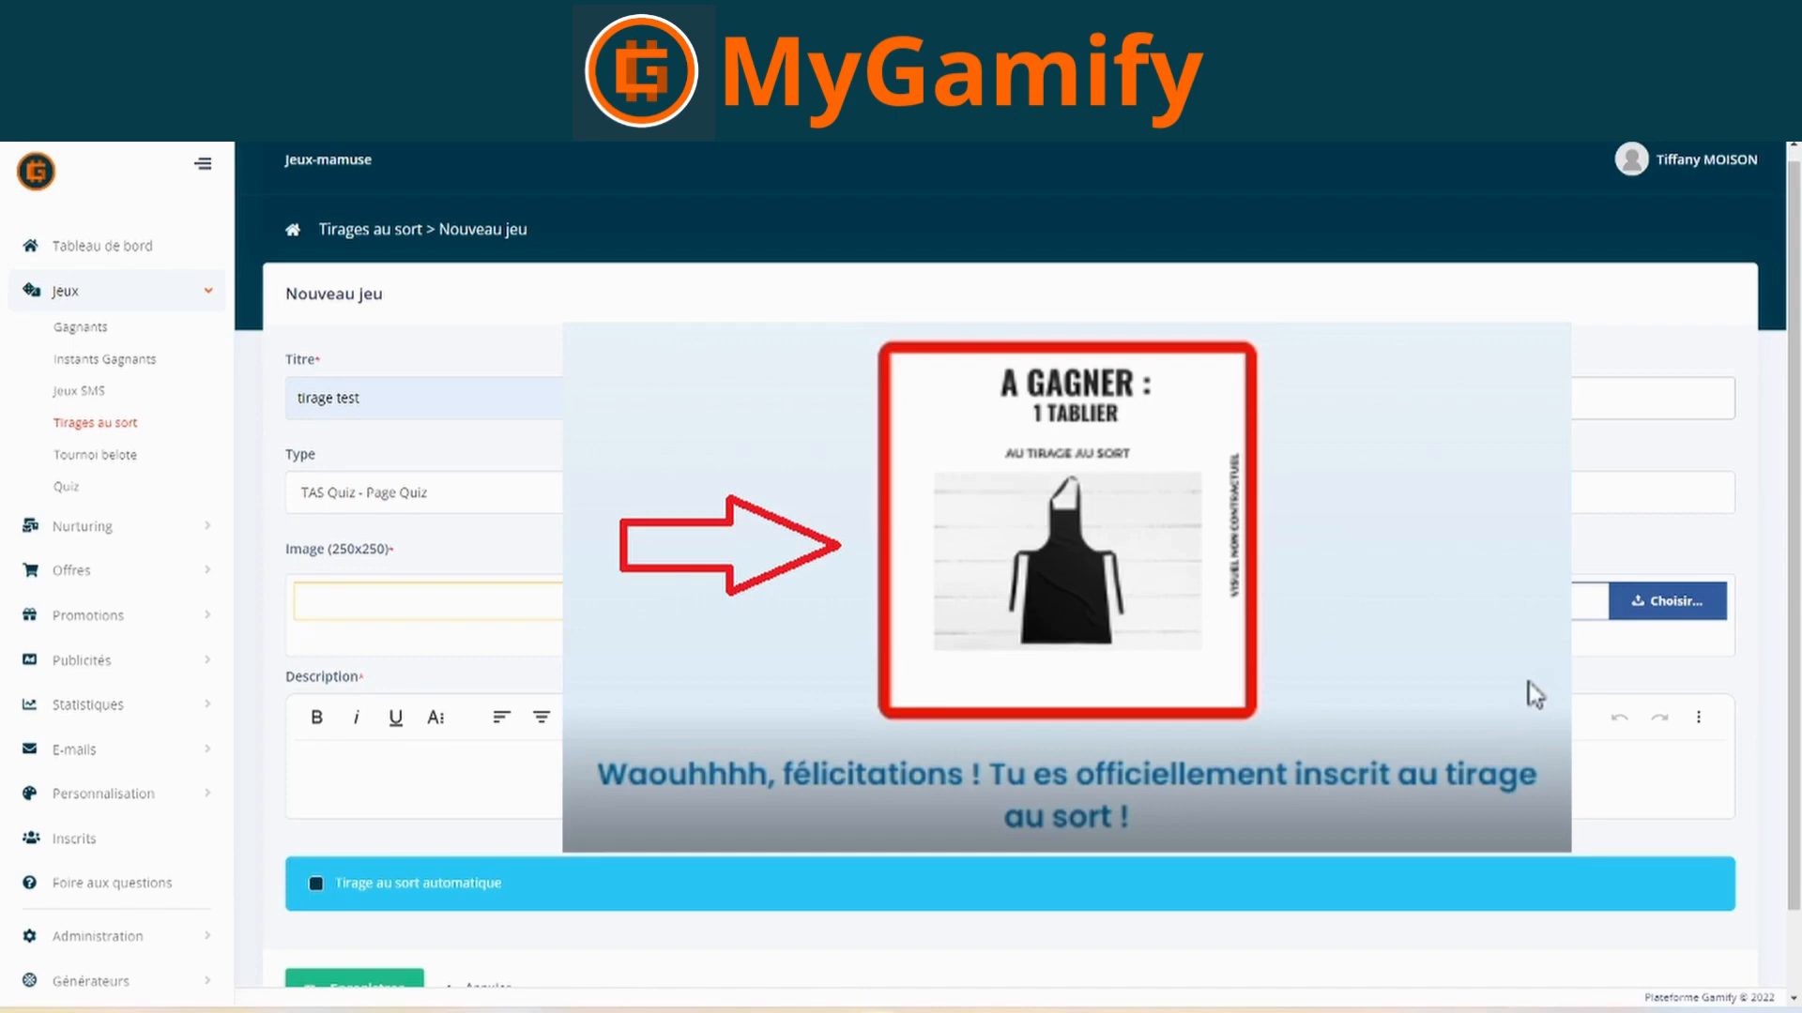
- Upload "Copie de Visuels dotations EBRA (15)" from the images folder as the draw's 250x250 image
{"action": "left_click", "coordinate": [835, 613]}
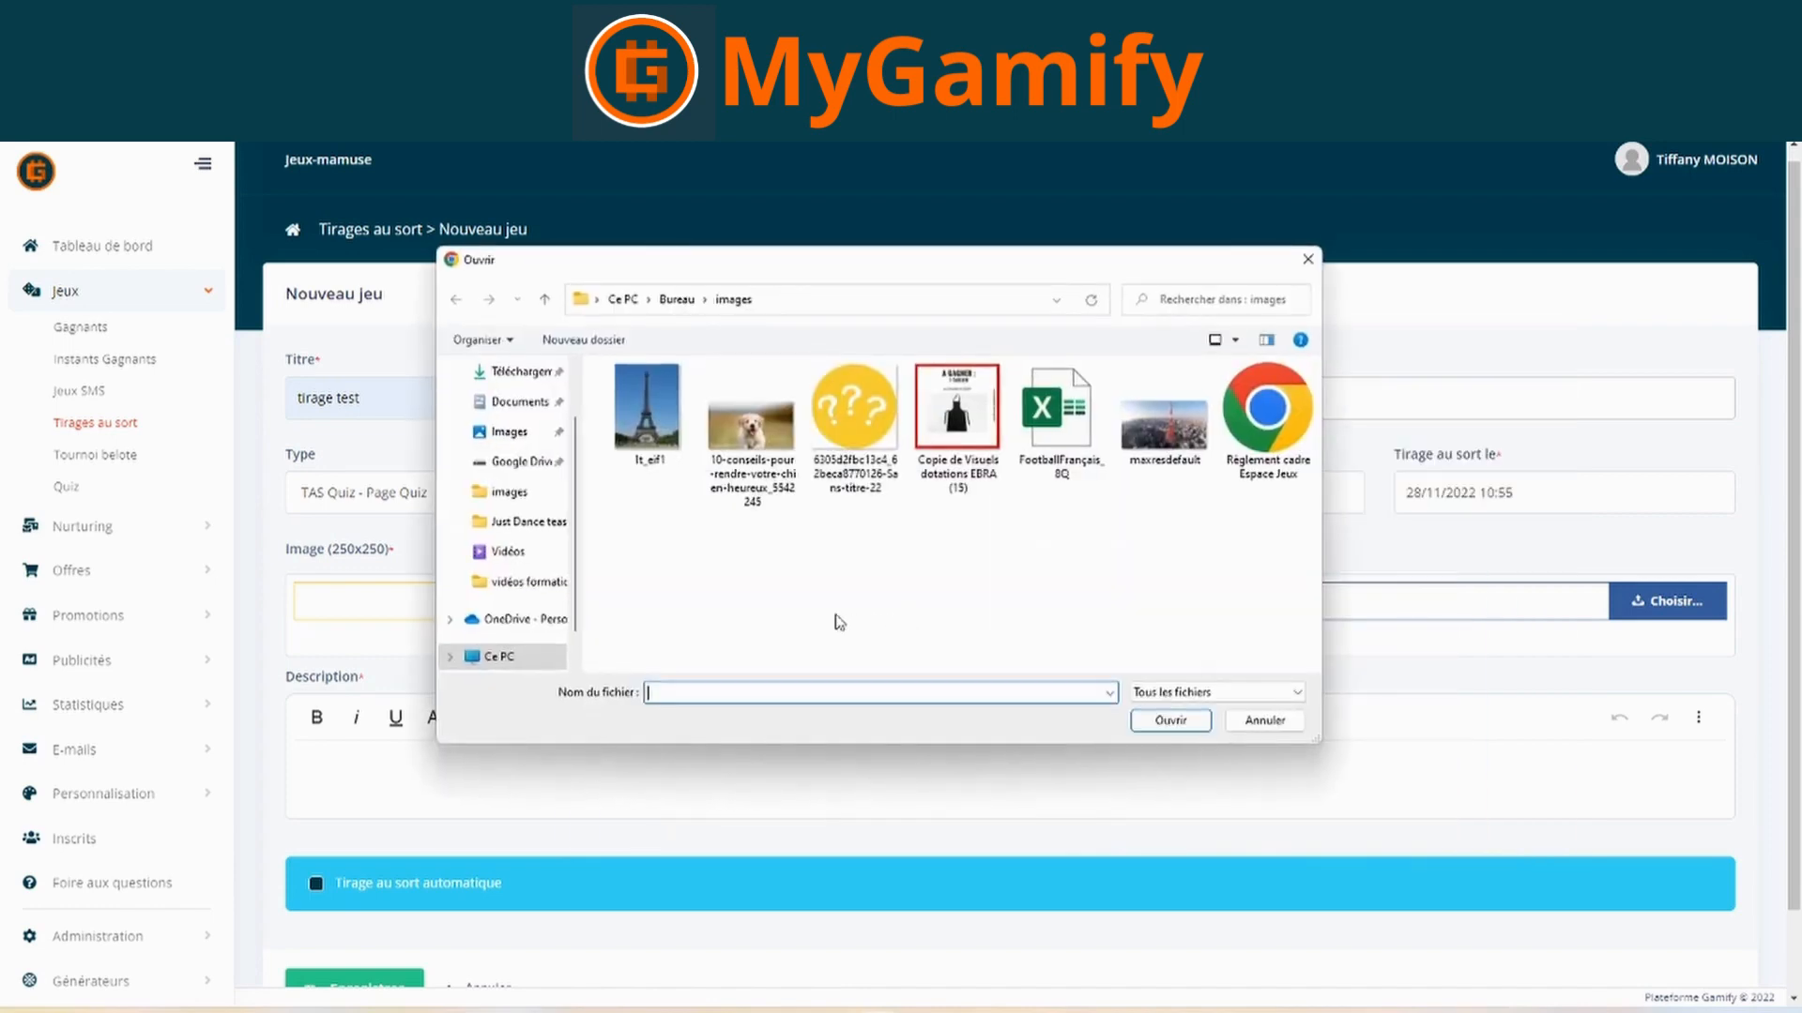
{"action": "left_click", "coordinate": [948, 449]}
{"action": "left_click", "coordinate": [1170, 720]}
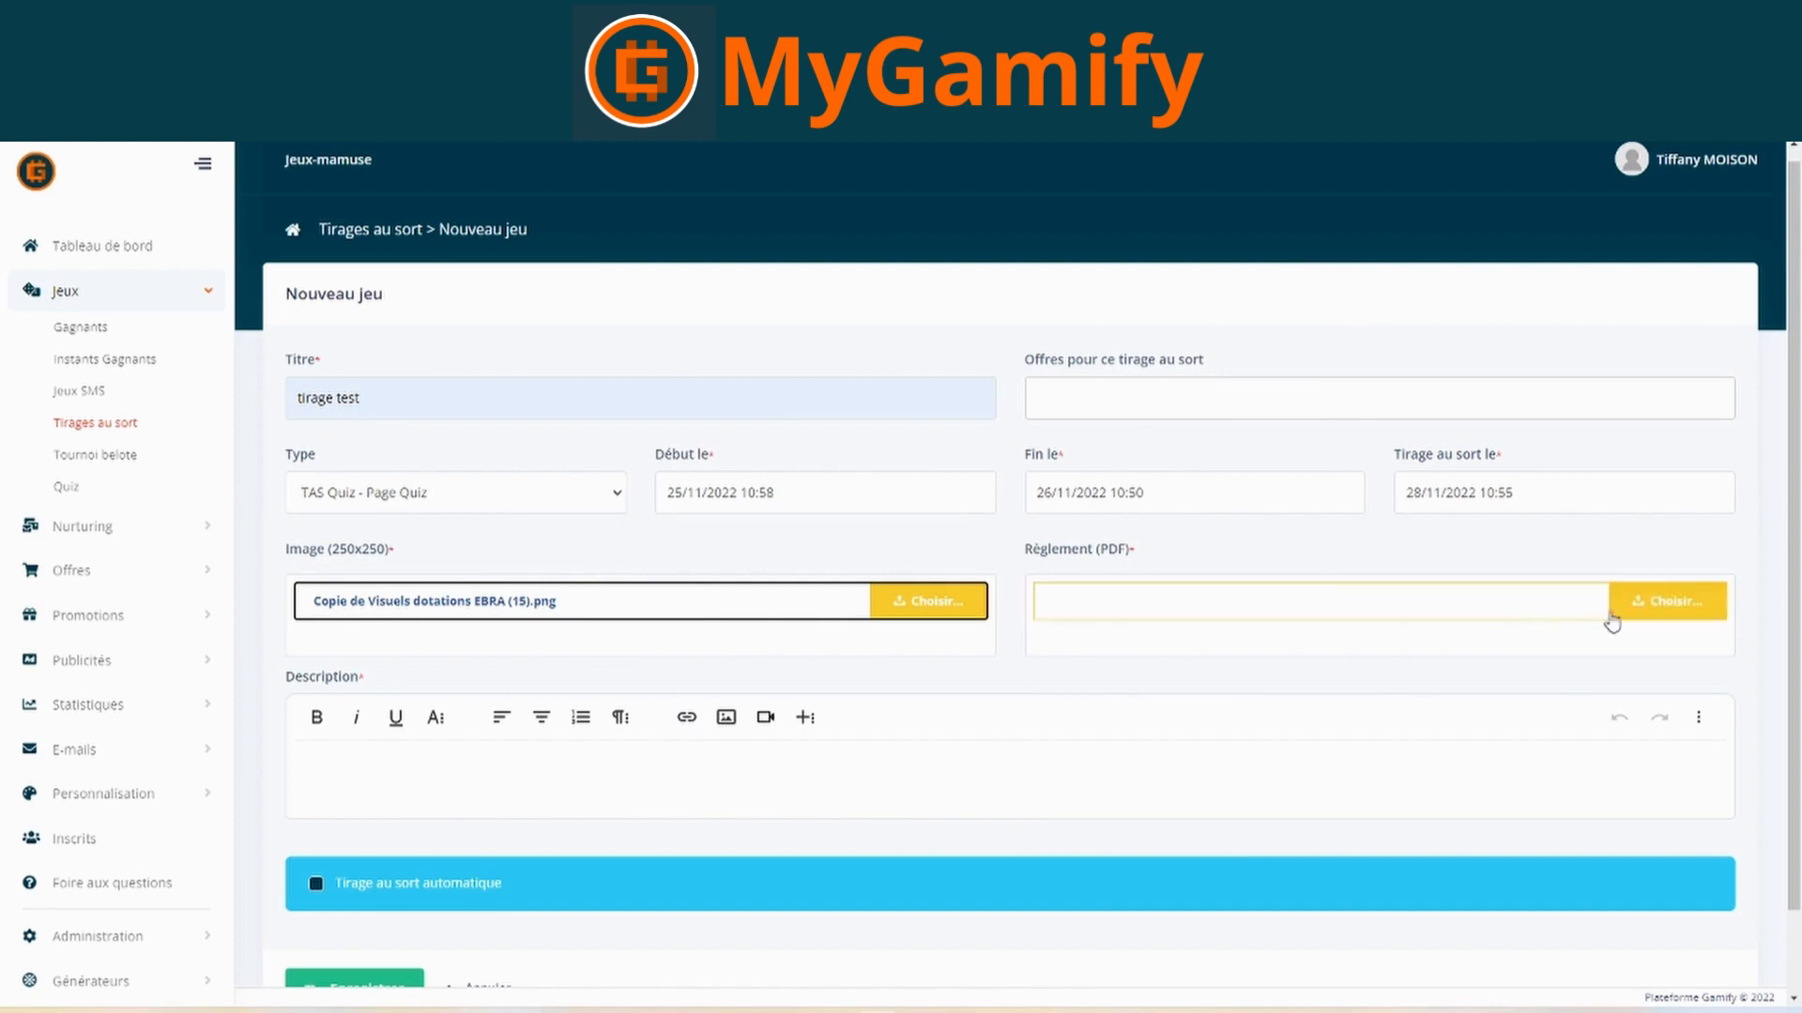
- Upload "Règlement cadre Espace Jeux" from the images folder as the draw's PDF rules
{"action": "left_click", "coordinate": [1669, 598]}
{"action": "left_click", "coordinate": [1266, 413]}
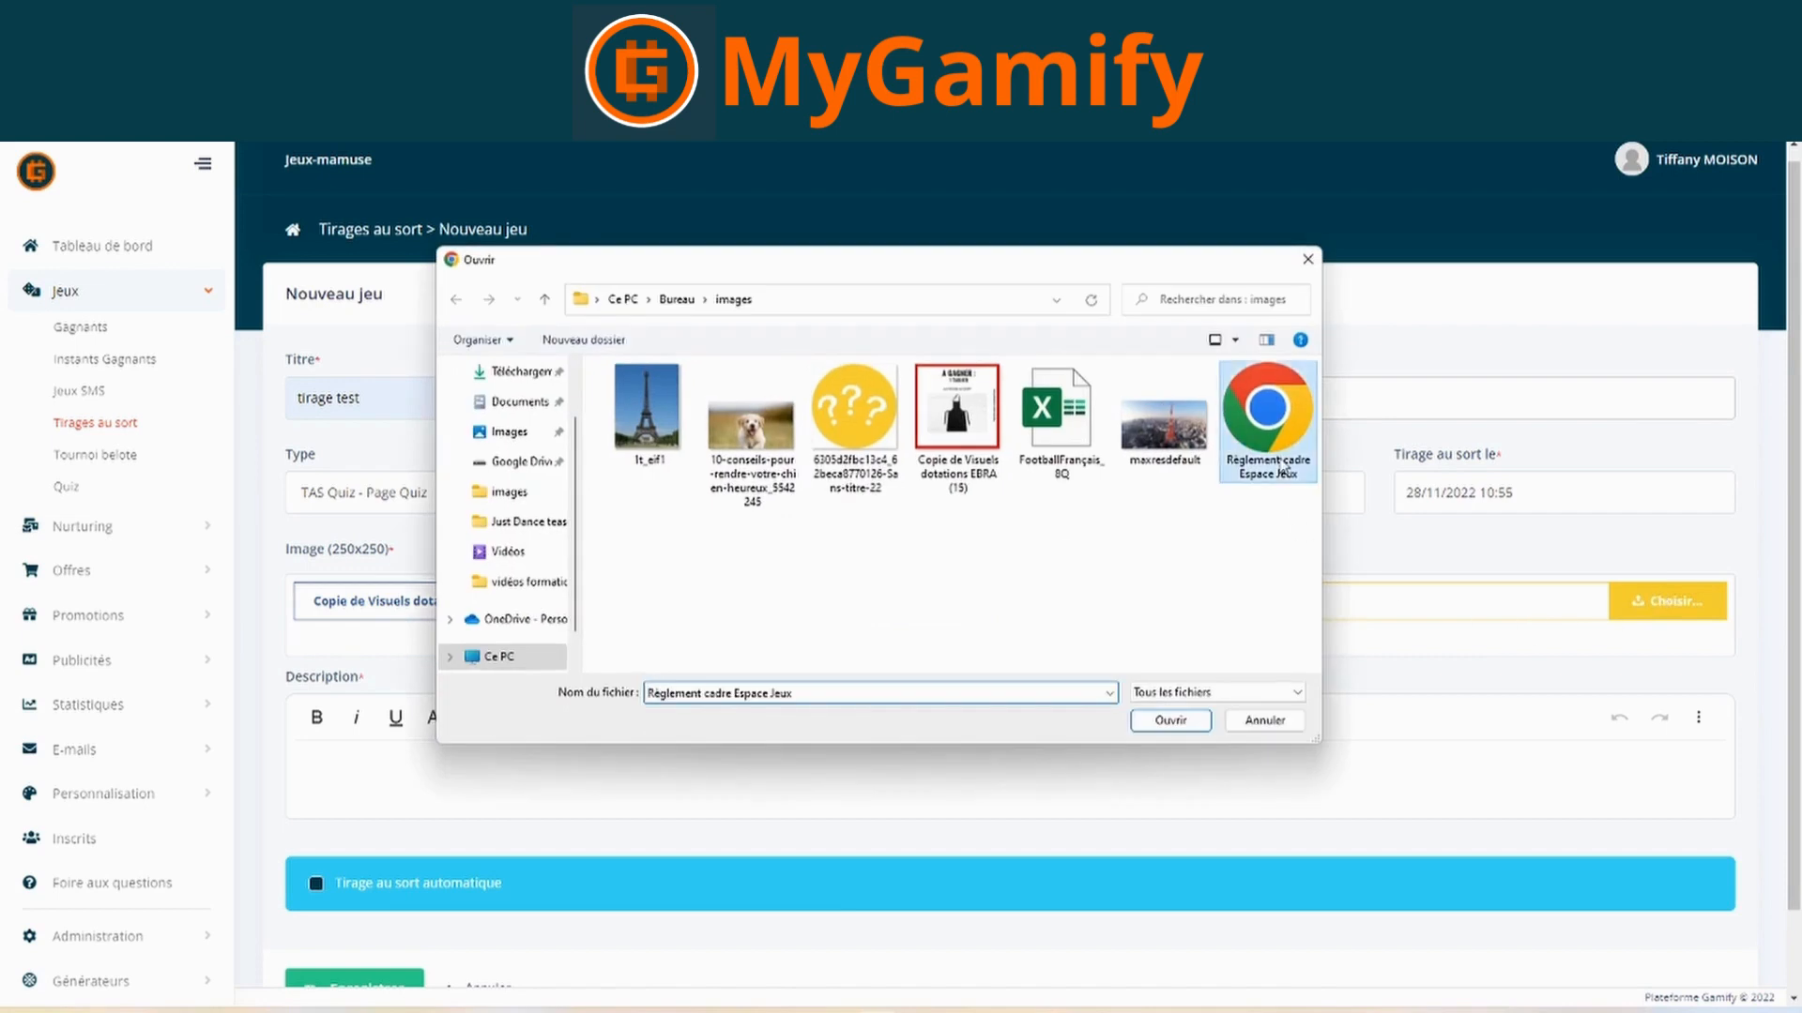
{"action": "left_click", "coordinate": [1170, 719]}
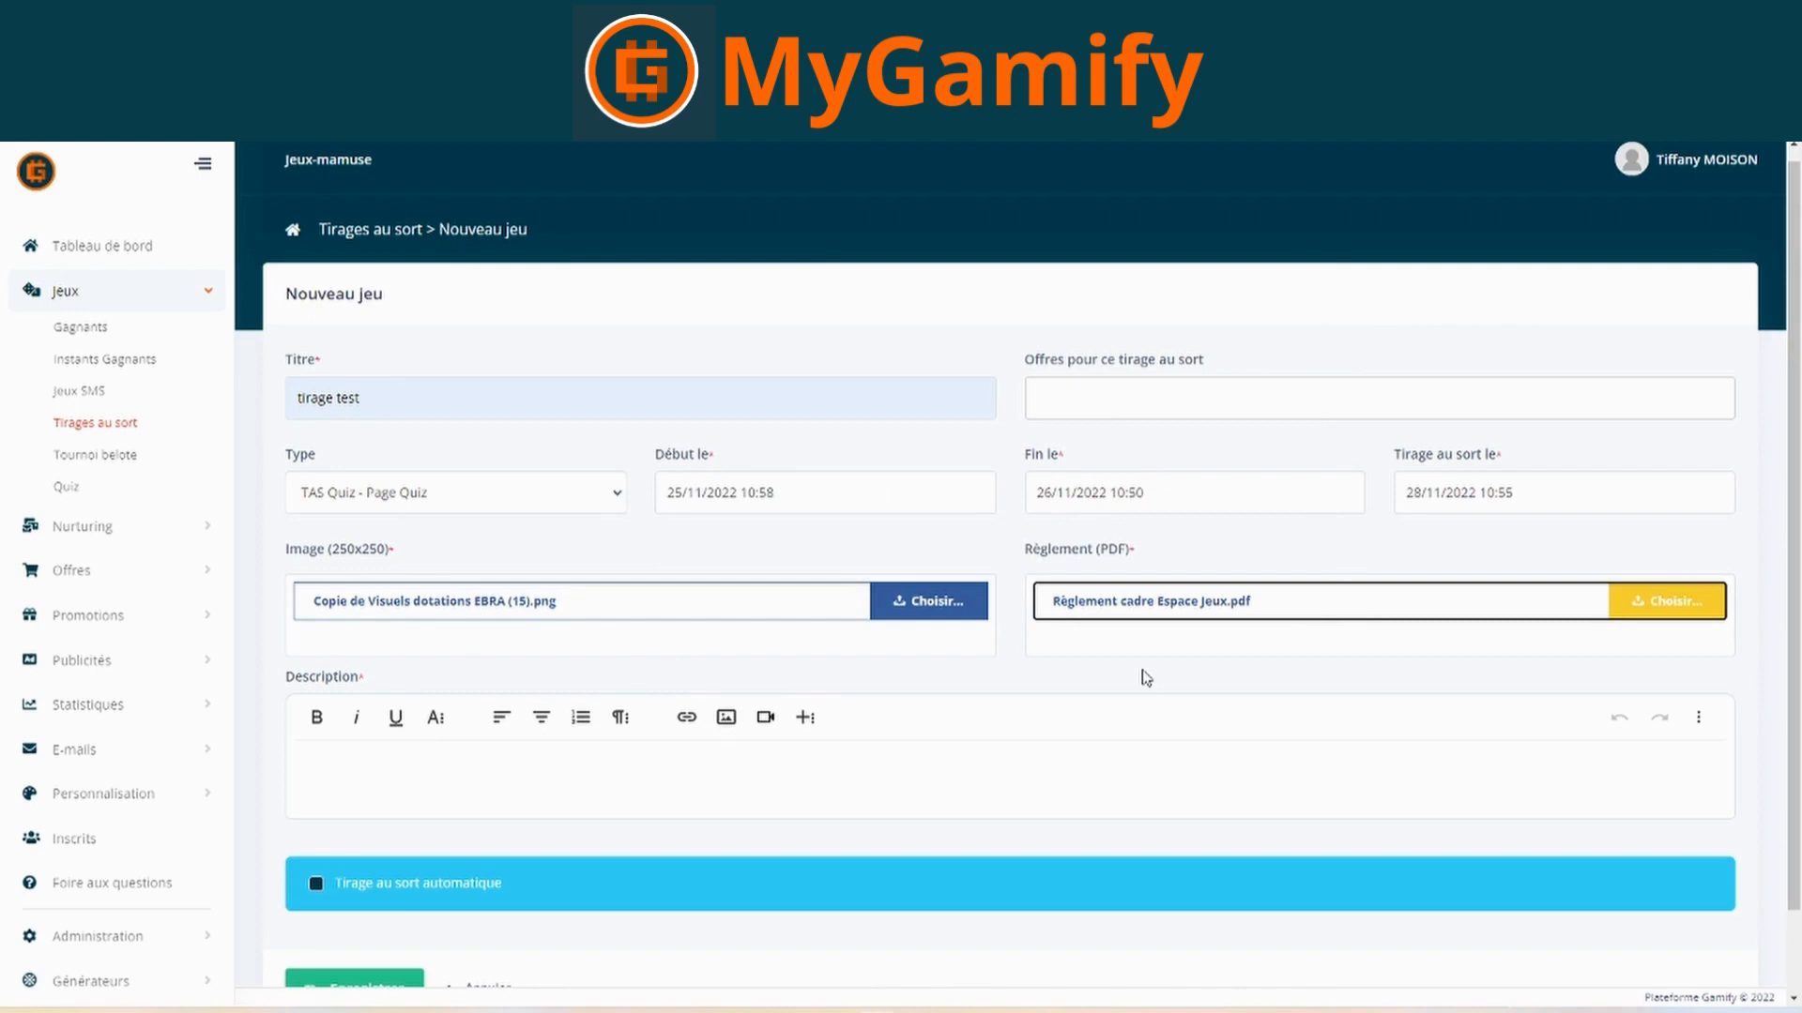
- Enter "test quiz" as the draw's description and save the new draw
{"action": "left_click", "coordinate": [704, 771]}
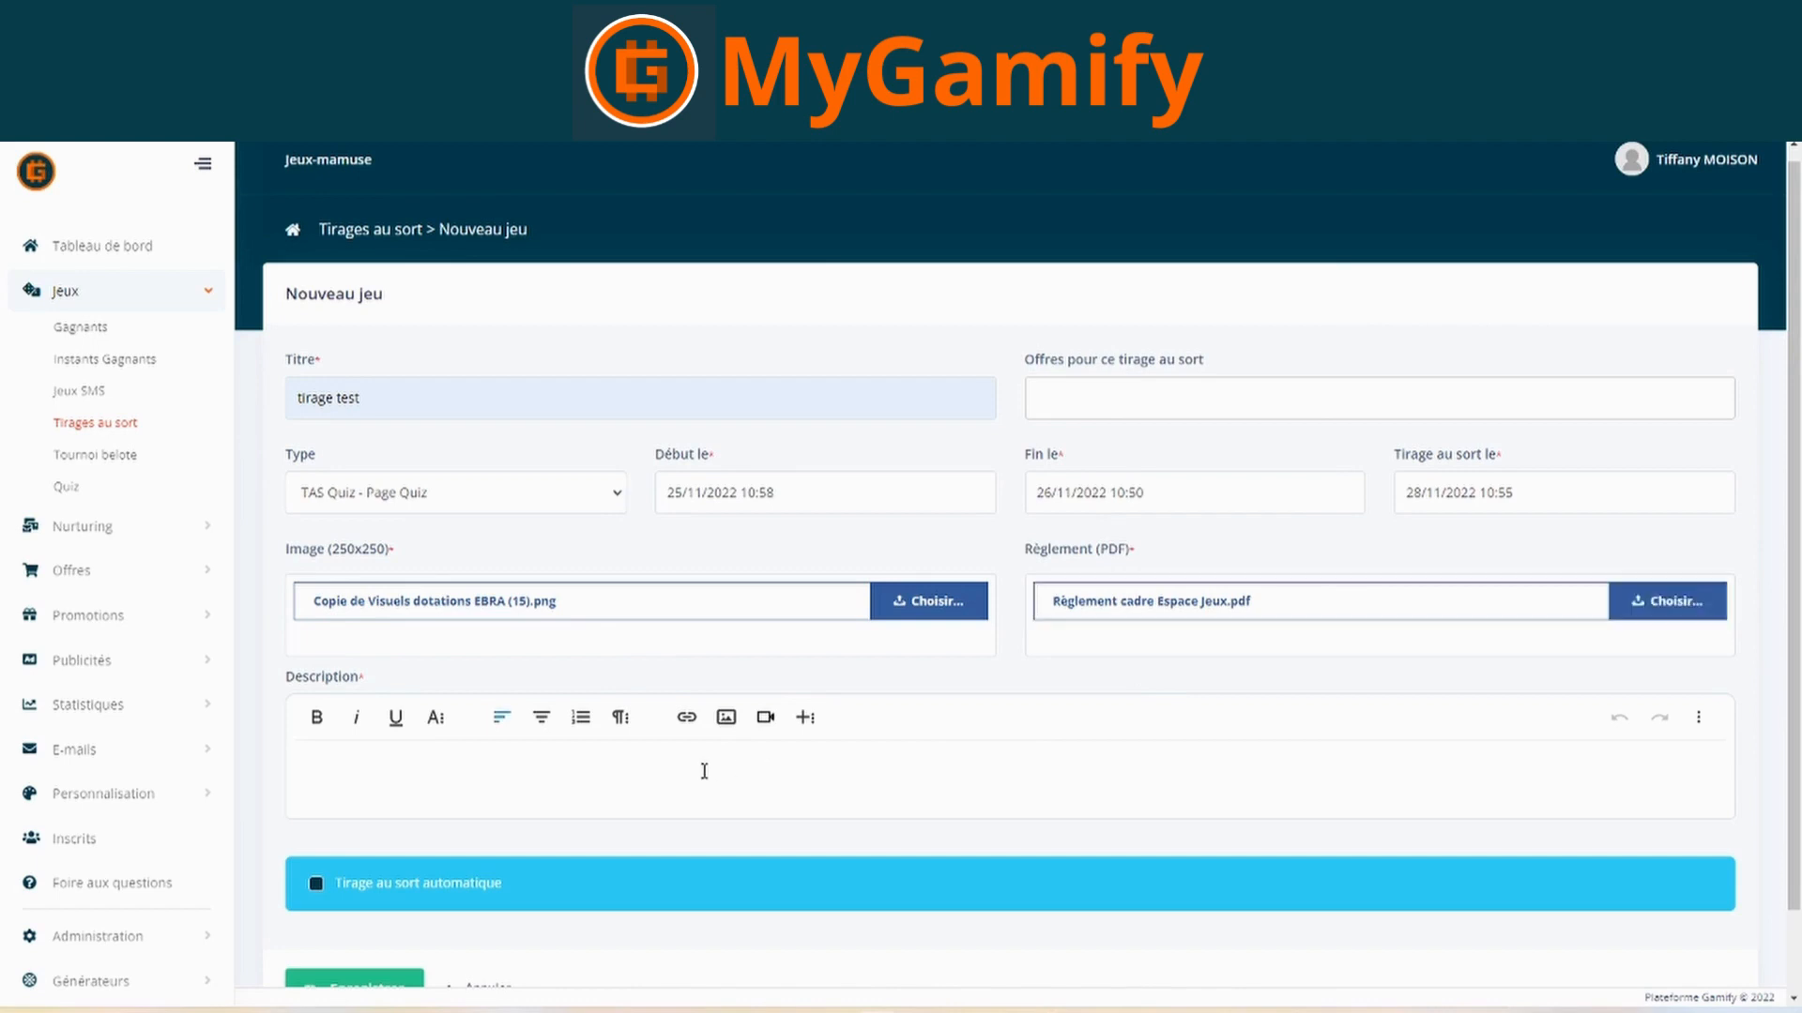
{"action": "type", "text": "test quiz"}
{"action": "left_click", "coordinate": [1066, 682]}
{"action": "scroll", "coordinate": [1070, 685], "scroll_direction": "down", "scroll_amount": 1}
{"action": "scroll", "coordinate": [1255, 818], "scroll_direction": "up", "scroll_amount": 2}
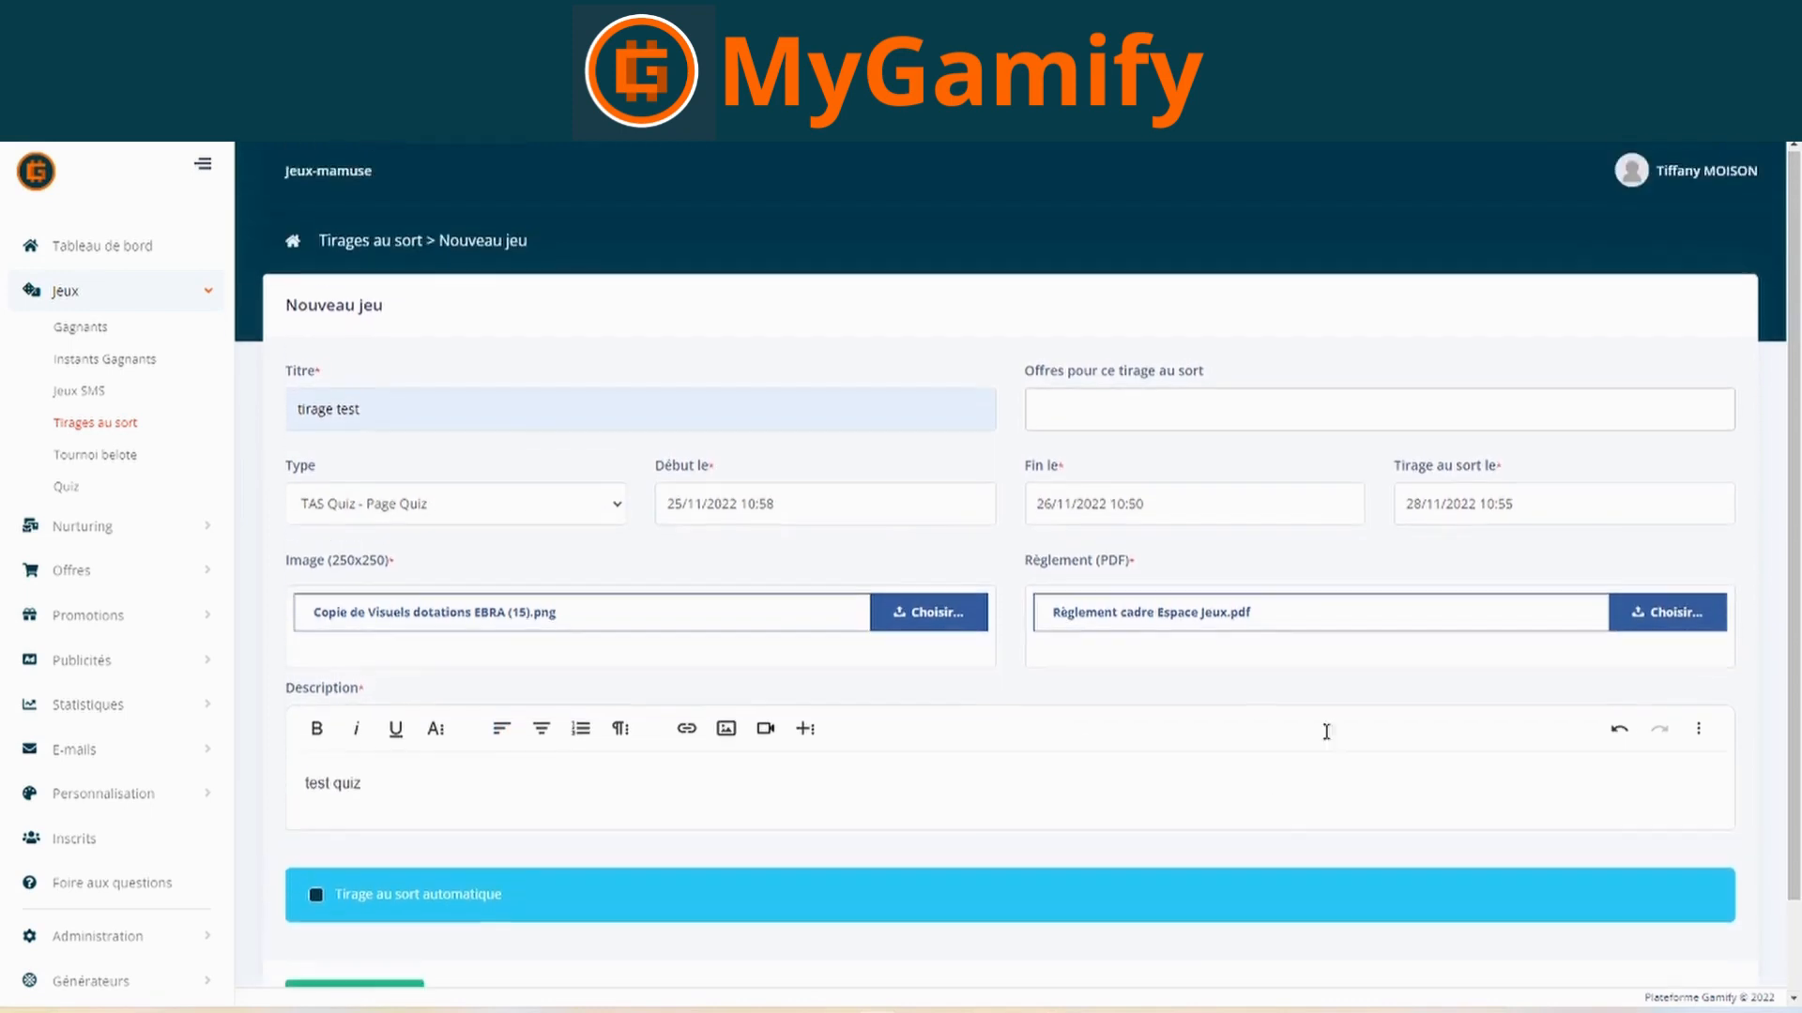
{"action": "scroll", "coordinate": [1299, 820], "scroll_direction": "down", "scroll_amount": 1}
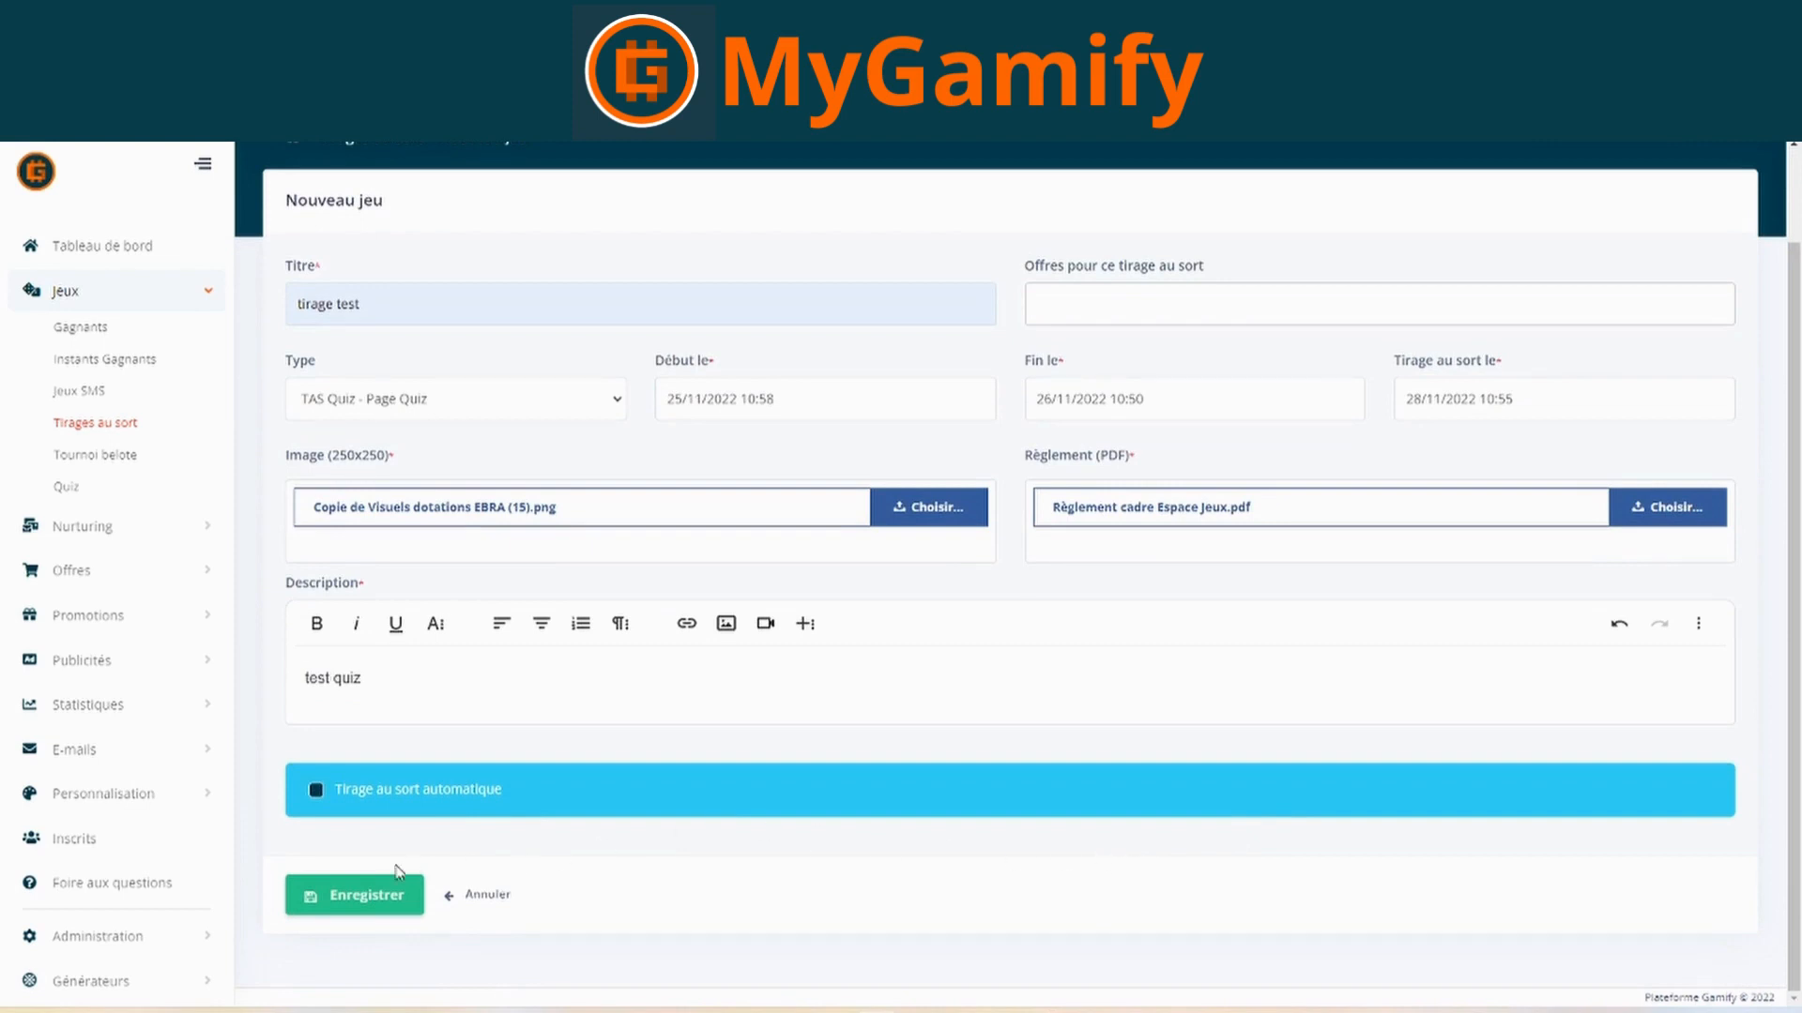
{"action": "left_click", "coordinate": [356, 897]}
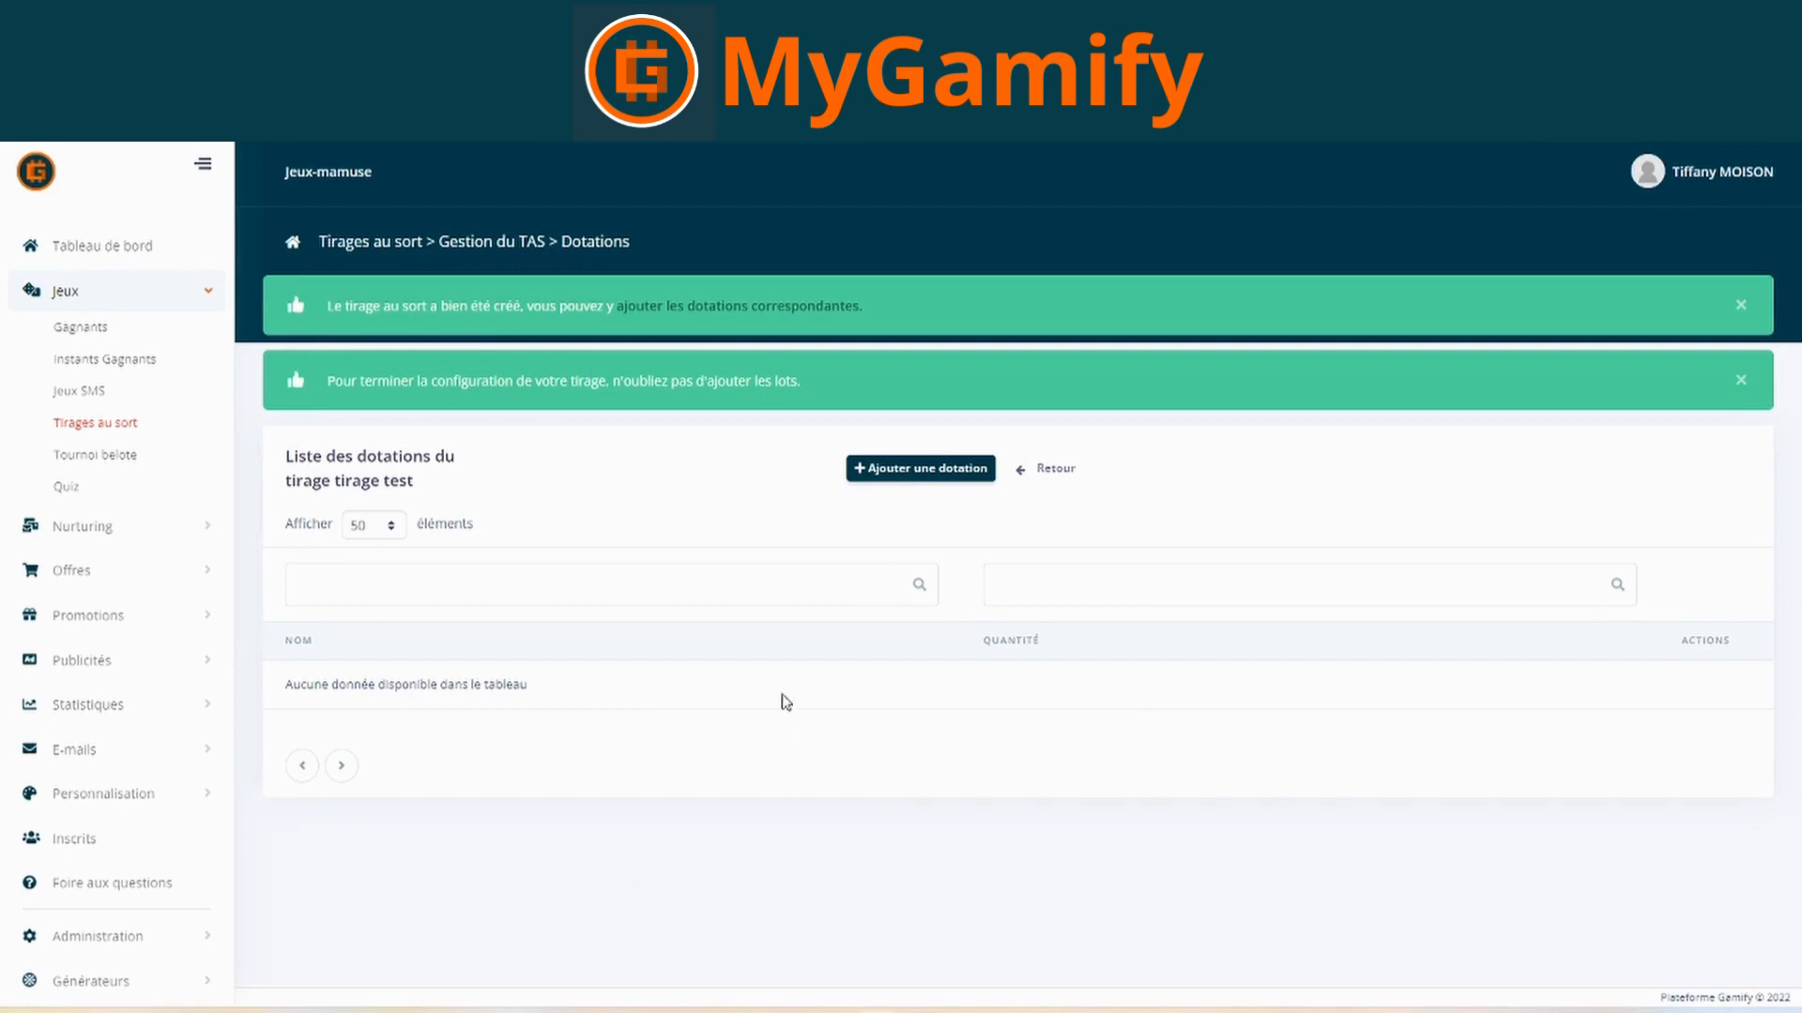
- Start a new prize for the "tirage test" draw, named "tablier" with a quantity of 1
{"action": "left_click", "coordinate": [730, 308]}
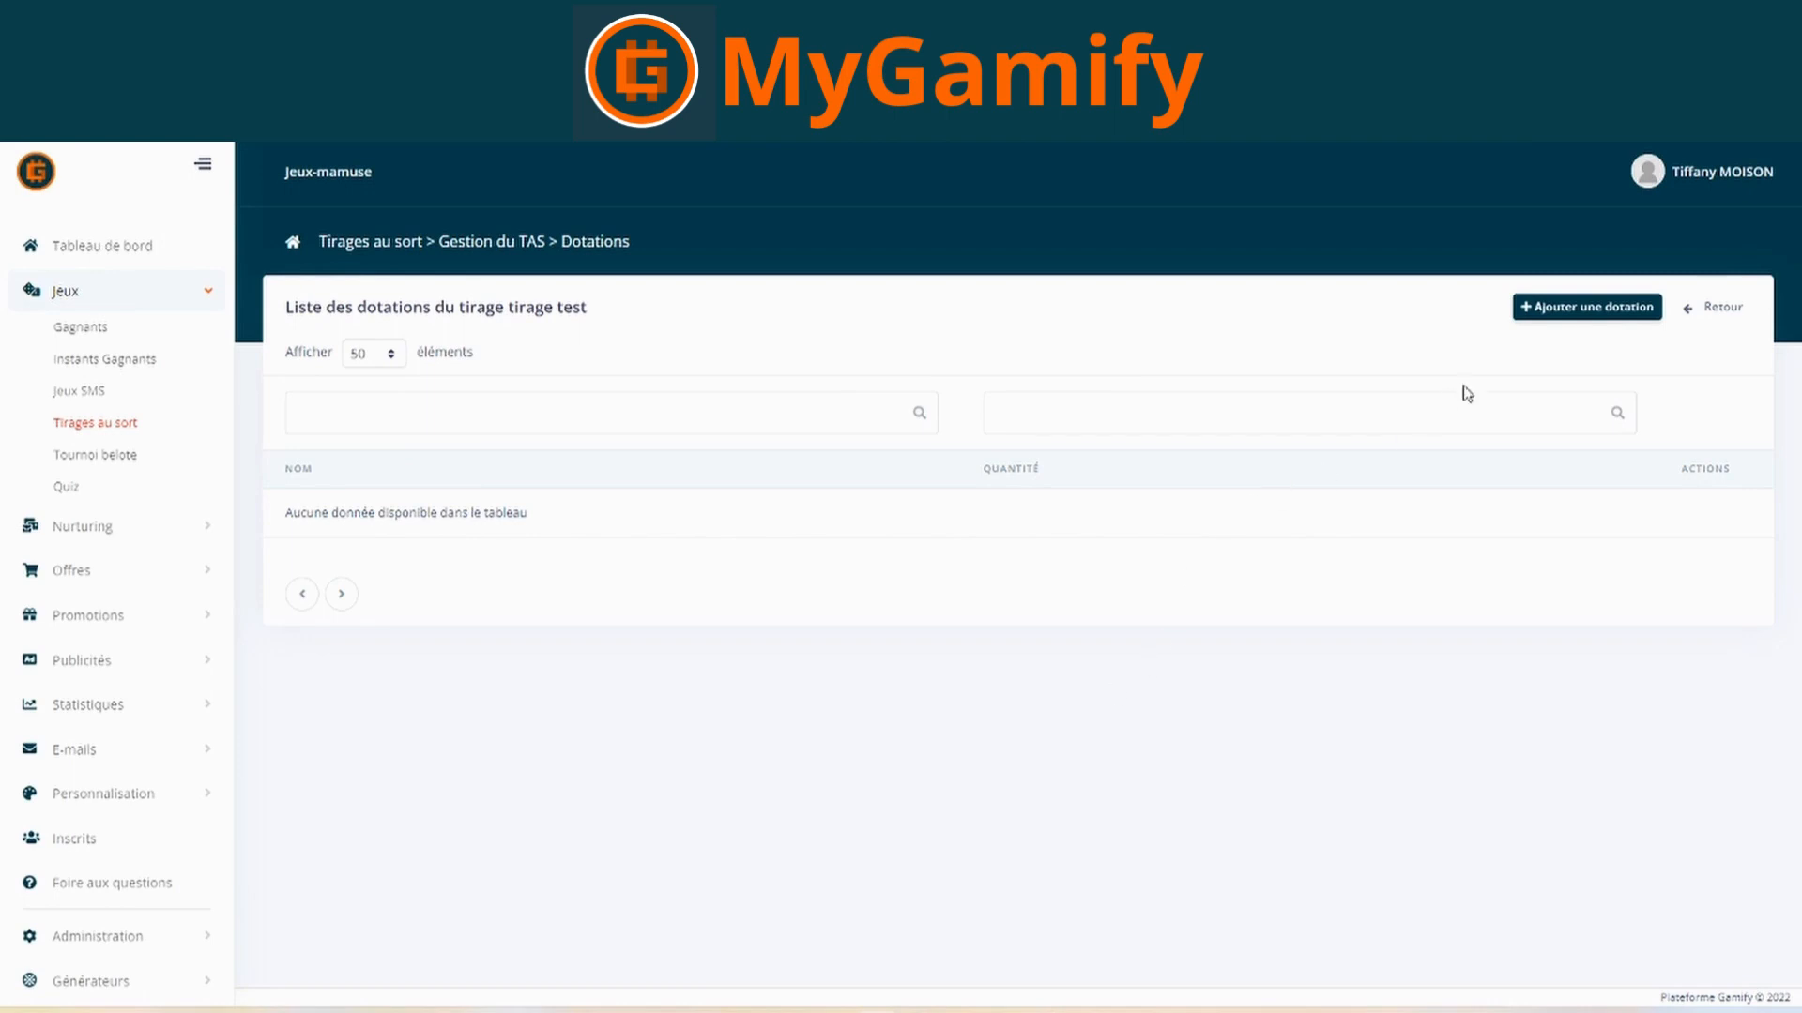
{"action": "left_click", "coordinate": [1558, 310]}
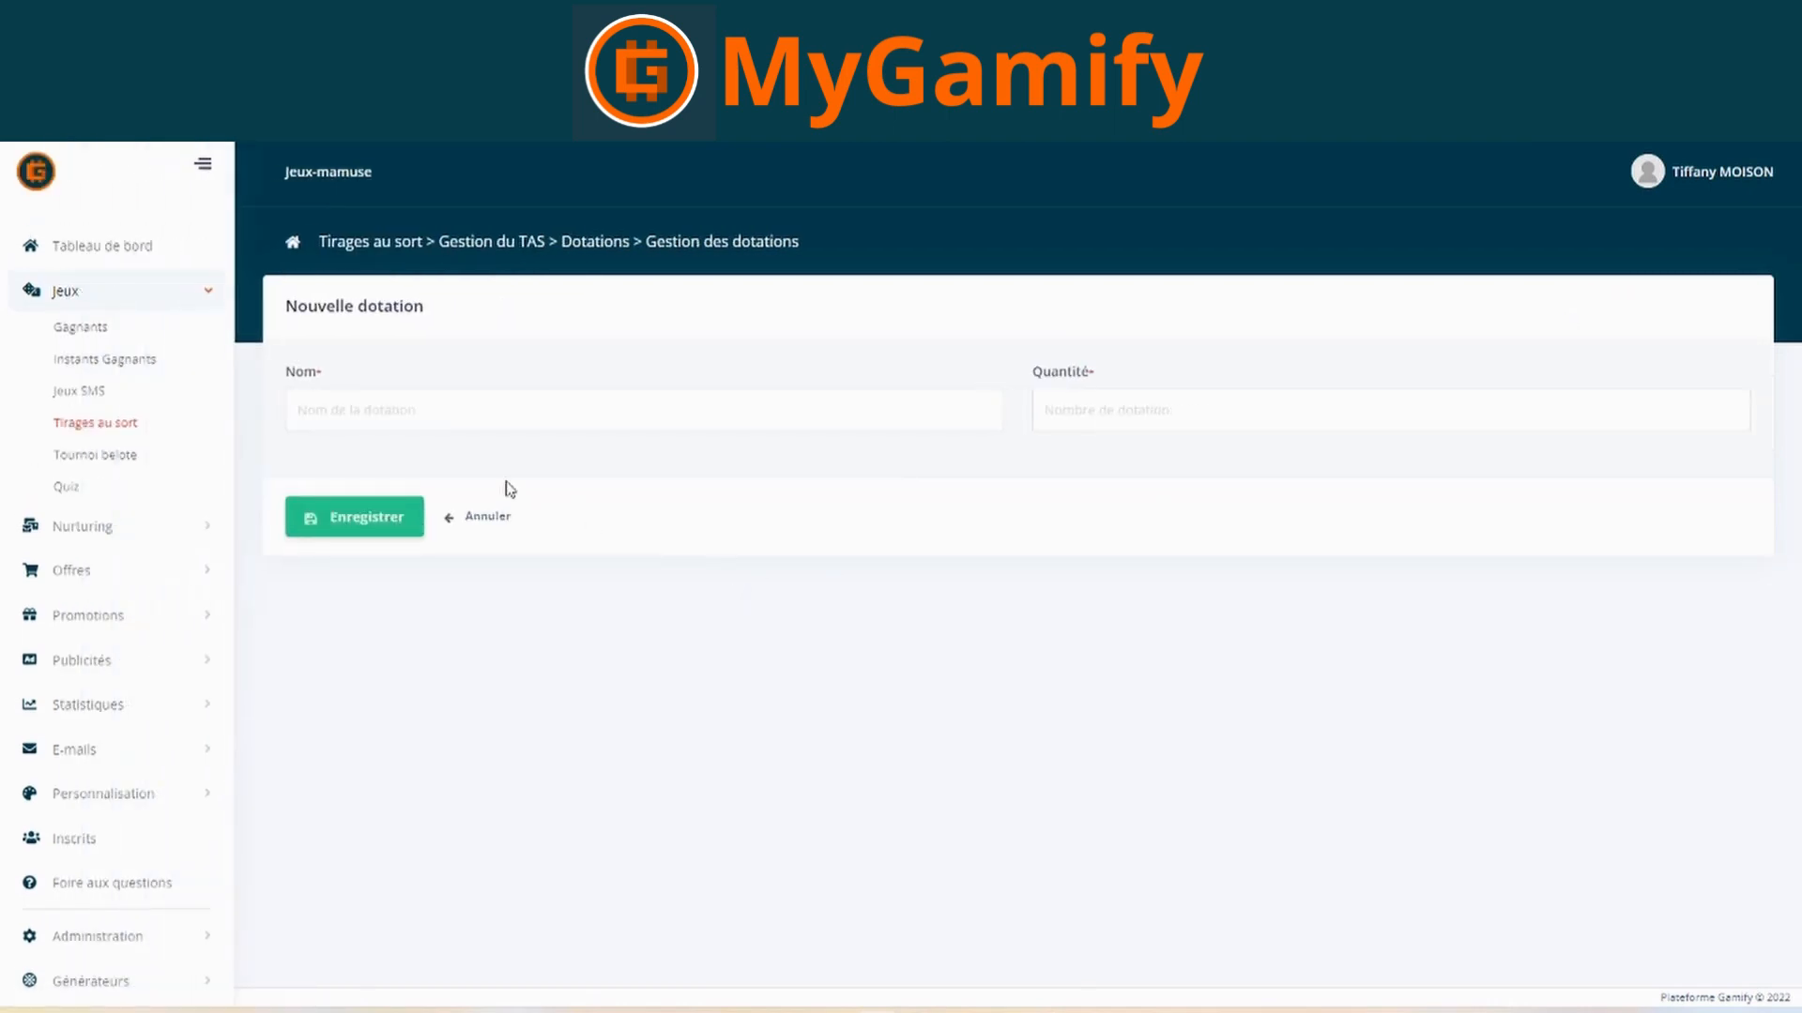
{"action": "left_click", "coordinate": [388, 411]}
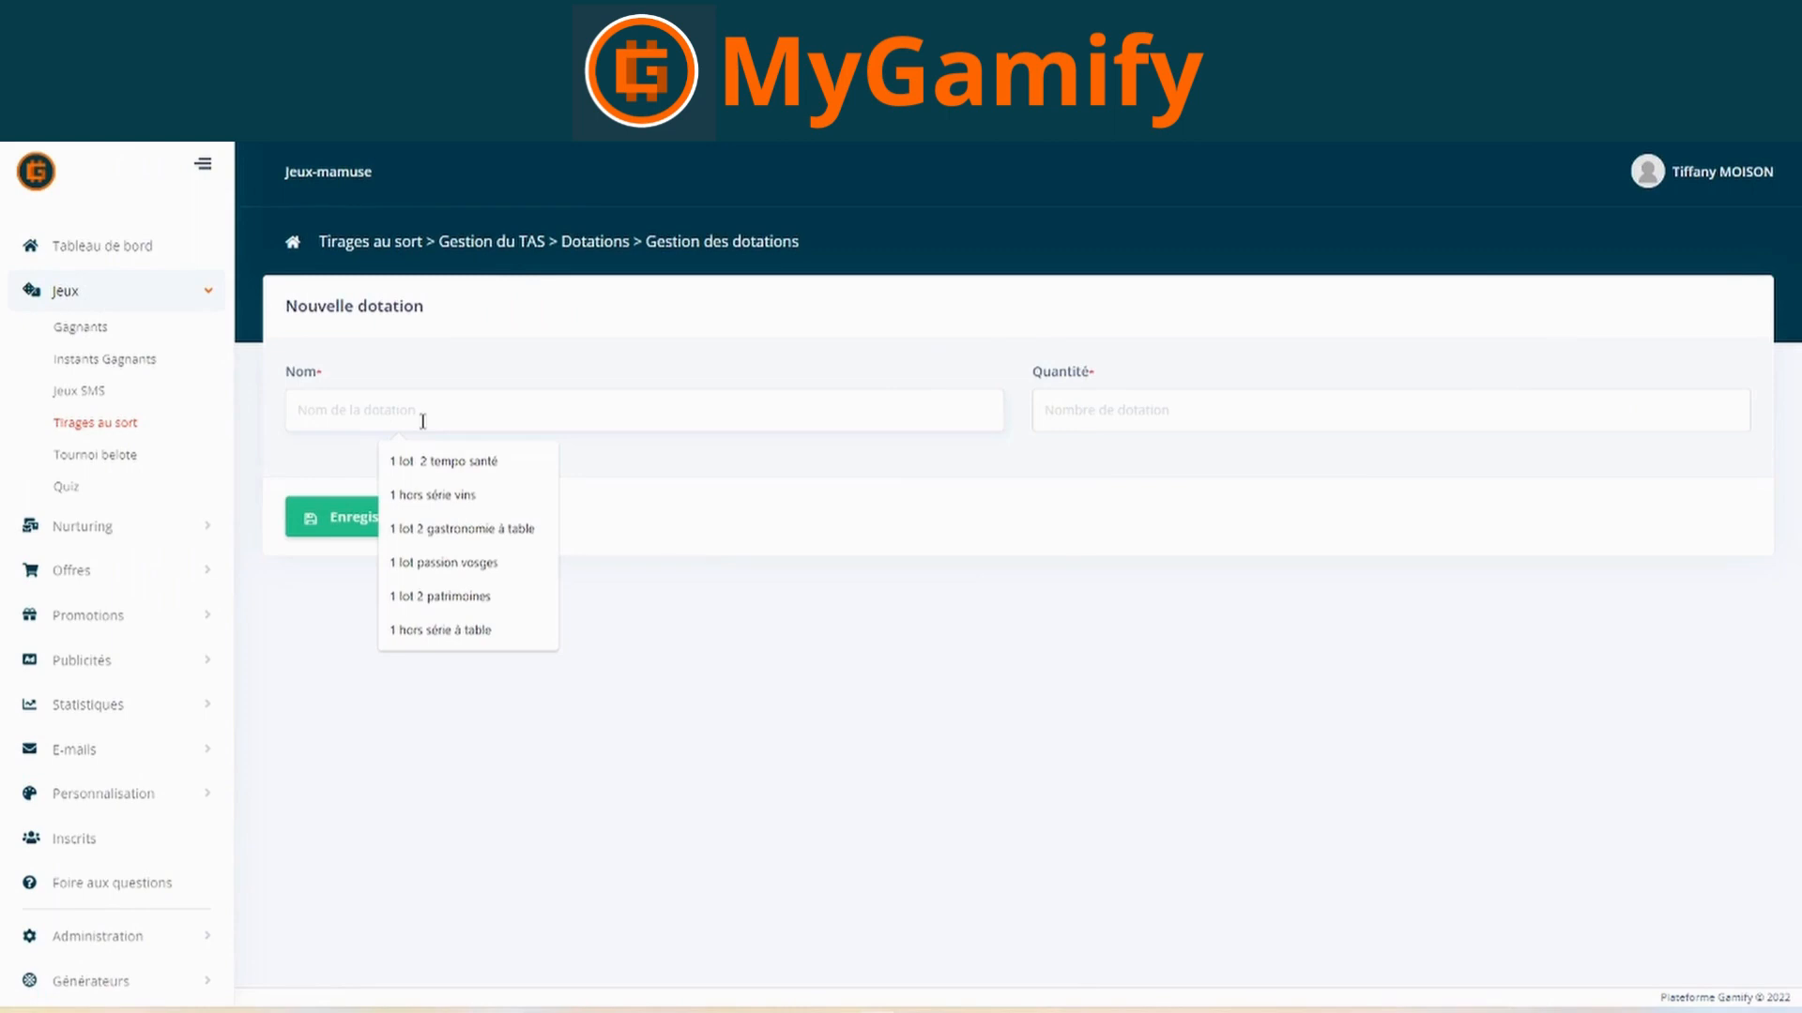
{"action": "type", "text": "tablier"}
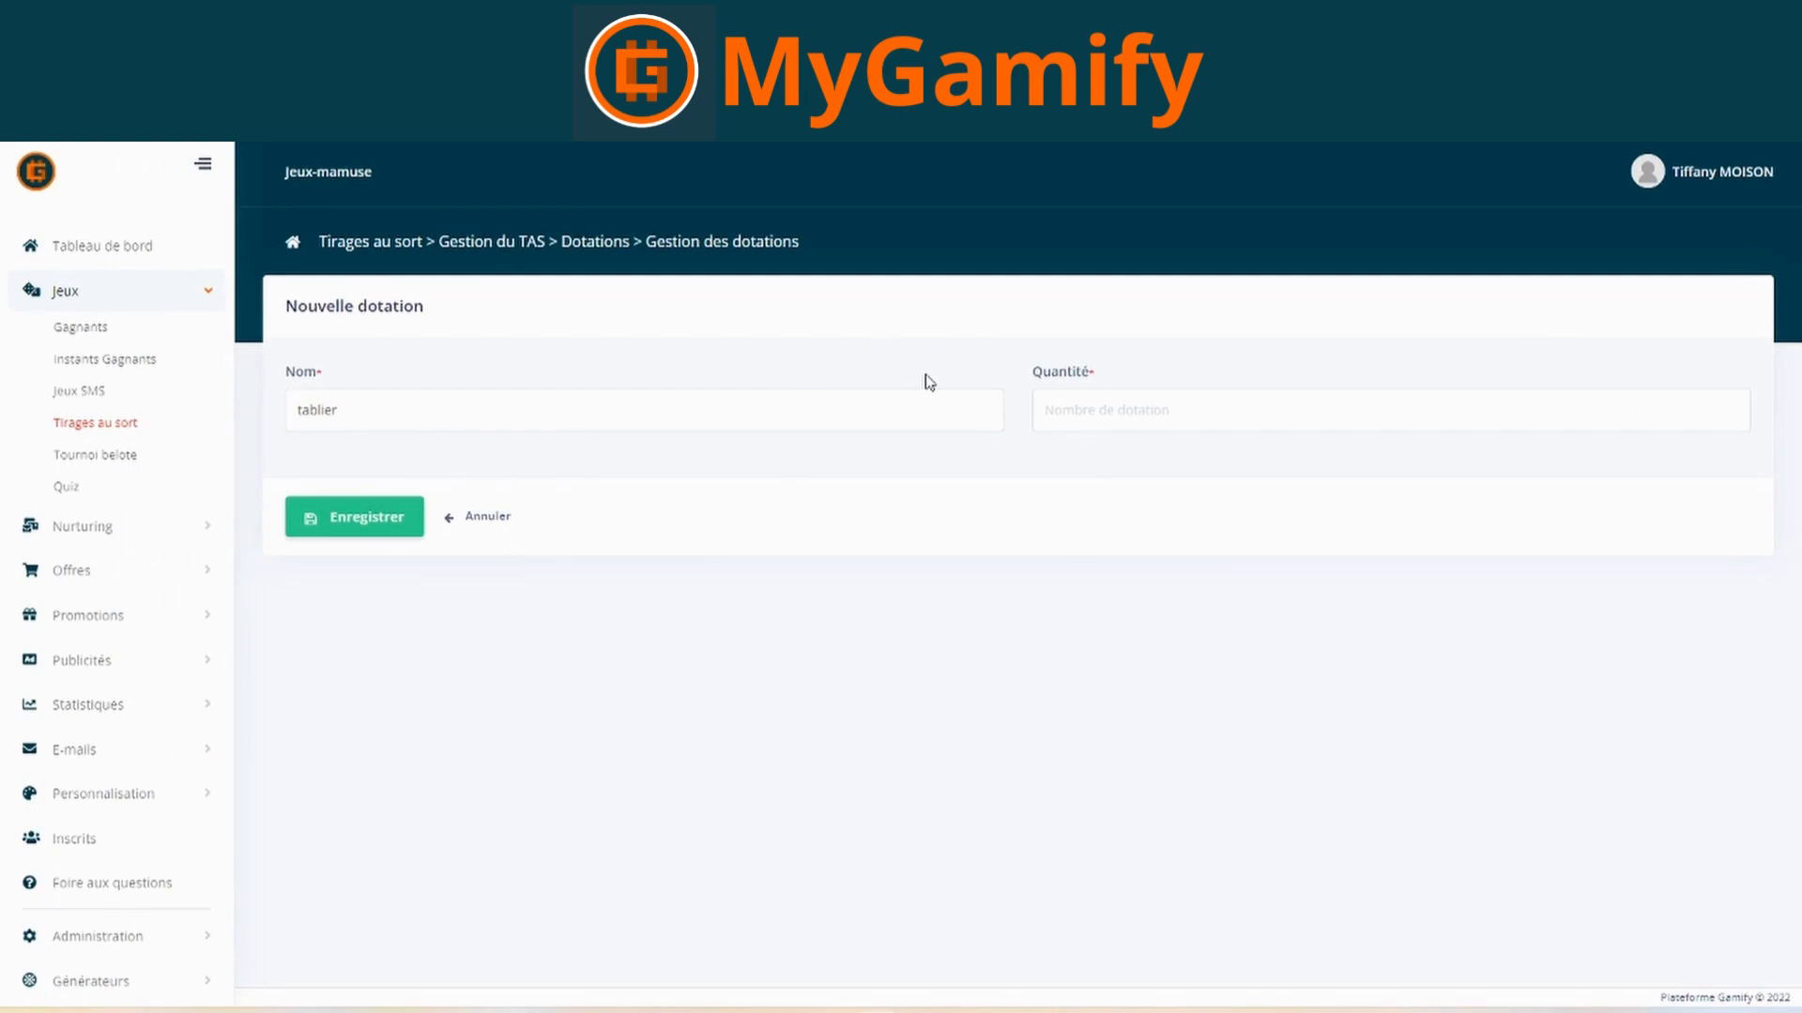
{"action": "left_click", "coordinate": [1079, 394]}
{"action": "type", "text": "1"}
- Try the prize with the name "5 tablier" and a quantity of 5, and restore "tablier" with quantity 1
{"action": "double_click", "coordinate": [1050, 413]}
{"action": "type", "text": "5"}
{"action": "left_click", "coordinate": [298, 411]}
{"action": "type", "text": "5 tablier"}
{"action": "left_click_drag", "start_coordinate": [1084, 409], "coordinate": [1023, 411]}
{"action": "key", "text": "BackSpace"}
{"action": "left_click", "coordinate": [1050, 413]}
{"action": "key", "text": "BackSpace"}
{"action": "left_click", "coordinate": [307, 413]}
{"action": "key", "text": "BackSpace"}
{"action": "left_click", "coordinate": [1086, 416]}
{"action": "type", "text": "5"}
{"action": "left_click_drag", "start_coordinate": [1069, 411], "coordinate": [1034, 410]}
{"action": "type", "text": "1"}
- Save the "tablier" prize and check it in the draw's prize list
{"action": "left_click", "coordinate": [372, 529]}
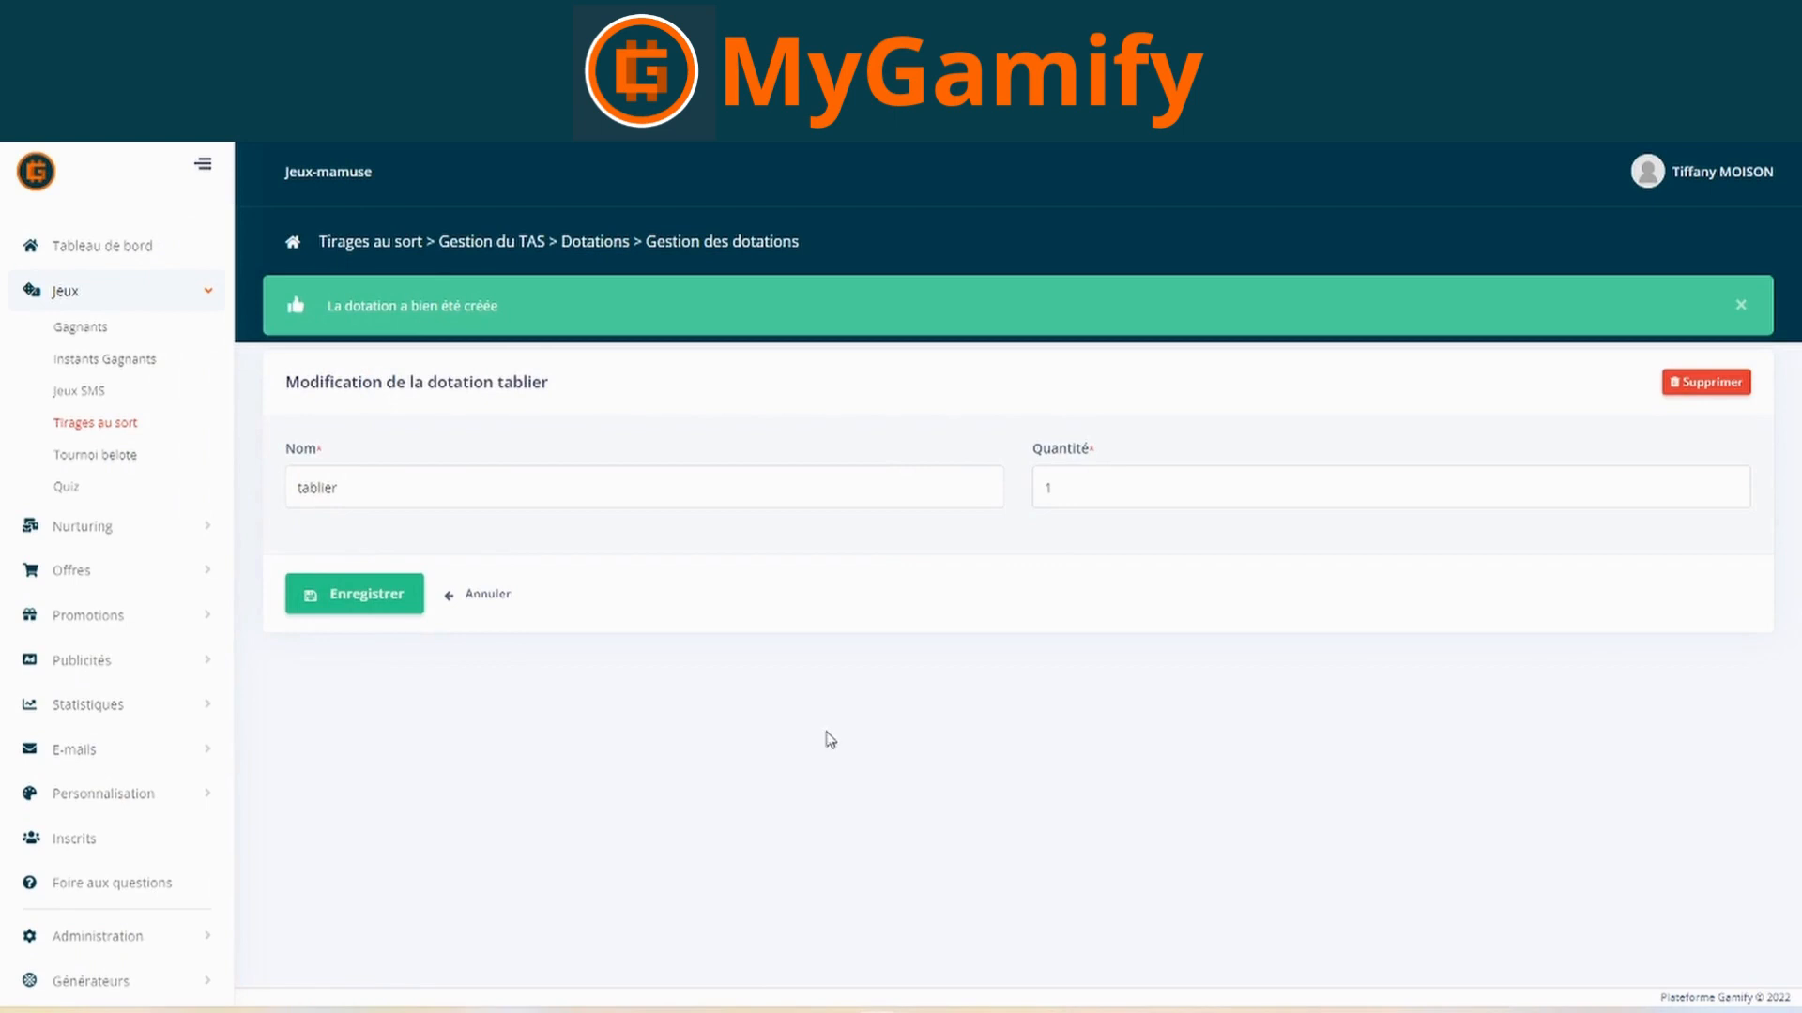
{"action": "left_click", "coordinate": [598, 244]}
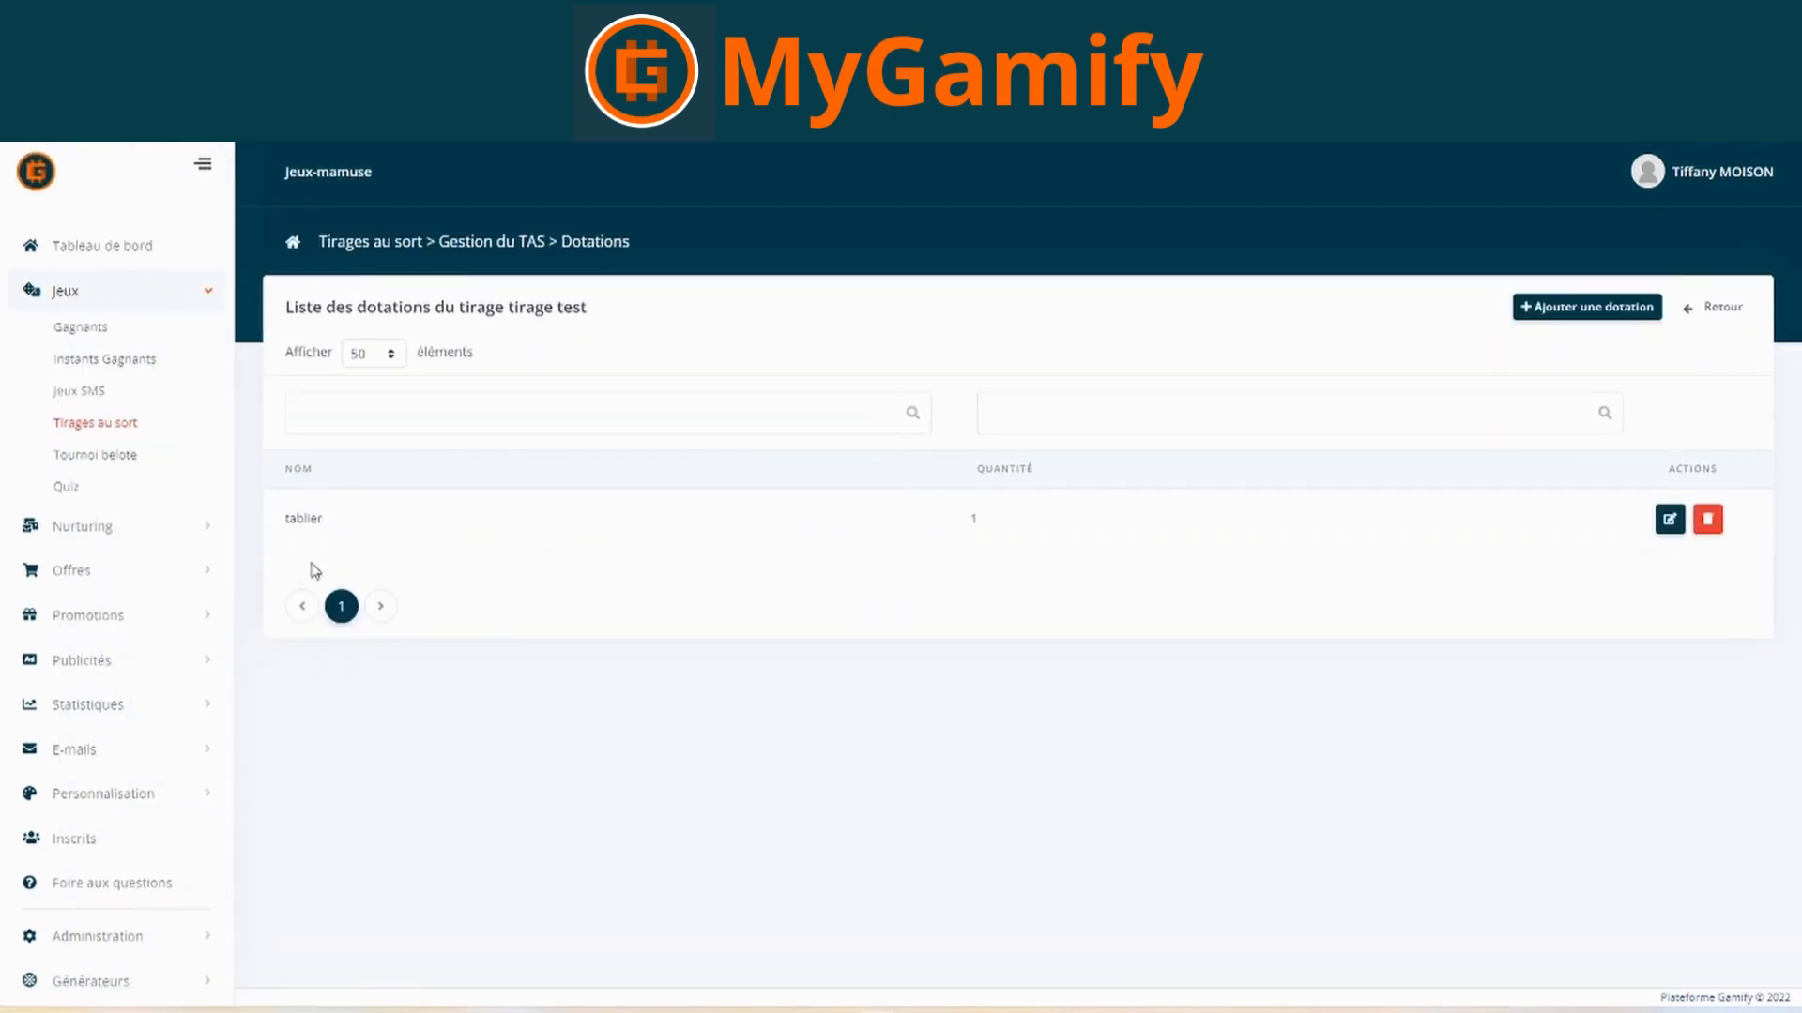
{"action": "left_click_drag", "start_coordinate": [283, 519], "coordinate": [959, 543]}
{"action": "left_click", "coordinate": [856, 662]}
- Add a second prize named "goodies" with a quantity of 20, save it and return to the prize list
{"action": "left_click", "coordinate": [1584, 323]}
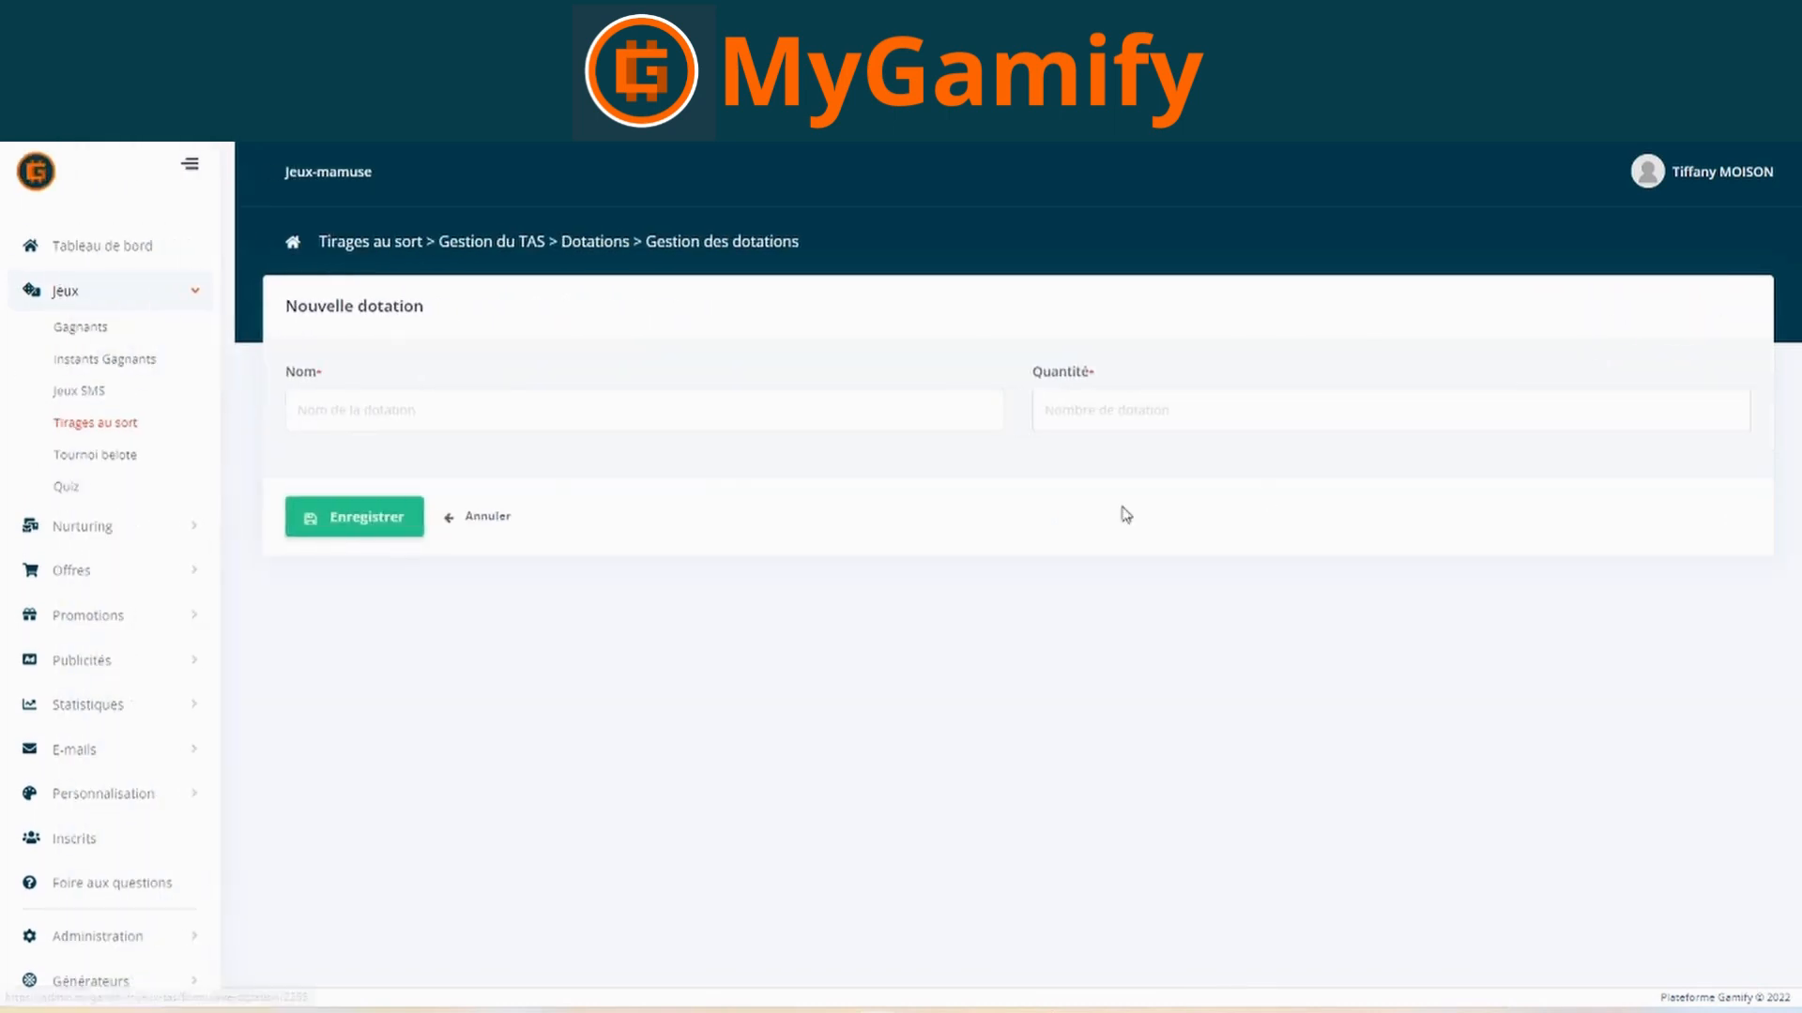
{"action": "left_click", "coordinate": [540, 425]}
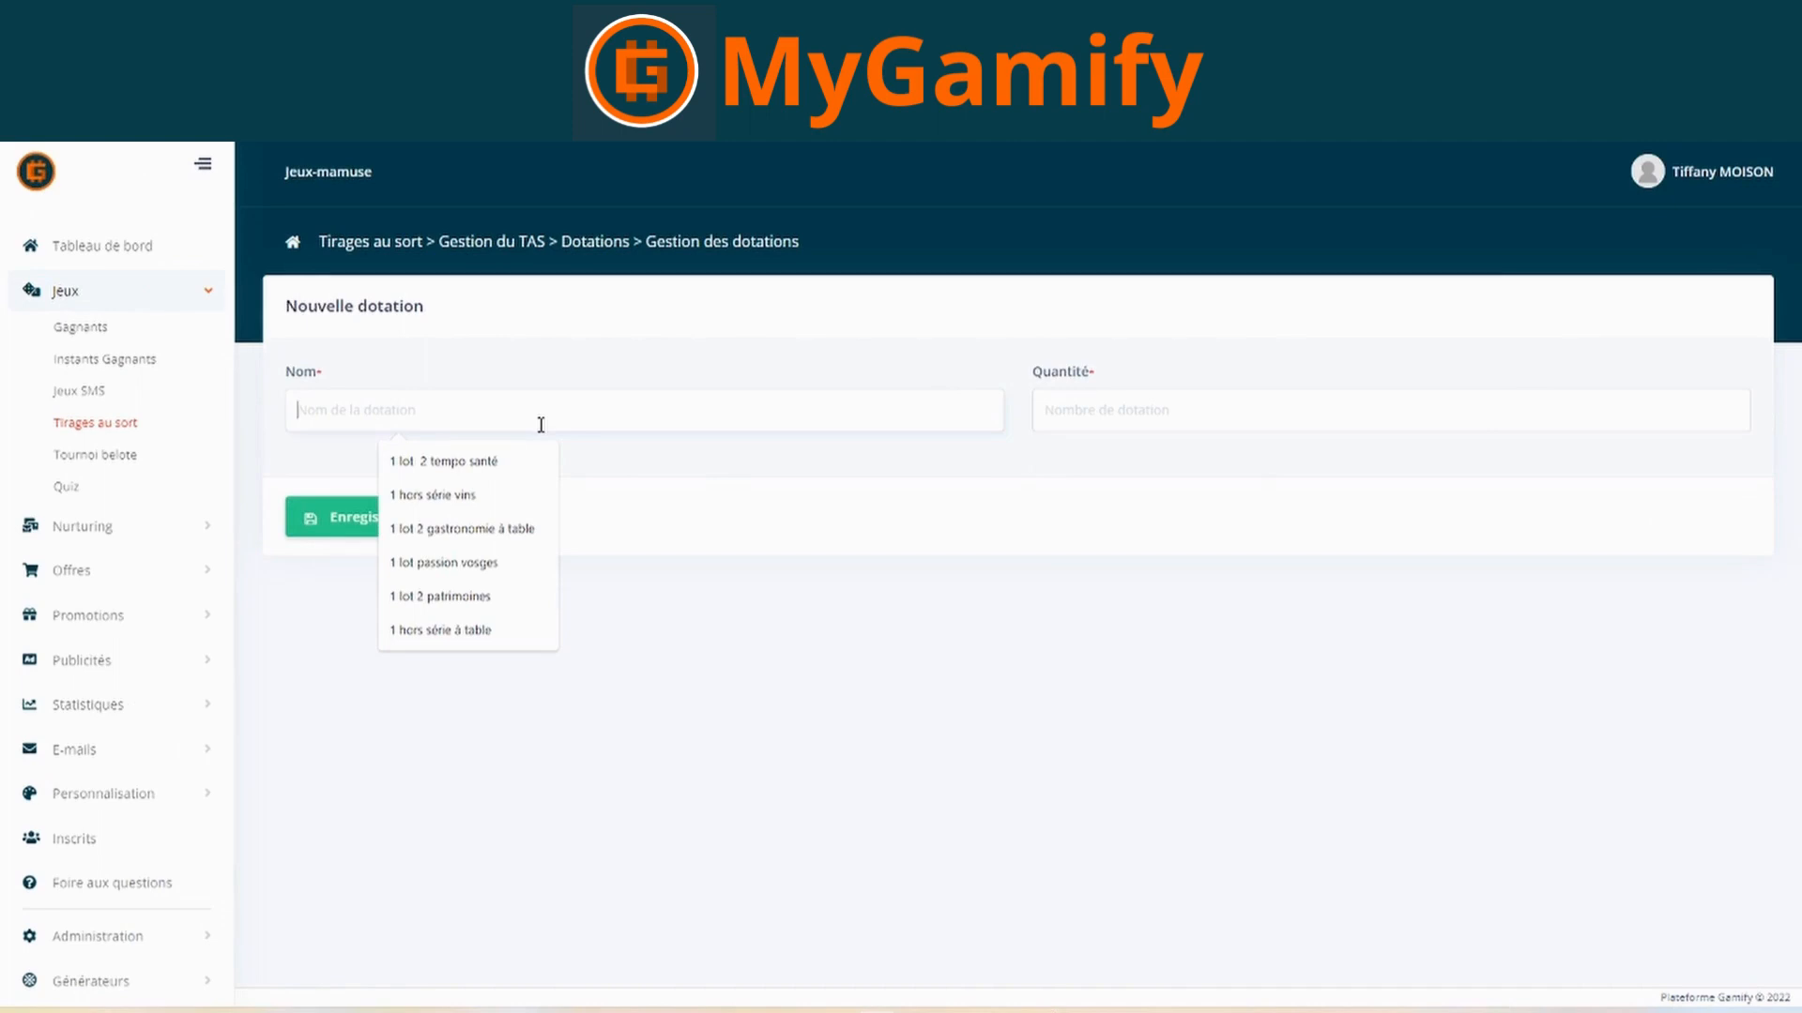
{"action": "type", "text": "goodies"}
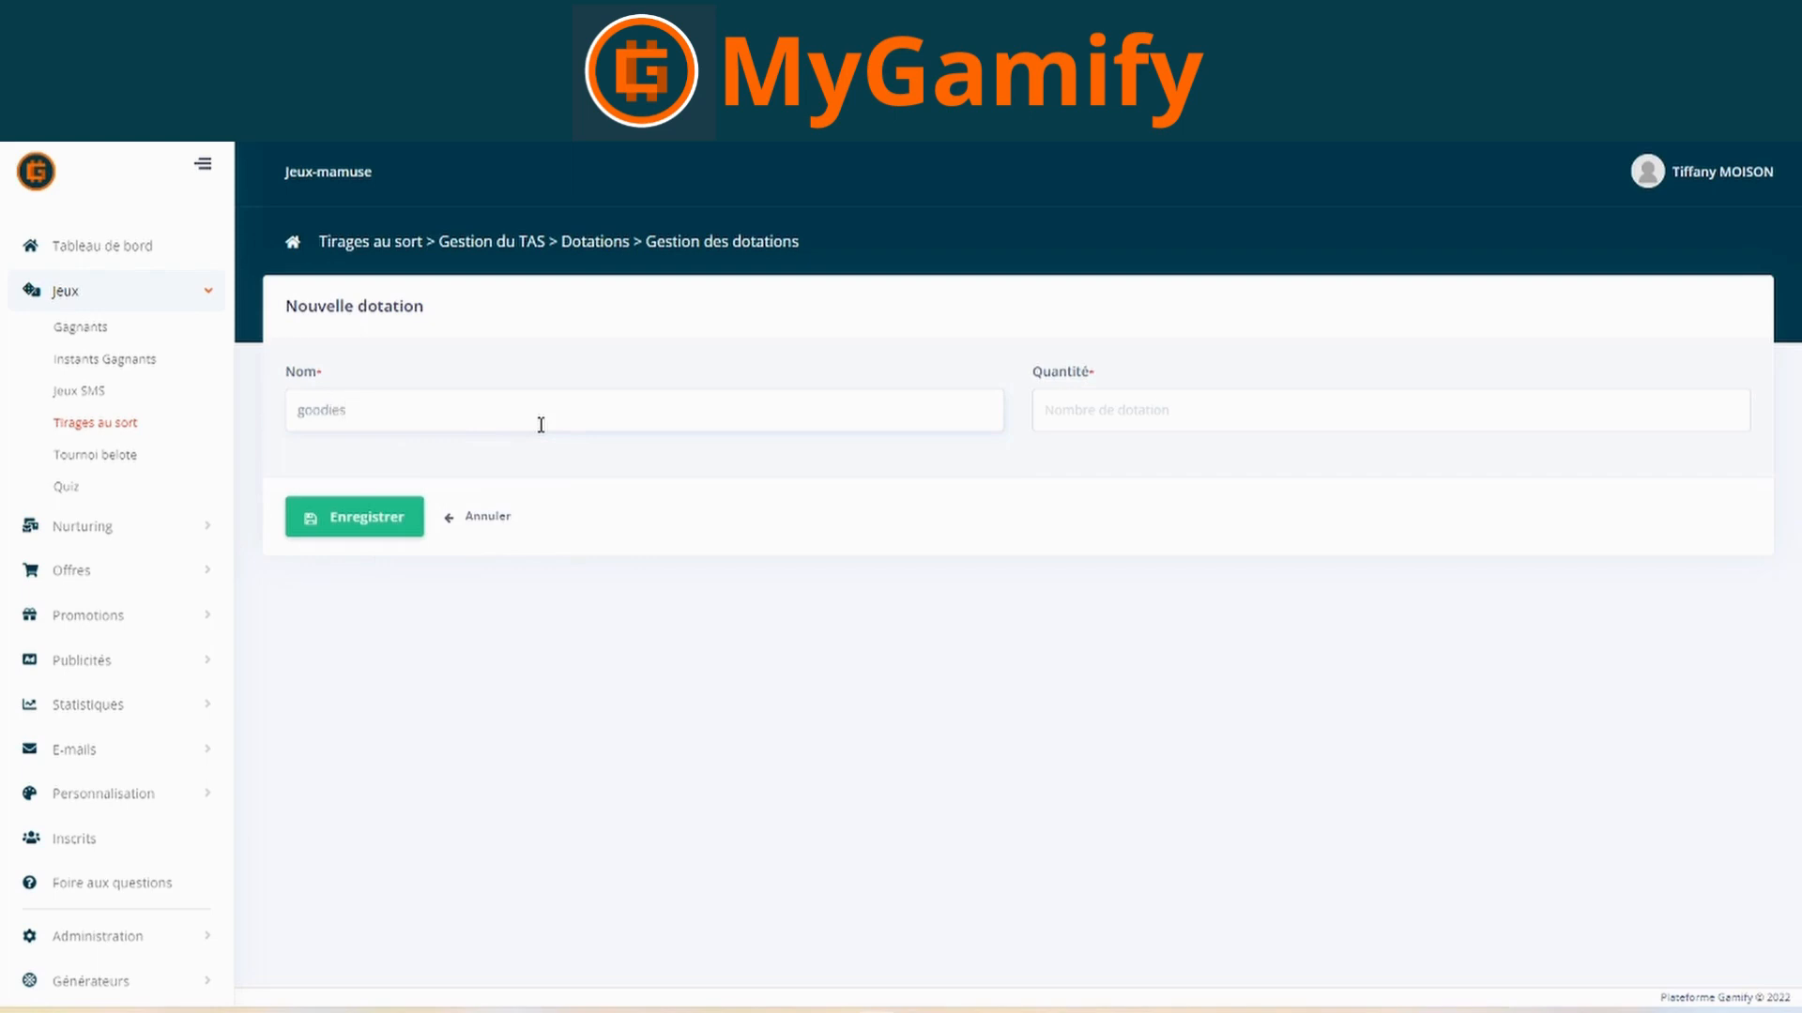
{"action": "left_click", "coordinate": [1094, 415]}
{"action": "type", "text": "20"}
{"action": "left_click", "coordinate": [366, 531]}
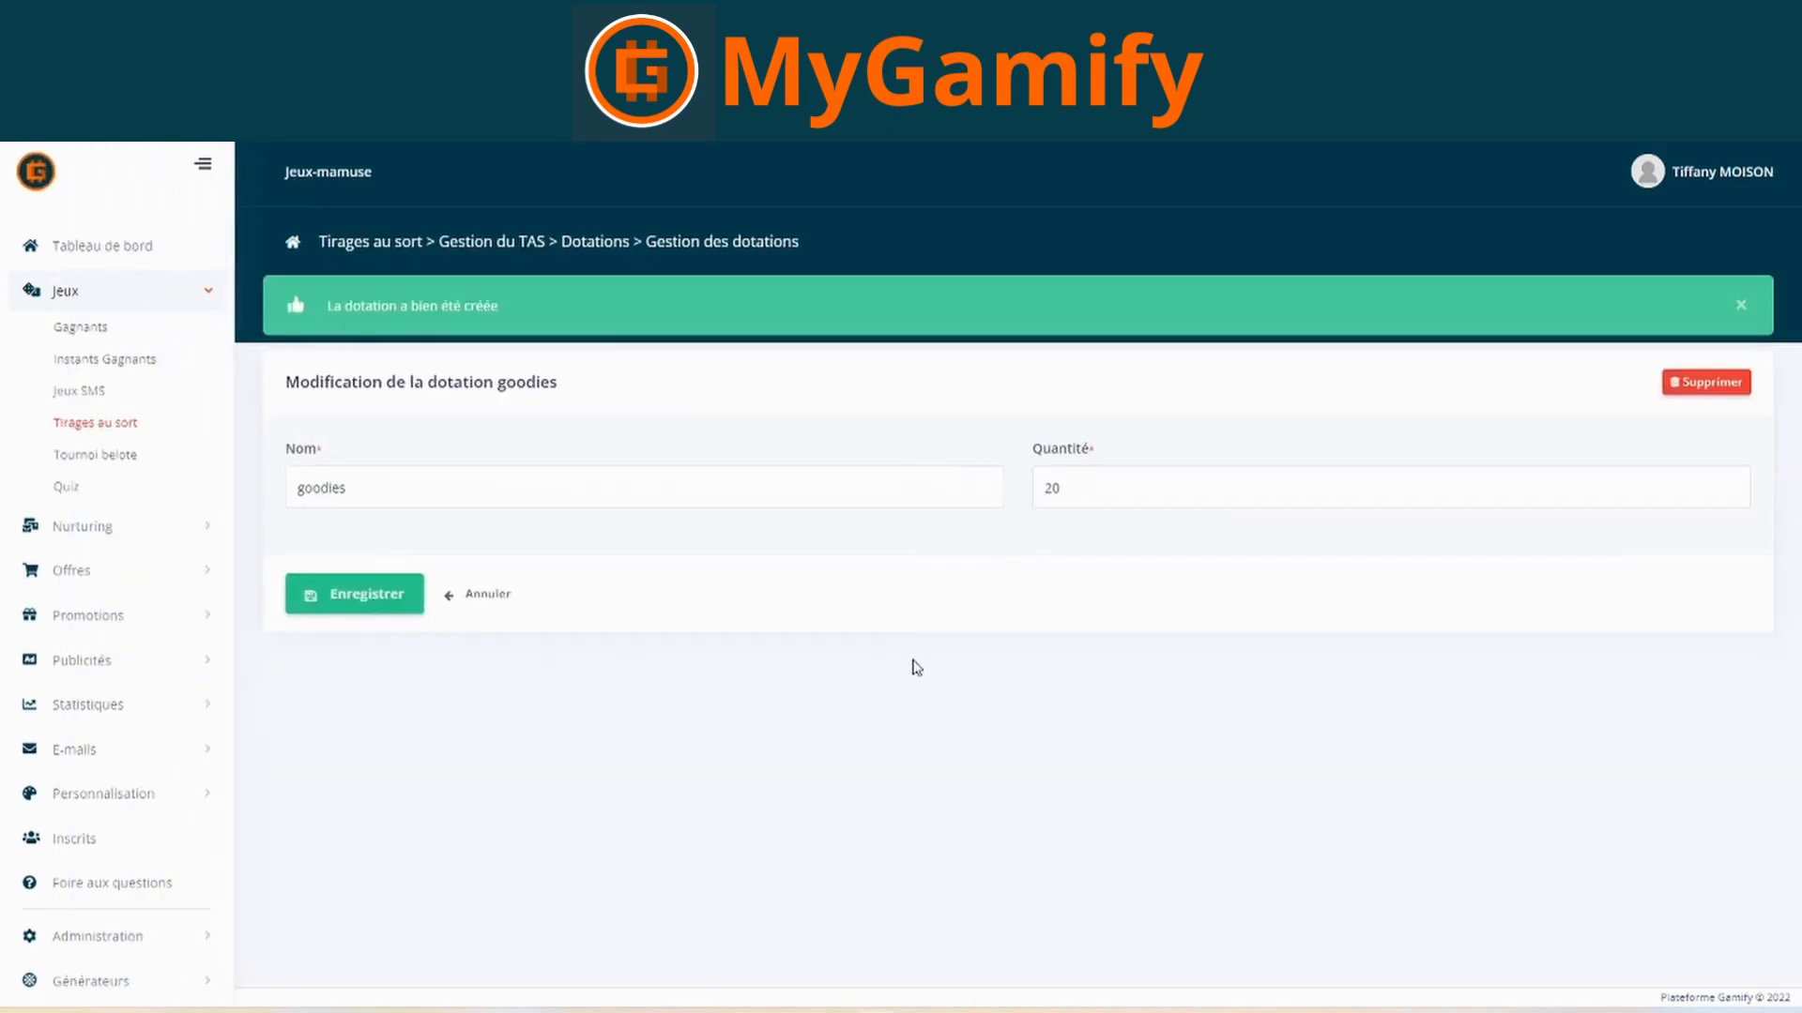
{"action": "left_click", "coordinate": [606, 250]}
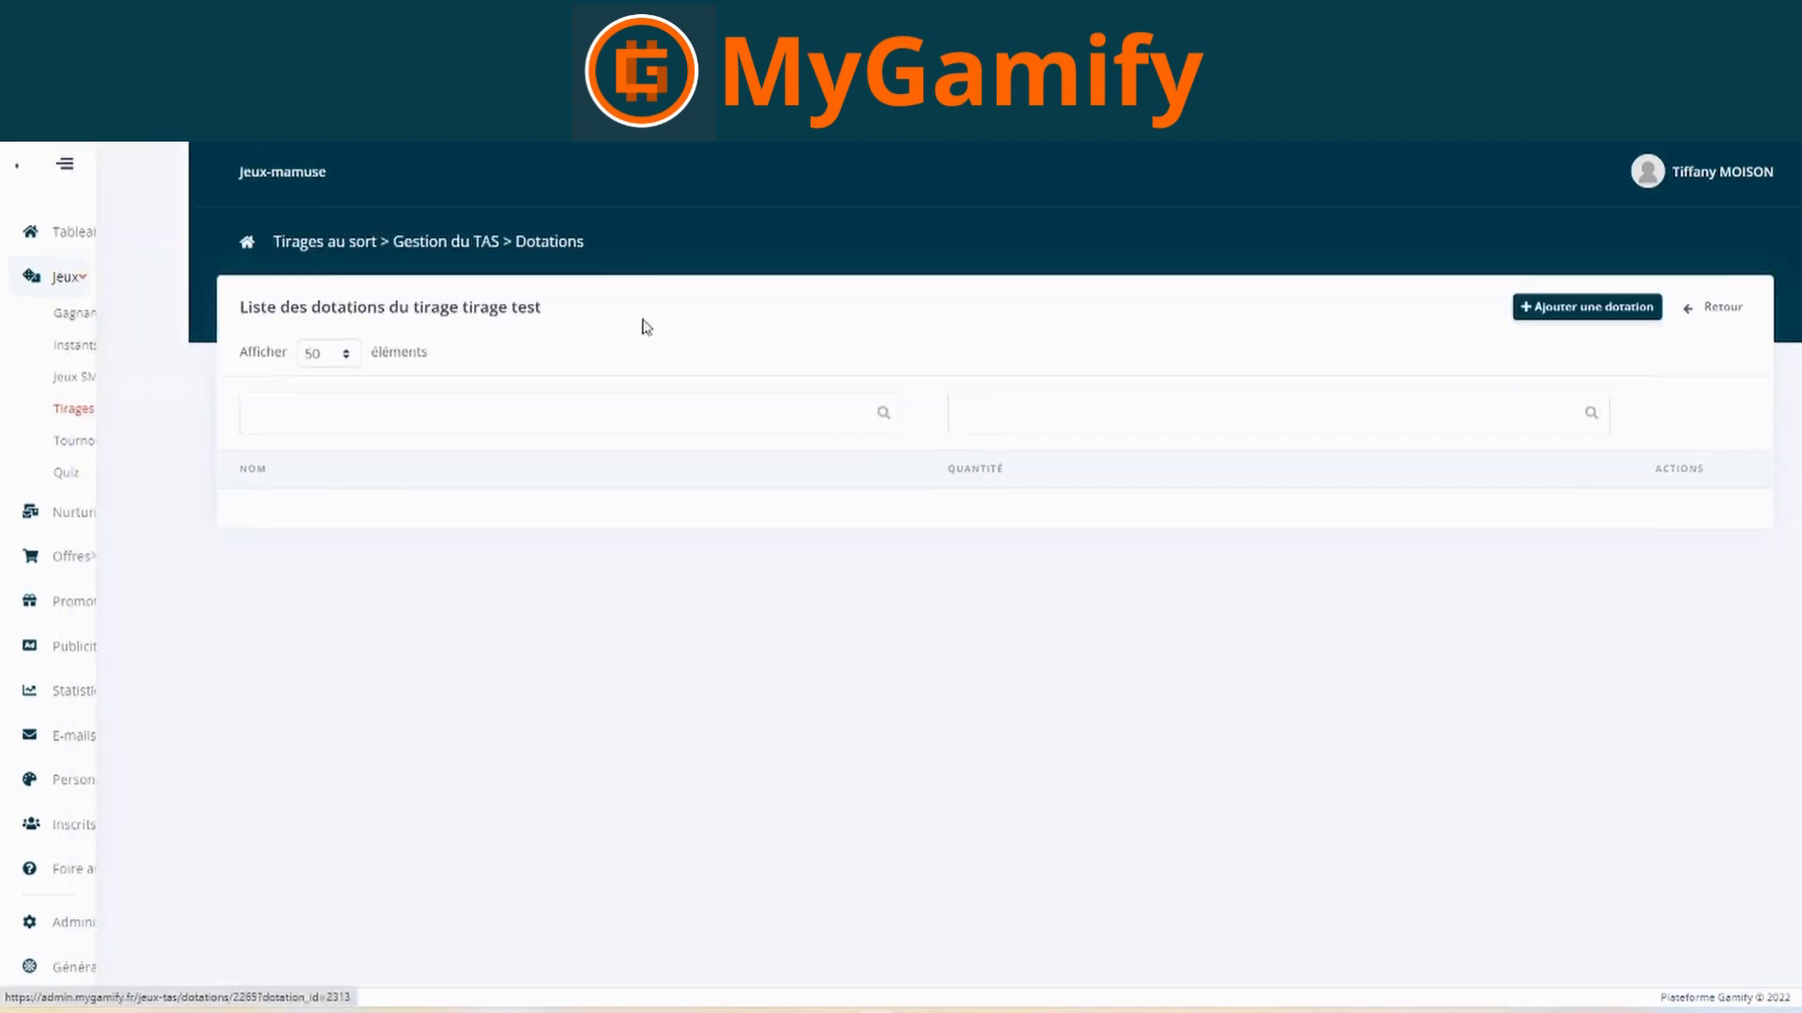
{"action": "left_click_drag", "start_coordinate": [366, 589], "coordinate": [281, 494]}
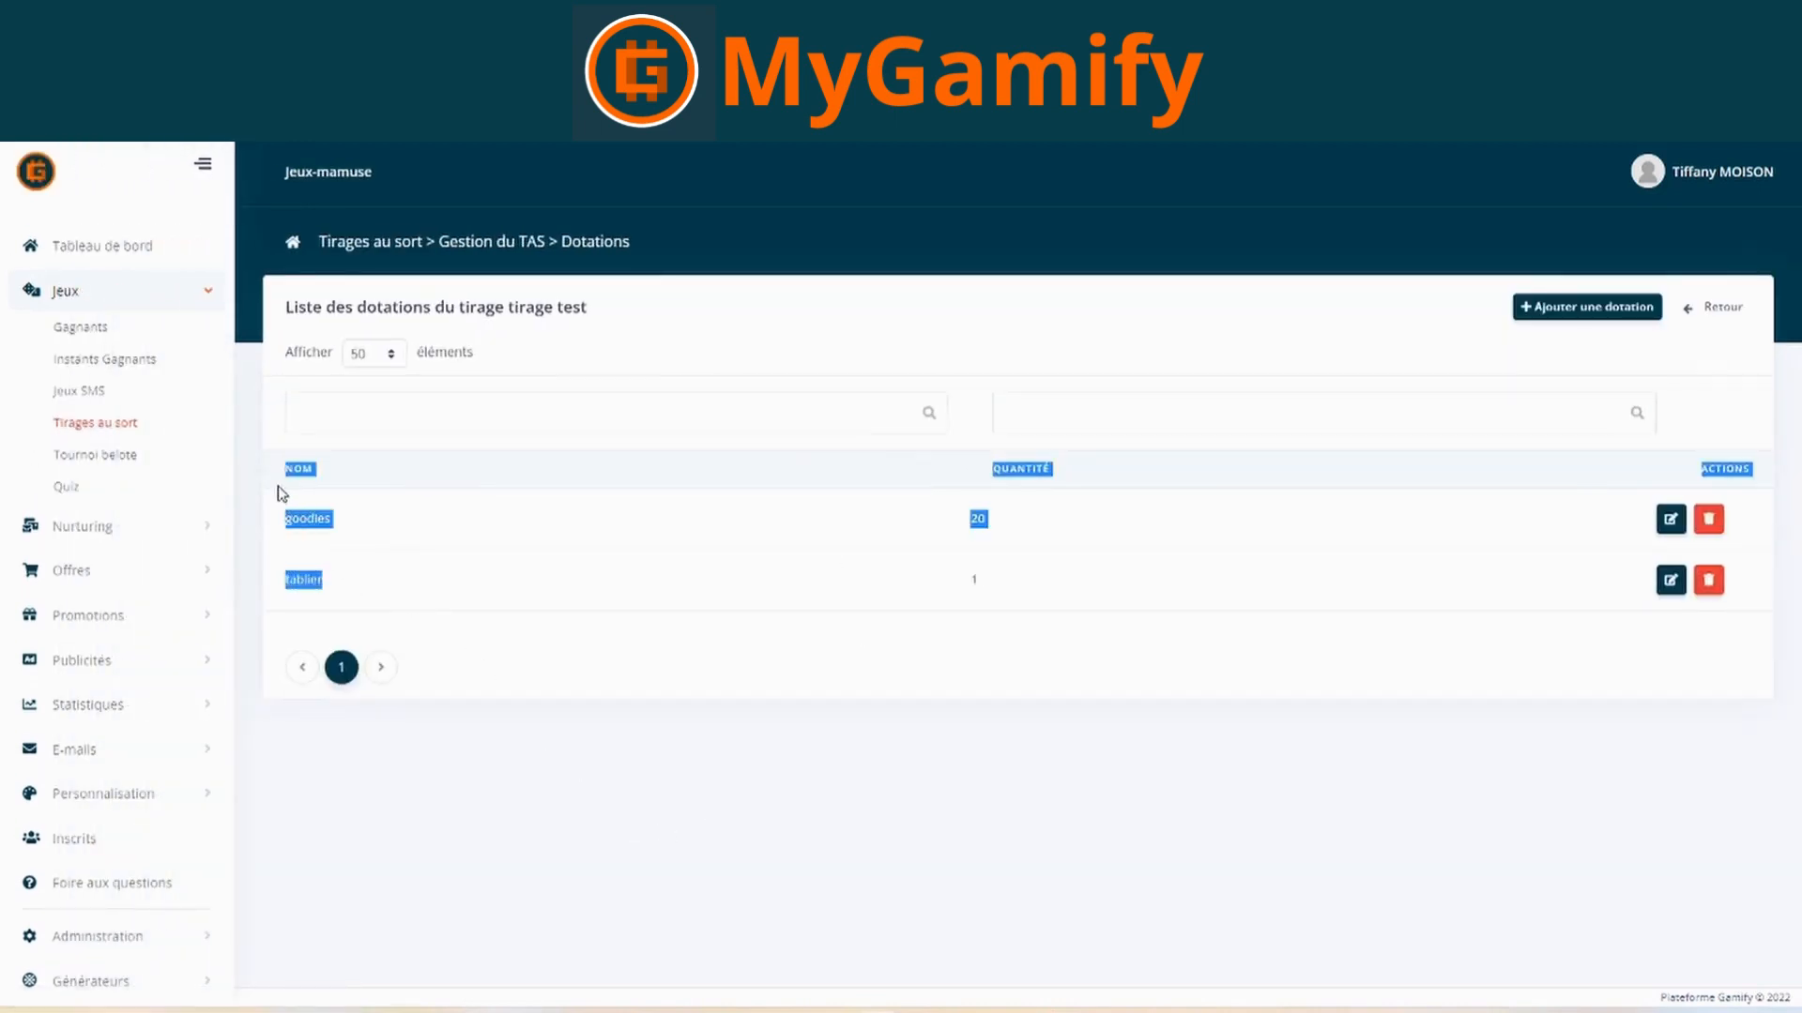
{"action": "left_click", "coordinate": [619, 579]}
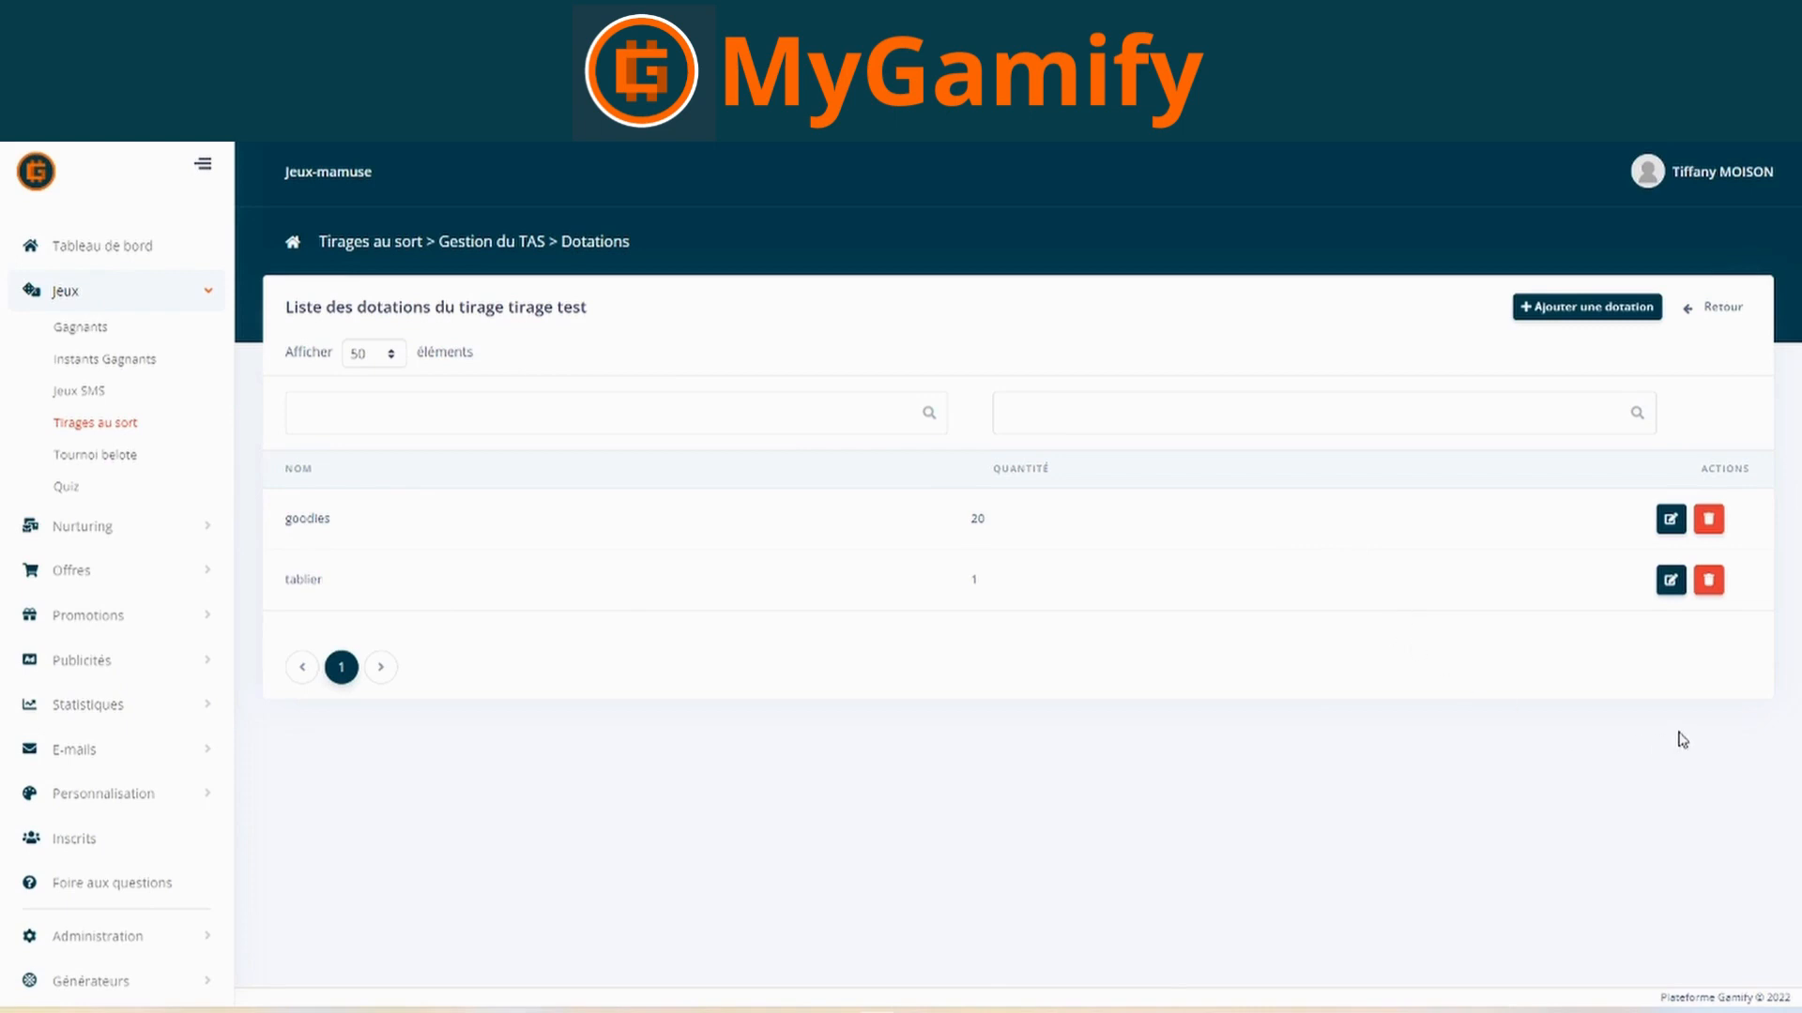
- View the edit form of the "tablier" prize and its deletion confirmation, leaving both without making changes
{"action": "left_click", "coordinate": [1671, 580]}
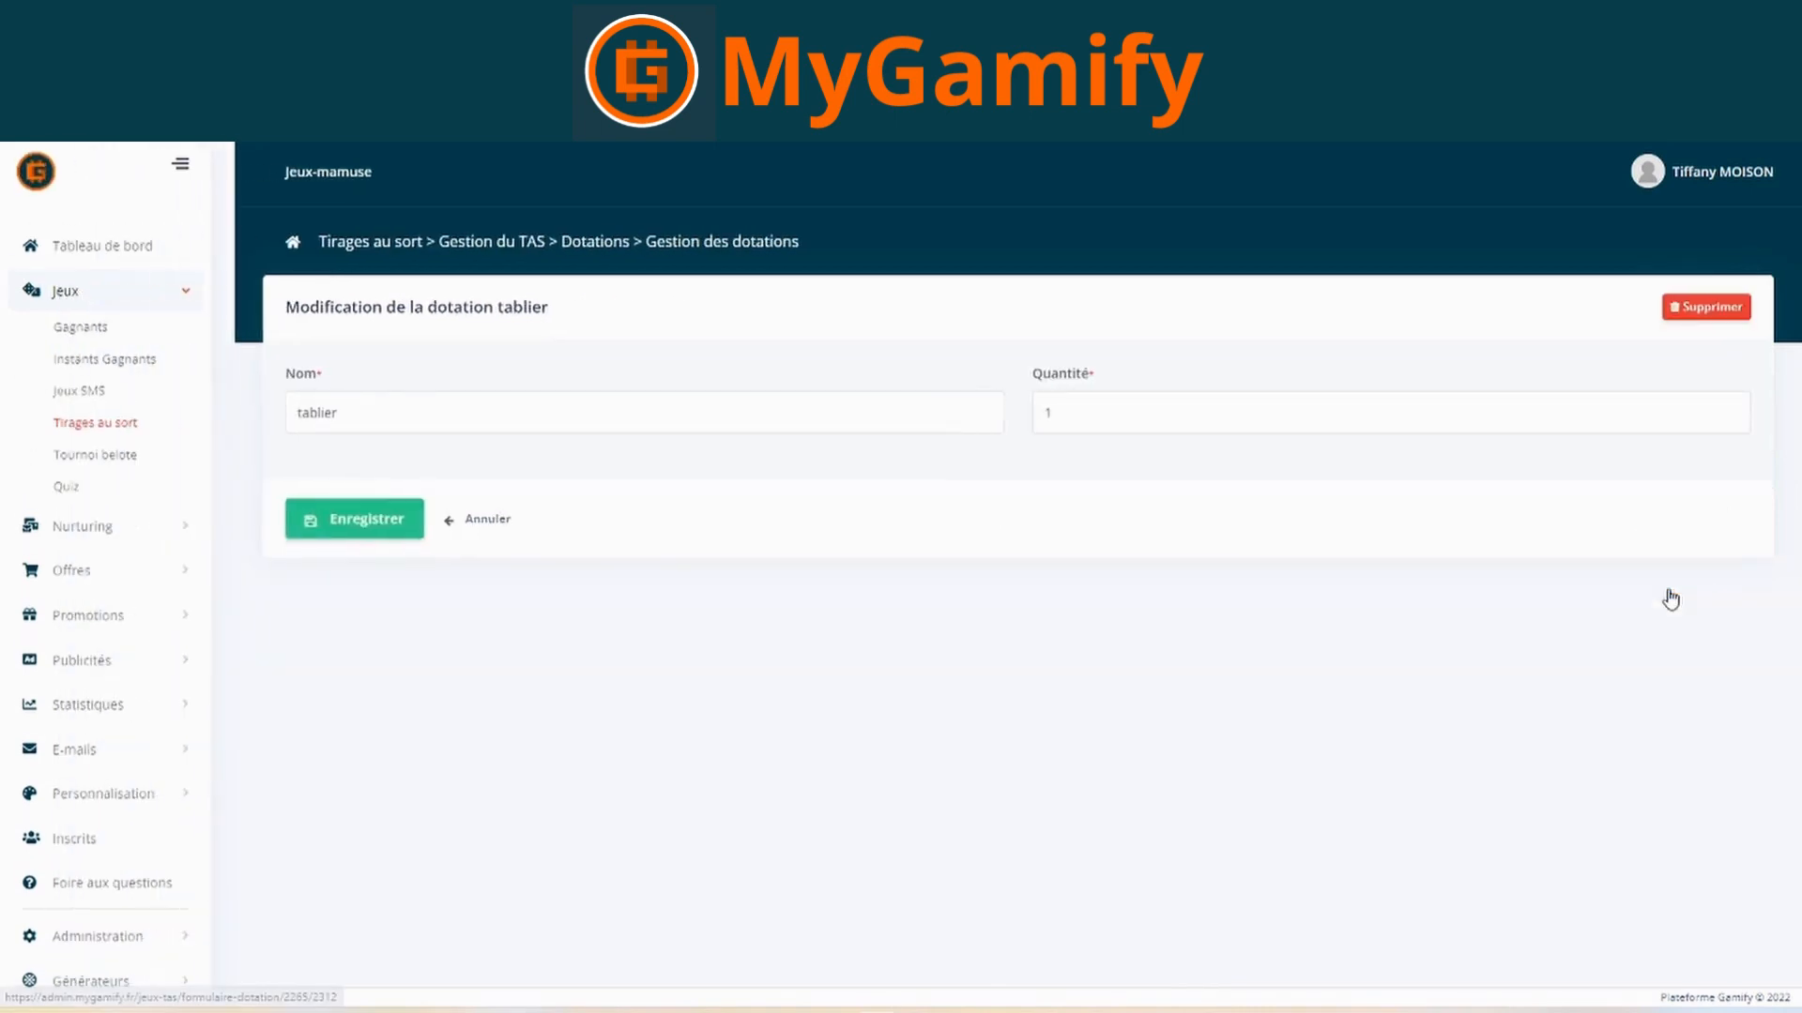
{"action": "left_click", "coordinate": [603, 241]}
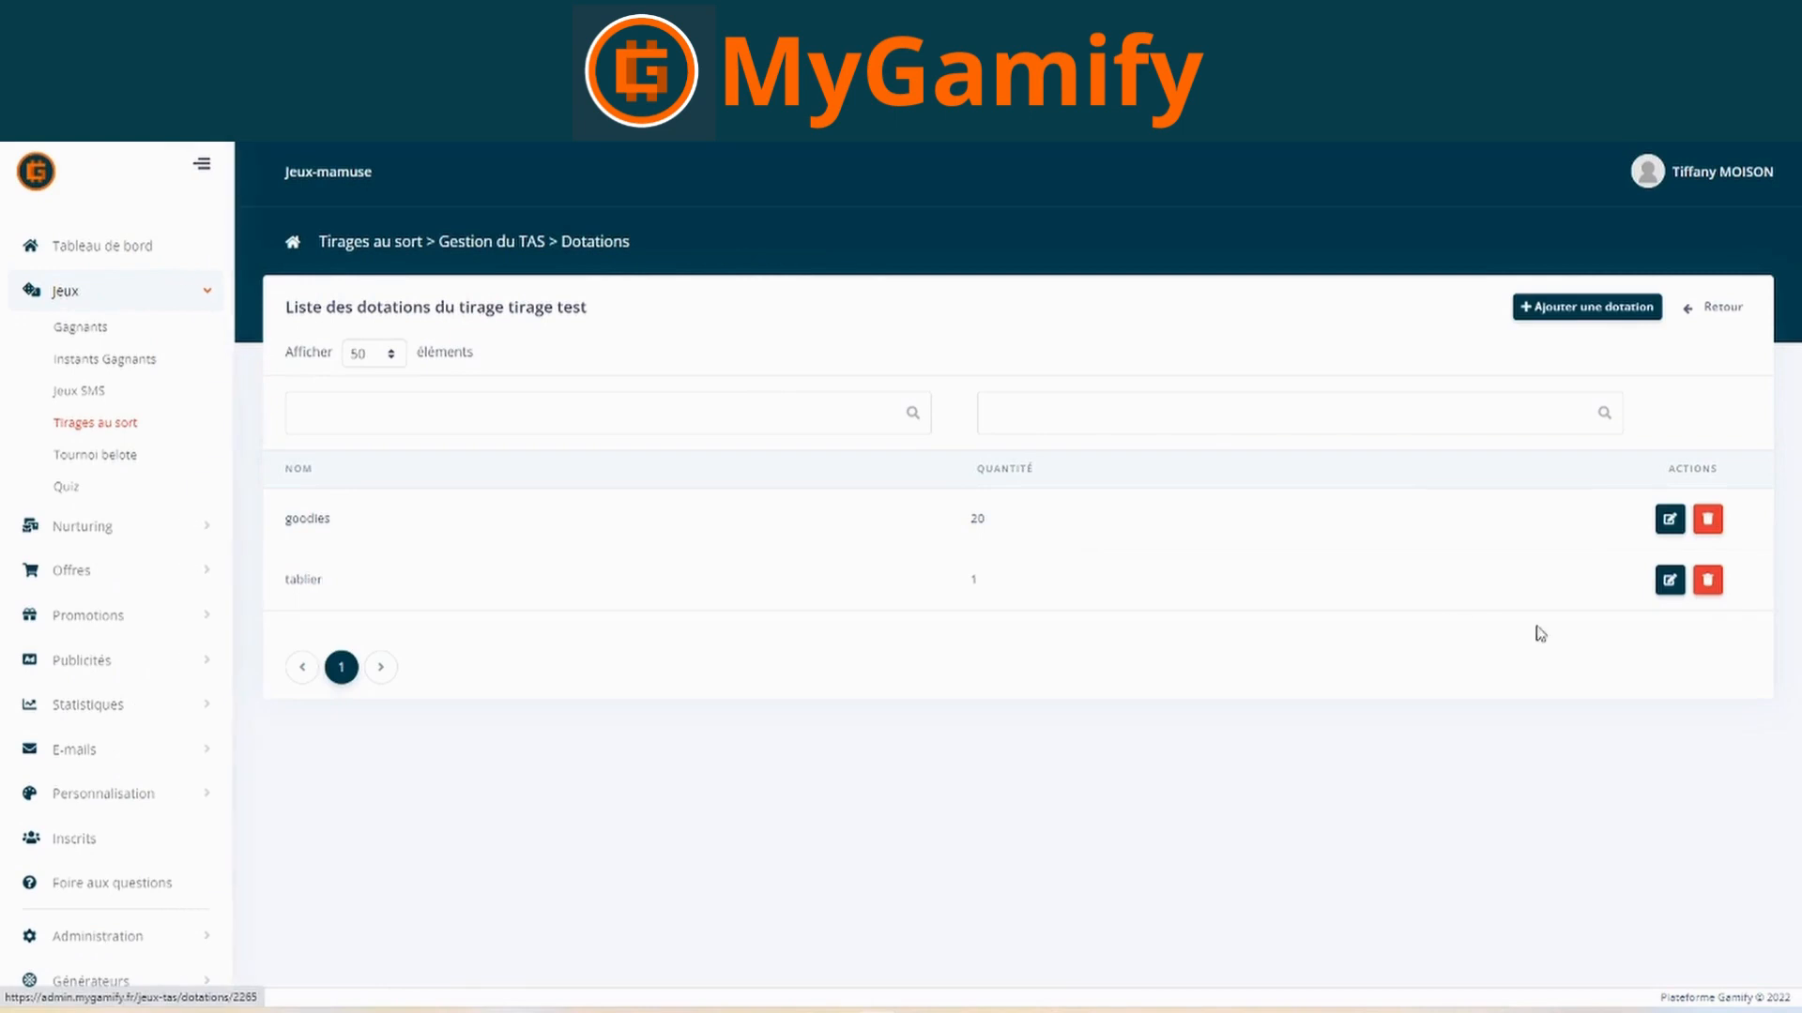
{"action": "left_click", "coordinate": [1708, 581]}
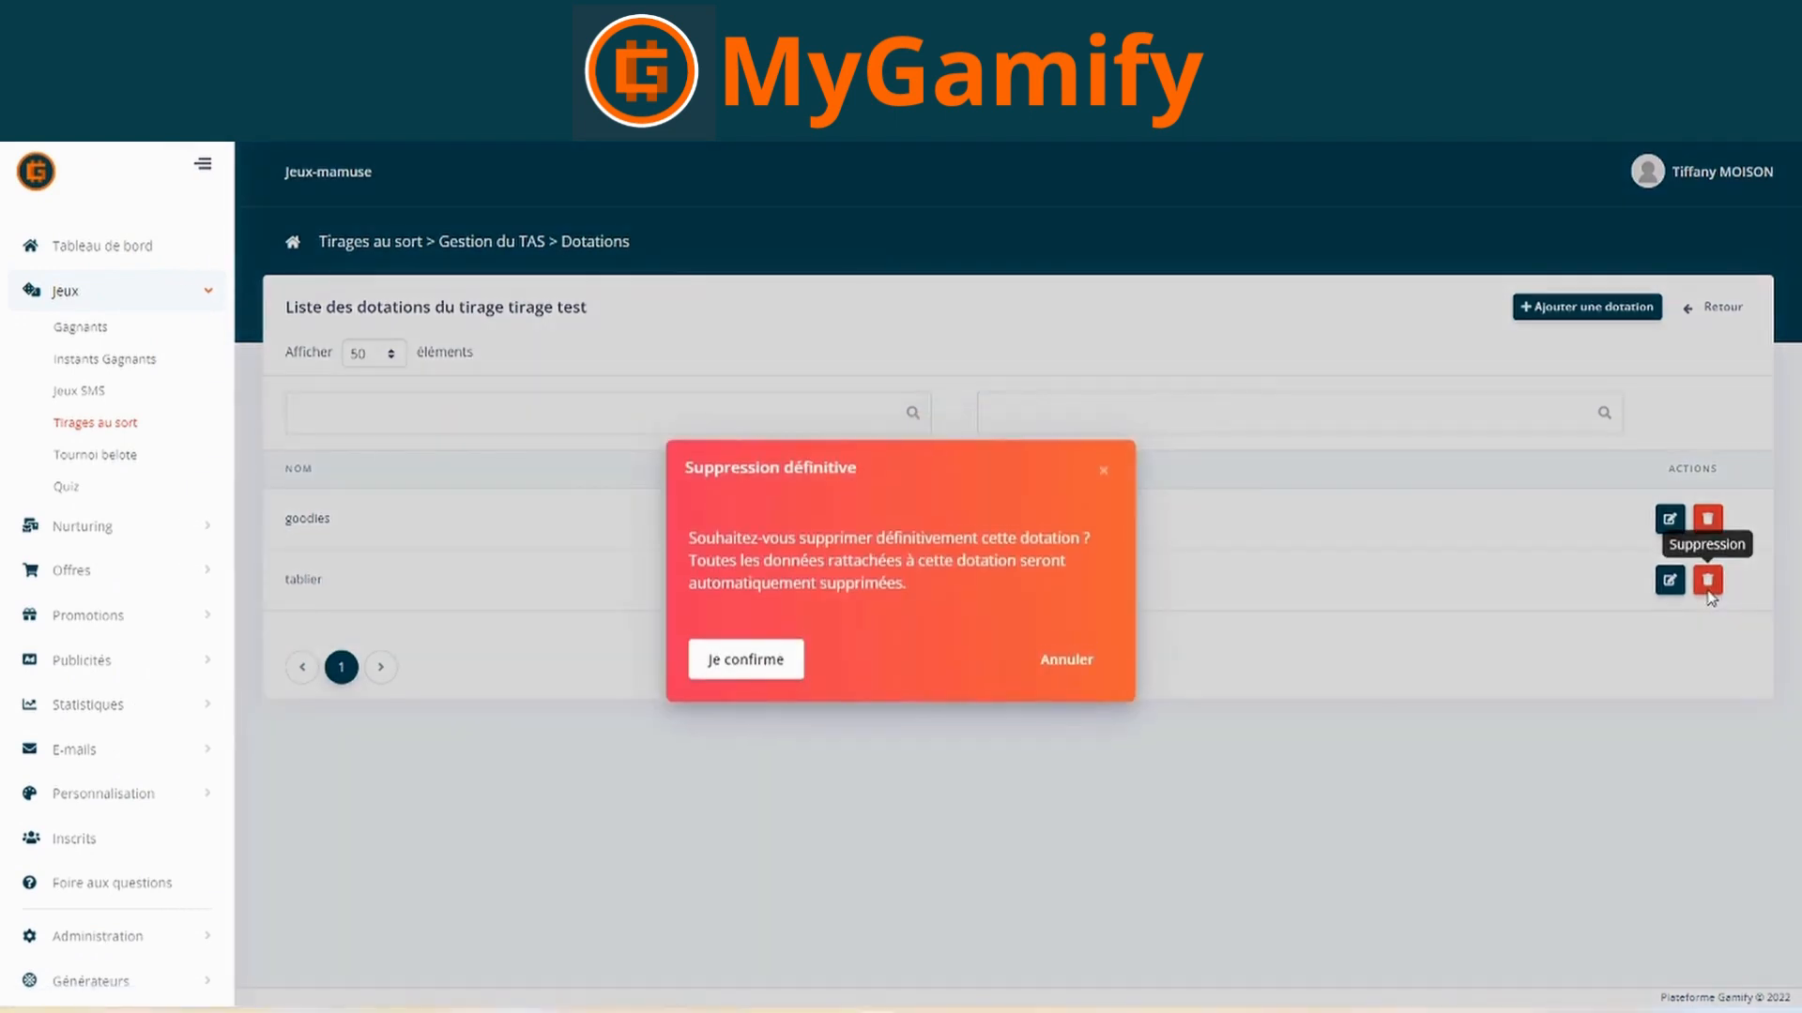
{"action": "left_click", "coordinate": [1109, 472]}
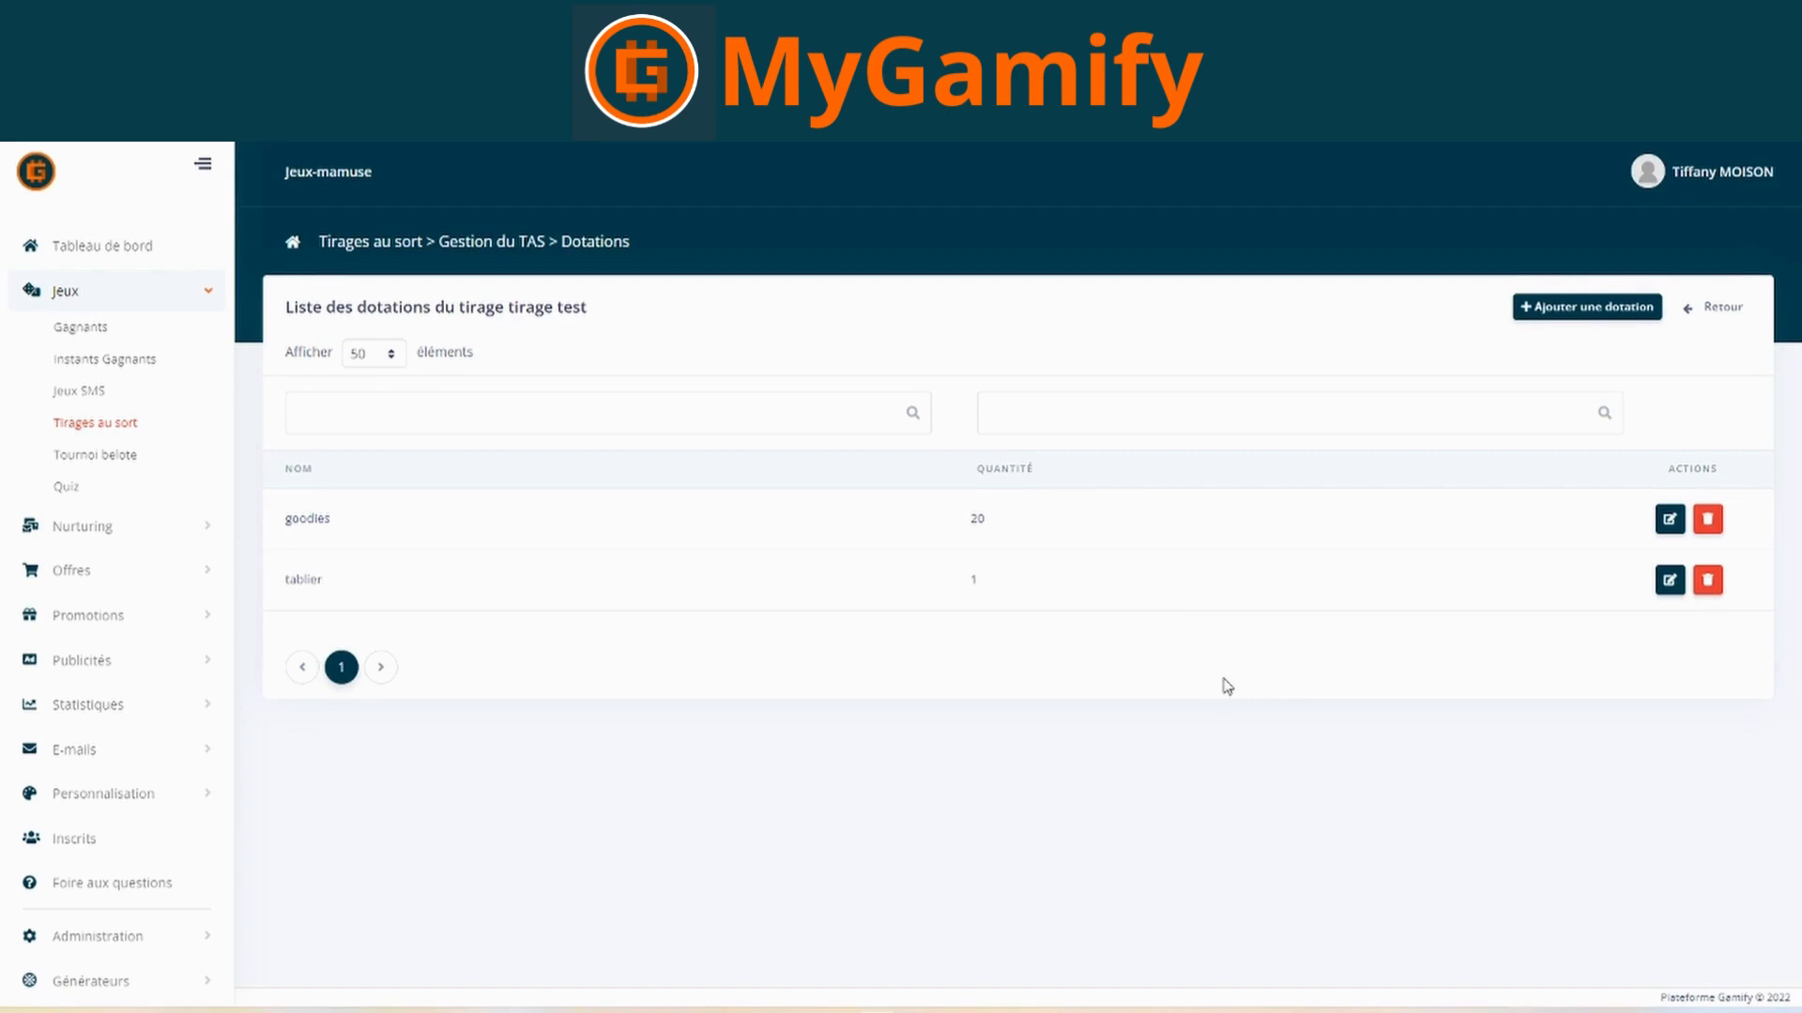
- Review the dates and status of "tirage test" in the list of draws and open its prizes
{"action": "left_click", "coordinate": [113, 432]}
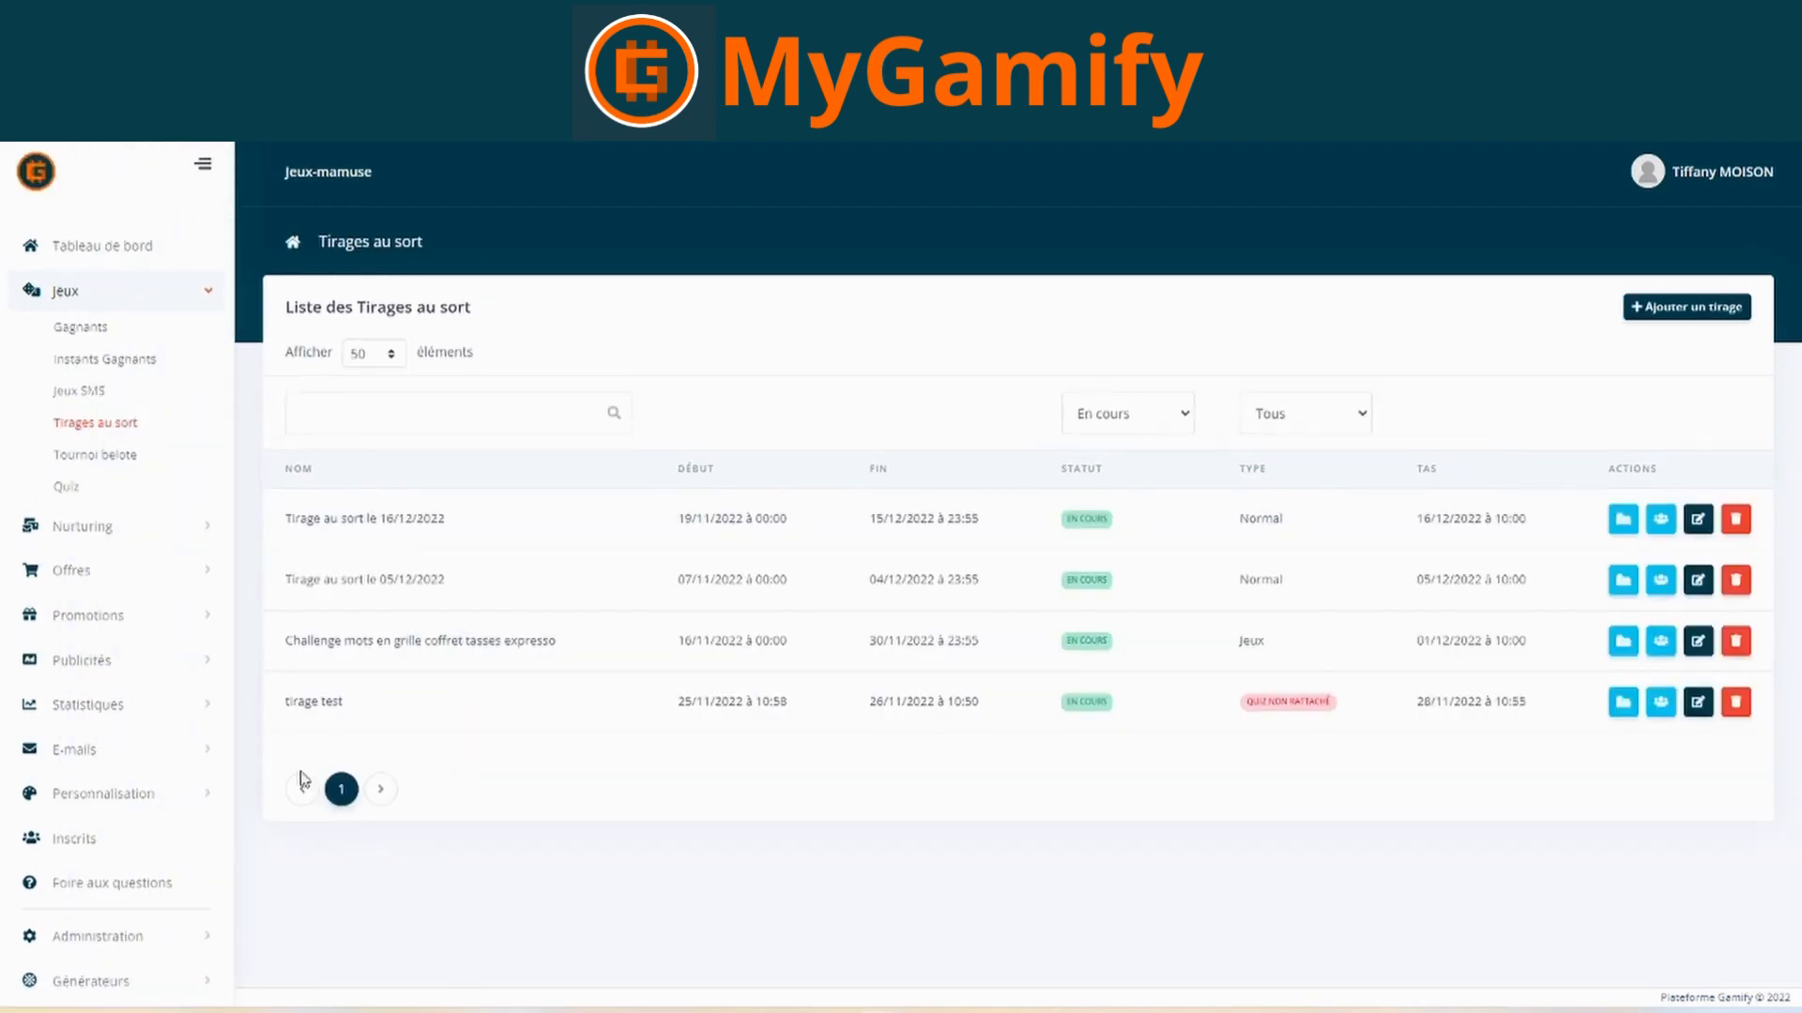
{"action": "left_click_drag", "start_coordinate": [276, 709], "coordinate": [1476, 706]}
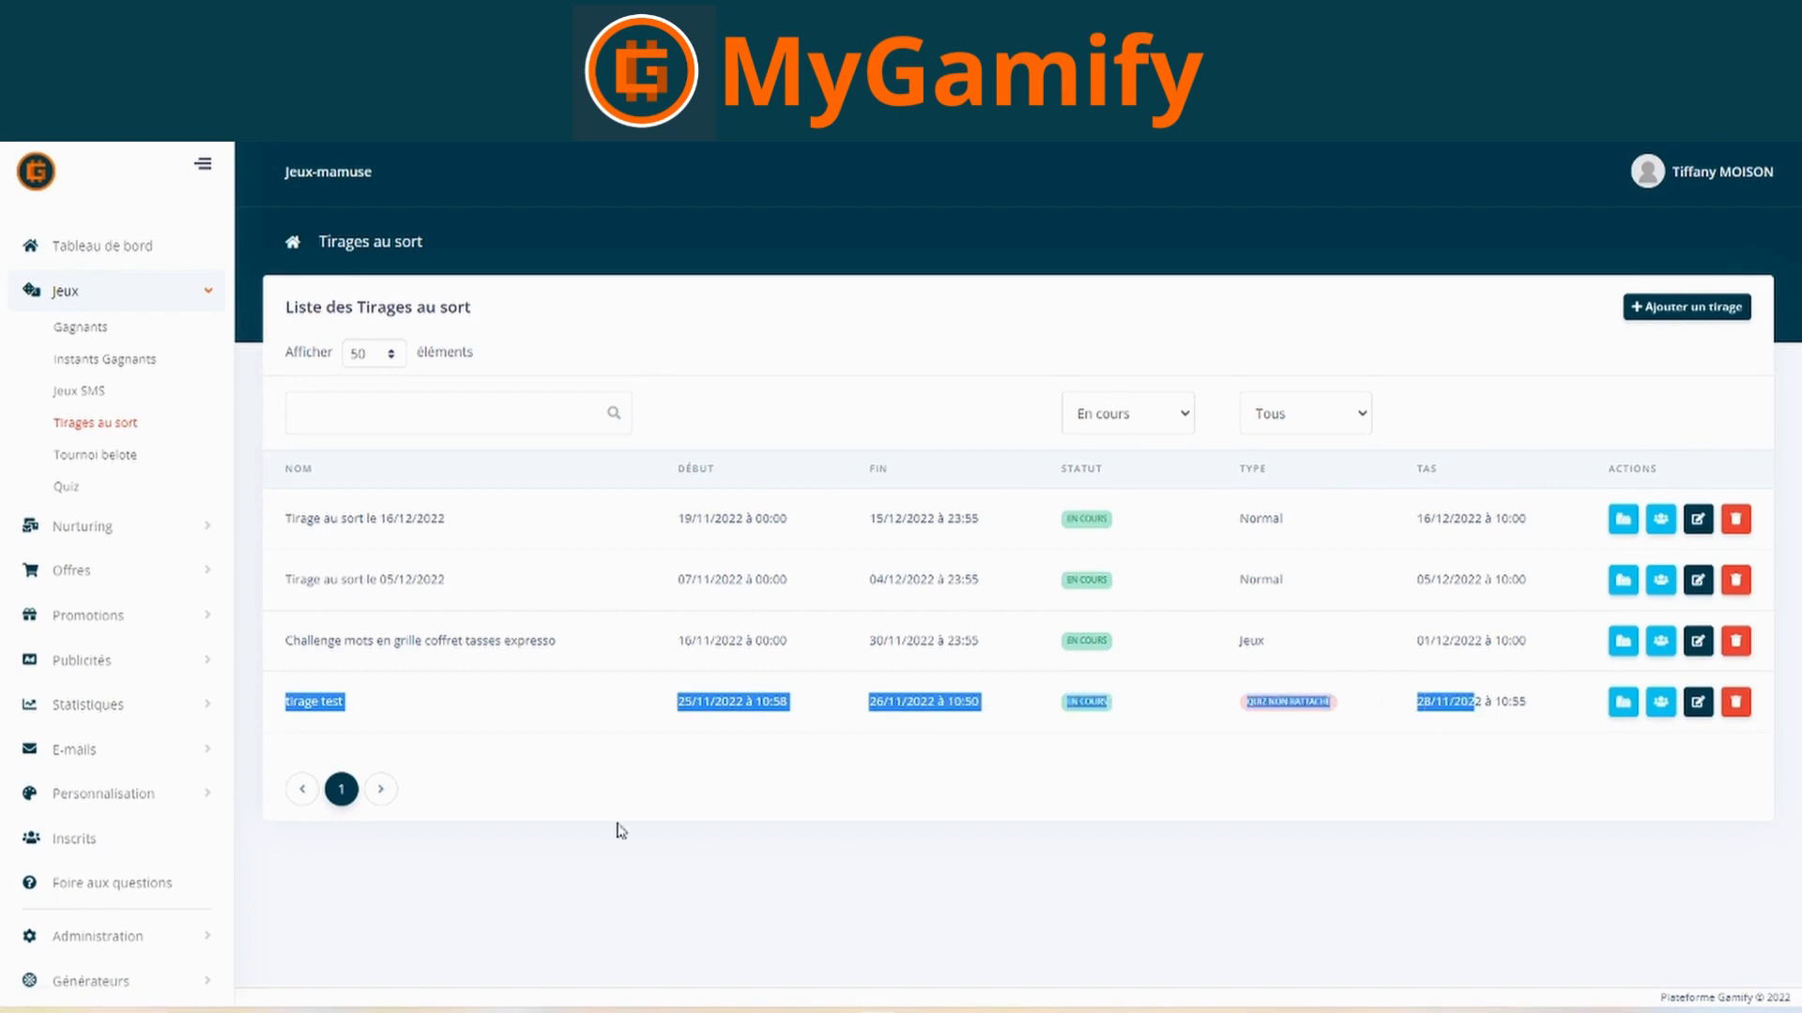
{"action": "left_click", "coordinate": [569, 835]}
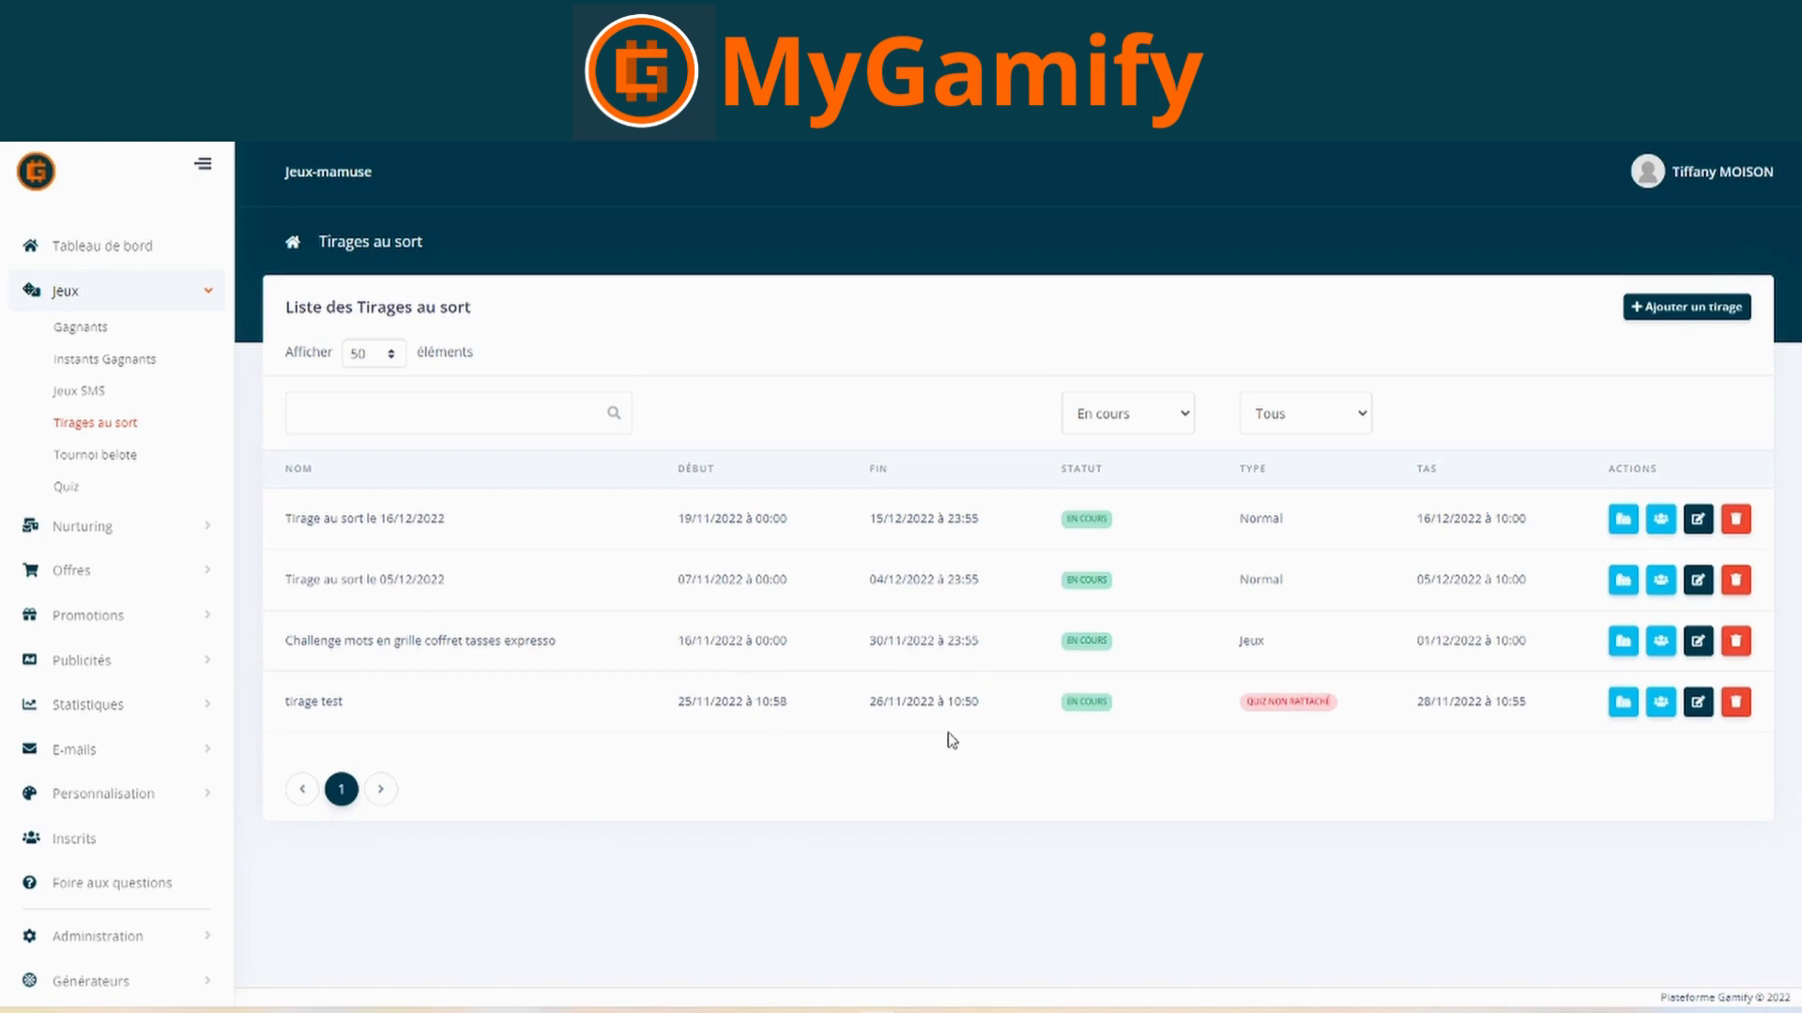
{"action": "left_click_drag", "start_coordinate": [1142, 715], "coordinate": [1053, 713]}
{"action": "left_click", "coordinate": [1145, 845]}
{"action": "left_click", "coordinate": [1621, 704]}
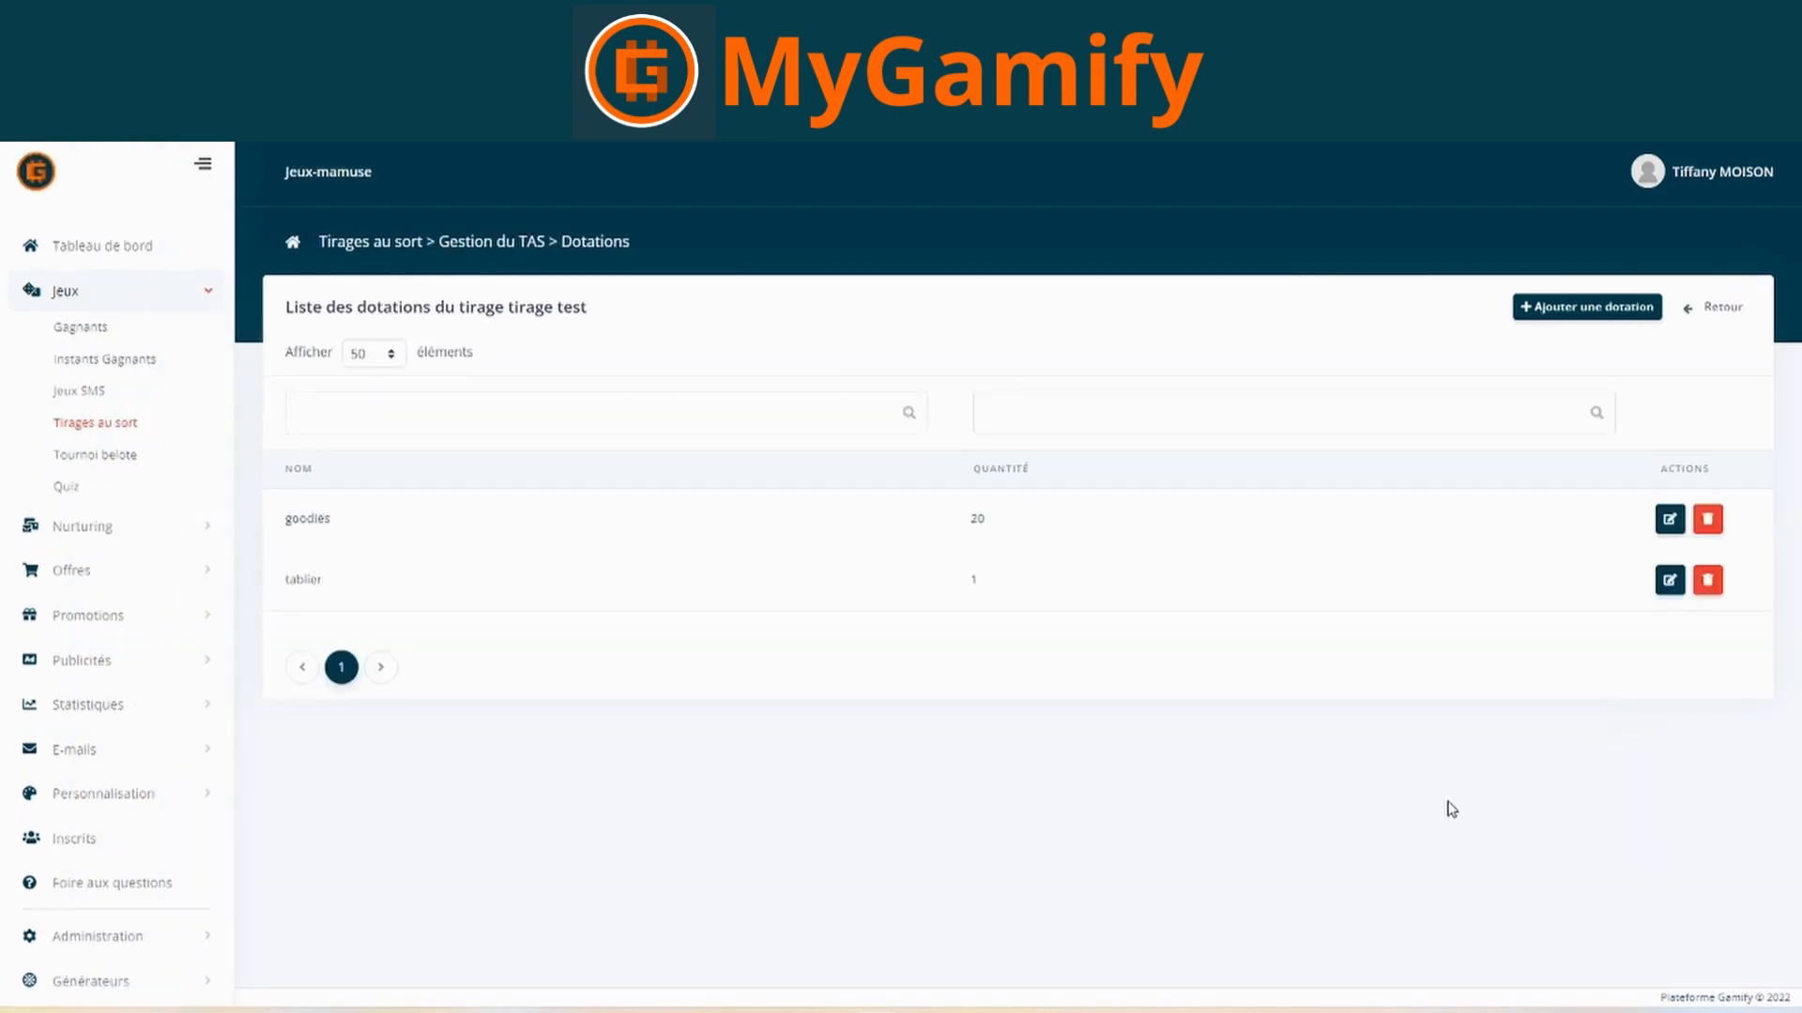
- Open the participants of "tirage test", filter them by the tablier and goodies prizes, and view the export options
{"action": "left_click", "coordinate": [131, 432]}
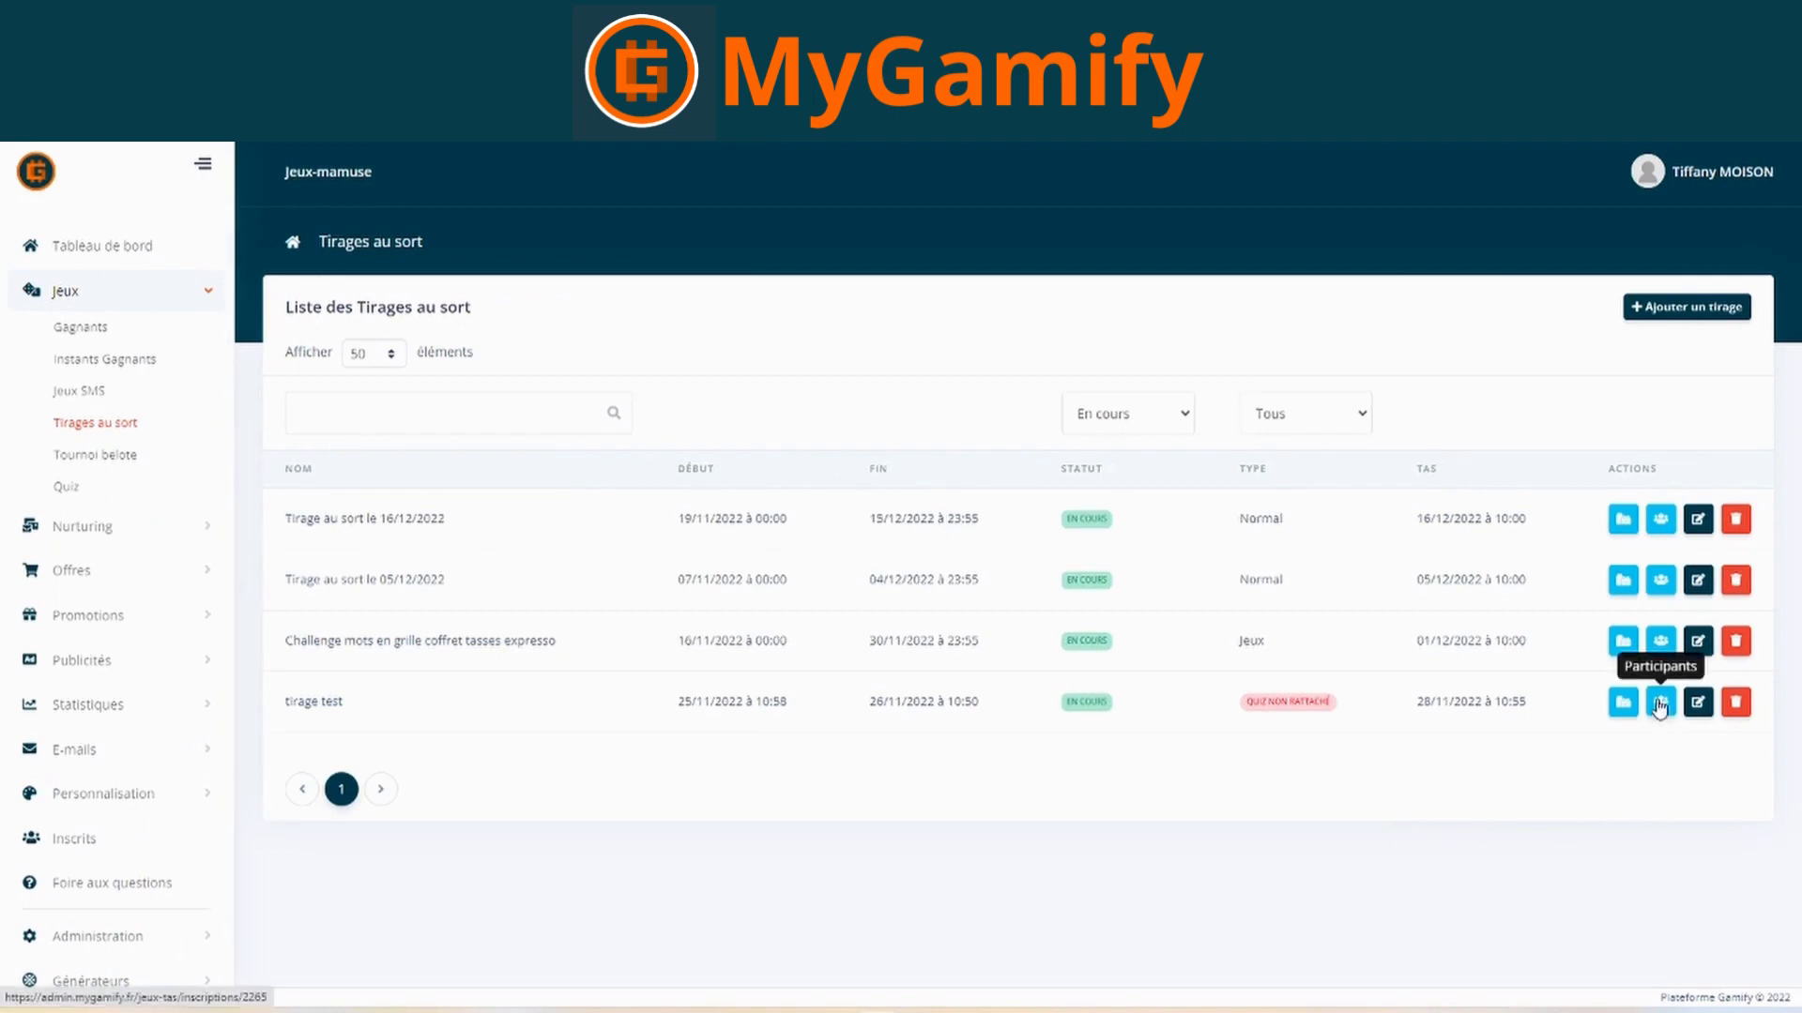
{"action": "left_click", "coordinate": [1660, 704]}
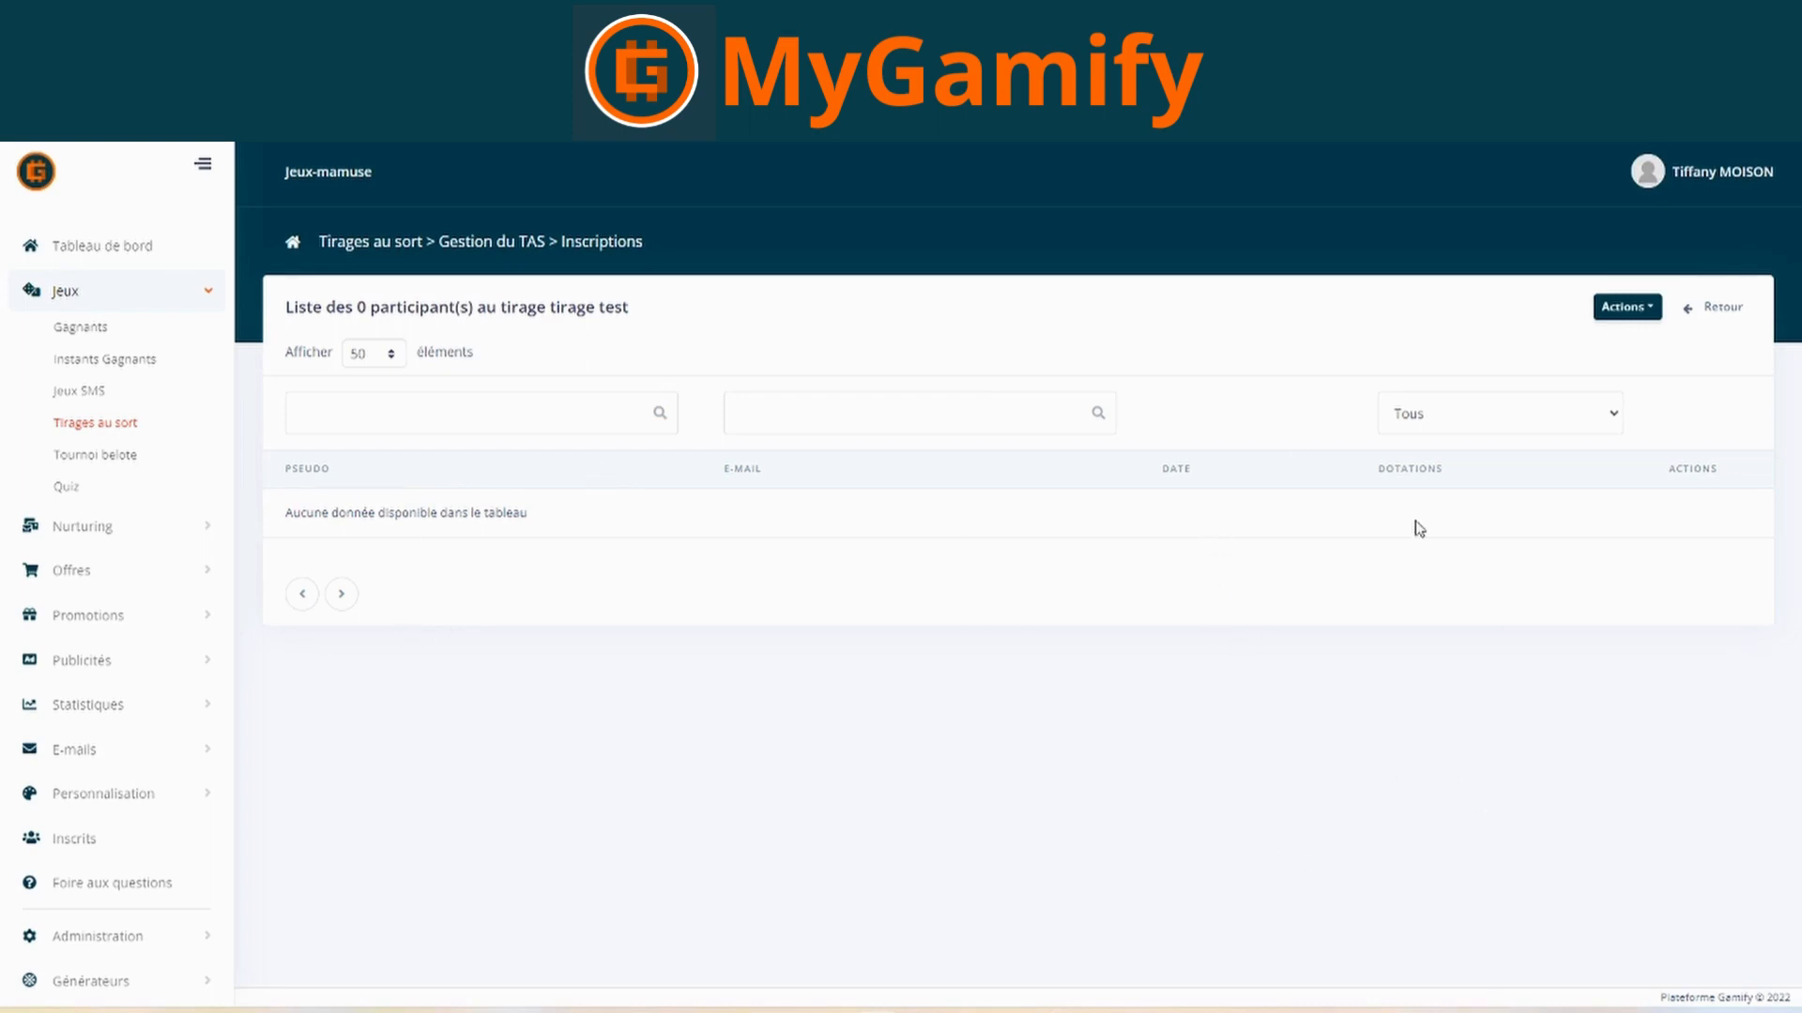
{"action": "left_click", "coordinate": [1482, 399]}
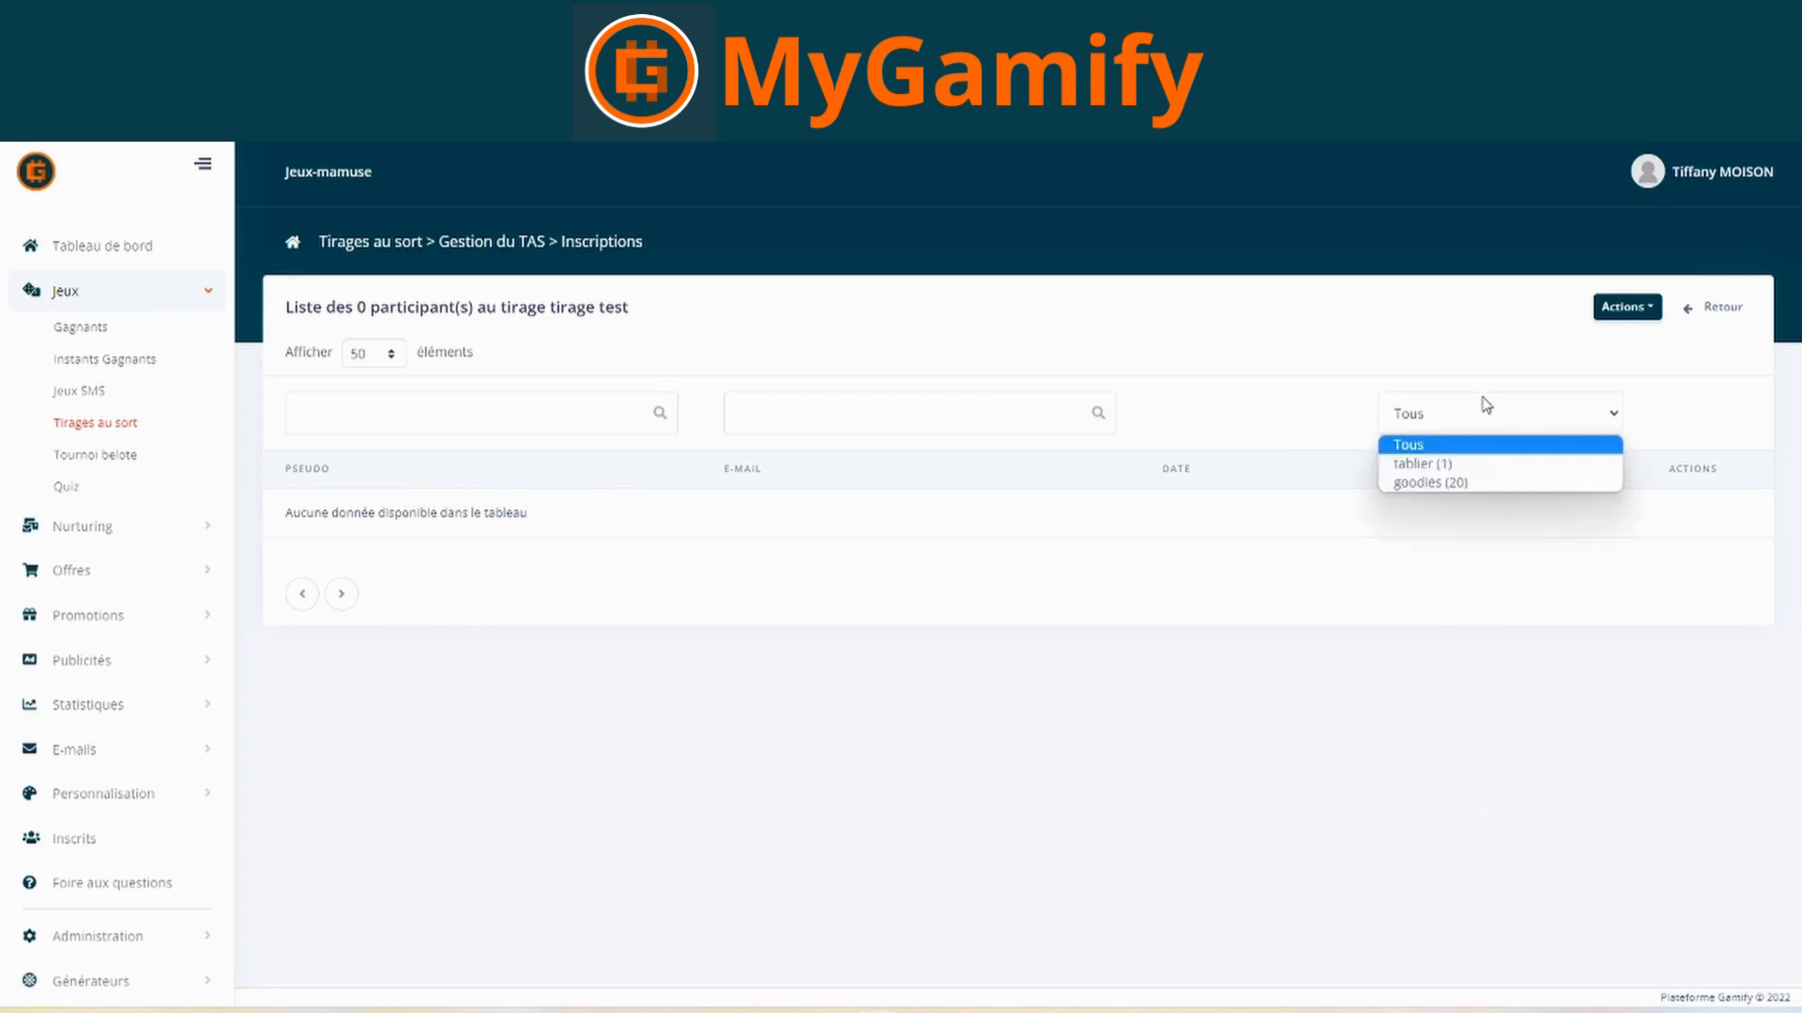
{"action": "left_click", "coordinate": [1454, 465]}
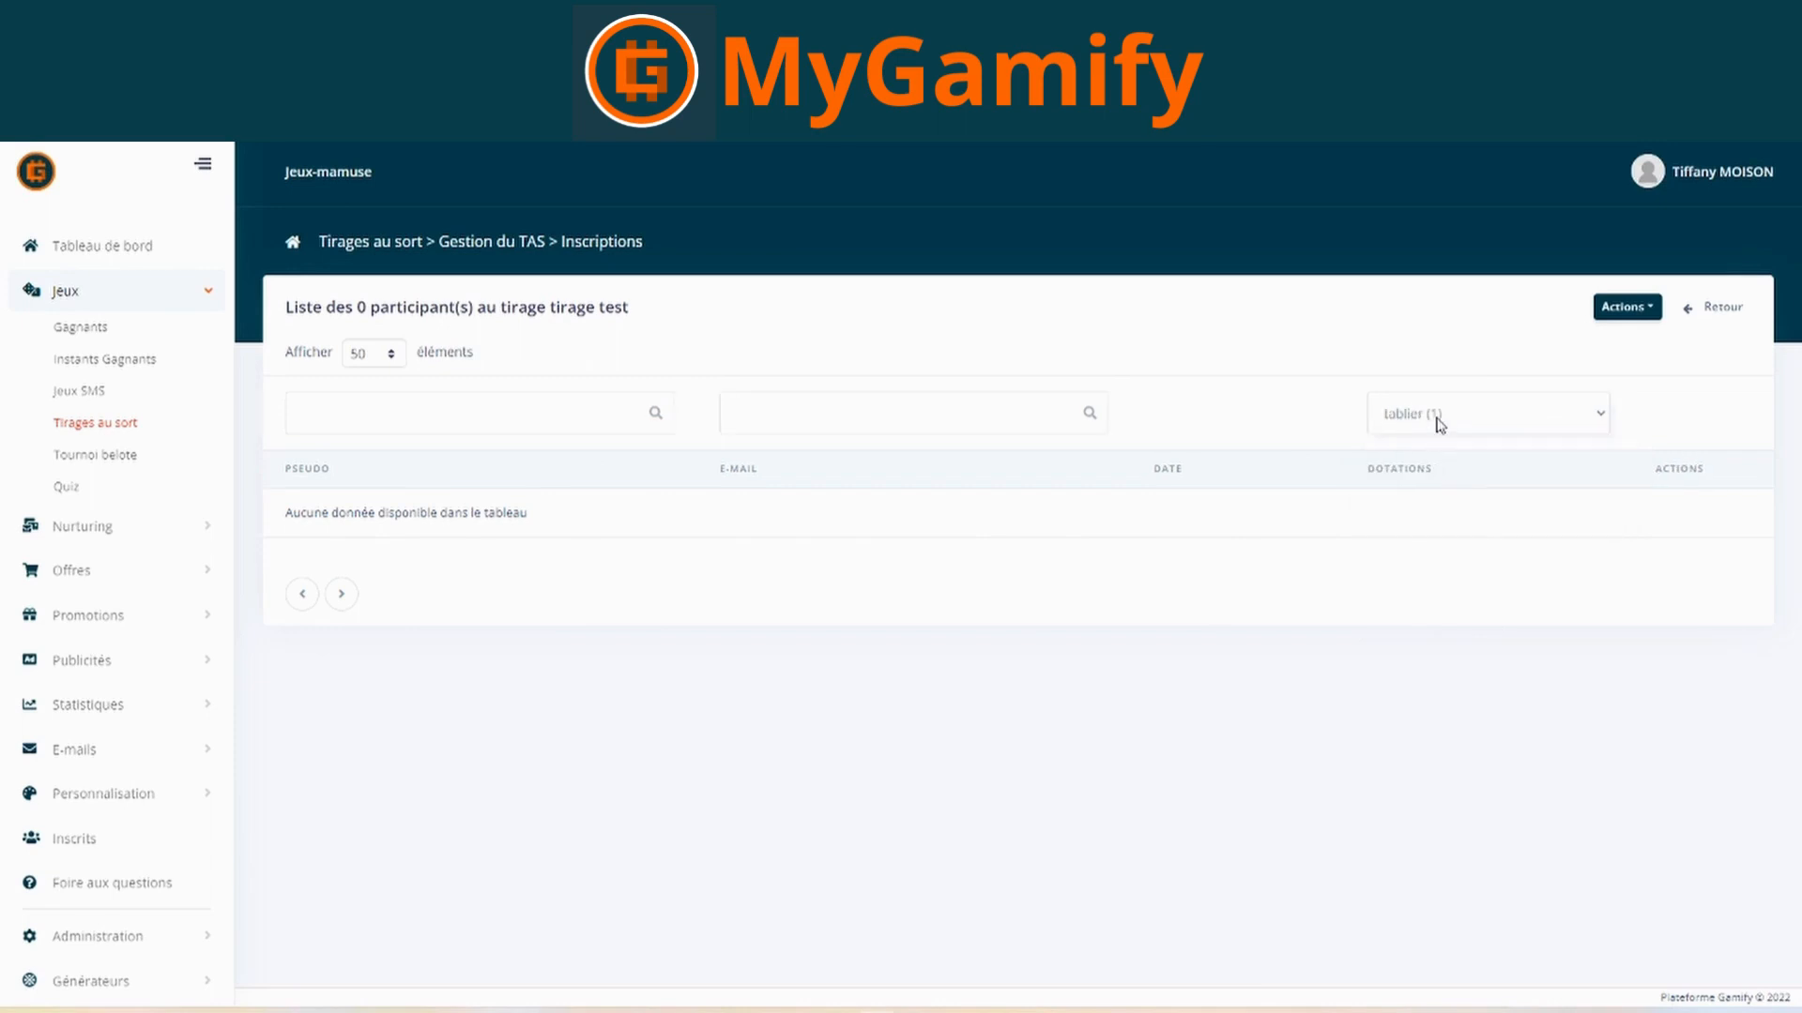
{"action": "left_click", "coordinate": [1435, 433]}
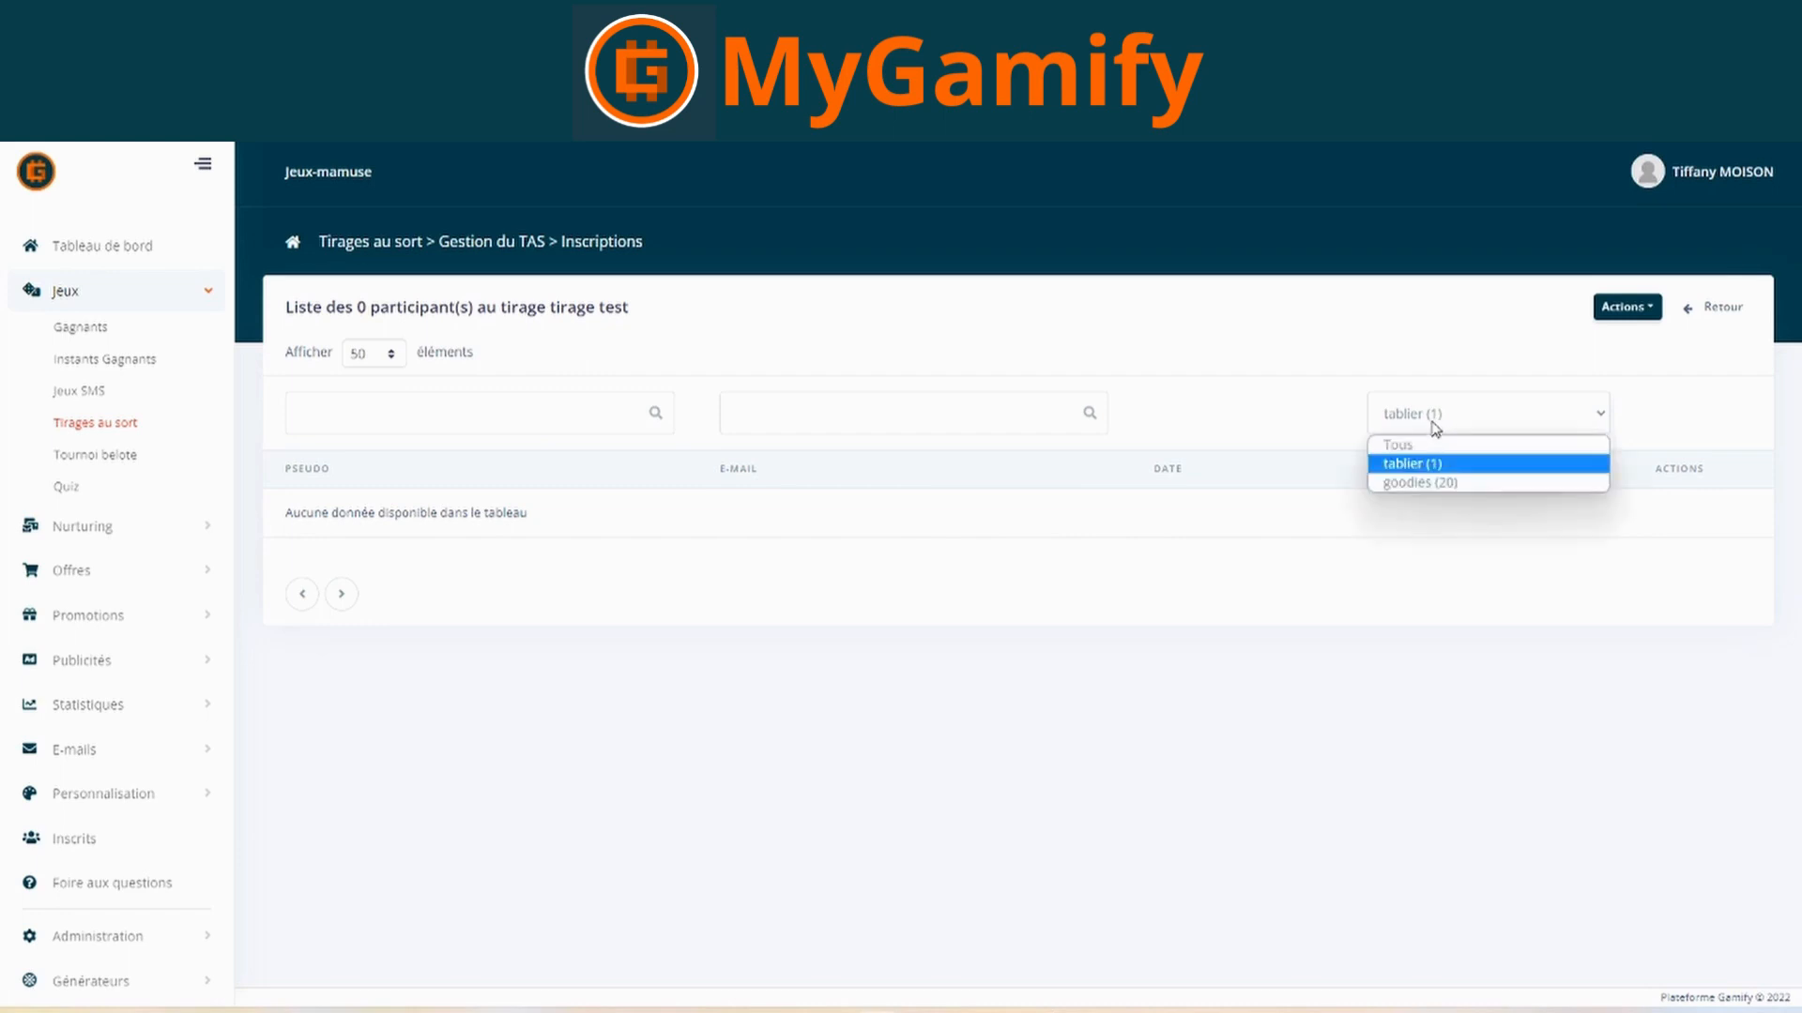
{"action": "left_click", "coordinate": [1417, 492]}
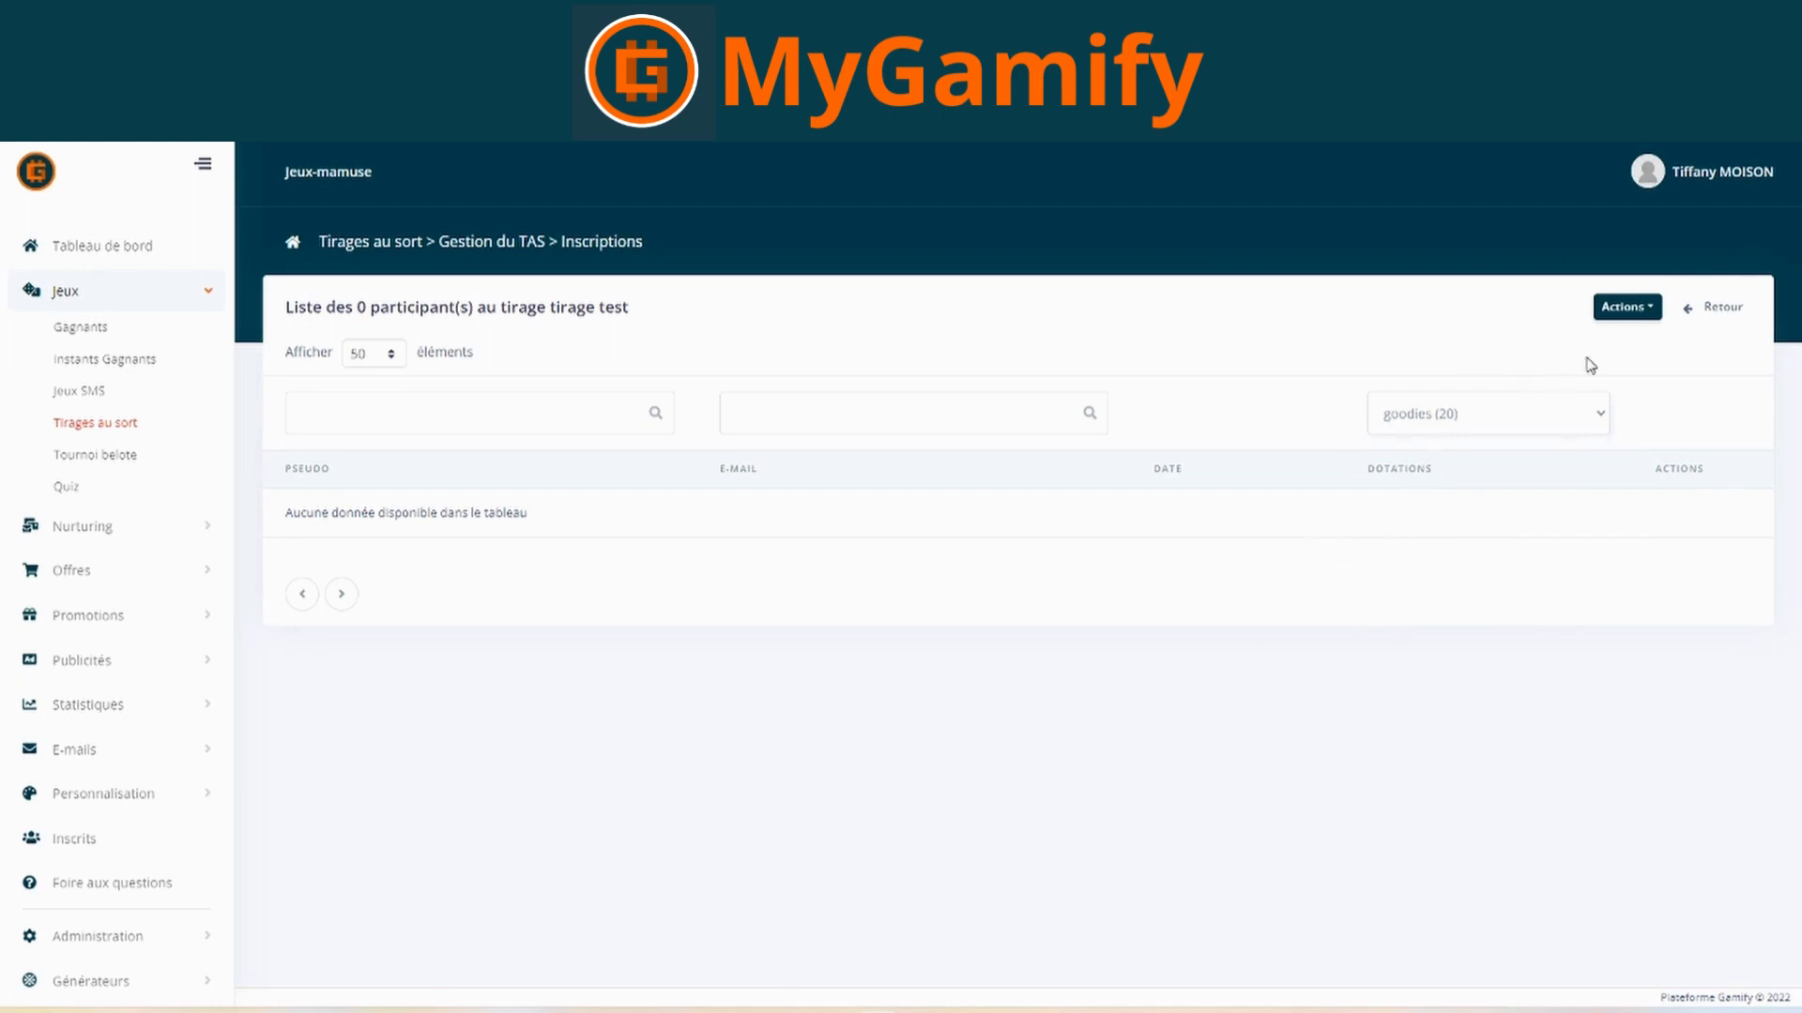
{"action": "left_click", "coordinate": [1629, 310]}
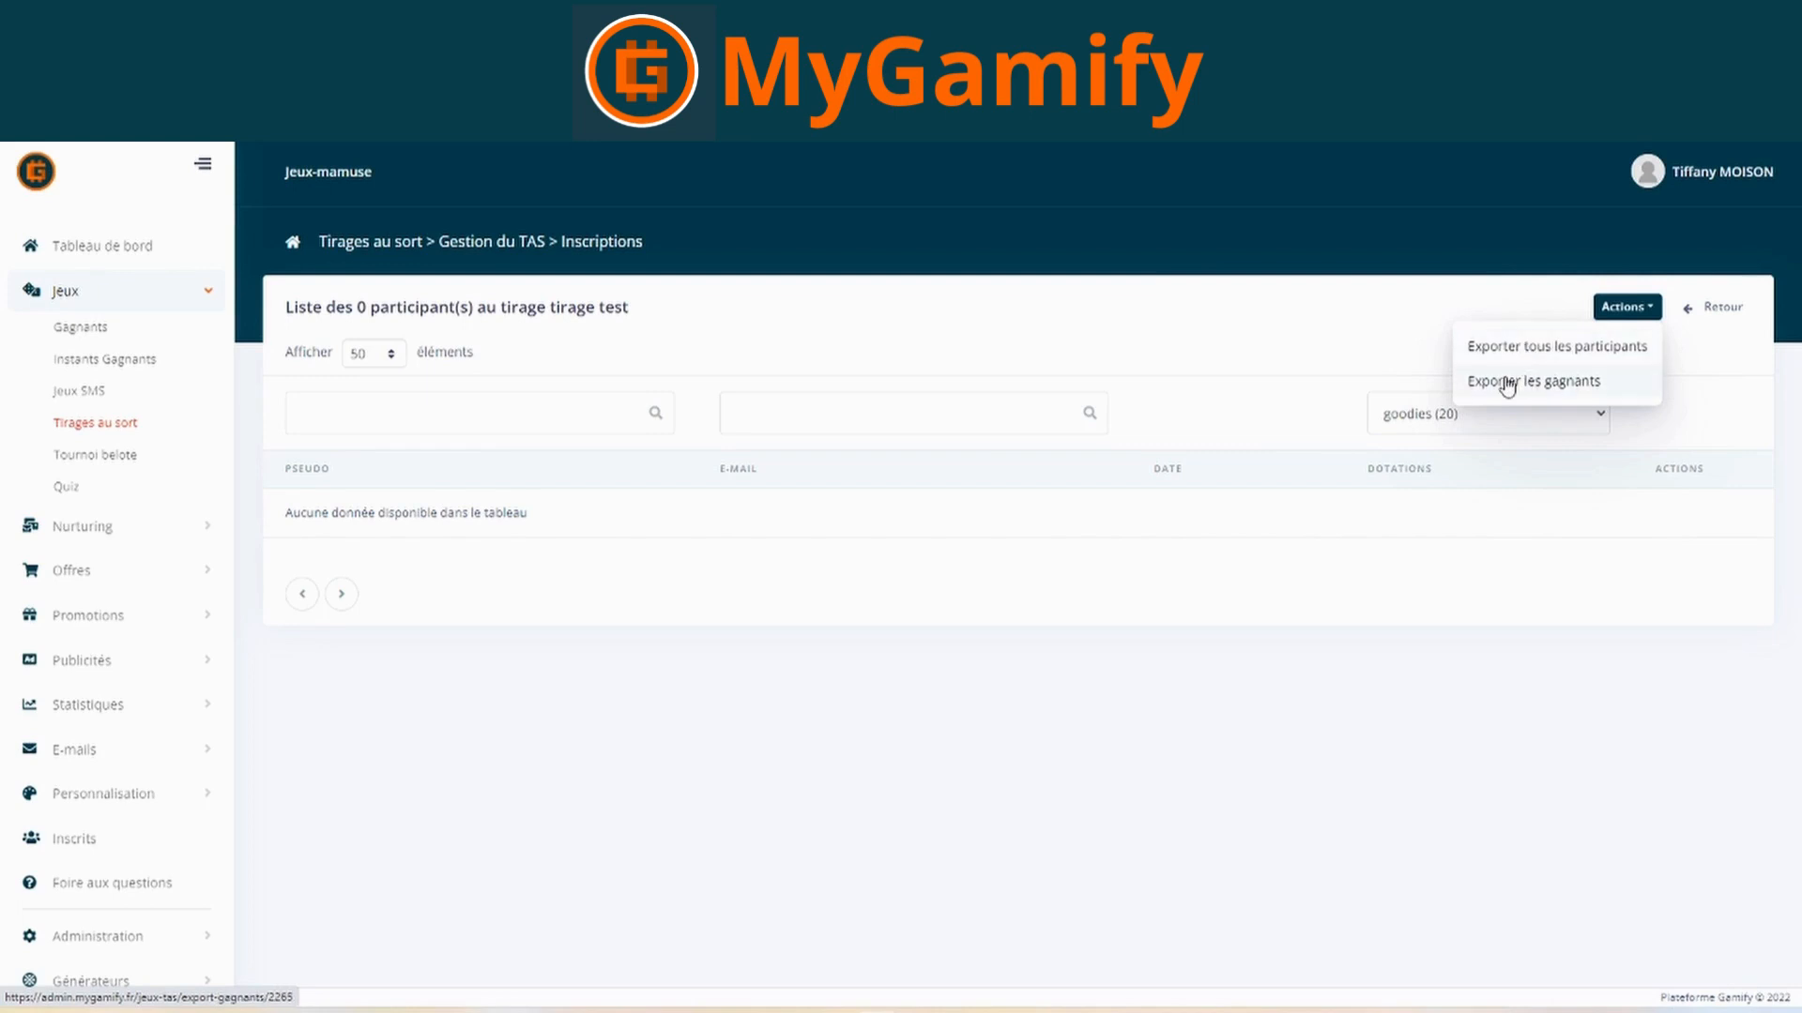
{"action": "left_click", "coordinate": [1320, 359]}
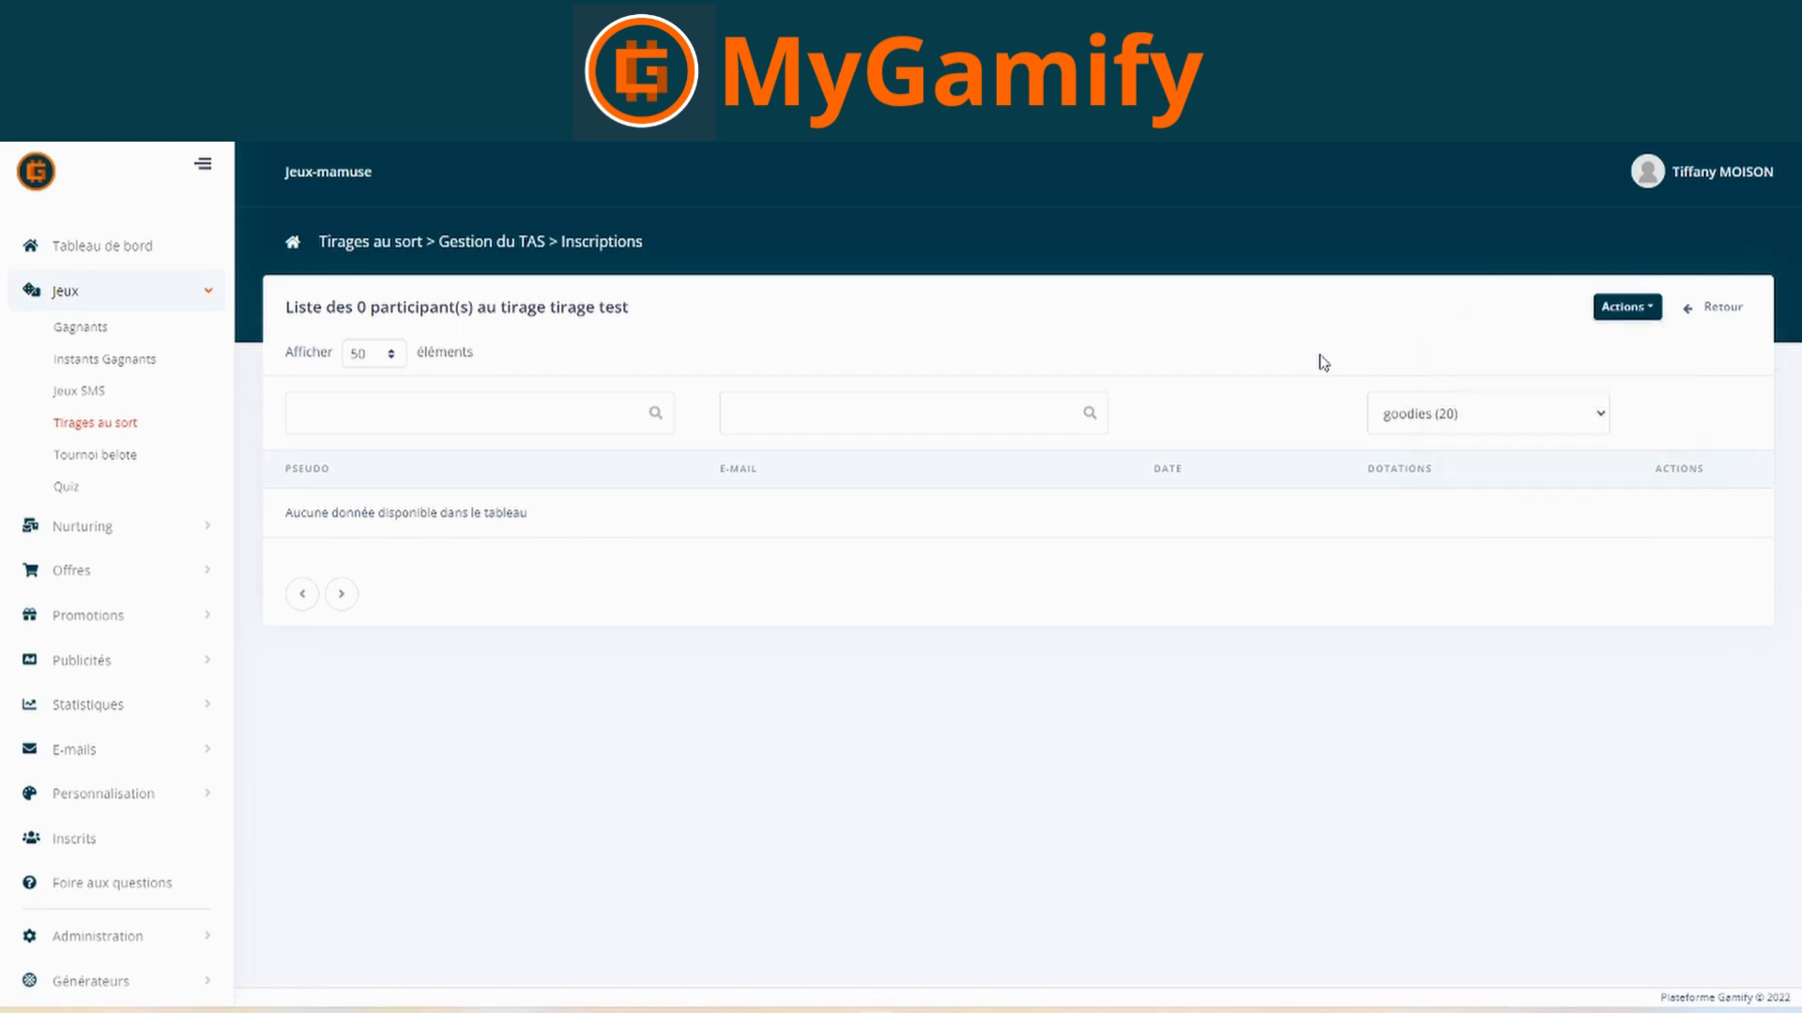
- Return to the dashboard and open the list of quizzes
{"action": "left_click", "coordinate": [291, 244]}
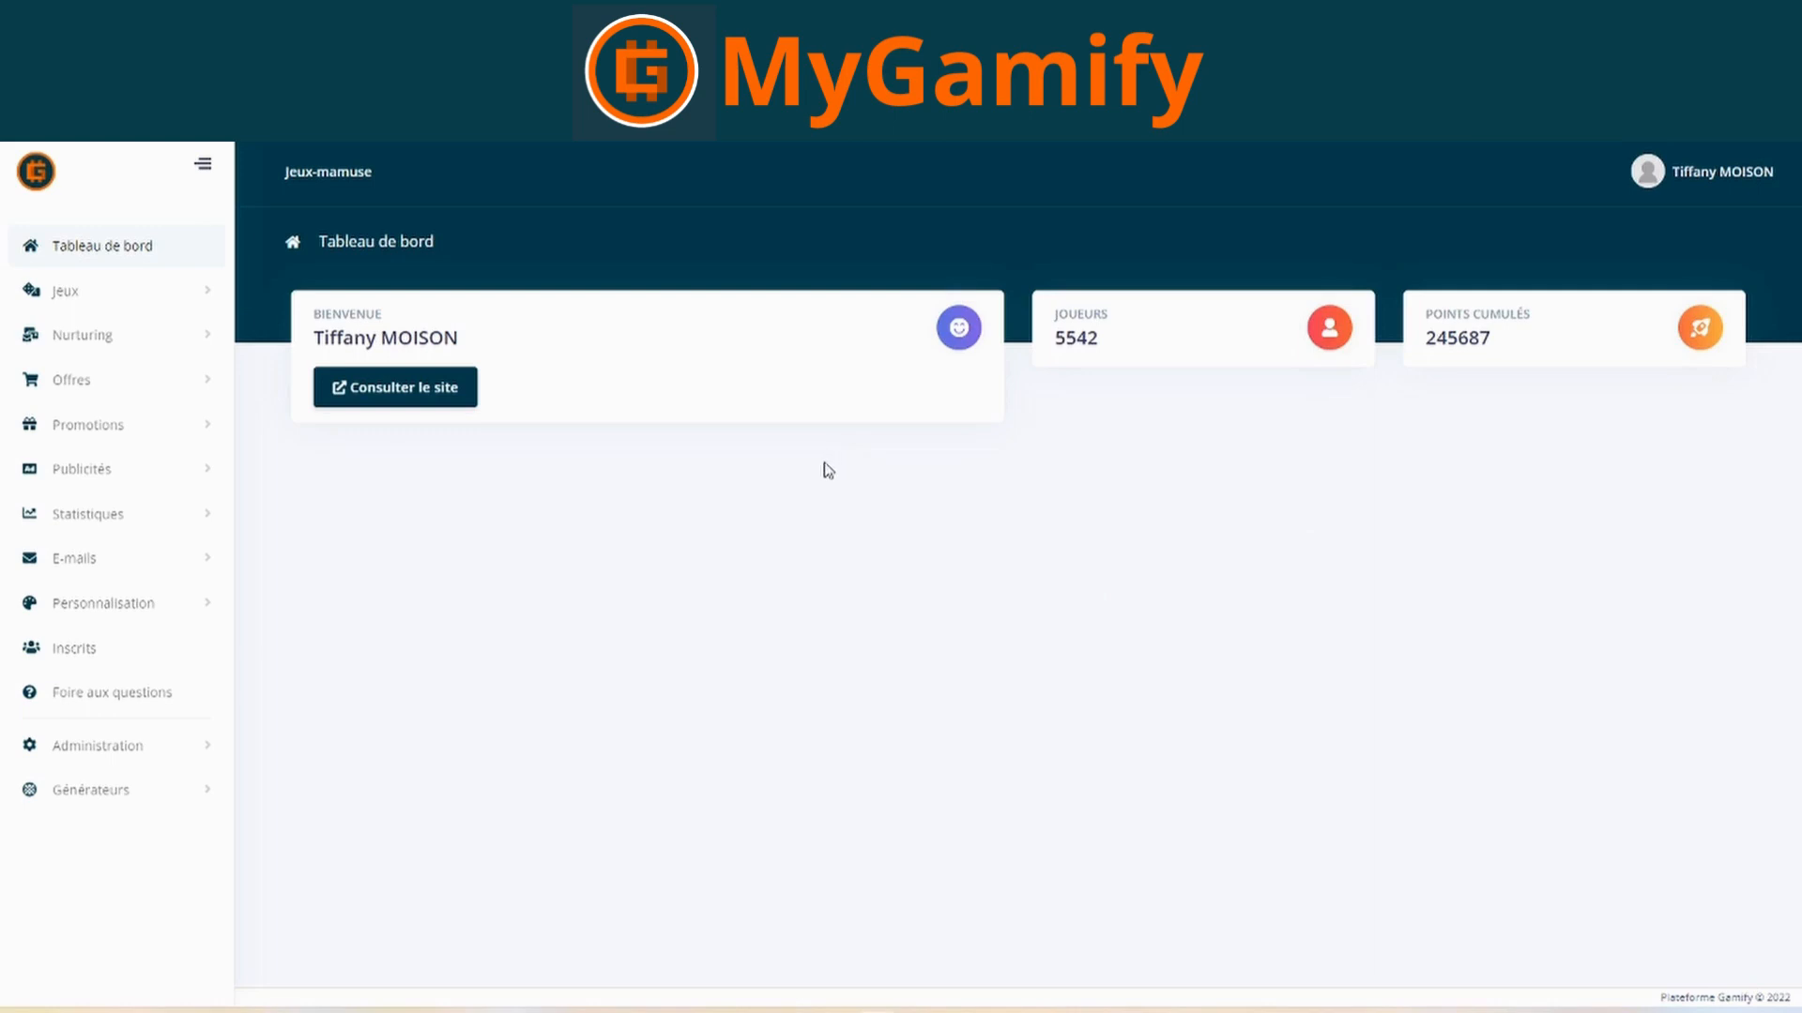
{"action": "left_click", "coordinate": [127, 294]}
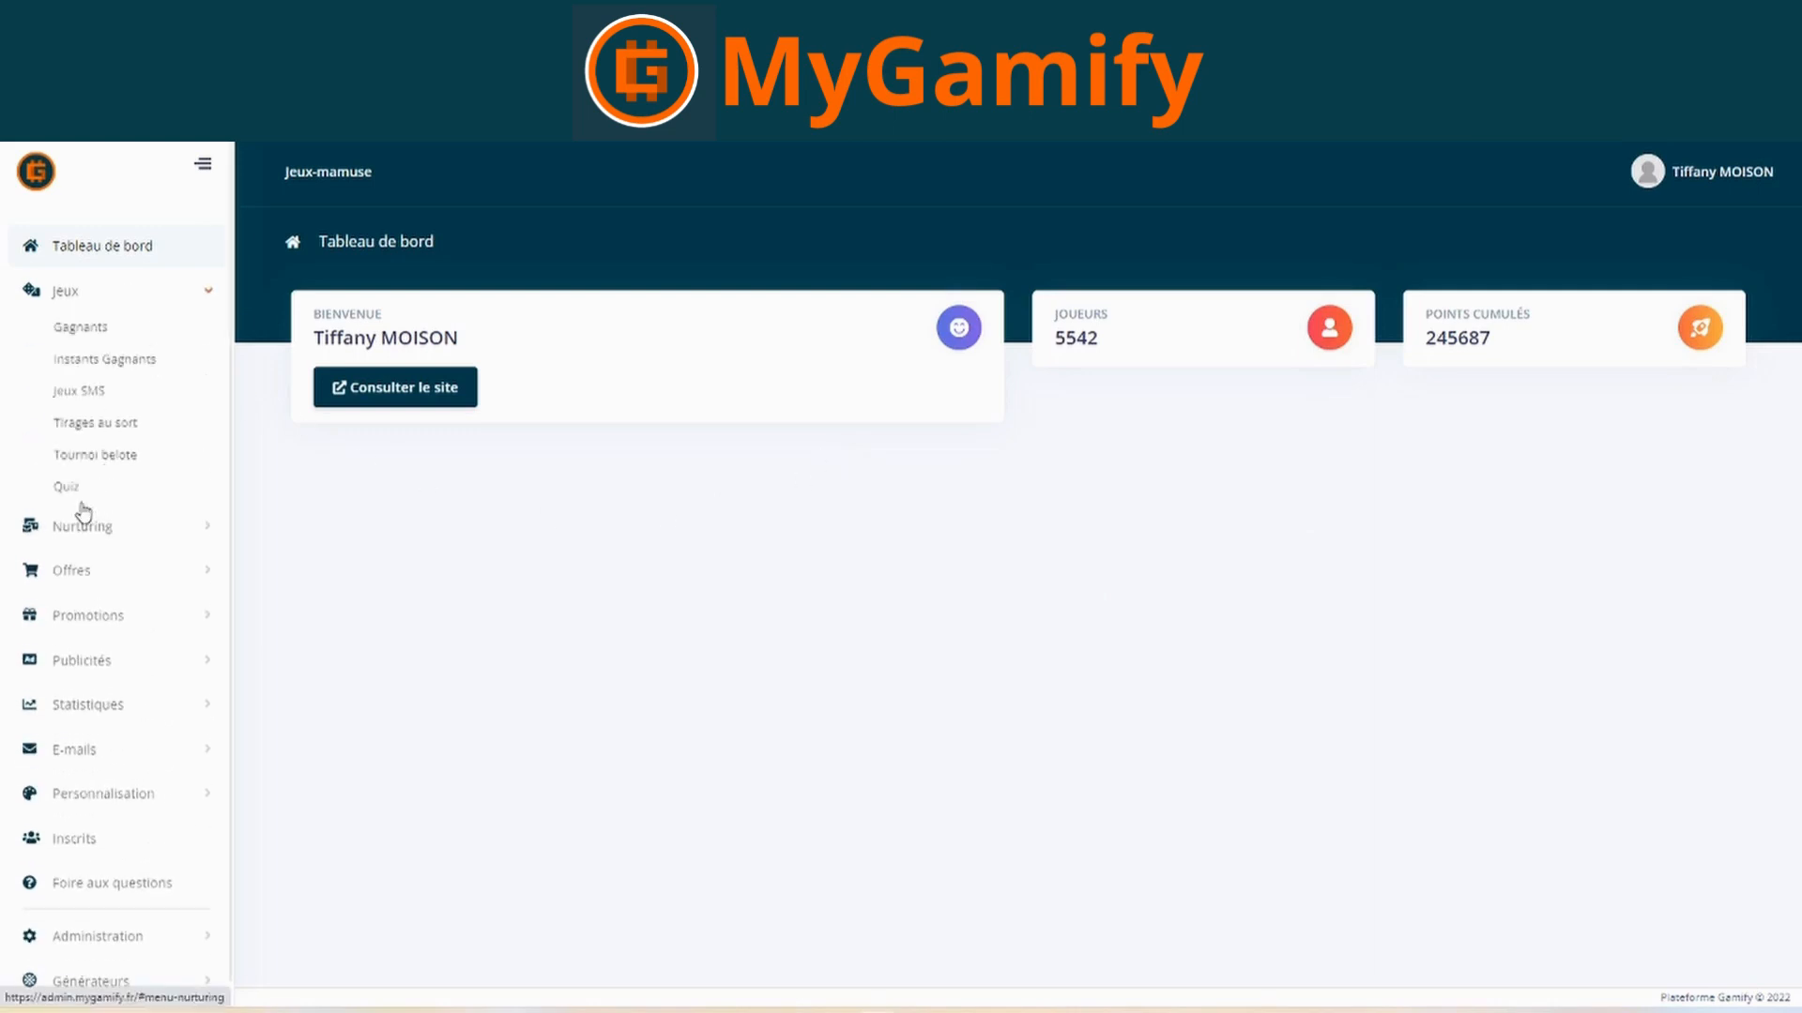
{"action": "left_click", "coordinate": [71, 488]}
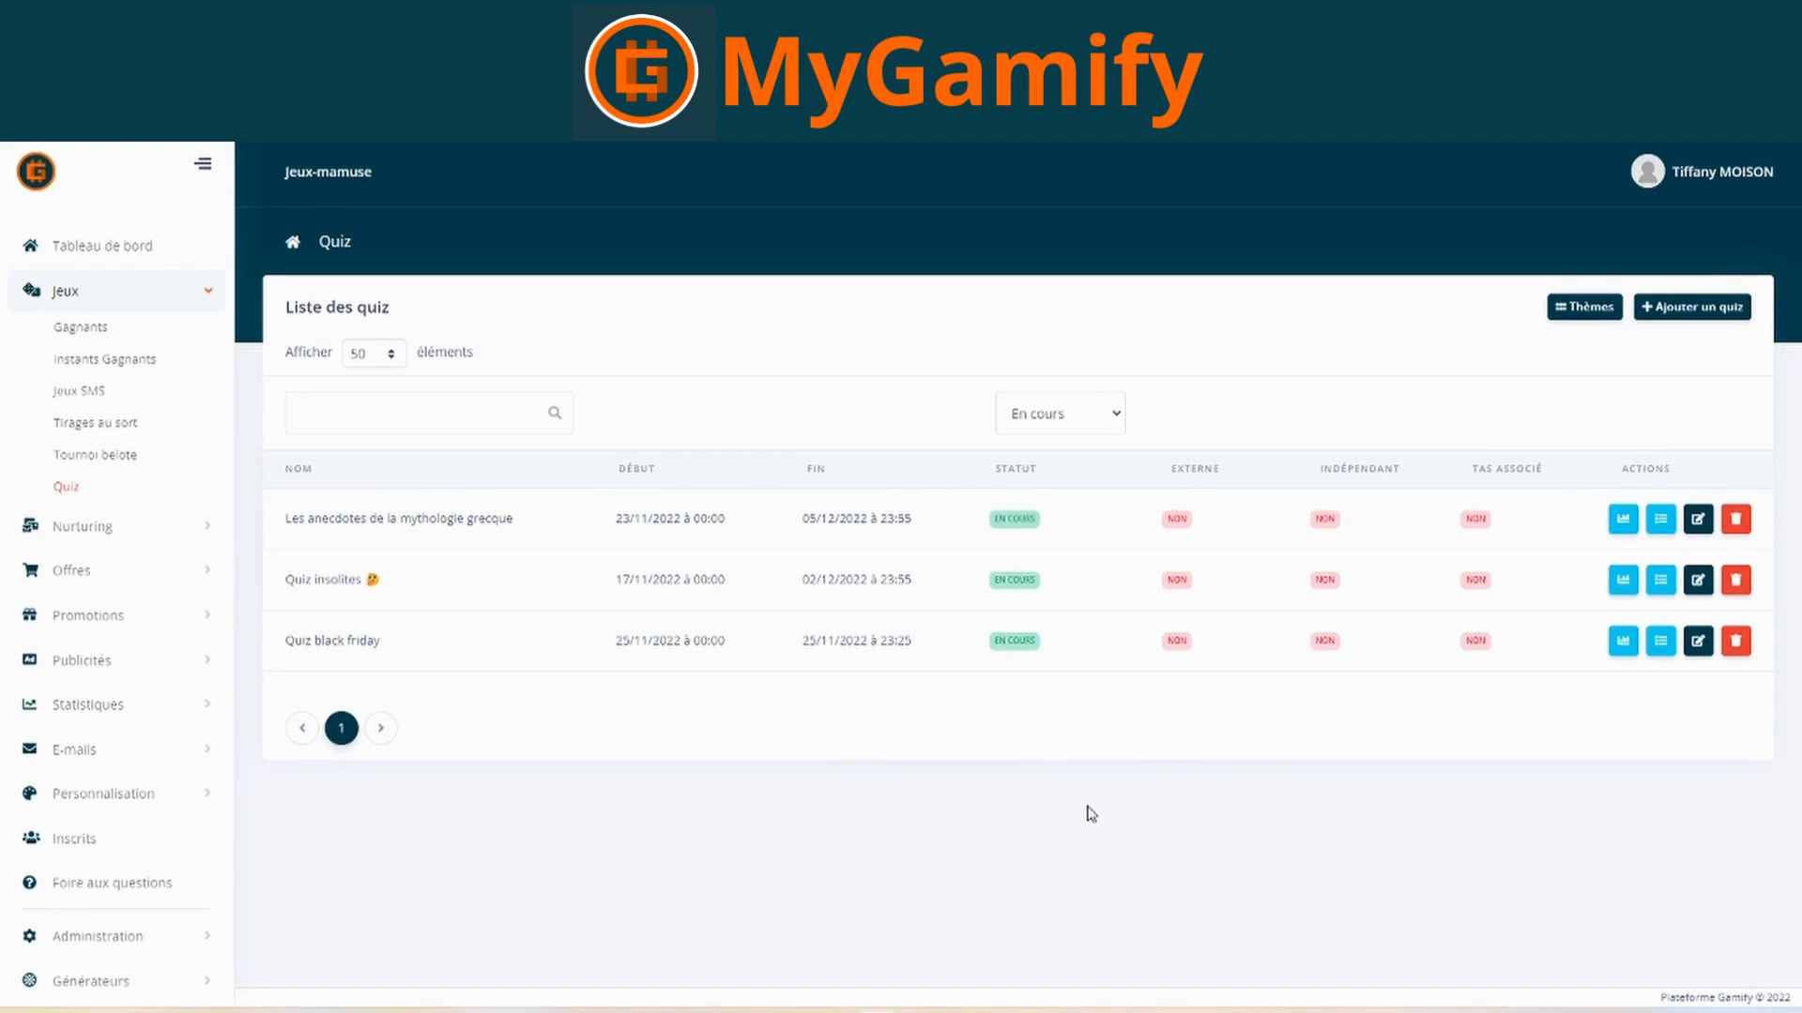
- Filter the quizzes by the statuses Terminé, En cours and A venir, and search the upcoming ones for "quiz"
{"action": "left_click", "coordinate": [1091, 417]}
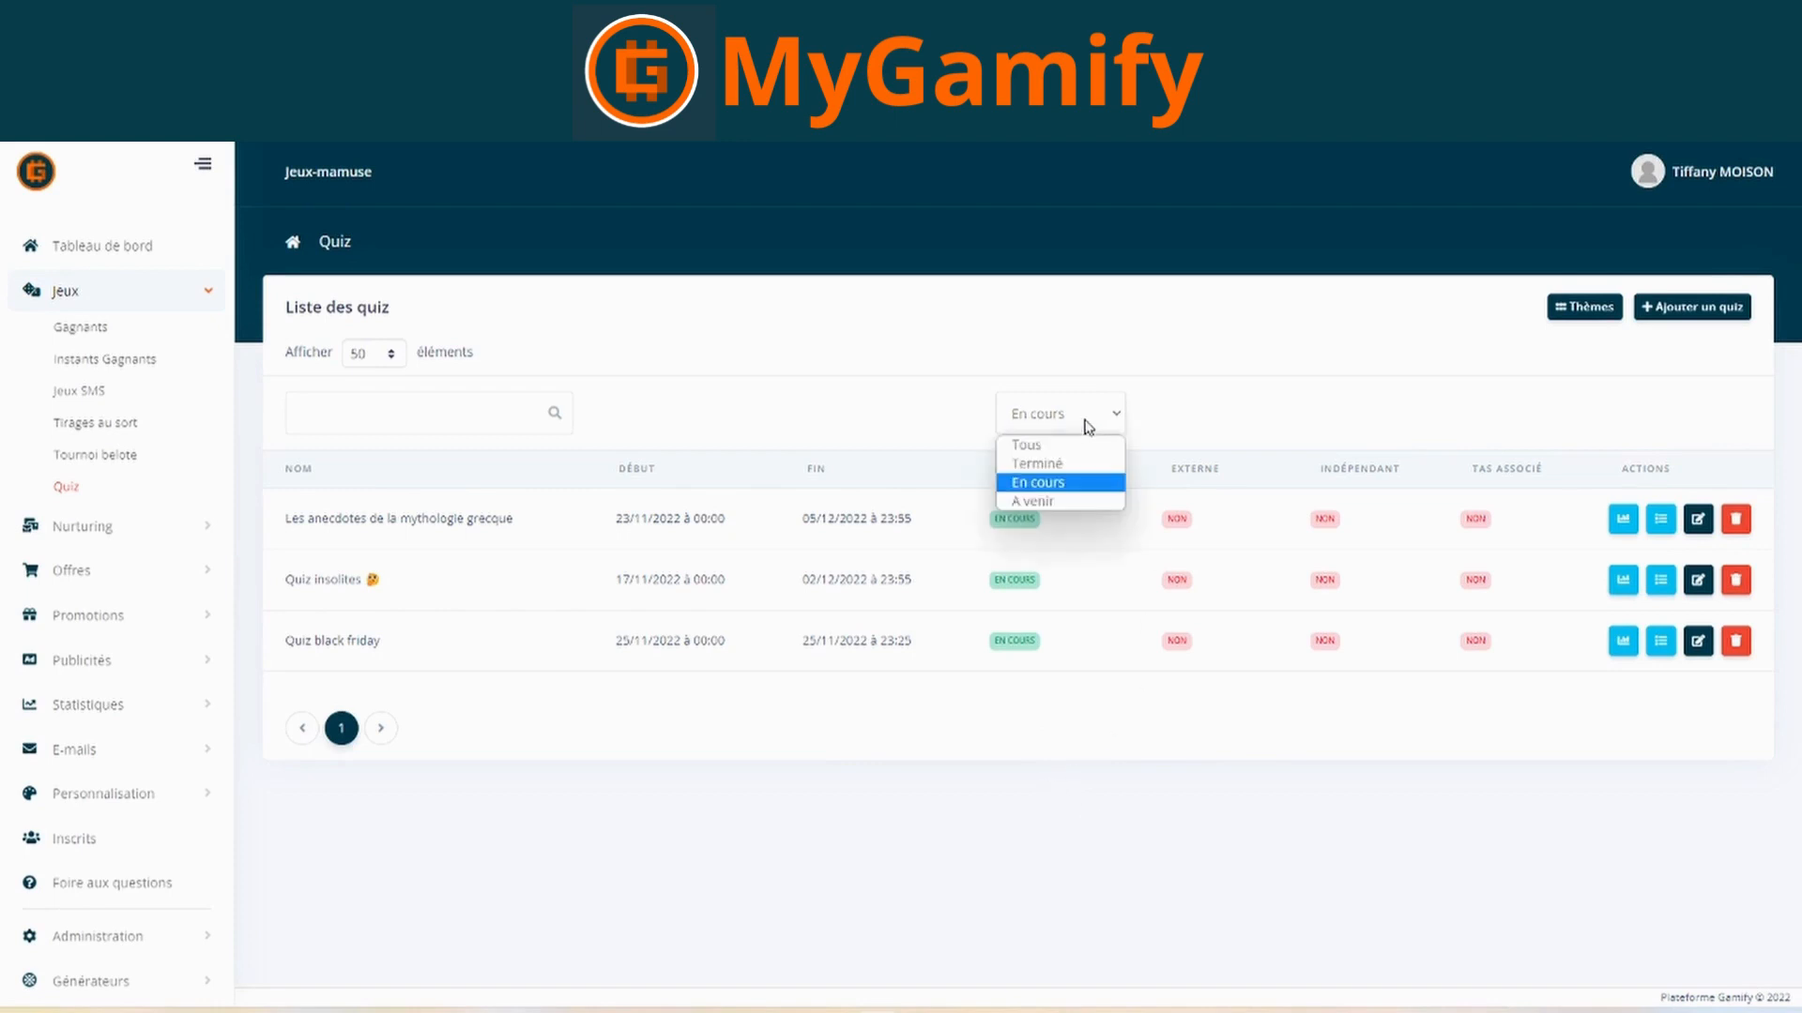
{"action": "left_click", "coordinate": [1039, 465]}
{"action": "left_click", "coordinate": [1046, 414]}
{"action": "left_click", "coordinate": [1030, 481]}
{"action": "left_click", "coordinate": [1030, 420]}
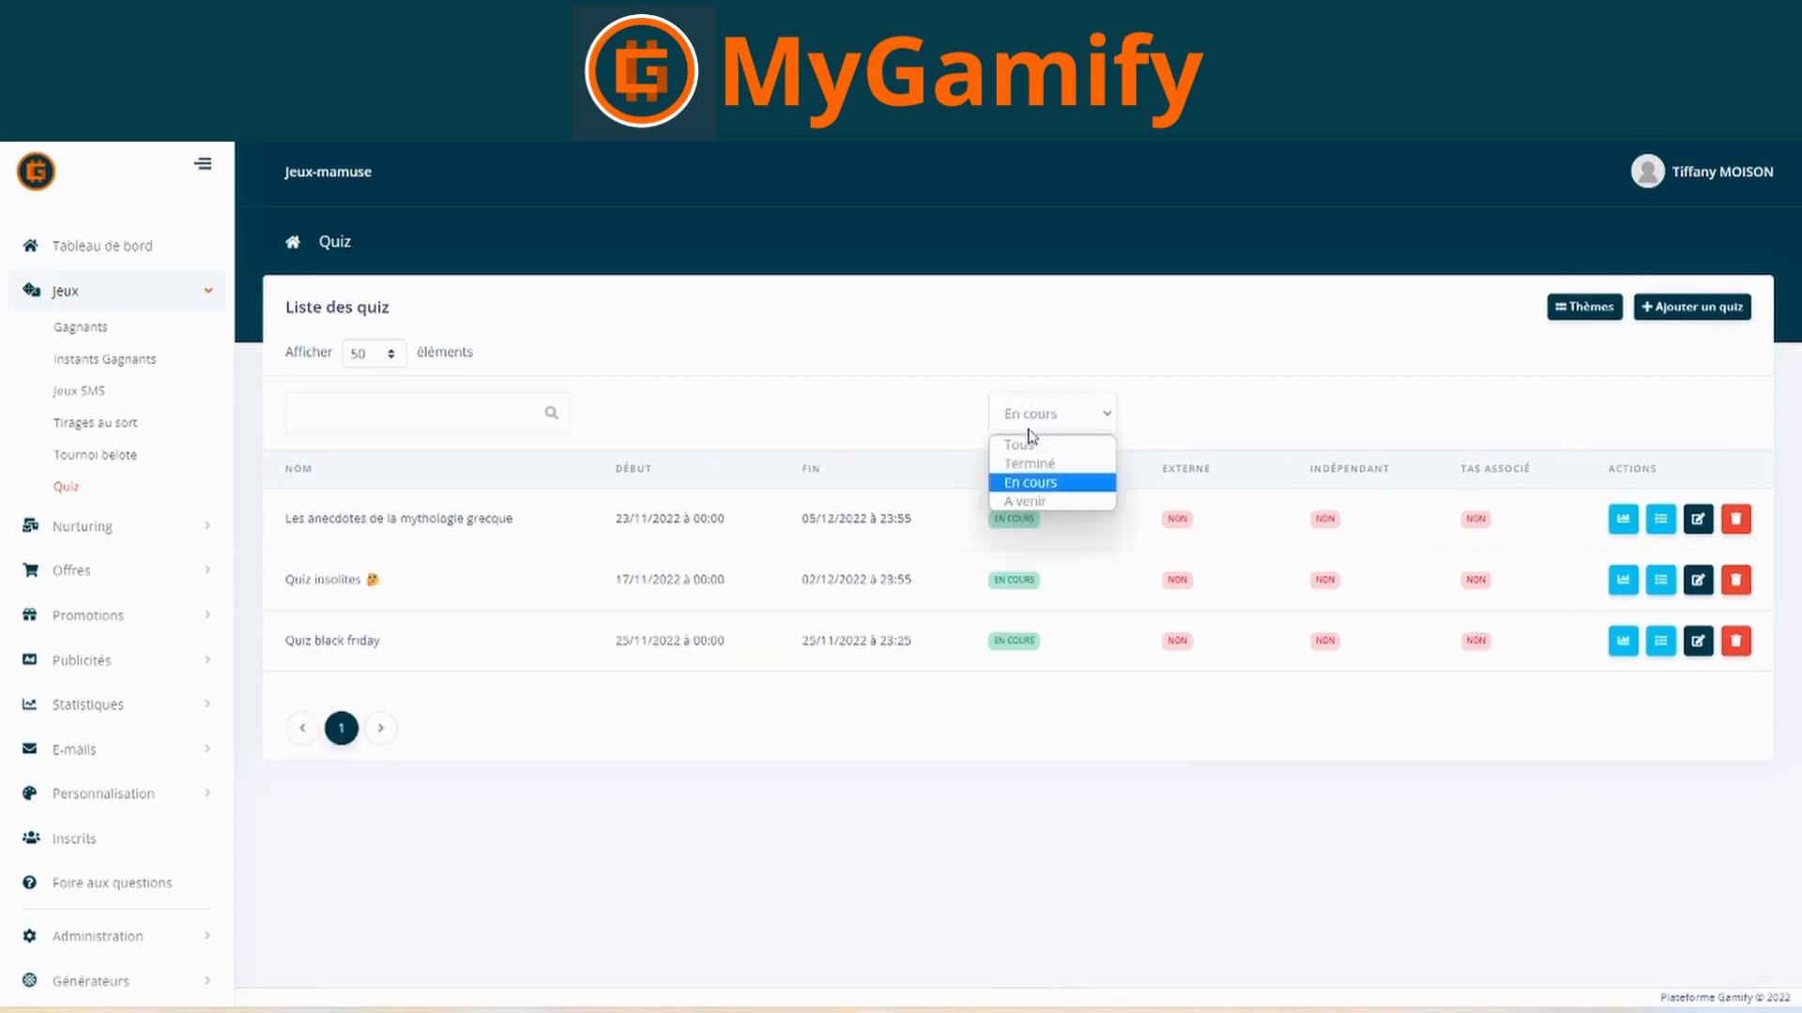
{"action": "left_click", "coordinate": [1017, 502]}
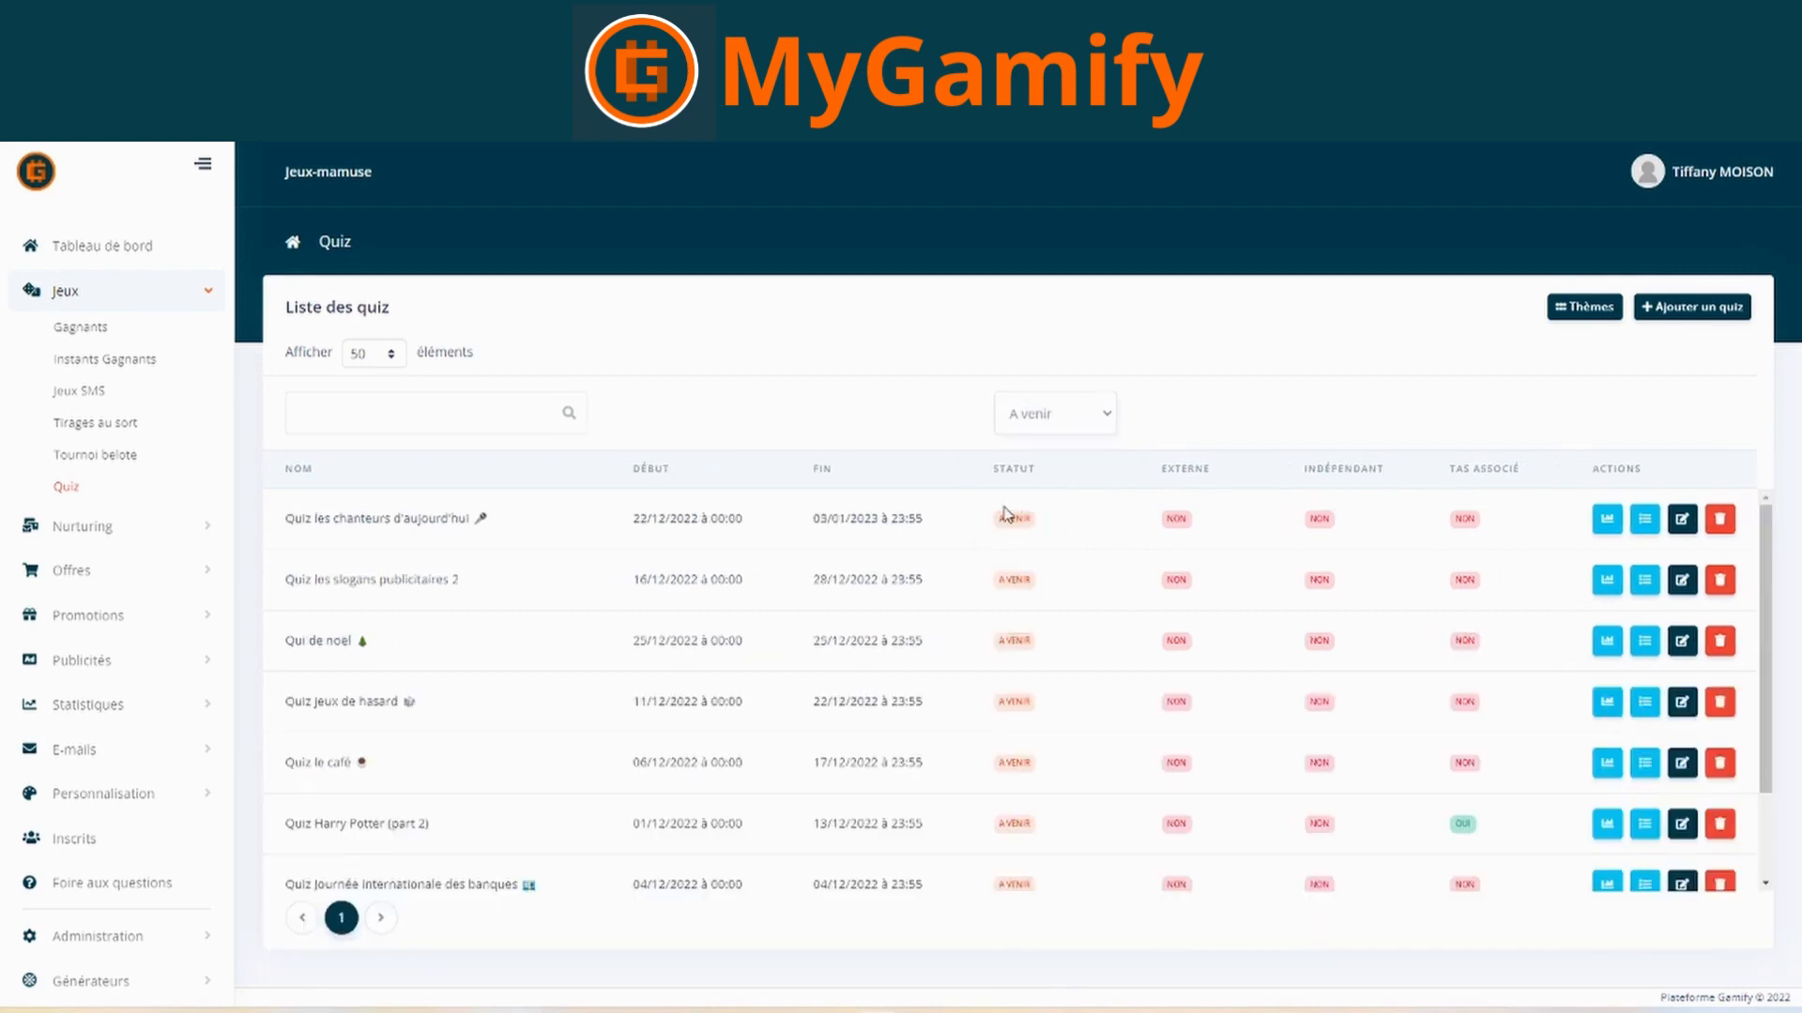
{"action": "left_click", "coordinate": [435, 414]}
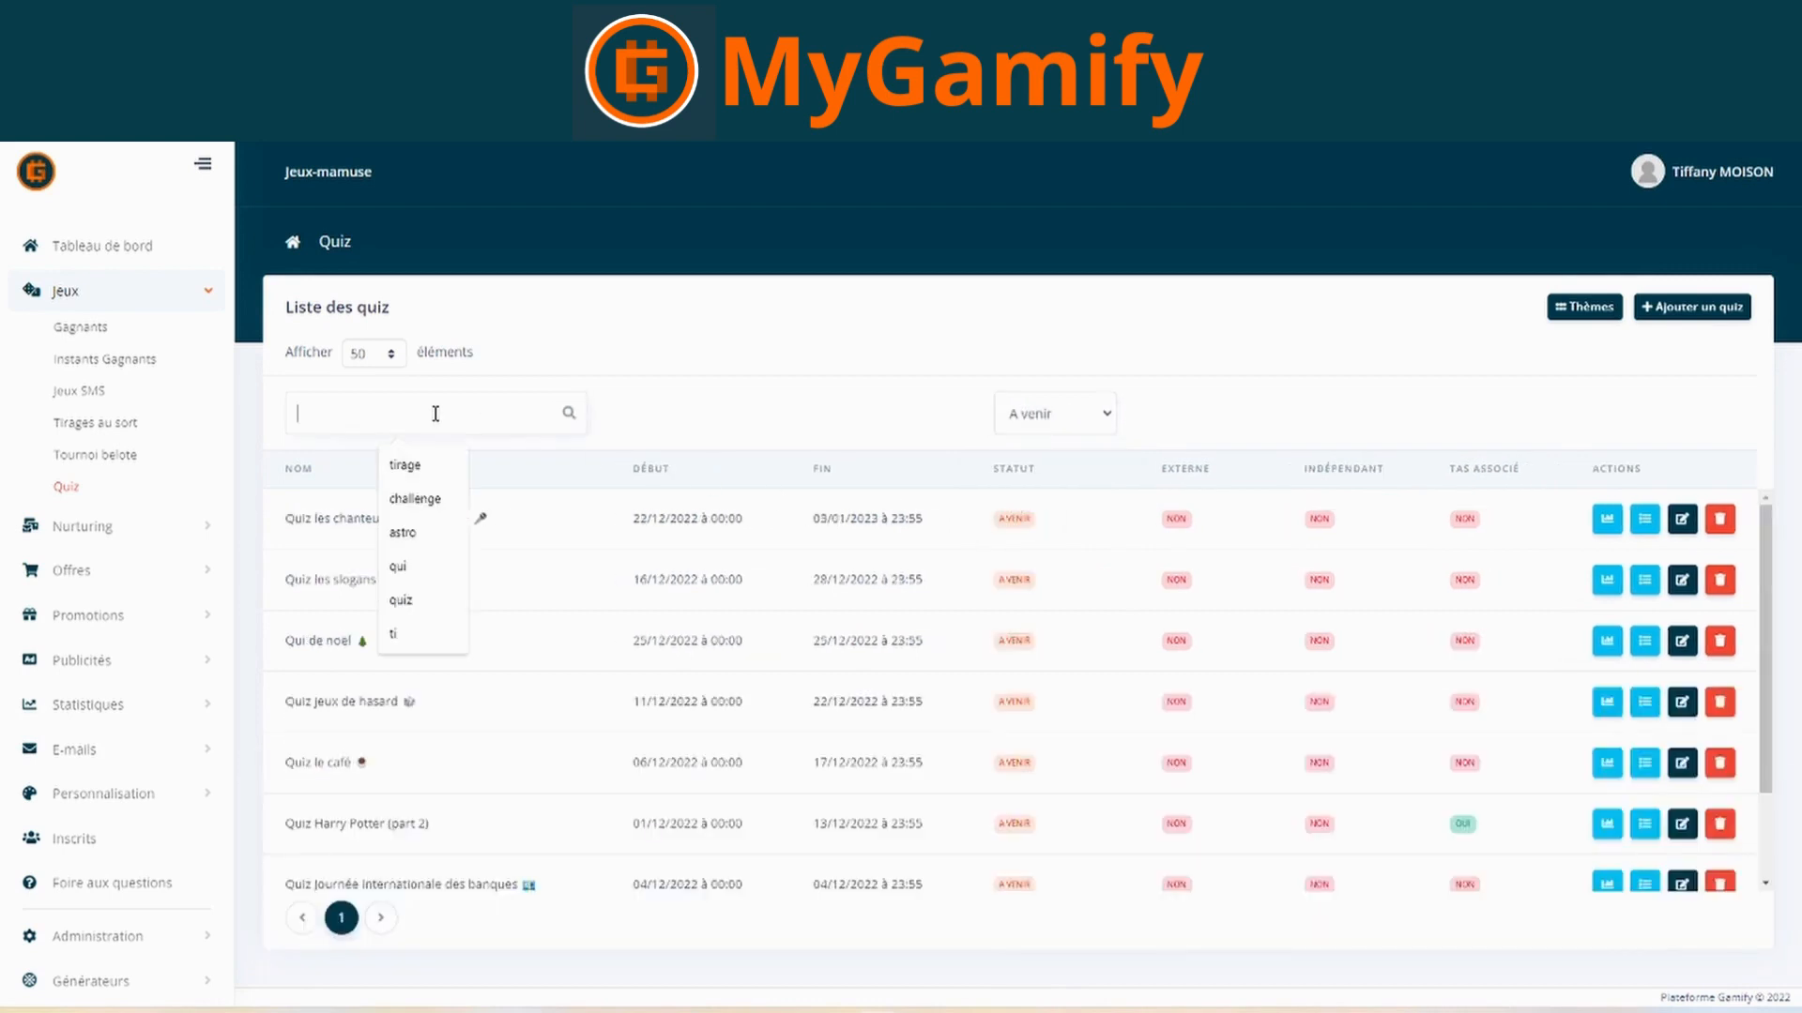
{"action": "type", "text": "quiz"}
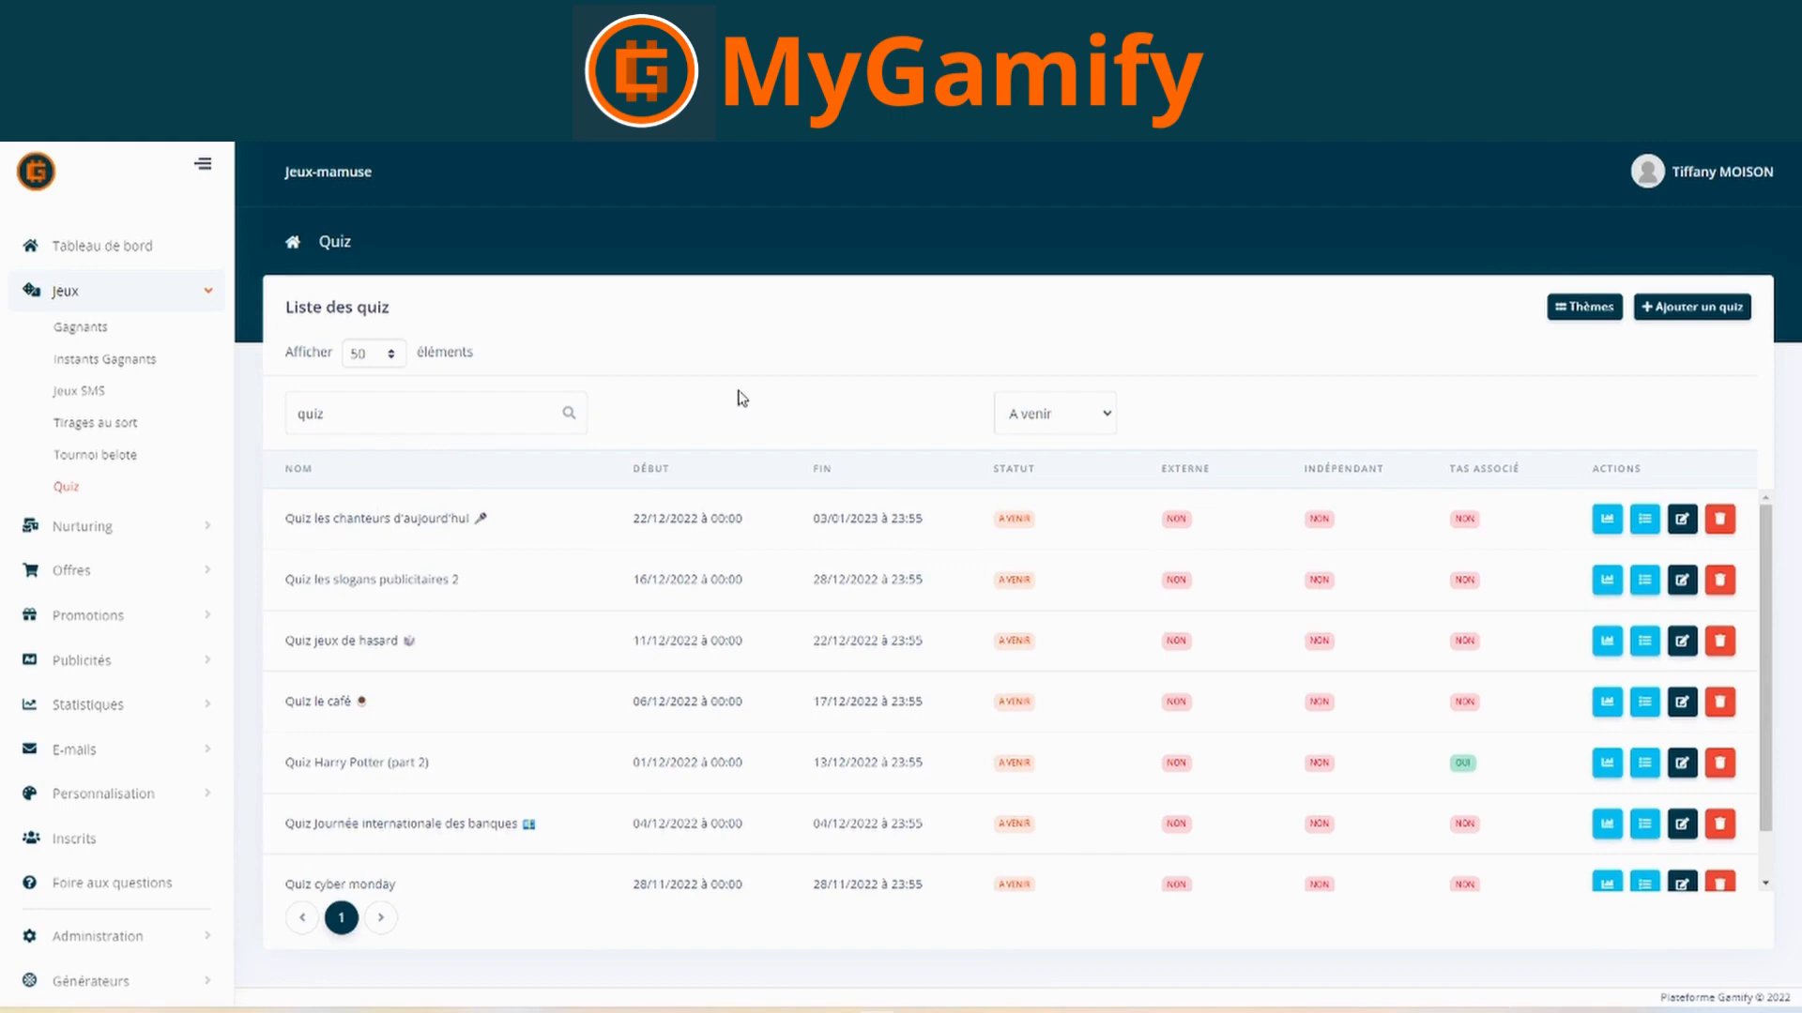
- Start a new quiz and name it "test quiz"
{"action": "left_click", "coordinate": [1690, 319]}
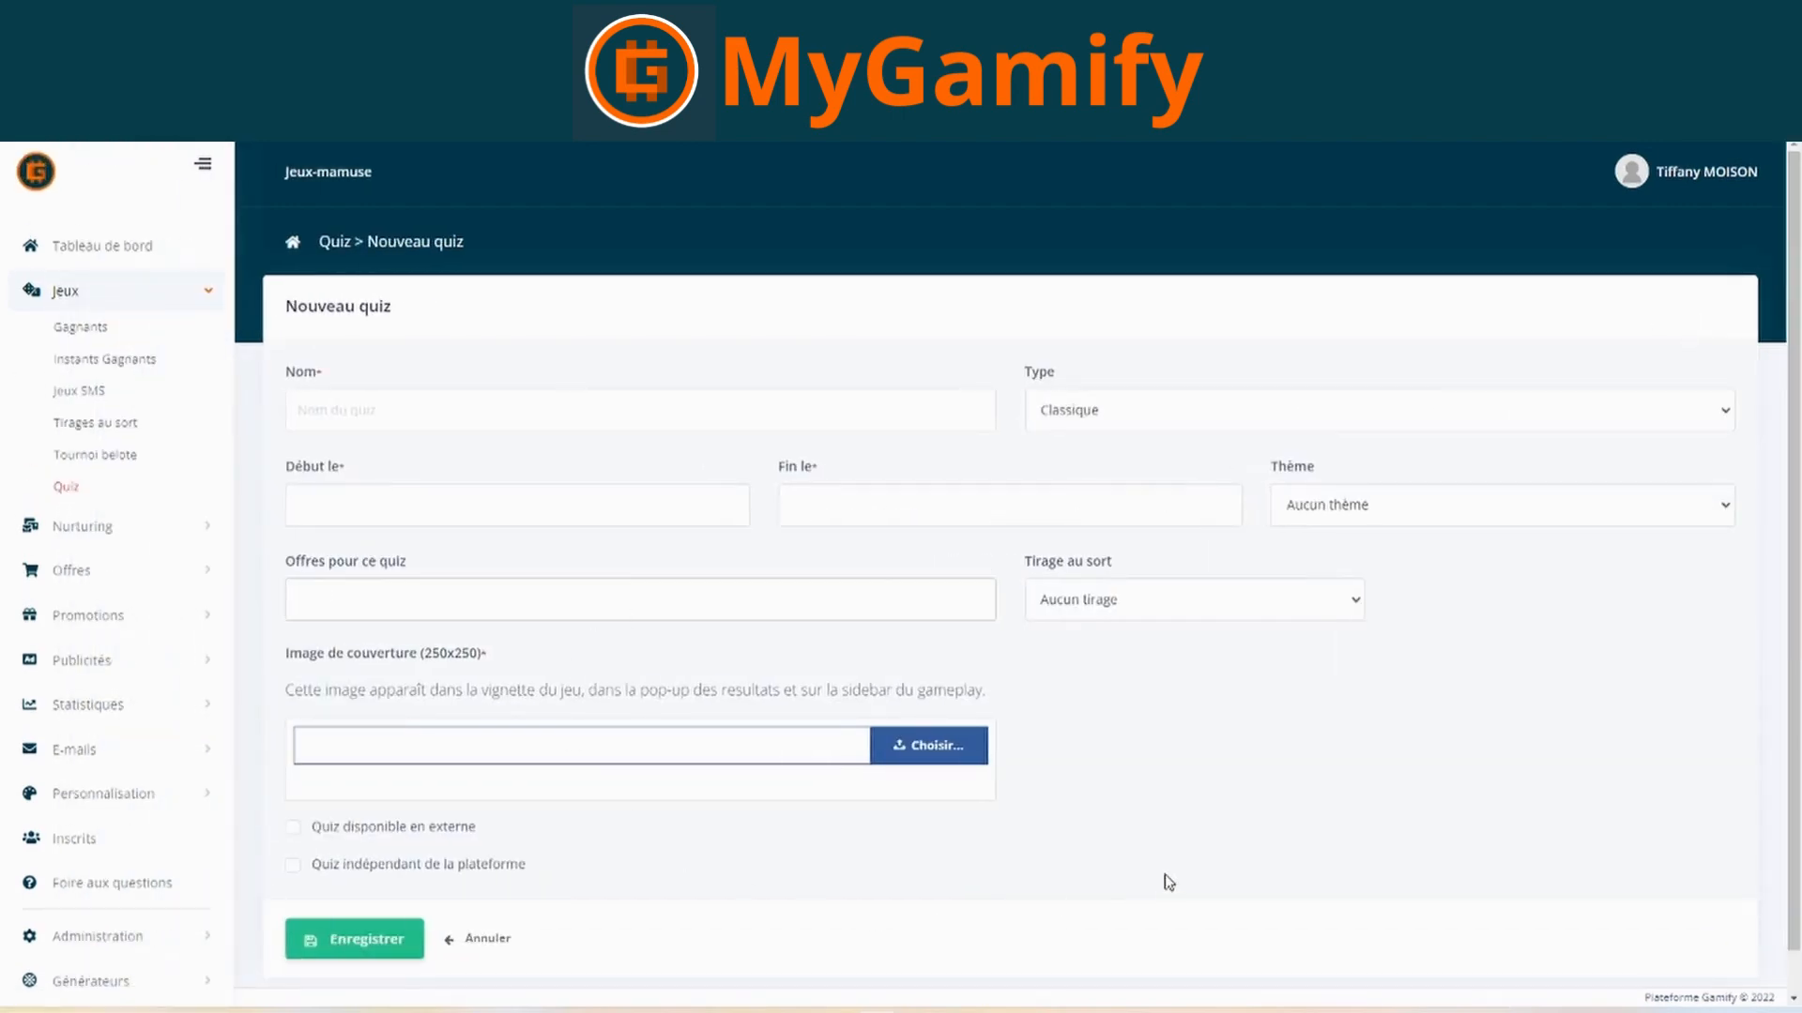
{"action": "scroll", "coordinate": [1194, 822], "scroll_direction": "down", "scroll_amount": 1}
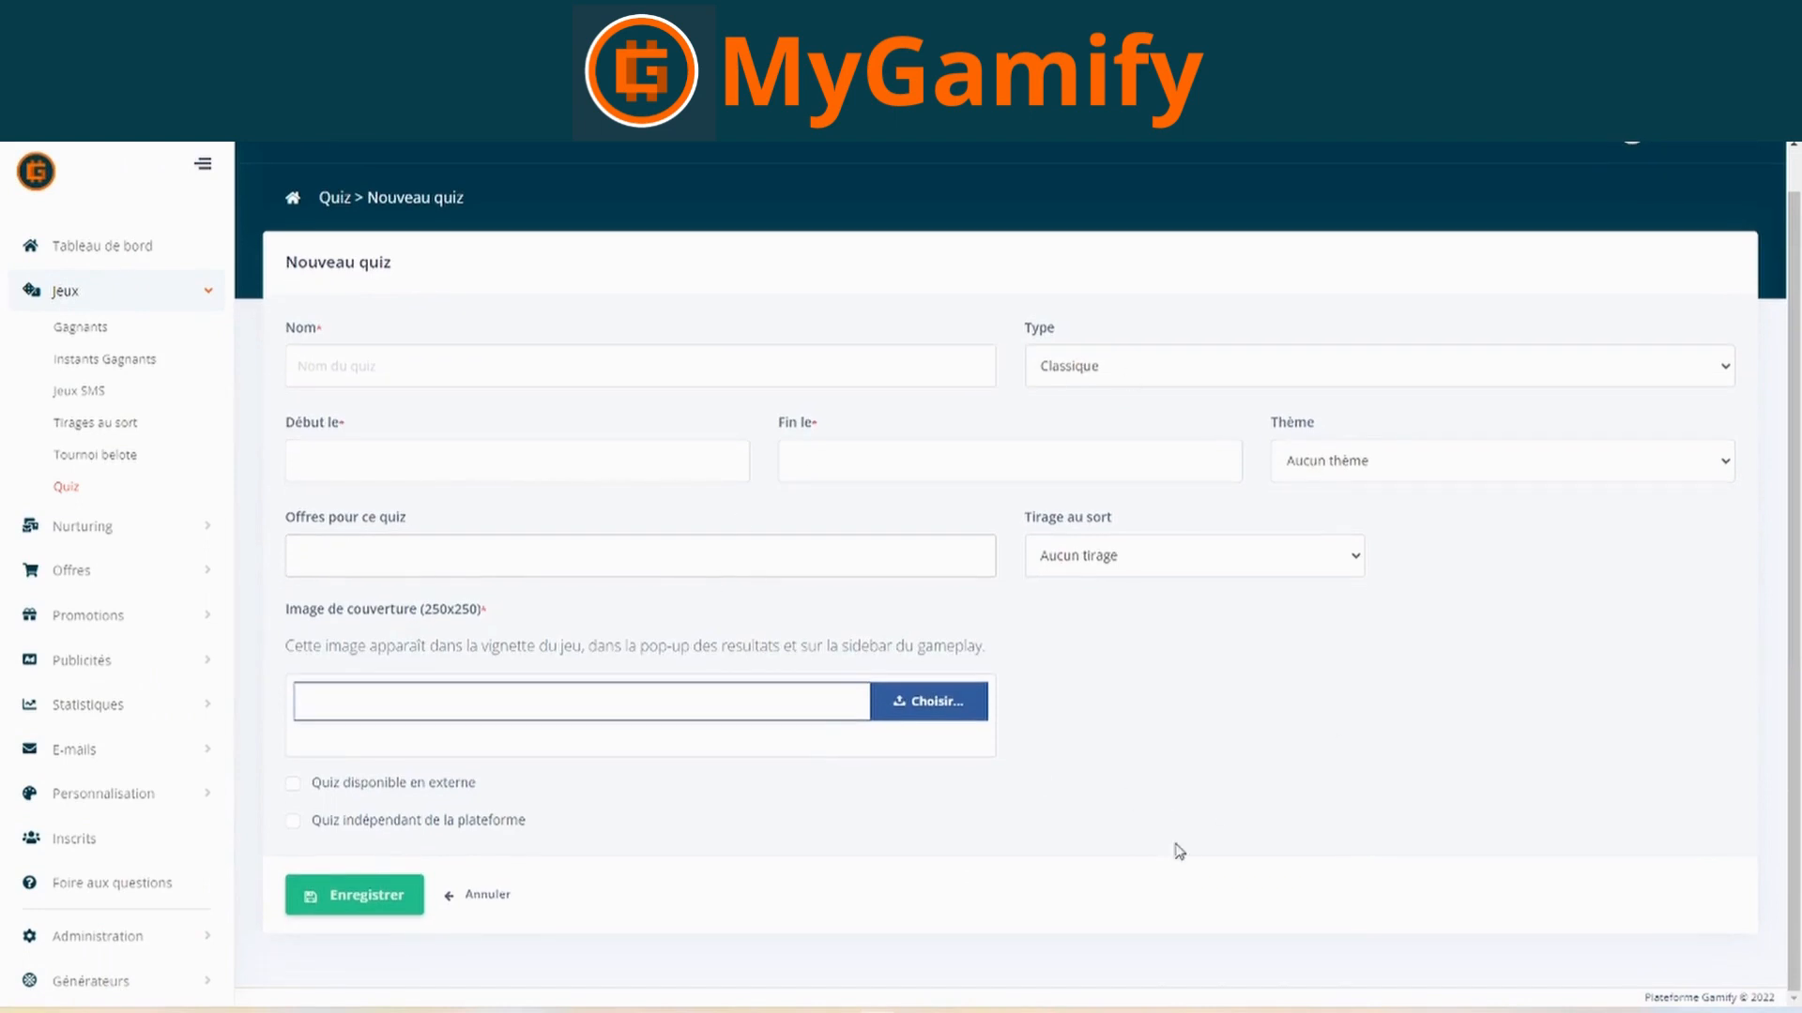
{"action": "scroll", "coordinate": [1179, 851], "scroll_direction": "up", "scroll_amount": 1}
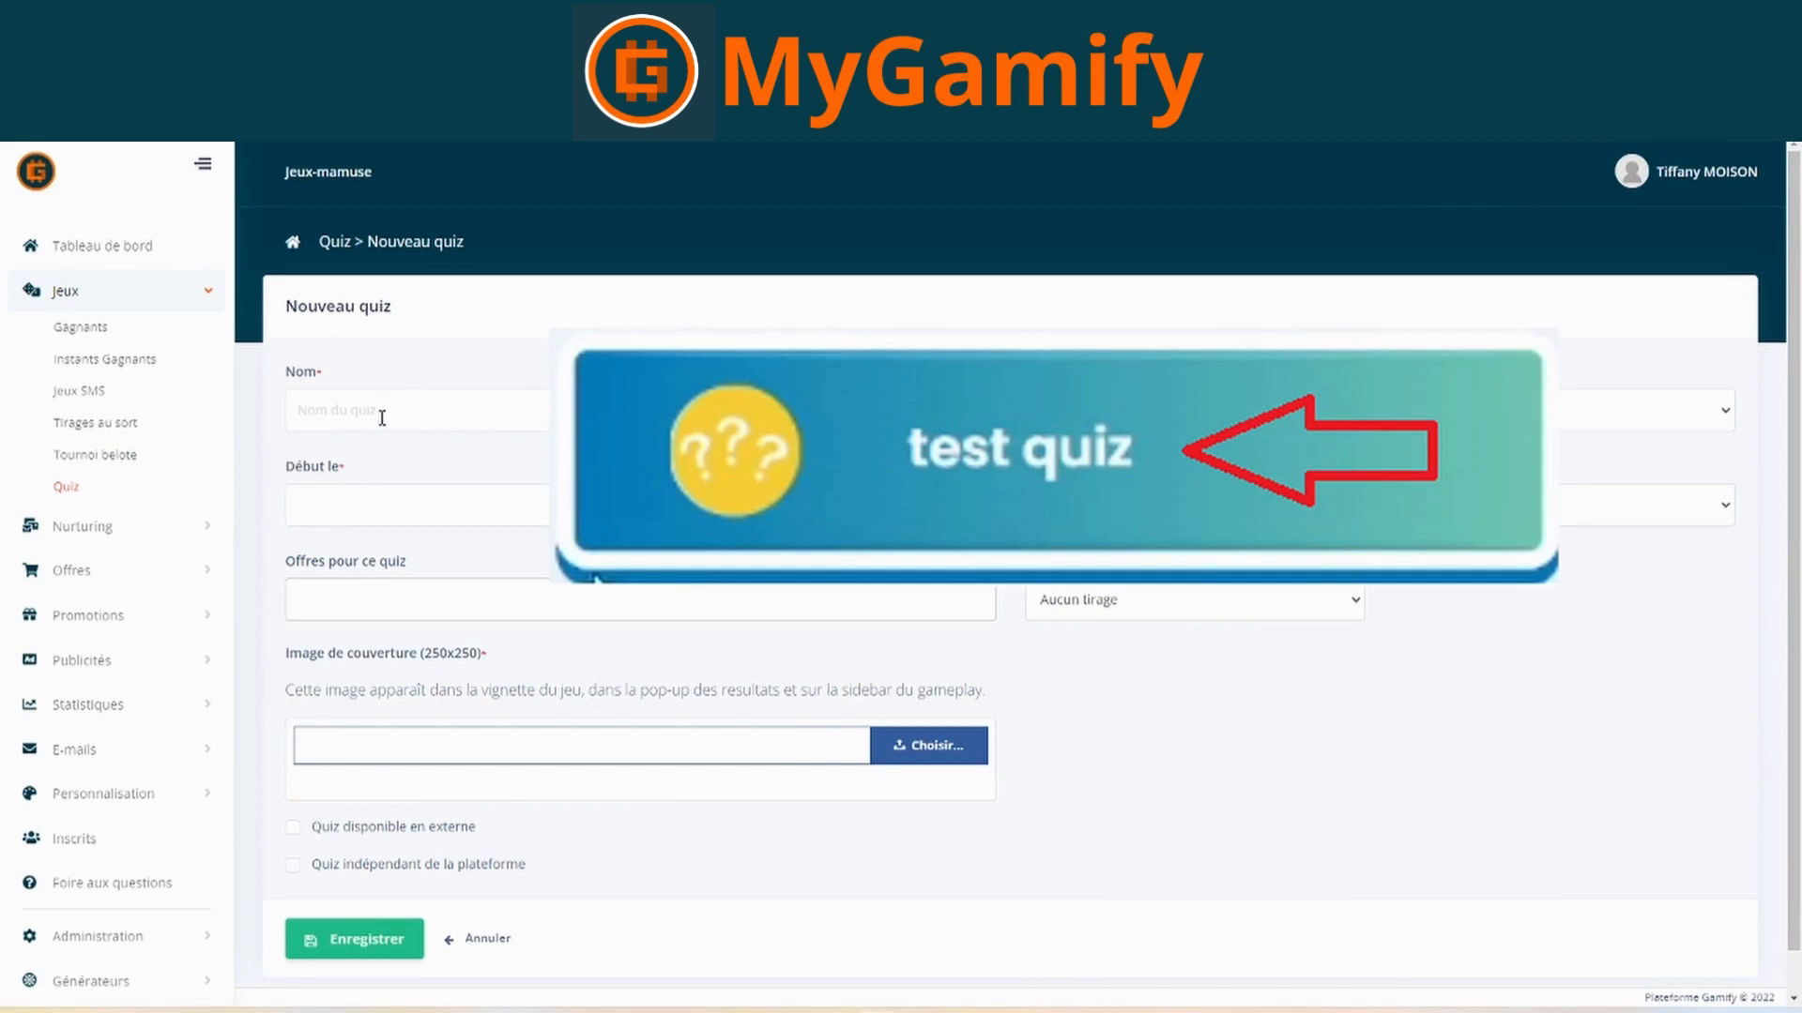
{"action": "left_click", "coordinate": [382, 417]}
{"action": "type", "text": "tes"}
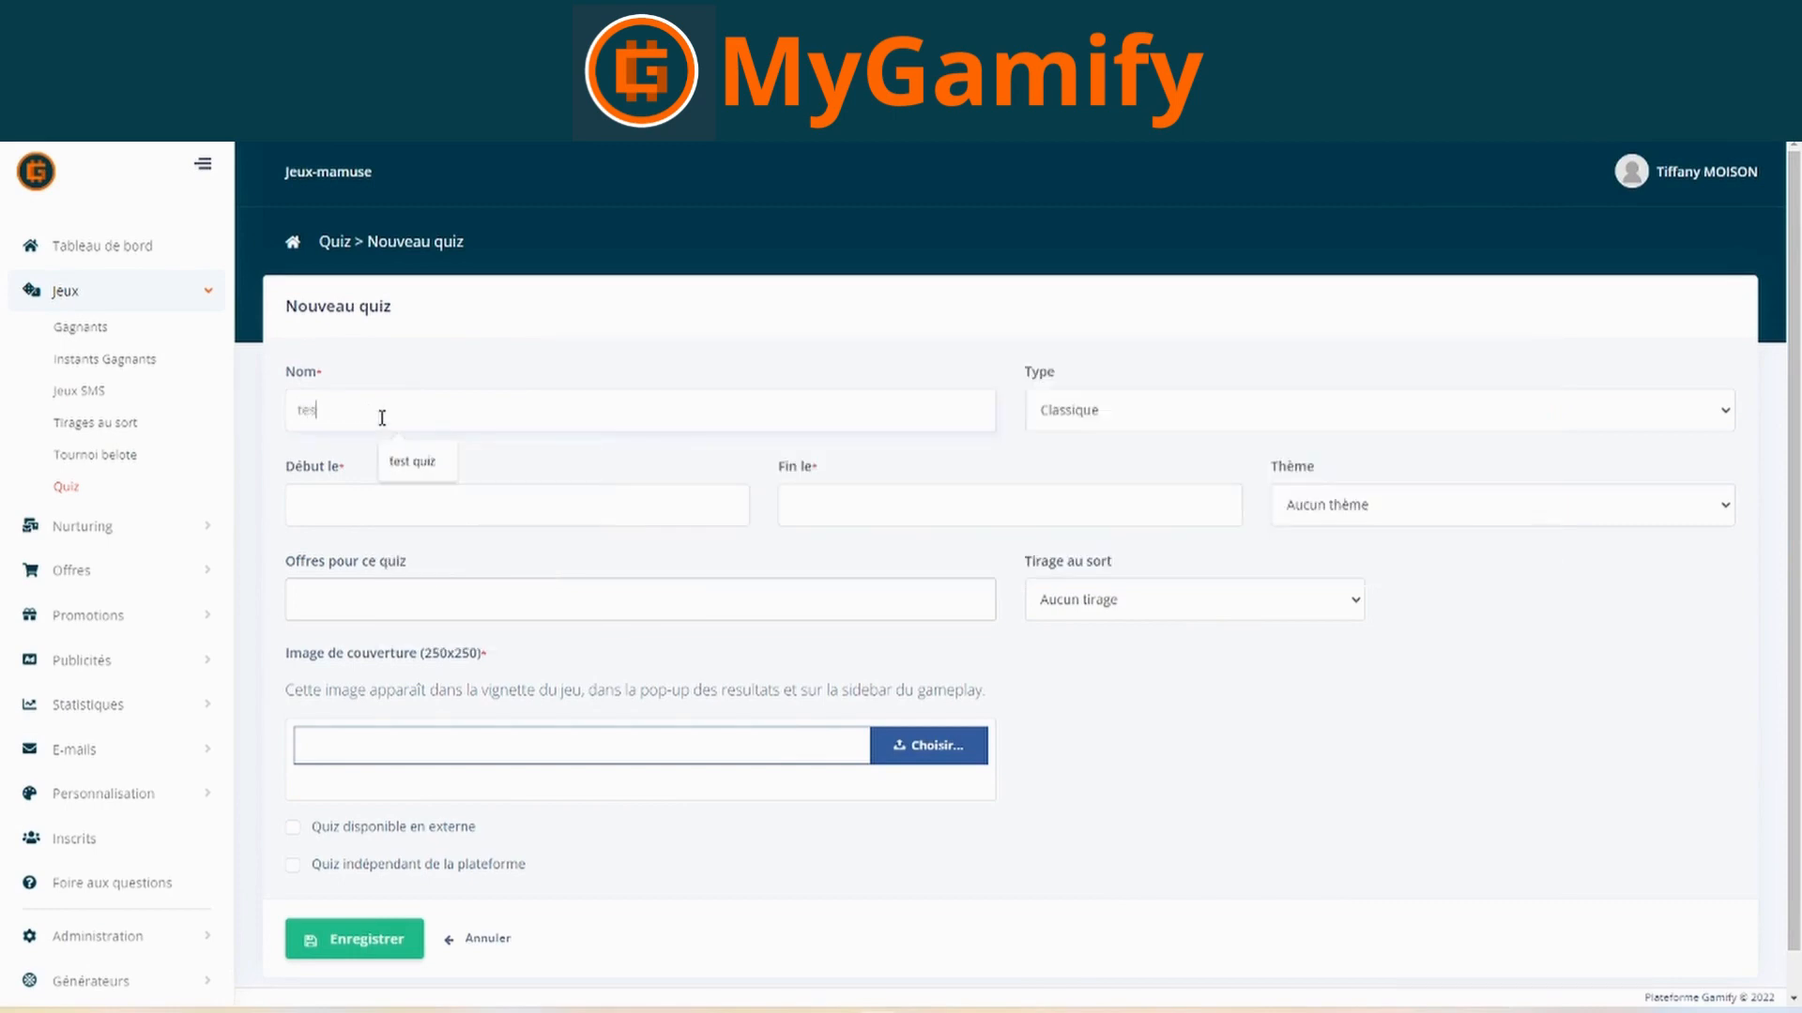
{"action": "type", "text": "t quiz"}
- Try the Chrono type for the quiz and set the type back to Classique
{"action": "left_click", "coordinate": [1109, 426]}
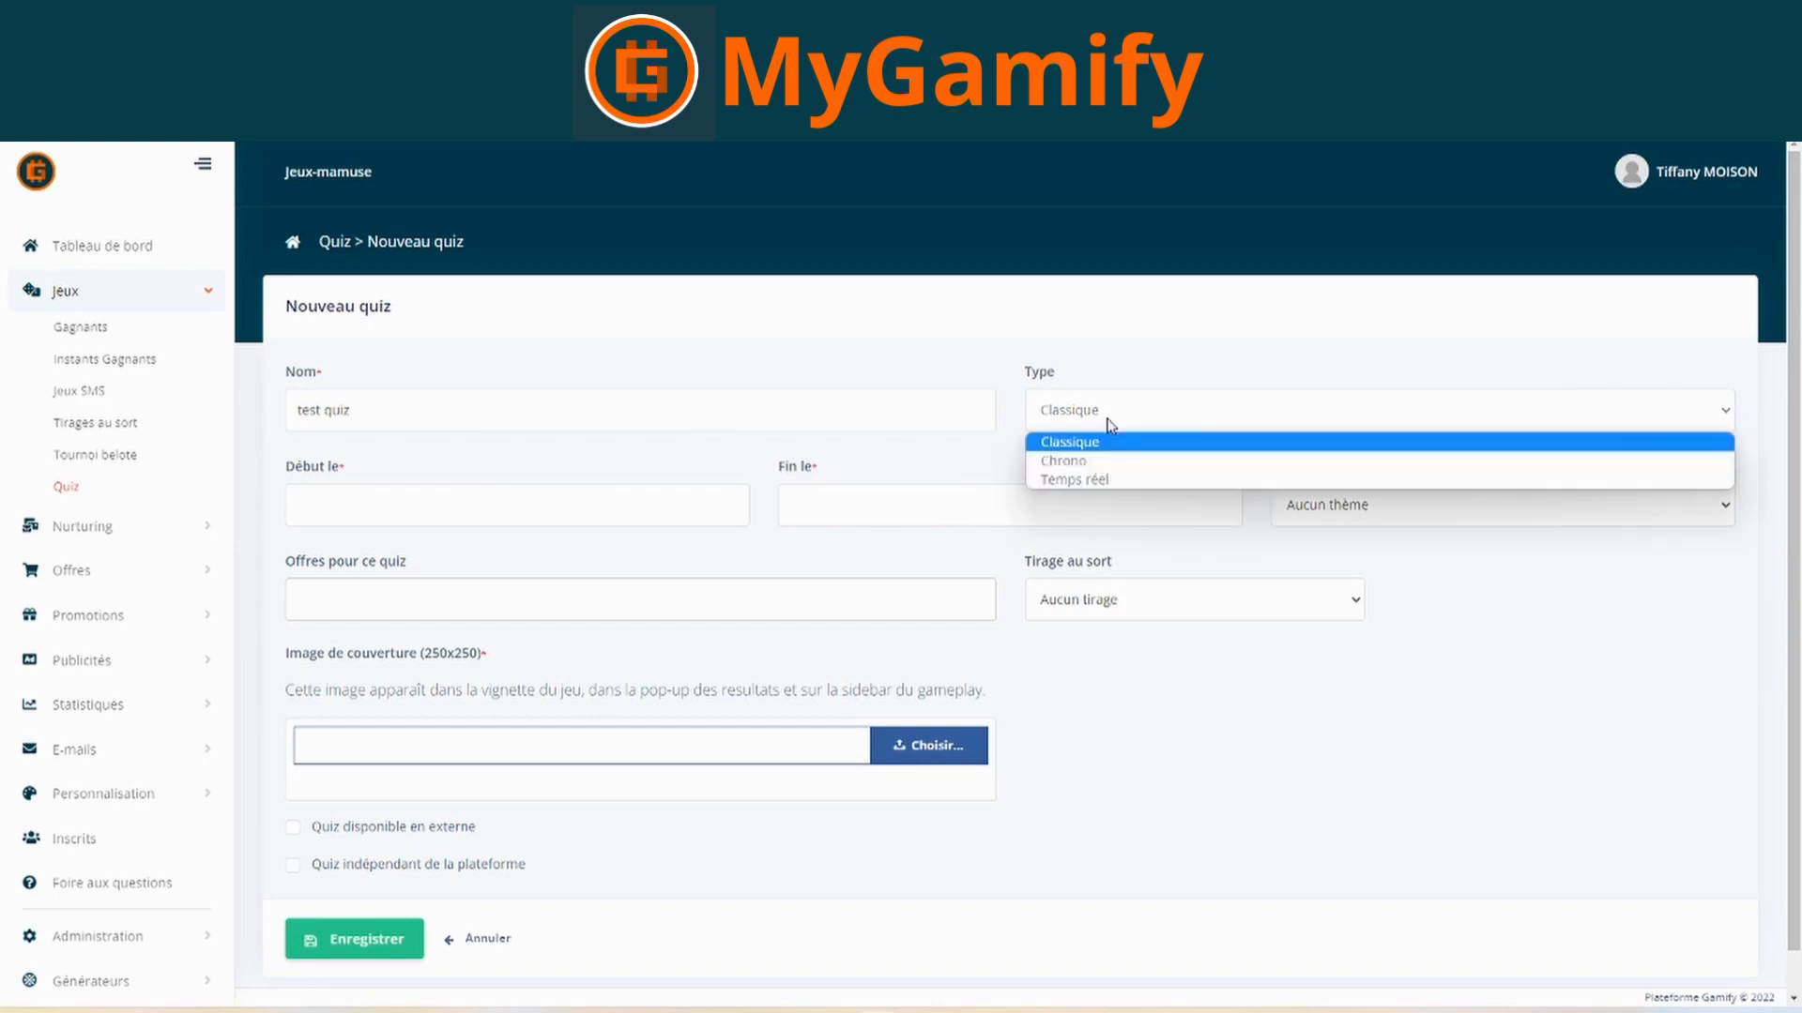
{"action": "left_click", "coordinate": [1103, 447]}
{"action": "left_click", "coordinate": [1105, 420]}
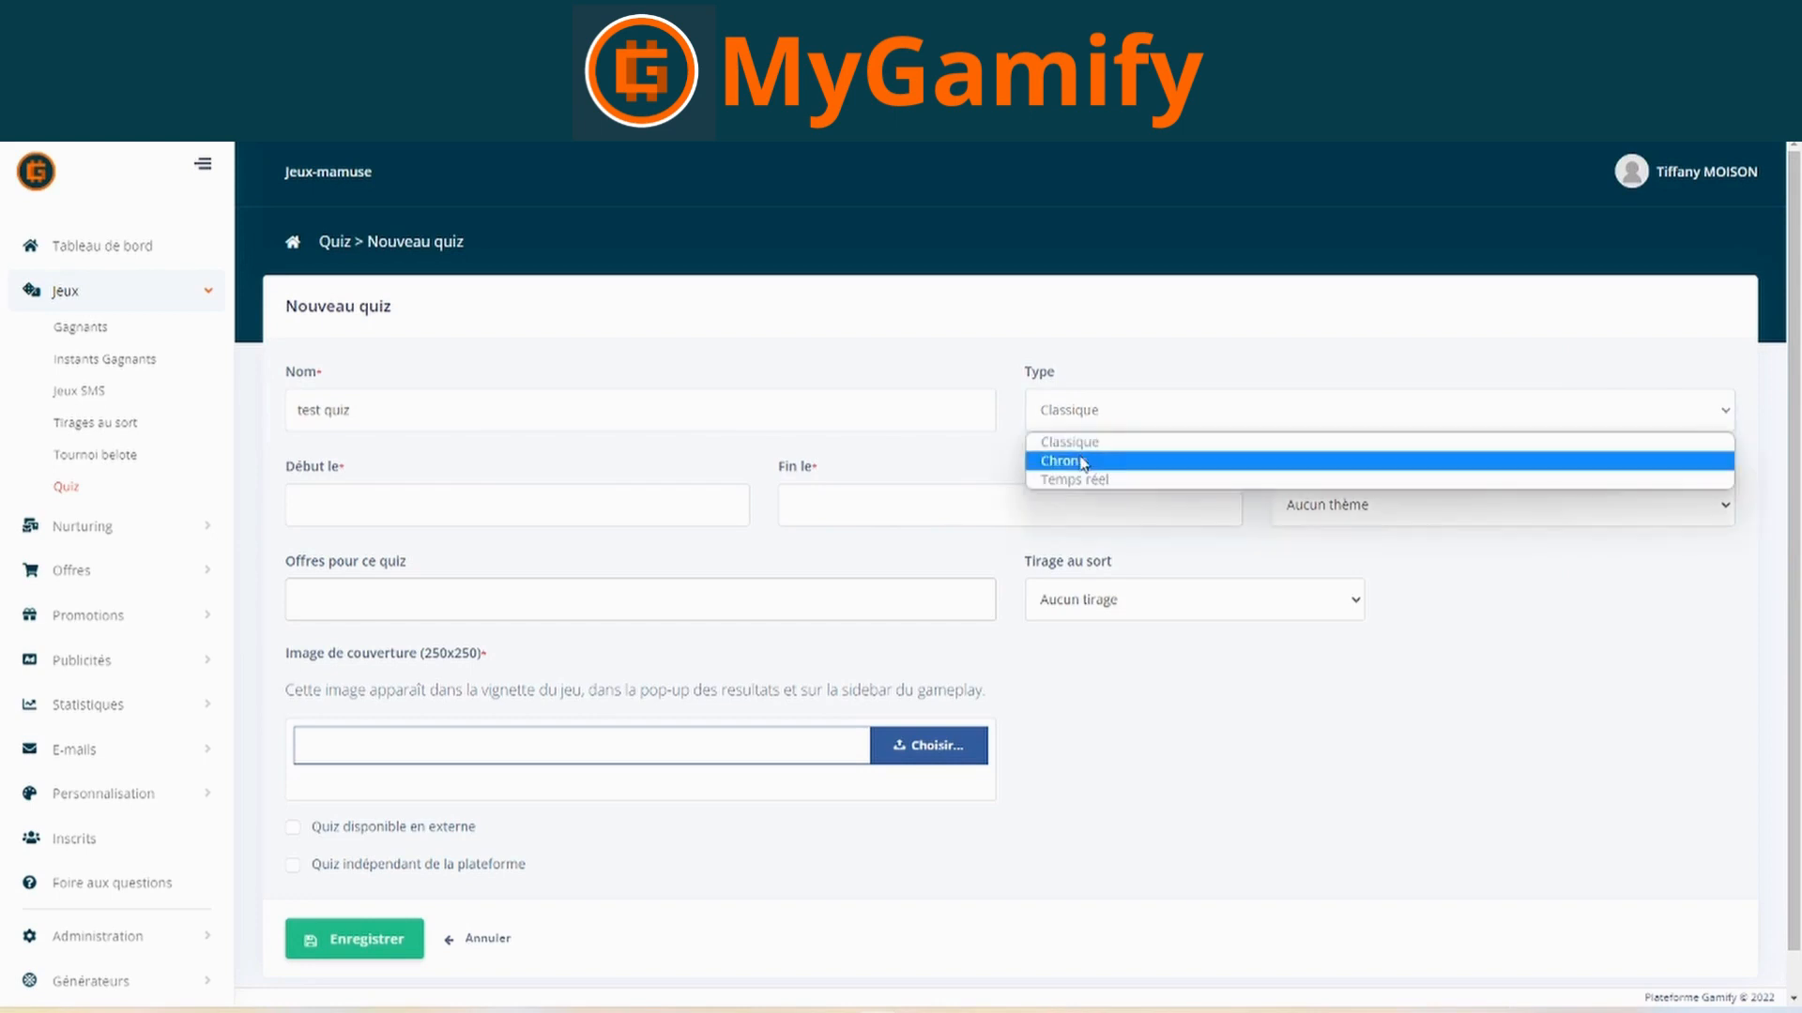
{"action": "left_click", "coordinate": [1084, 462]}
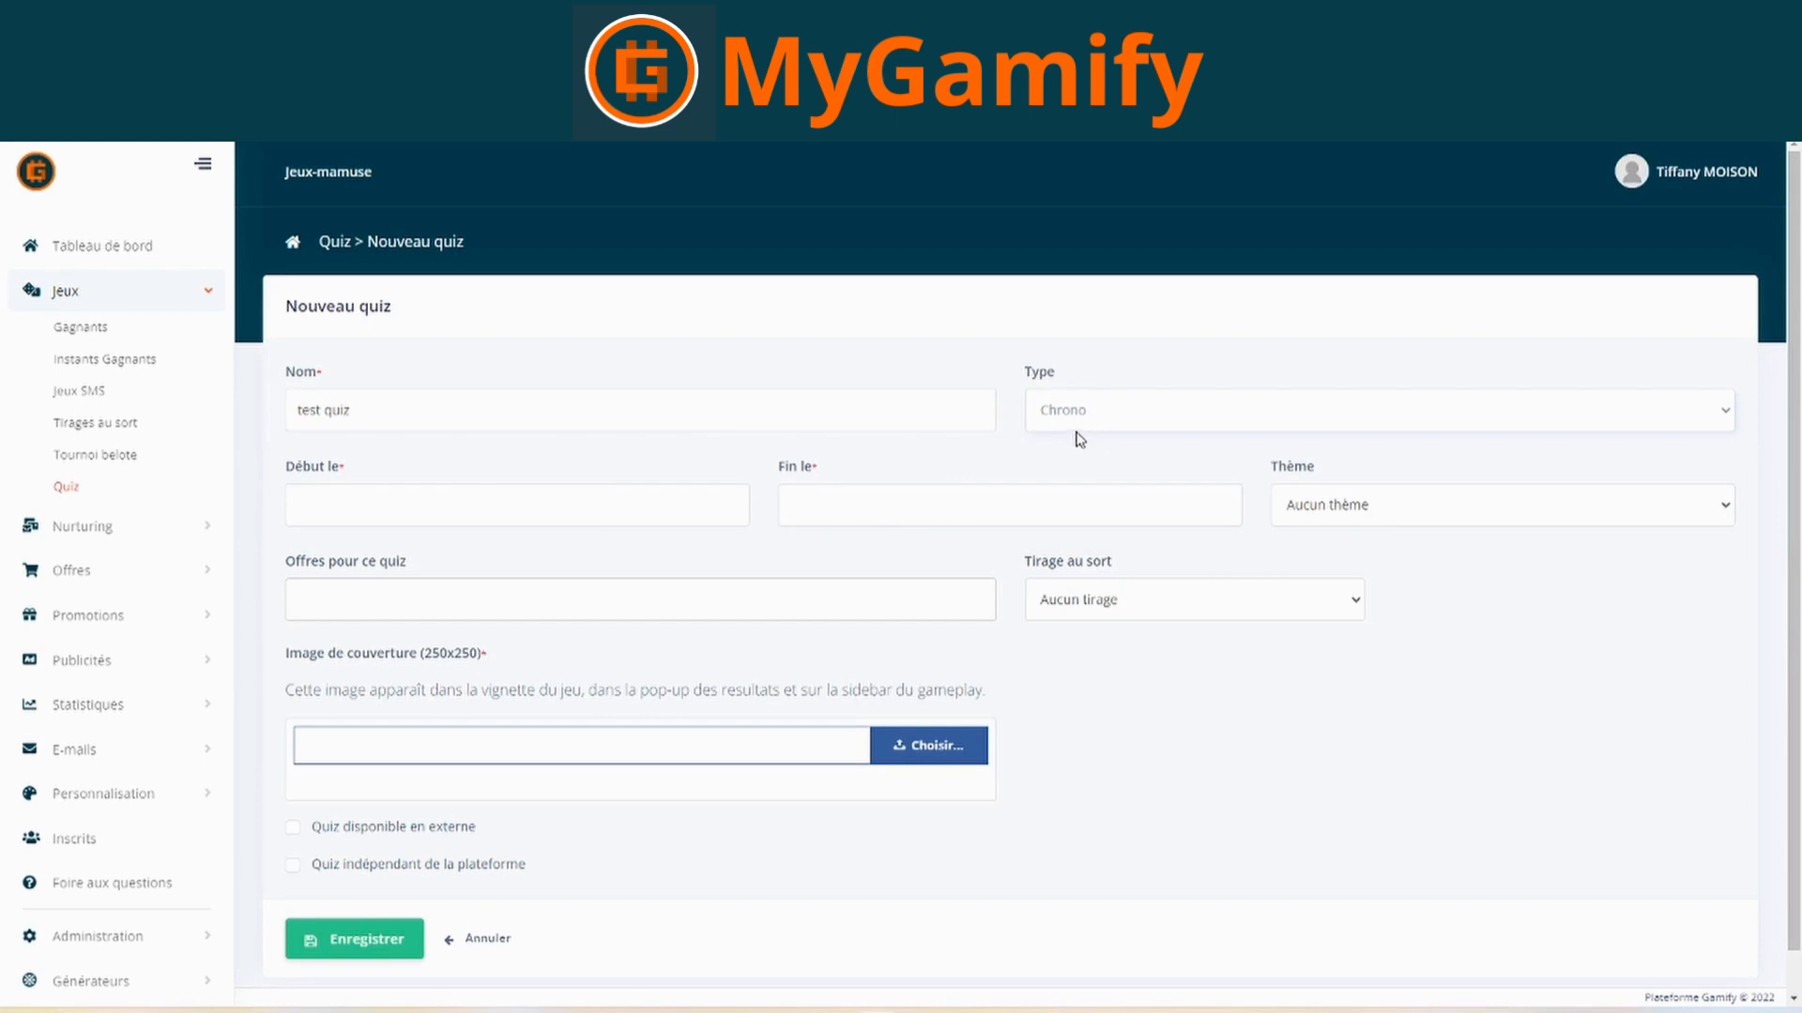
{"action": "left_click", "coordinate": [1078, 419]}
{"action": "left_click", "coordinate": [1071, 439]}
- Set the quiz to start on 25/11/2022 at 10:55 and end on 26/11/2022 at 11:06
{"action": "left_click", "coordinate": [576, 514]}
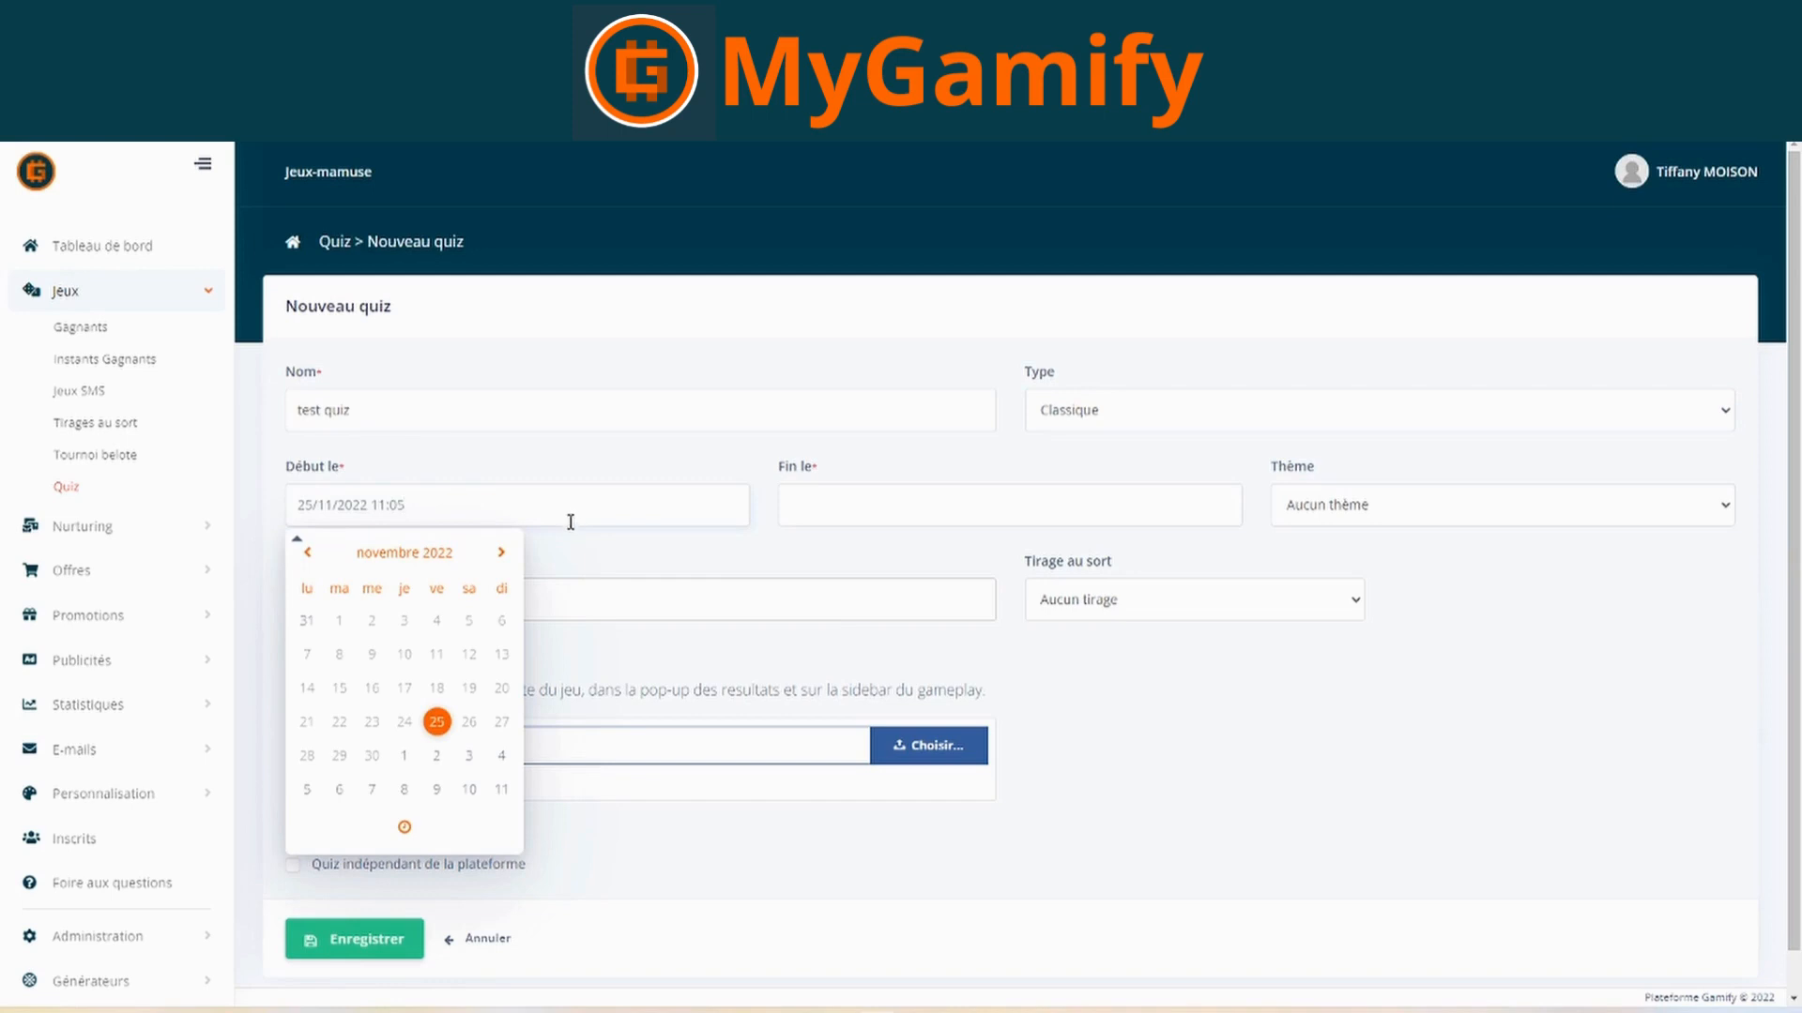
{"action": "left_click", "coordinate": [402, 828]}
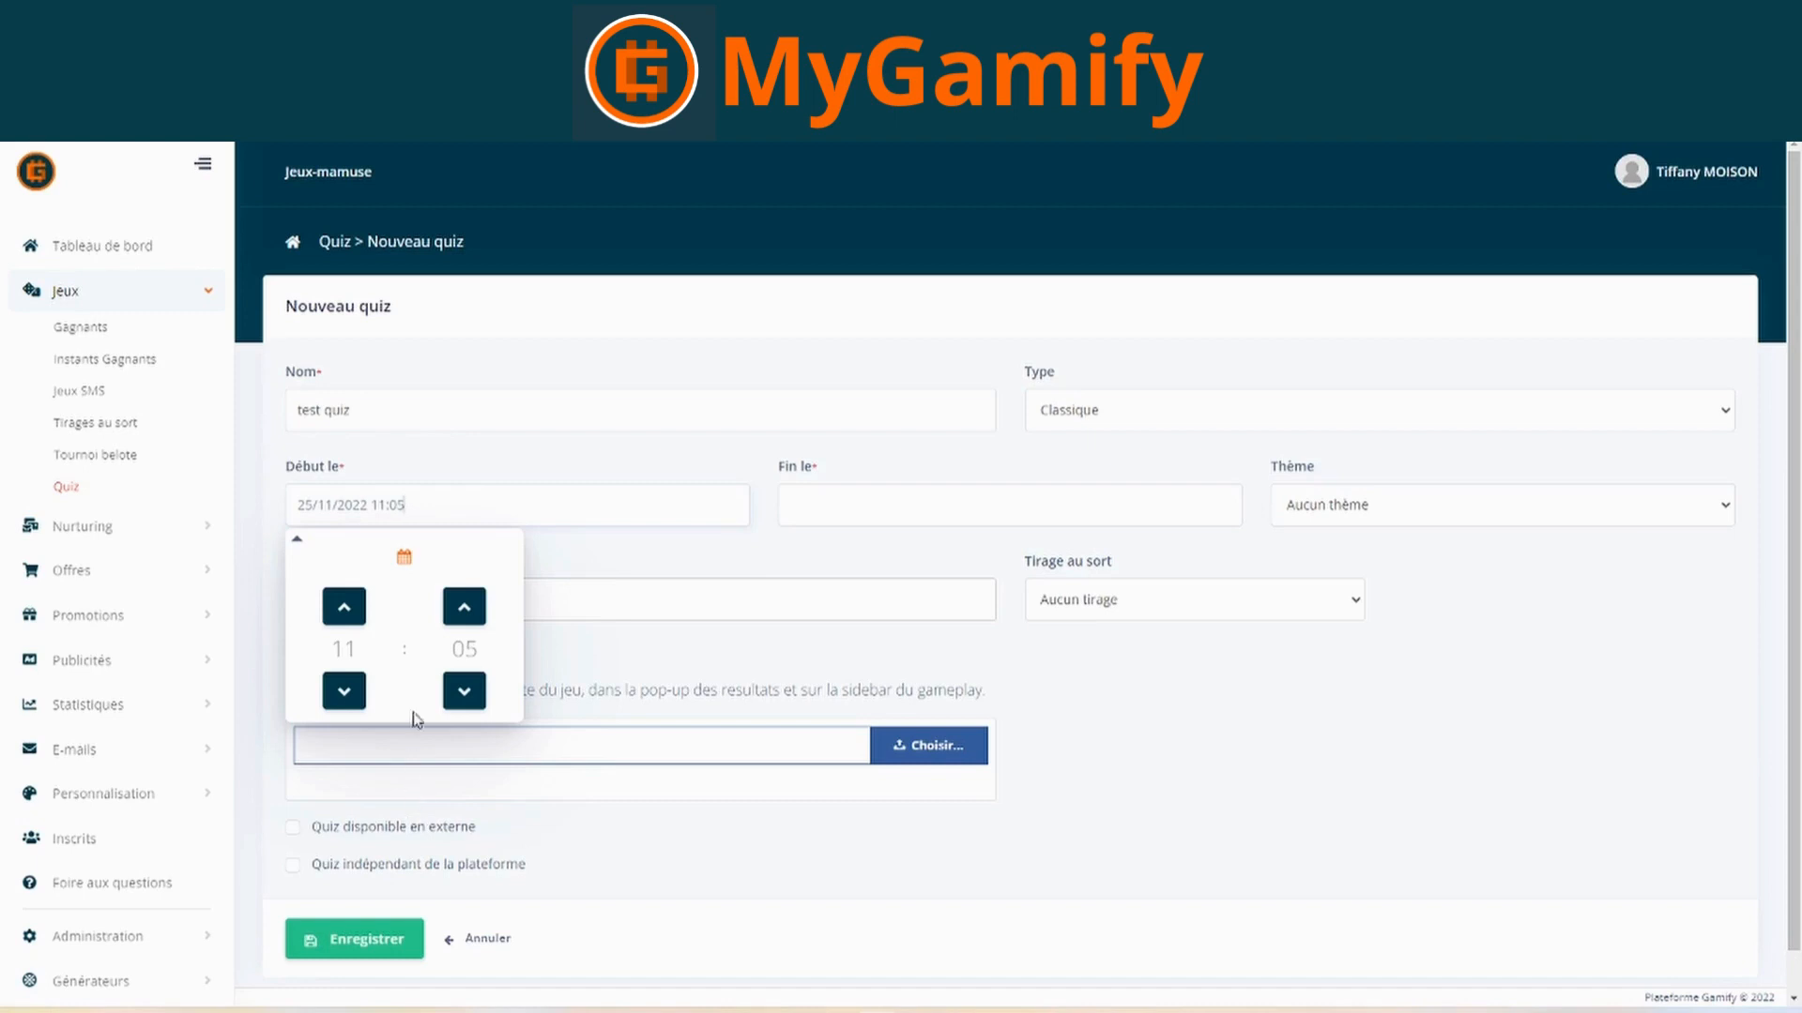
{"action": "left_click", "coordinate": [358, 648]}
{"action": "left_click", "coordinate": [433, 652]}
{"action": "left_click", "coordinate": [465, 649]}
{"action": "left_click", "coordinate": [489, 654]}
{"action": "key", "text": "Tab"}
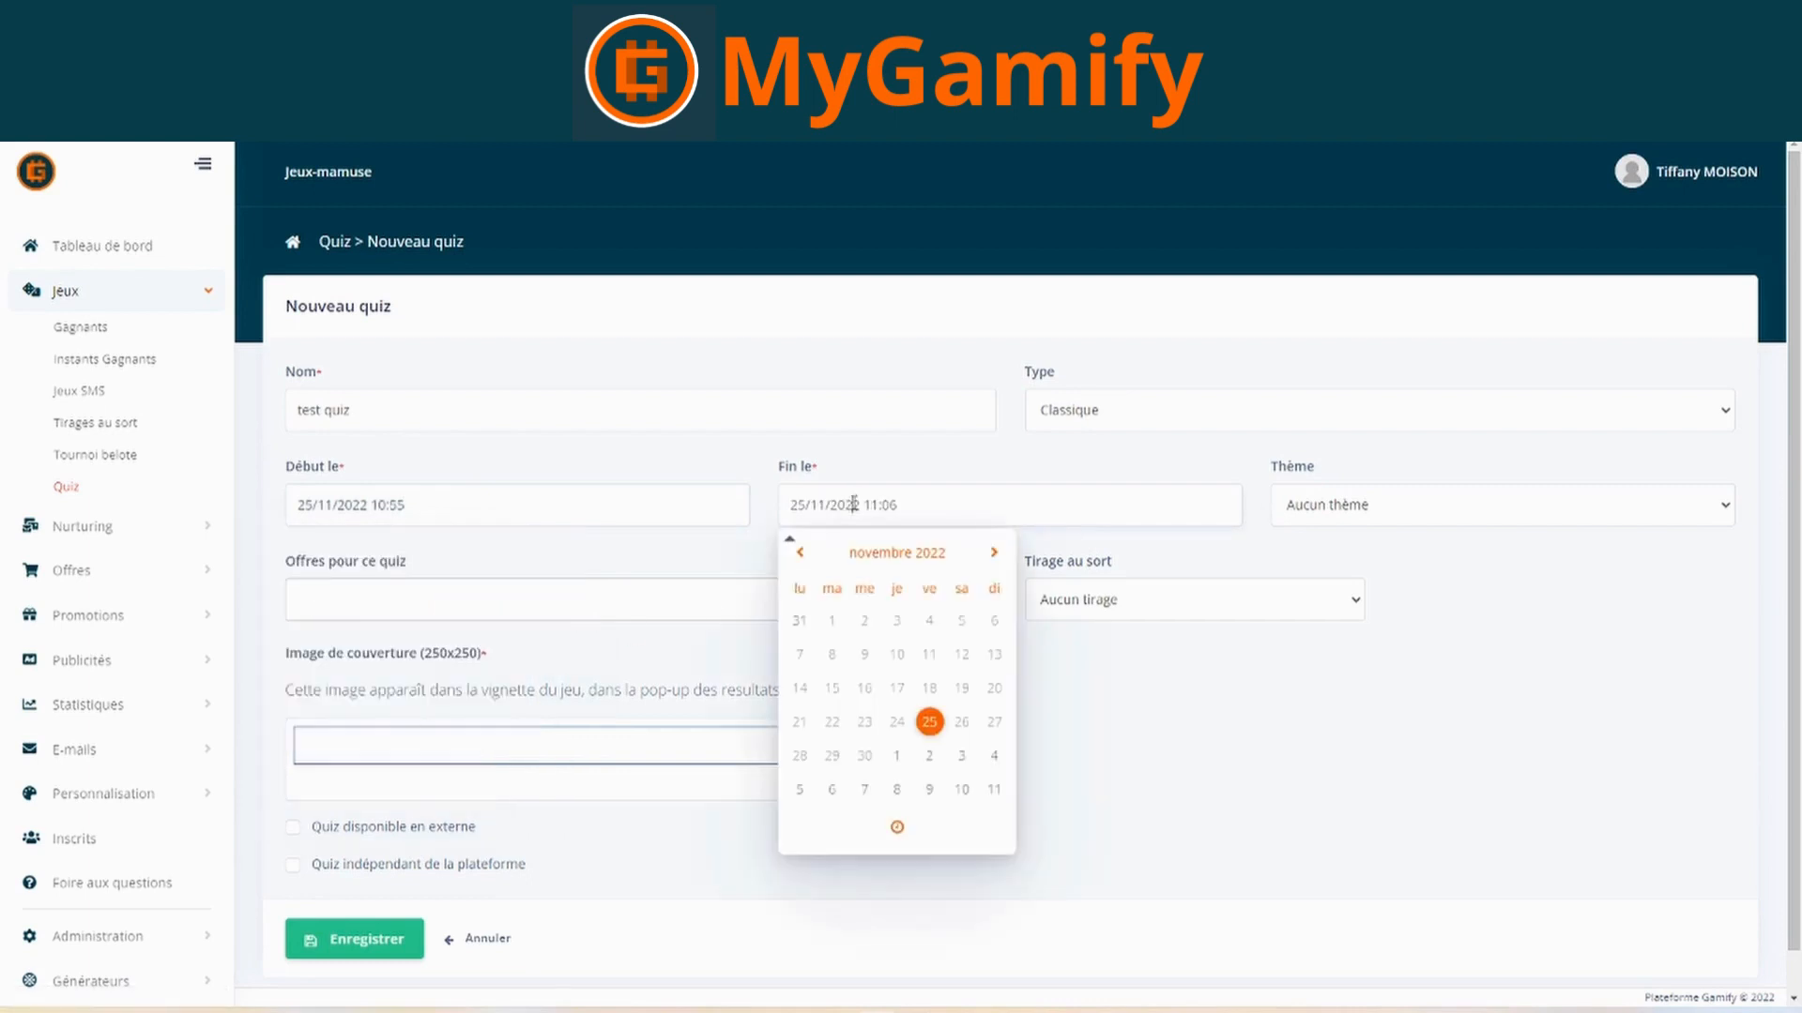
{"action": "left_click", "coordinate": [962, 722]}
{"action": "left_click", "coordinate": [1367, 649]}
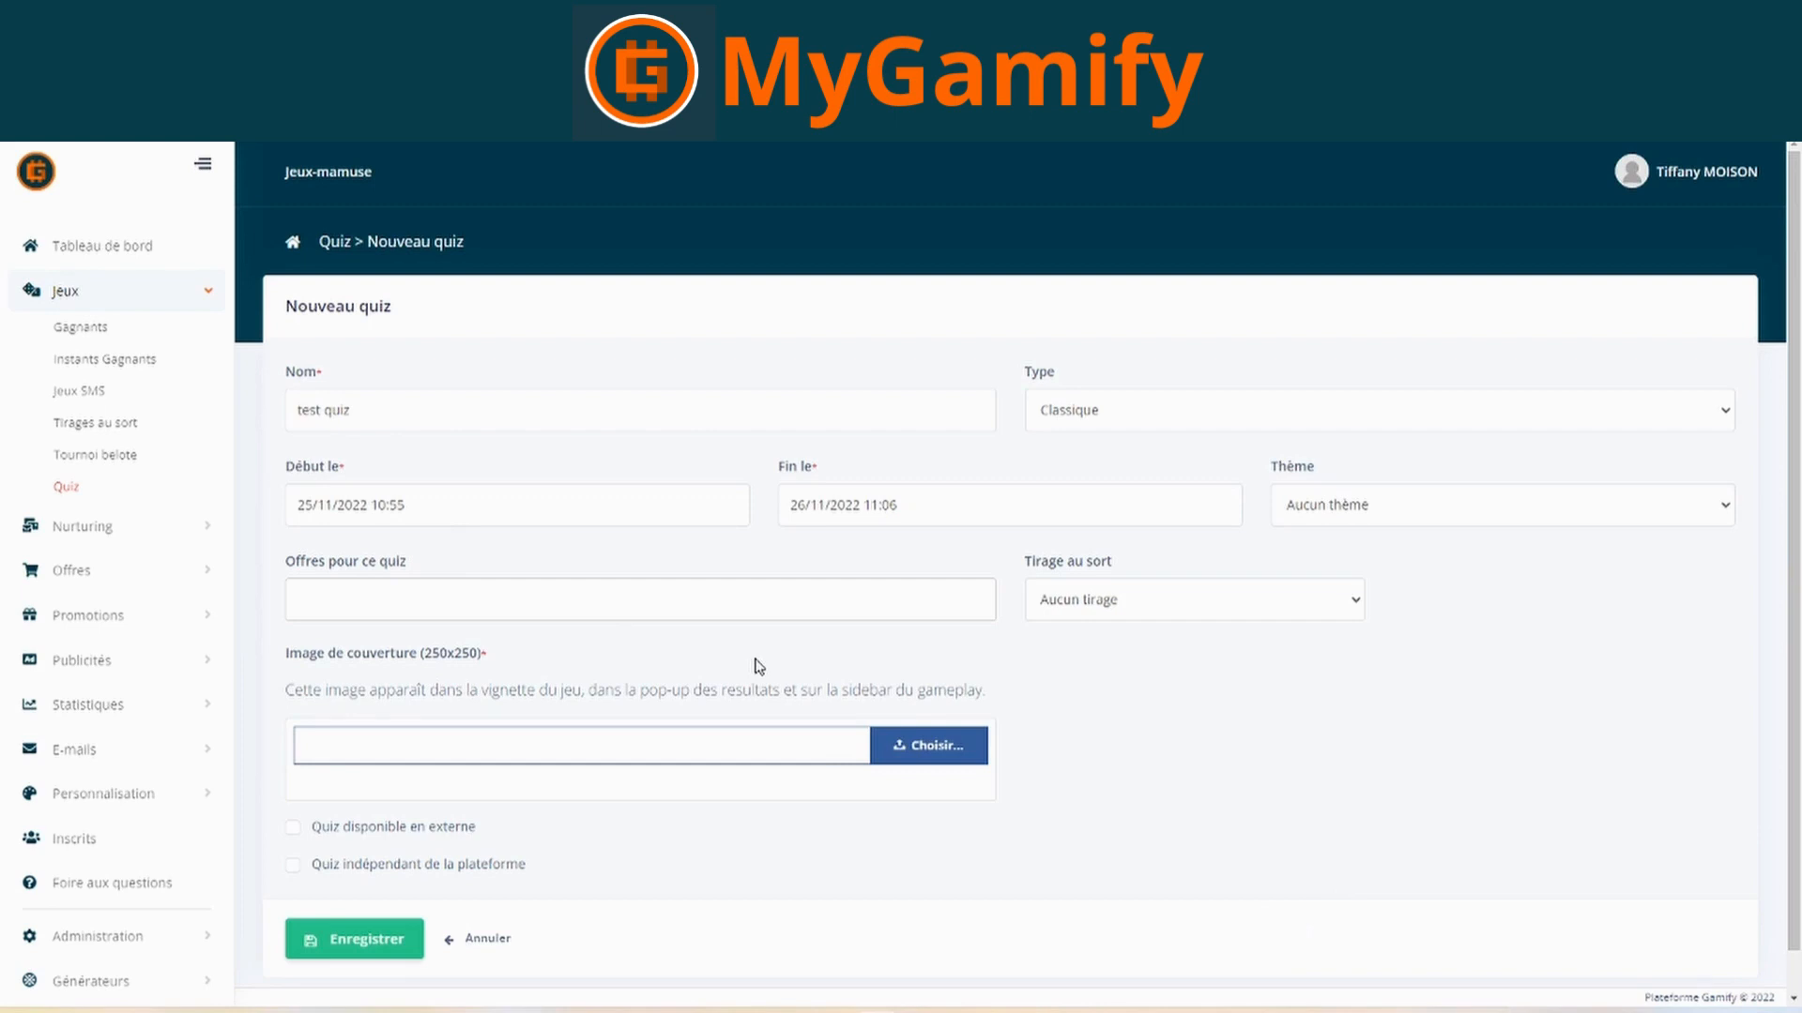
- View the offers available for the quiz without choosing one, and link the quiz to the prize draw "tirage test"
{"action": "left_click", "coordinate": [700, 604]}
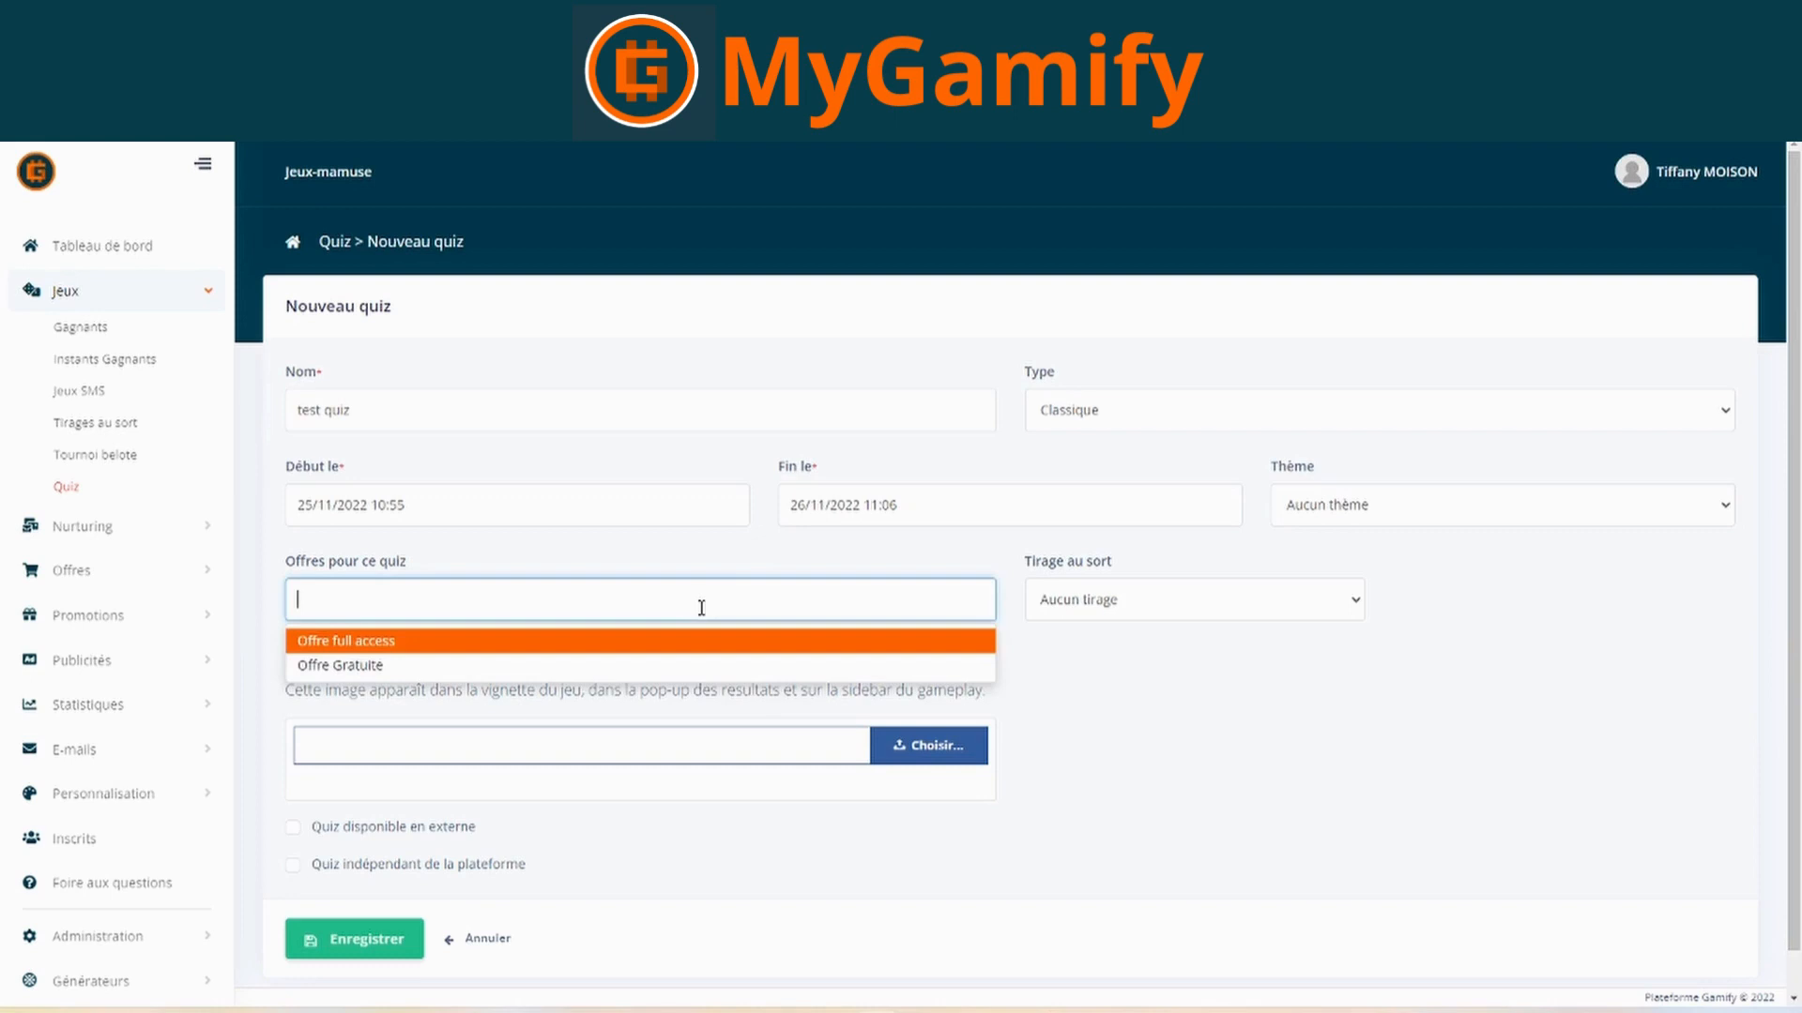
{"action": "left_click", "coordinate": [652, 559]}
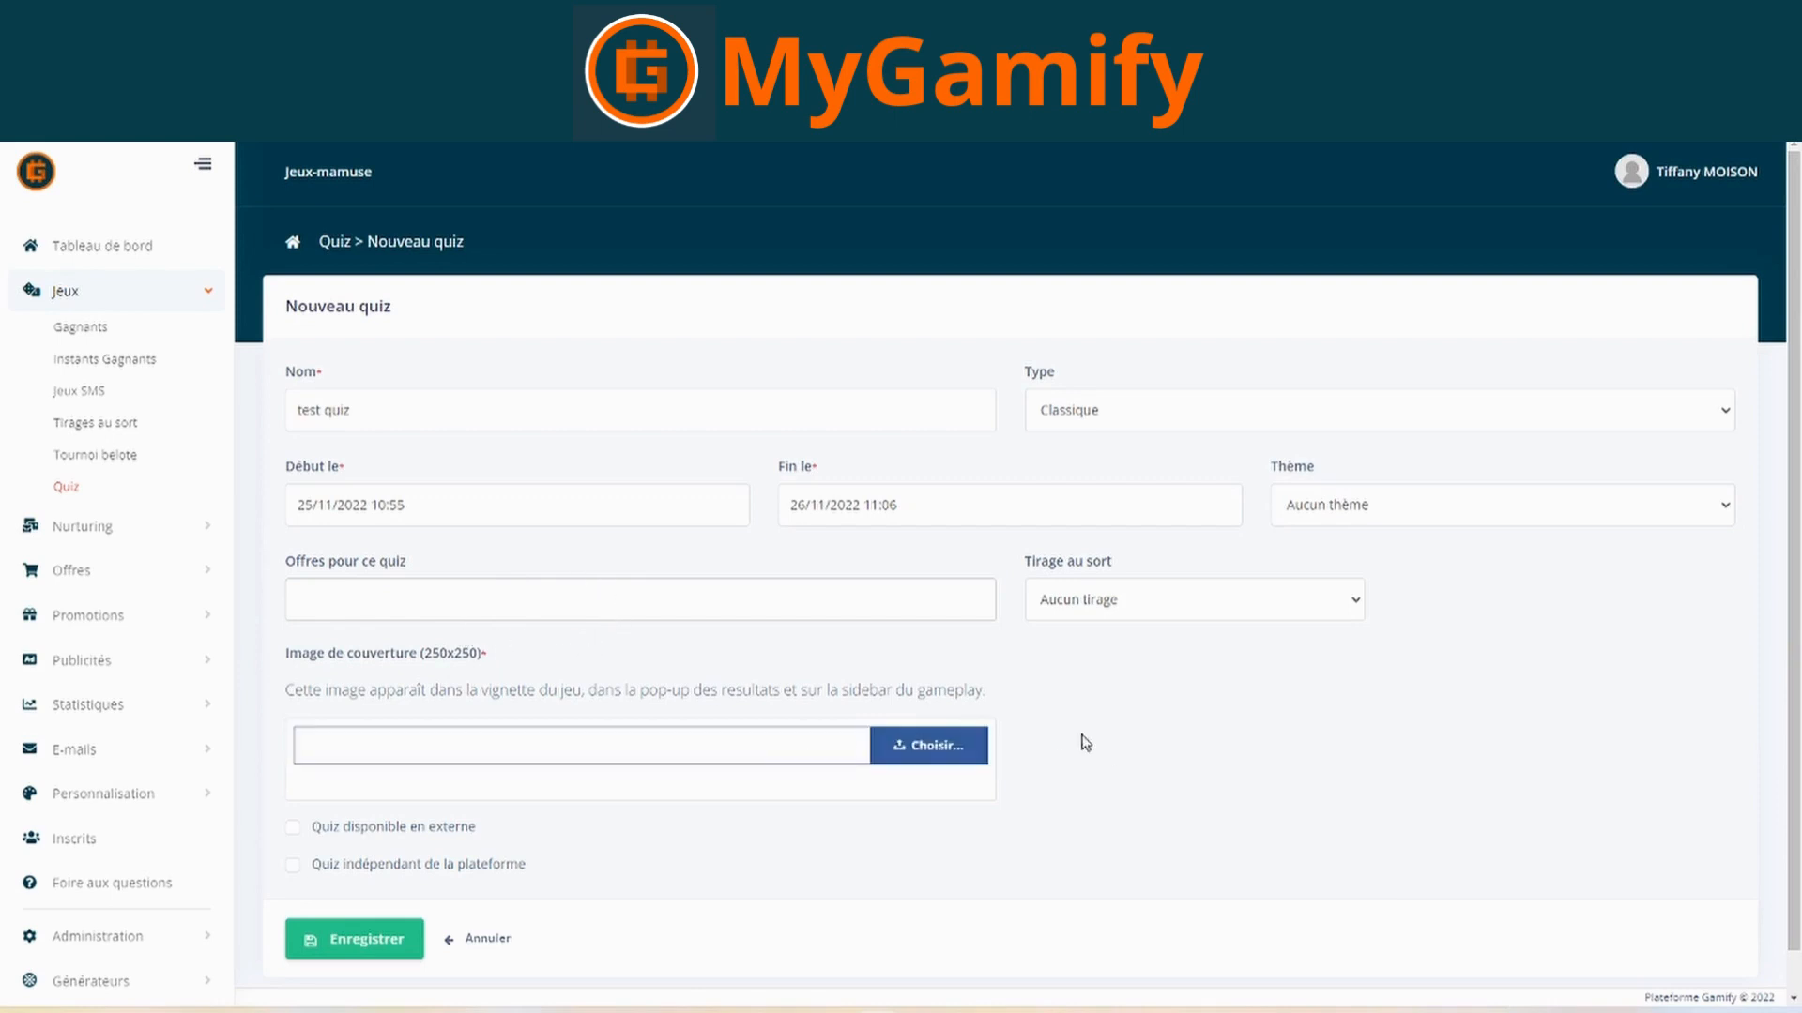
{"action": "left_click_drag", "start_coordinate": [1025, 562], "coordinate": [1118, 556]}
{"action": "left_click", "coordinate": [1121, 557]}
{"action": "left_click", "coordinate": [1131, 615]}
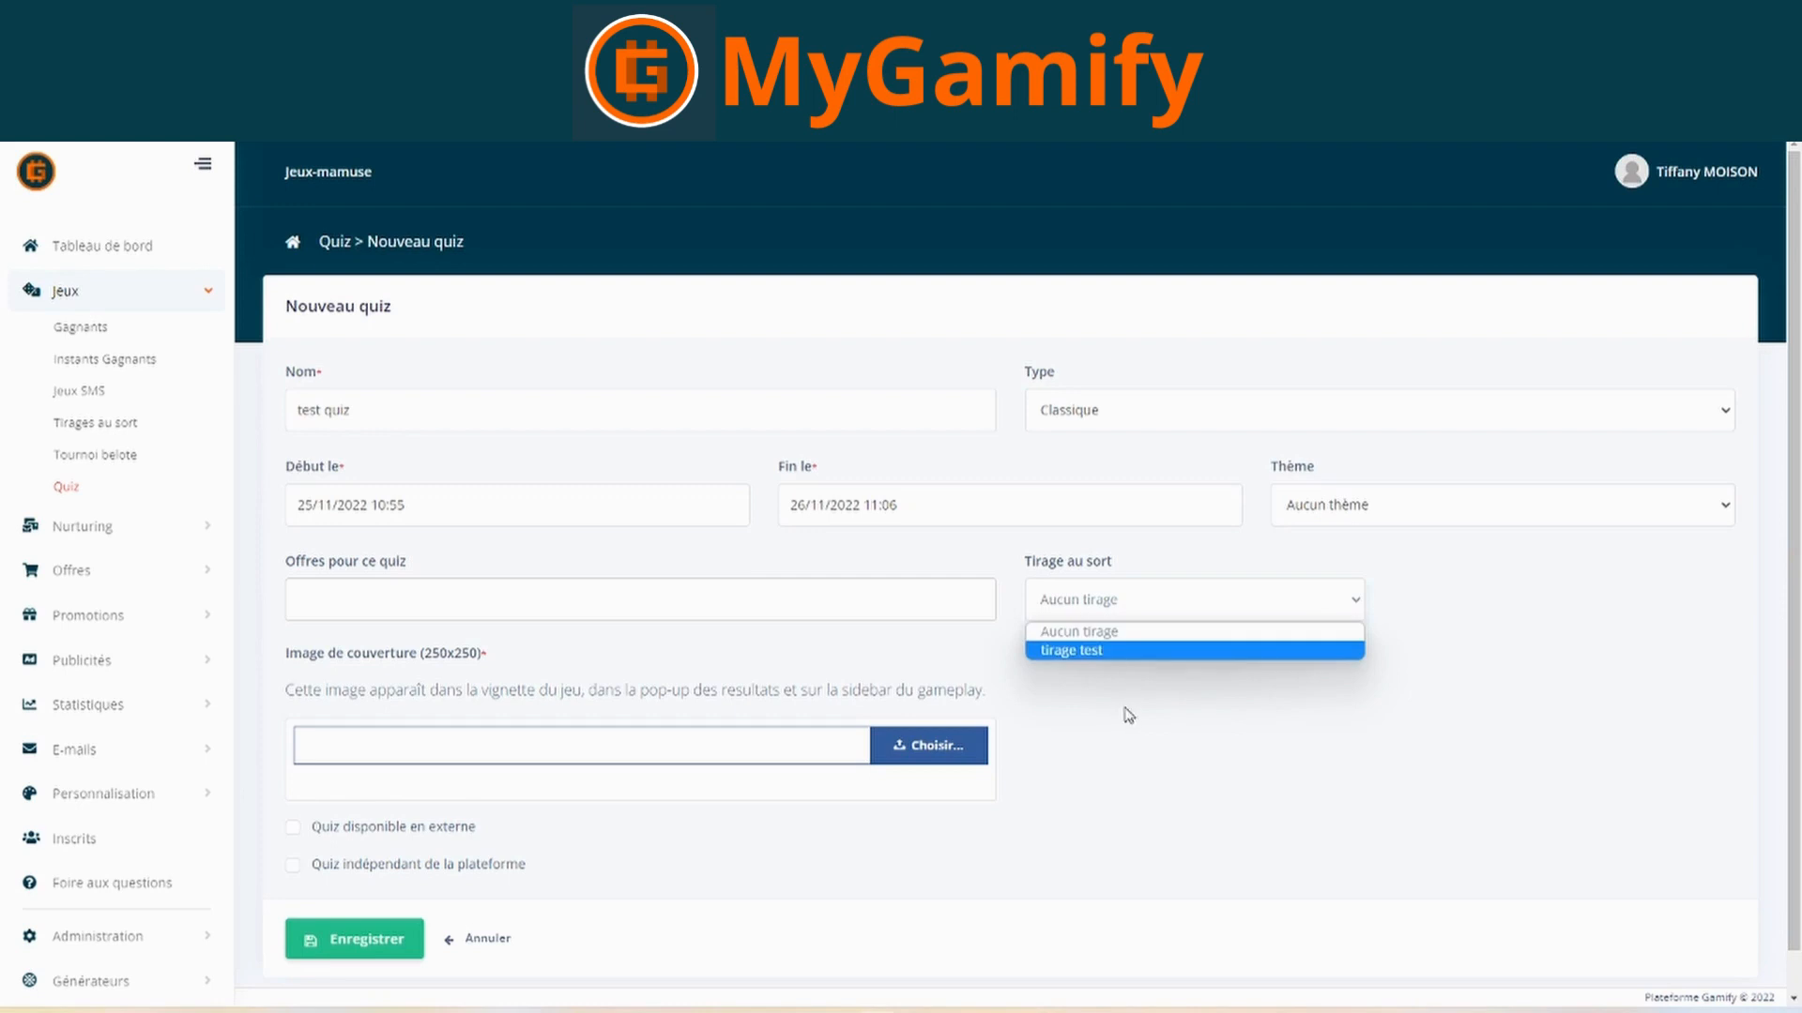
{"action": "left_click", "coordinate": [1089, 661]}
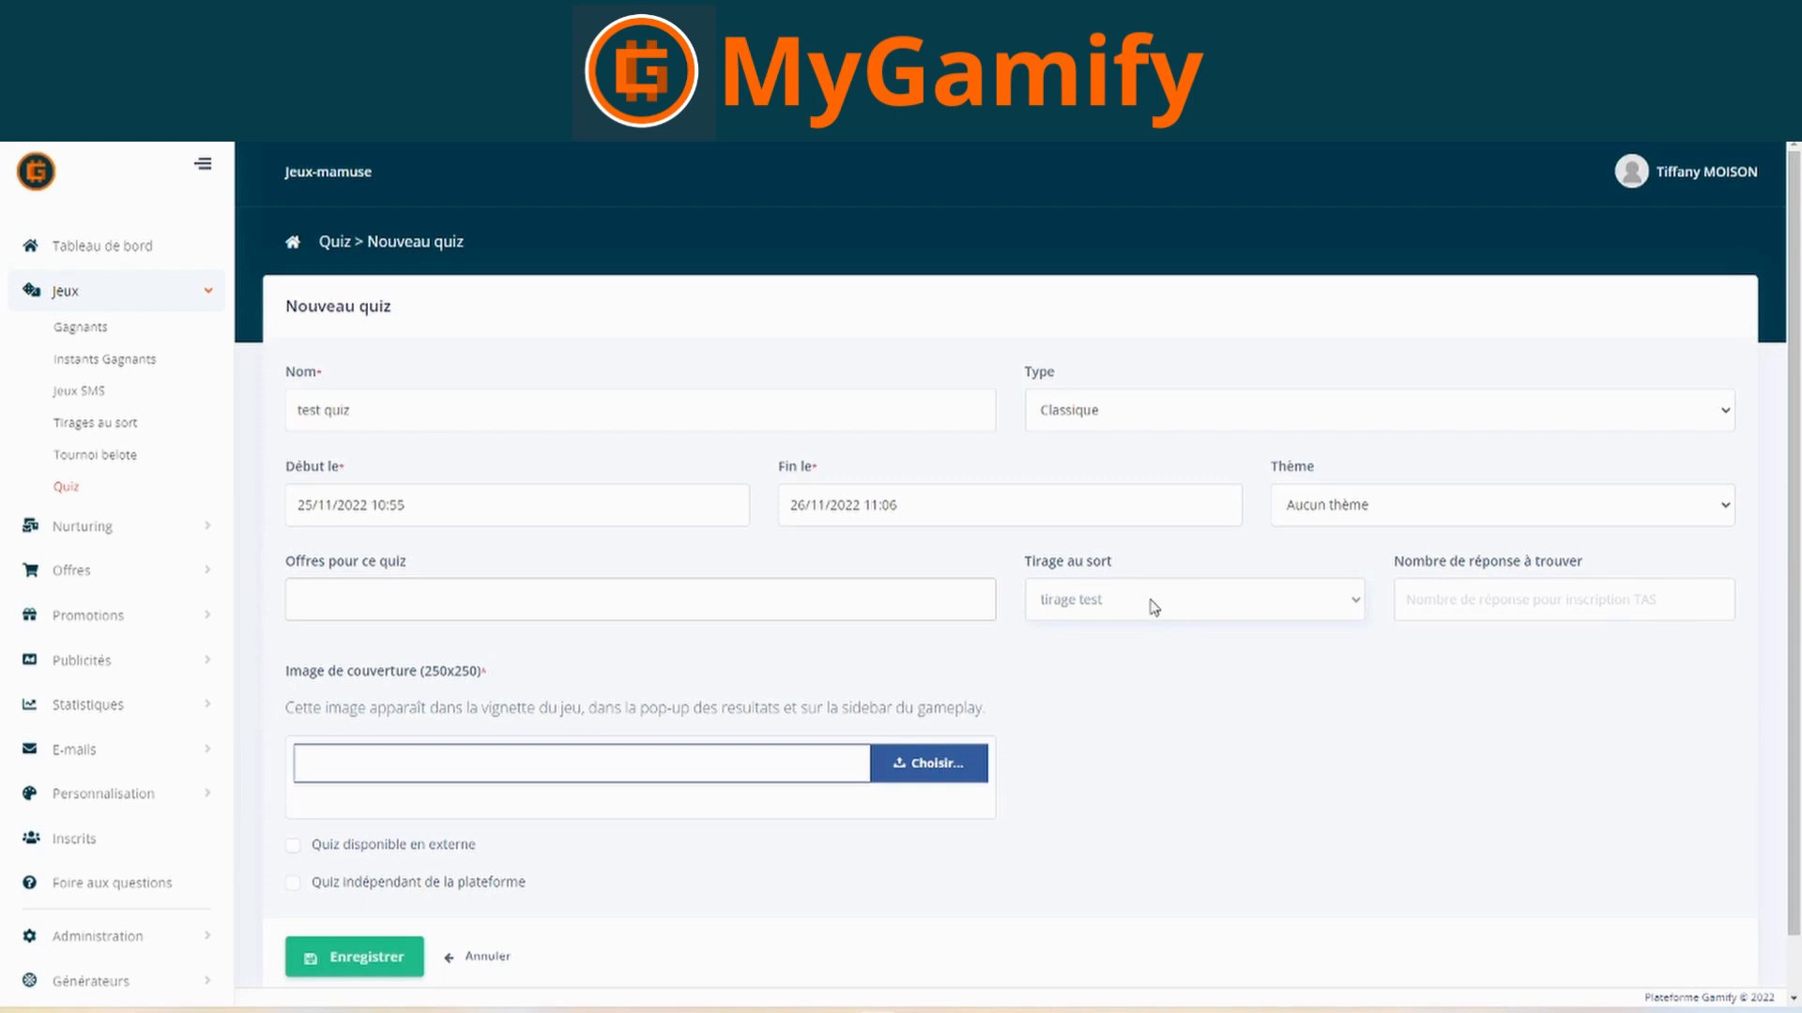
- Set the number of correct answers required for entry into the prize draw to 1
{"action": "left_click", "coordinate": [1490, 611]}
{"action": "type", "text": "1"}
{"action": "key", "text": "BackSpace"}
{"action": "type", "text": "5"}
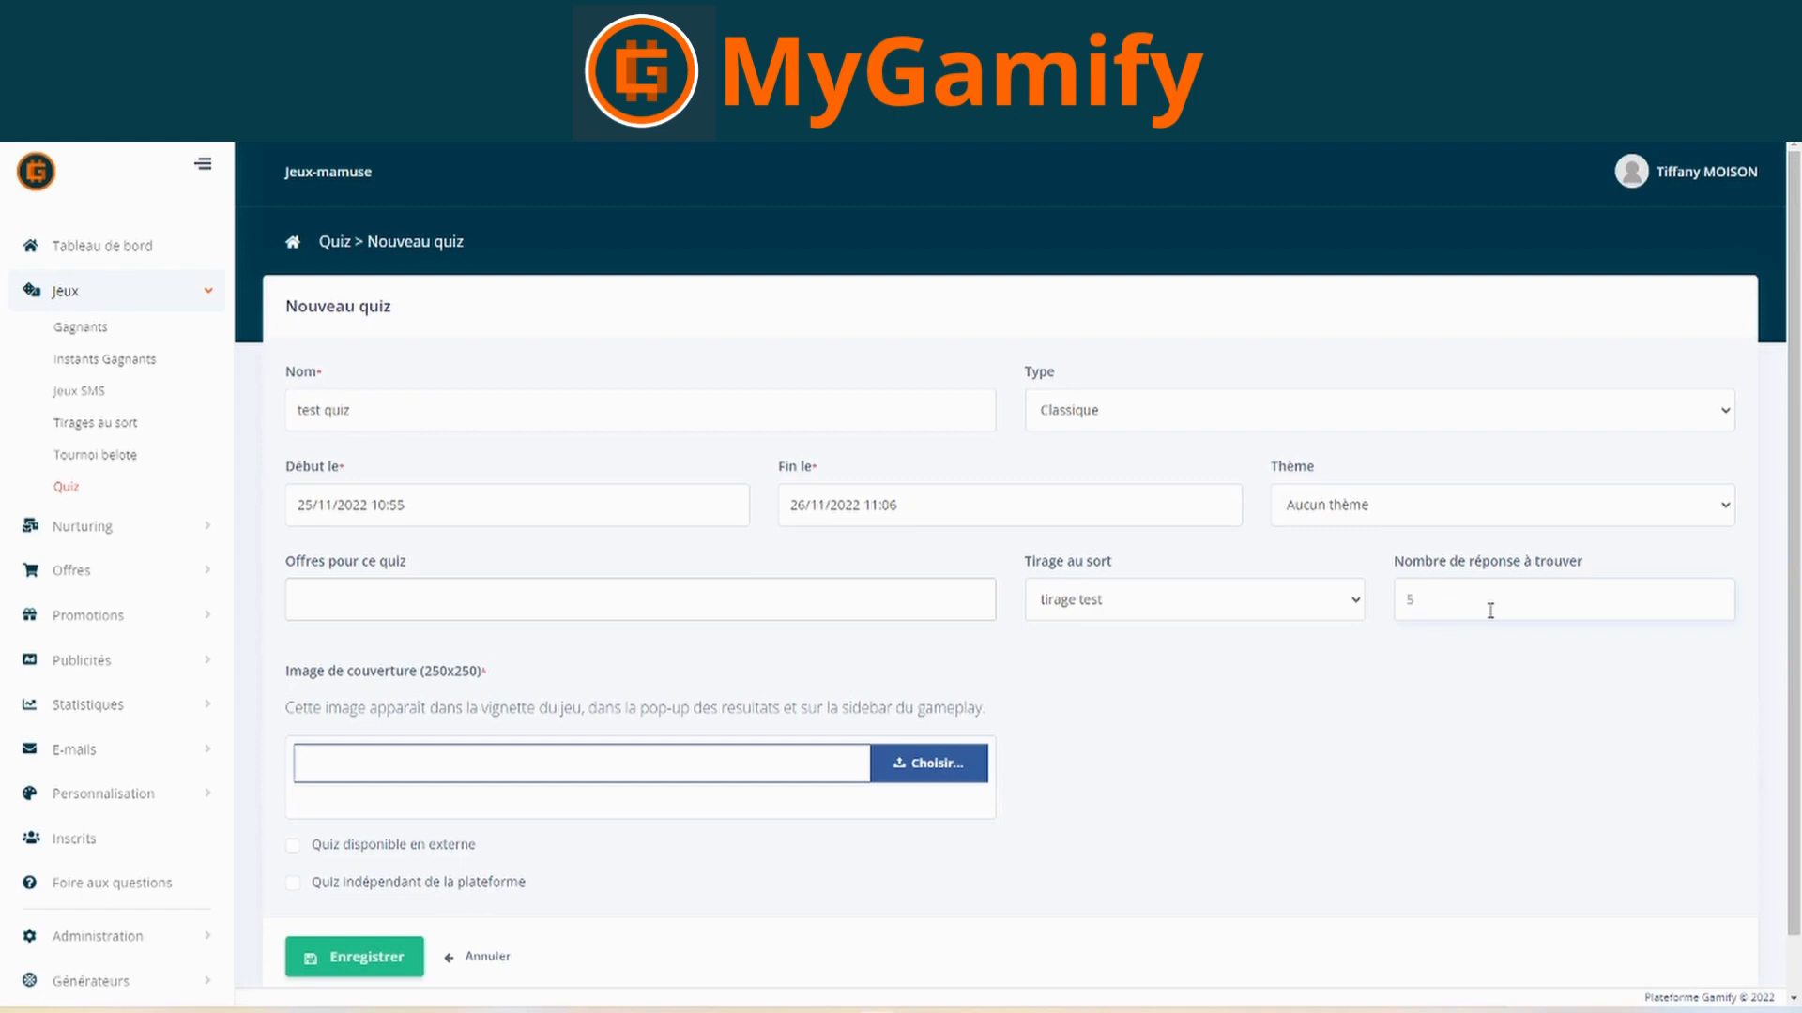
{"action": "key", "text": "BackSpace"}
{"action": "type", "text": "1"}
- Add 6305d2fbc13c4_62beca8770126-Sans-titre-22.png as the quiz's cover image and save the quiz
{"action": "left_click", "coordinate": [939, 765]}
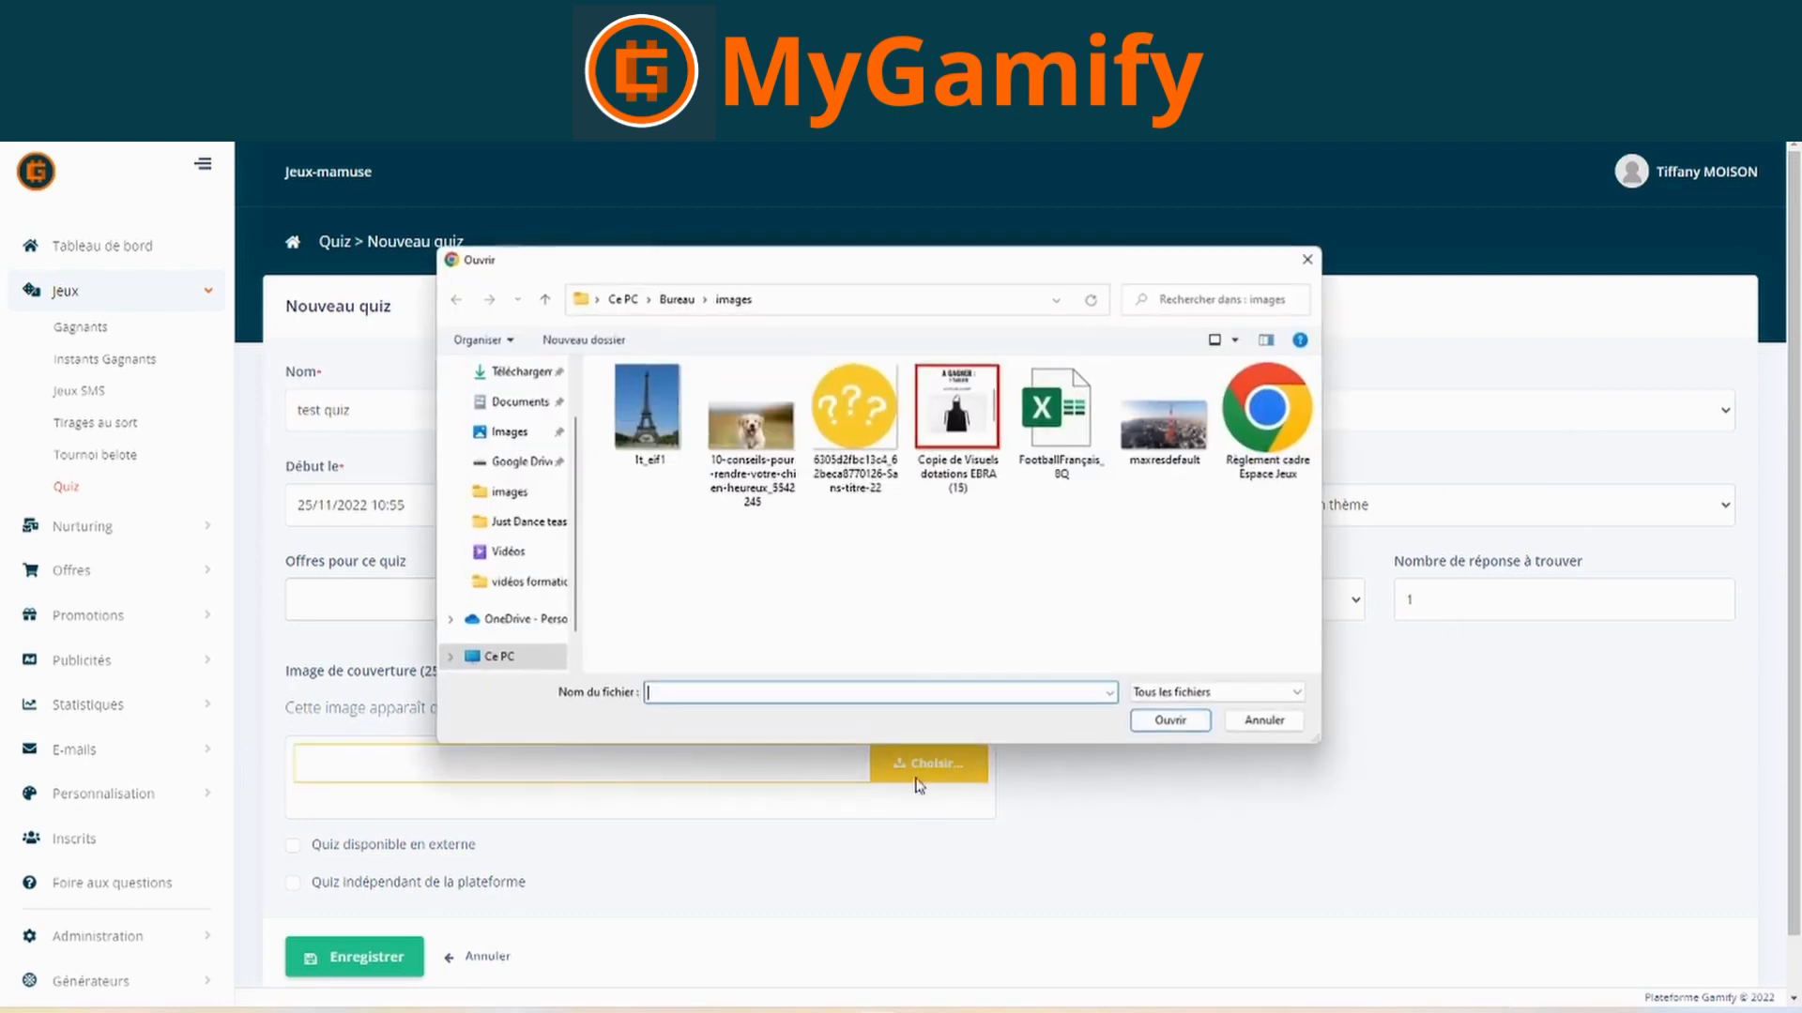
{"action": "left_click", "coordinate": [854, 413]}
{"action": "left_click", "coordinate": [1171, 721]}
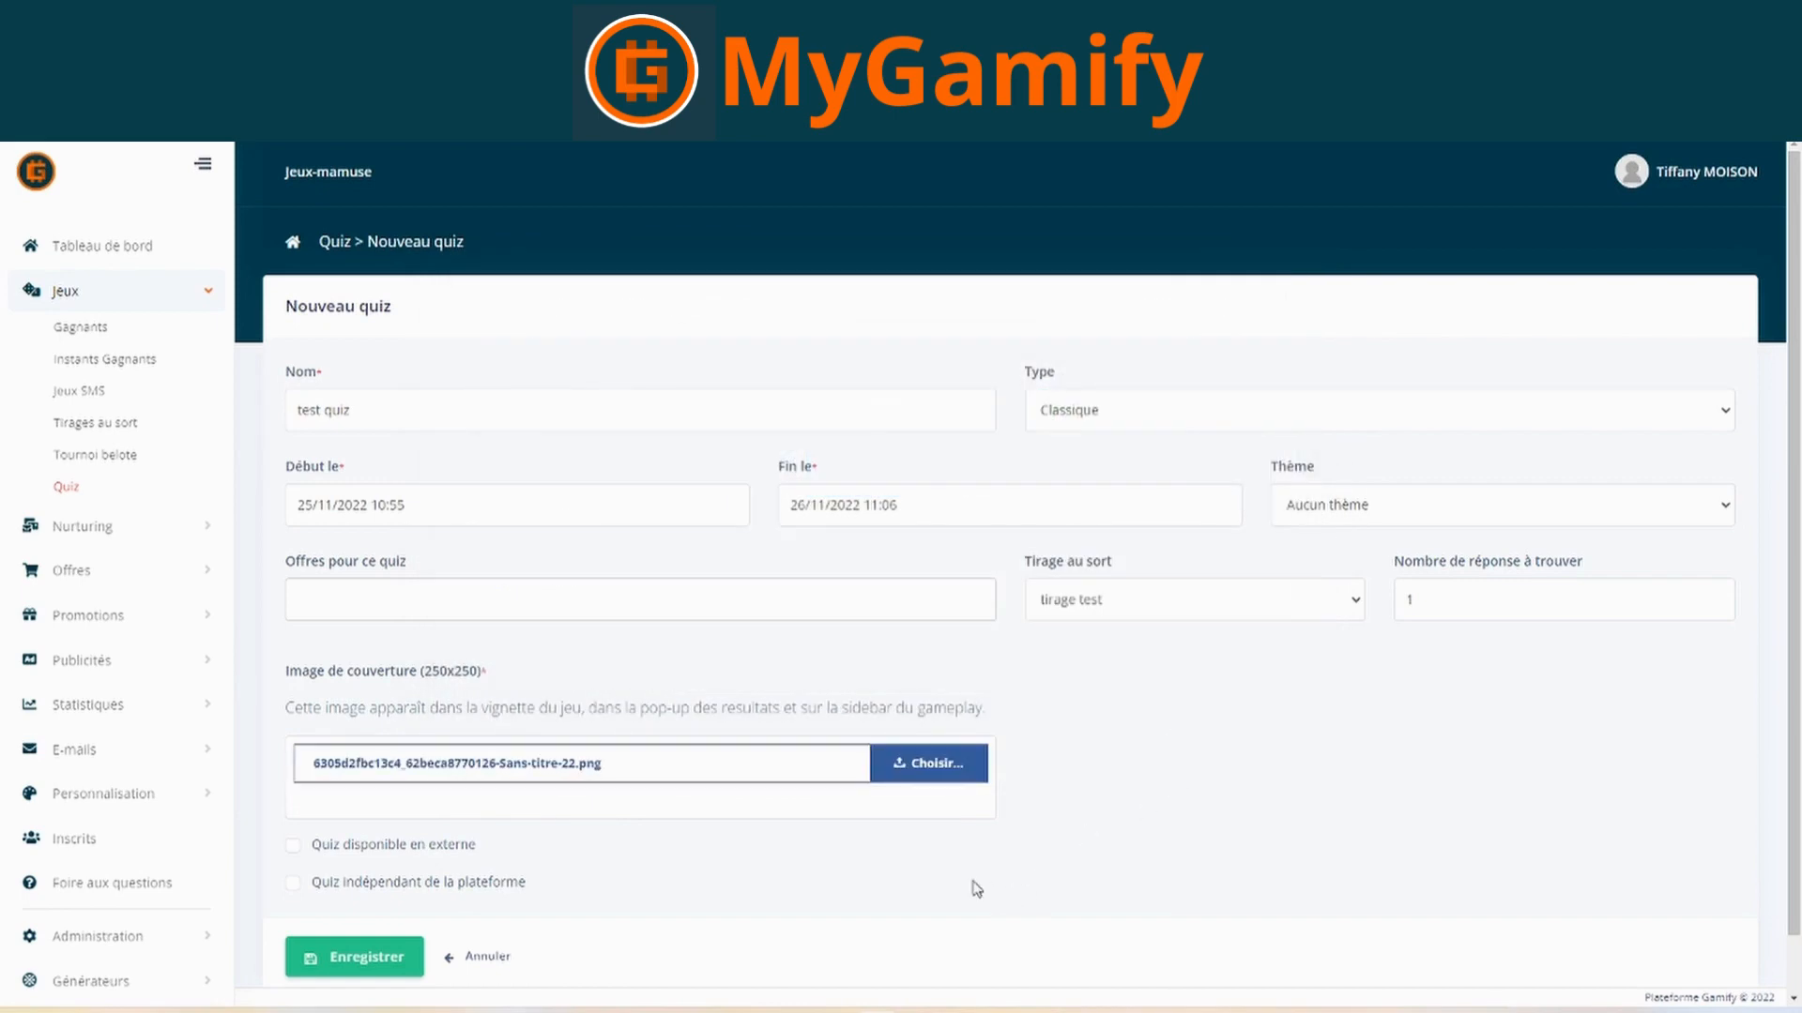
{"action": "left_click", "coordinate": [385, 957]}
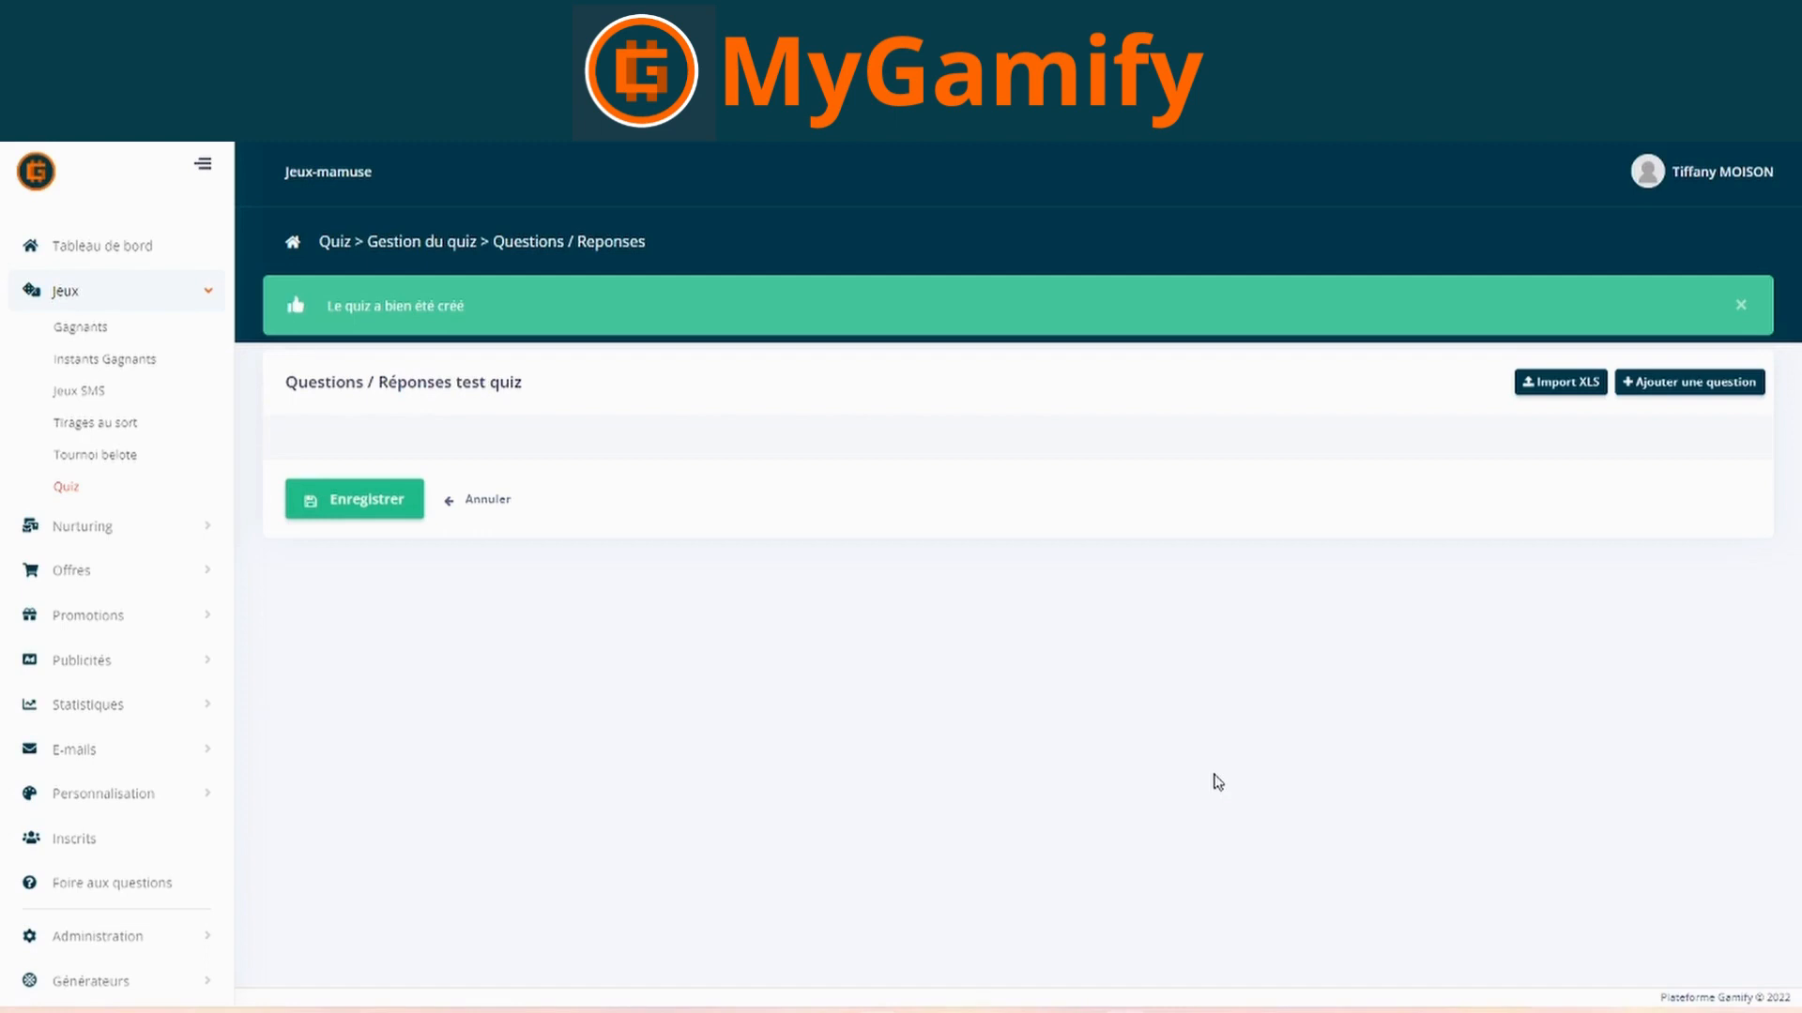
- Open the XLS import for the quiz's questions and choose the file FootballFrançais_8Q.xlsx
{"action": "left_click", "coordinate": [1548, 392]}
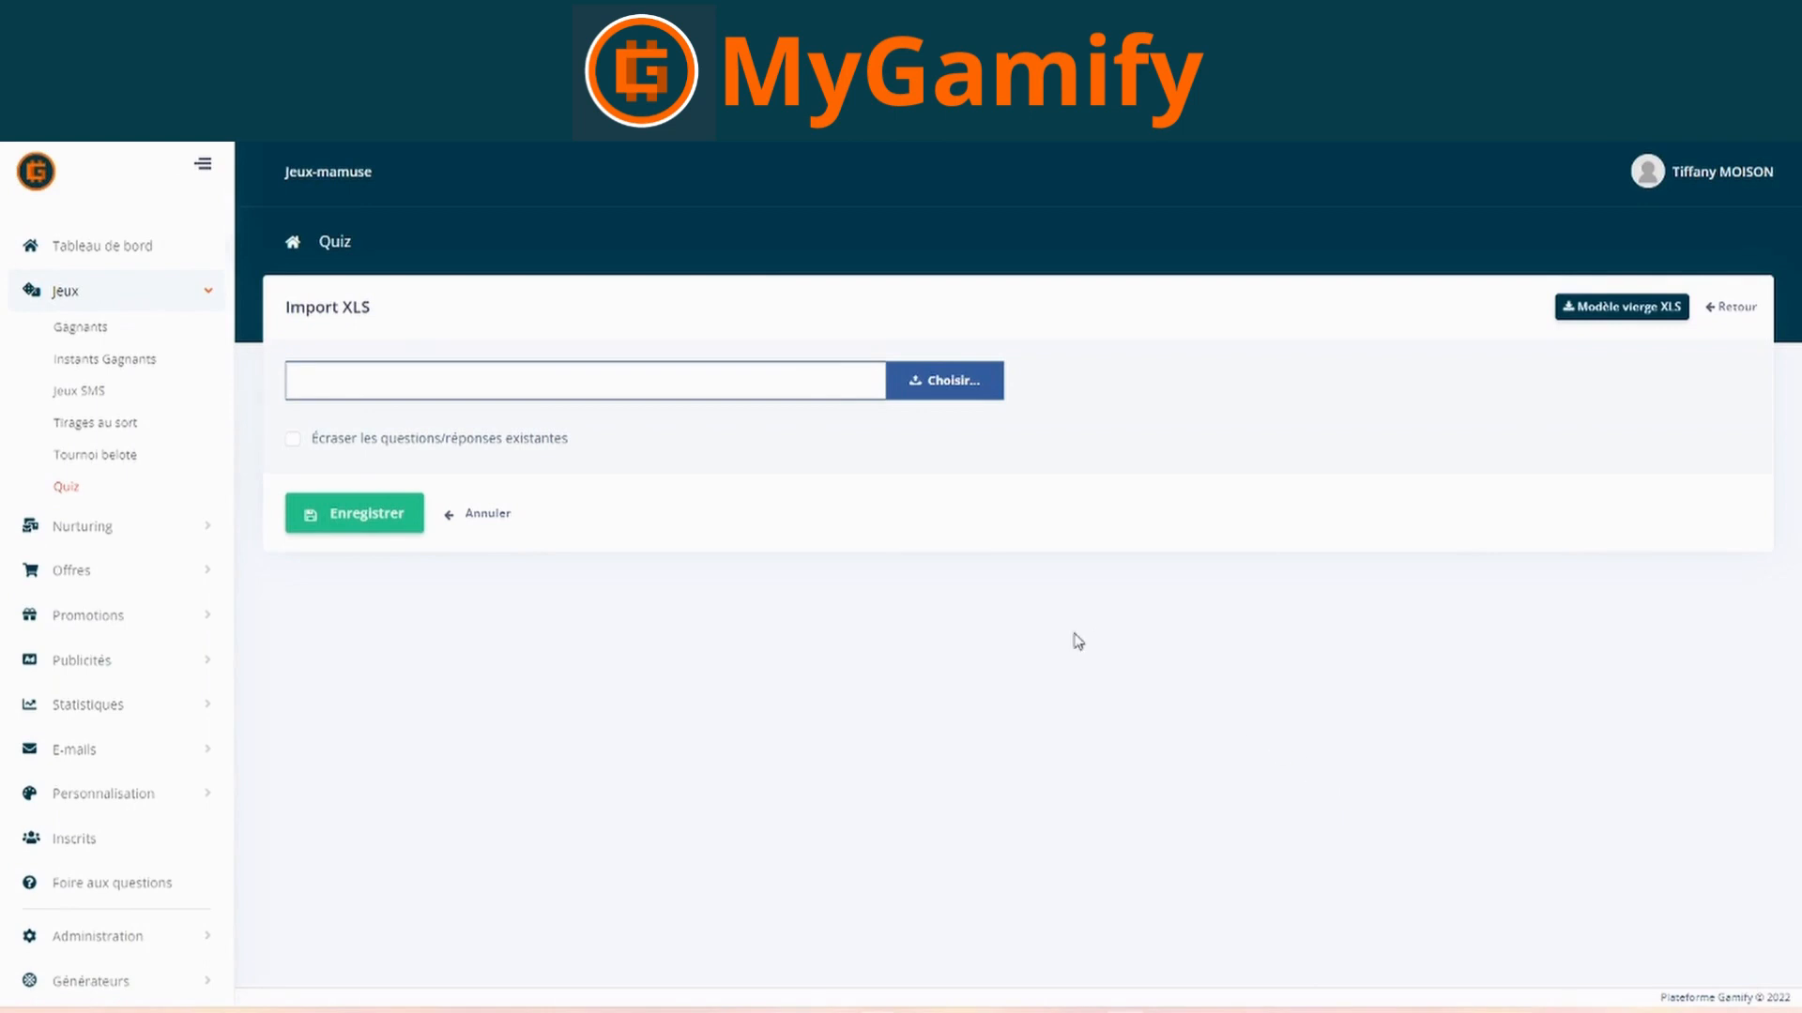
{"action": "left_click", "coordinate": [945, 390]}
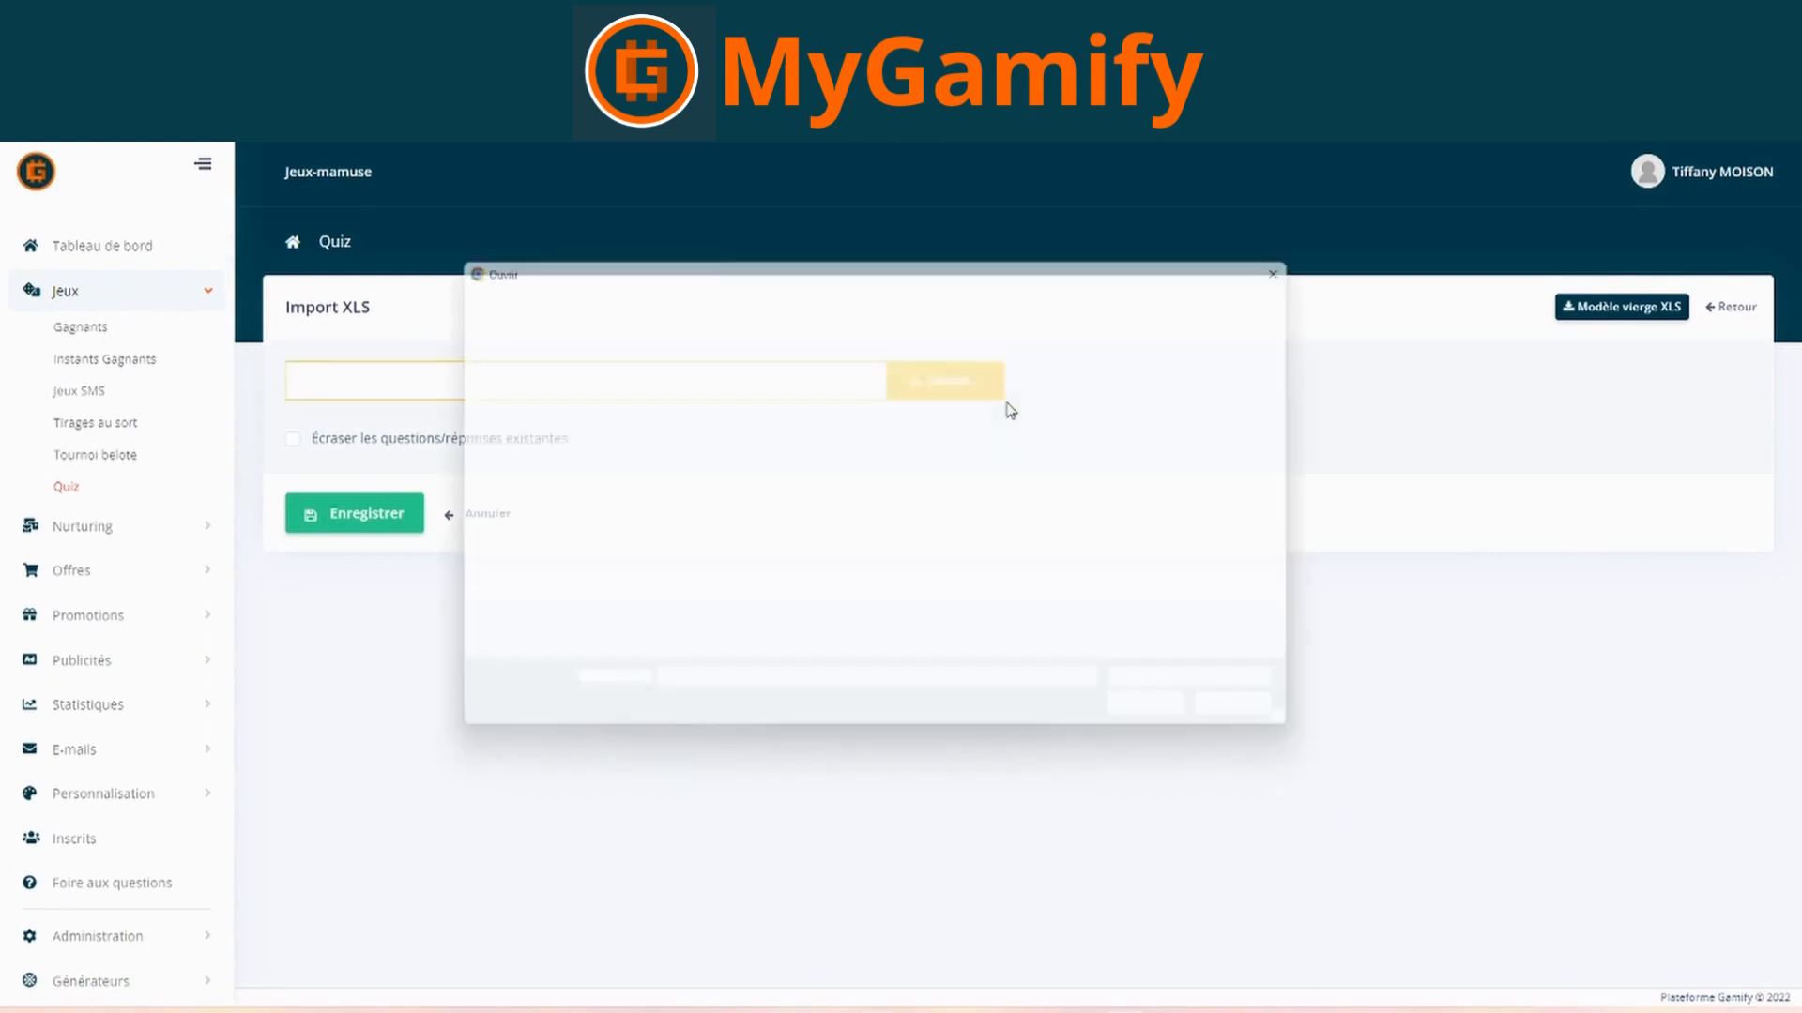
{"action": "left_click", "coordinate": [1059, 417]}
{"action": "left_click", "coordinate": [1167, 719]}
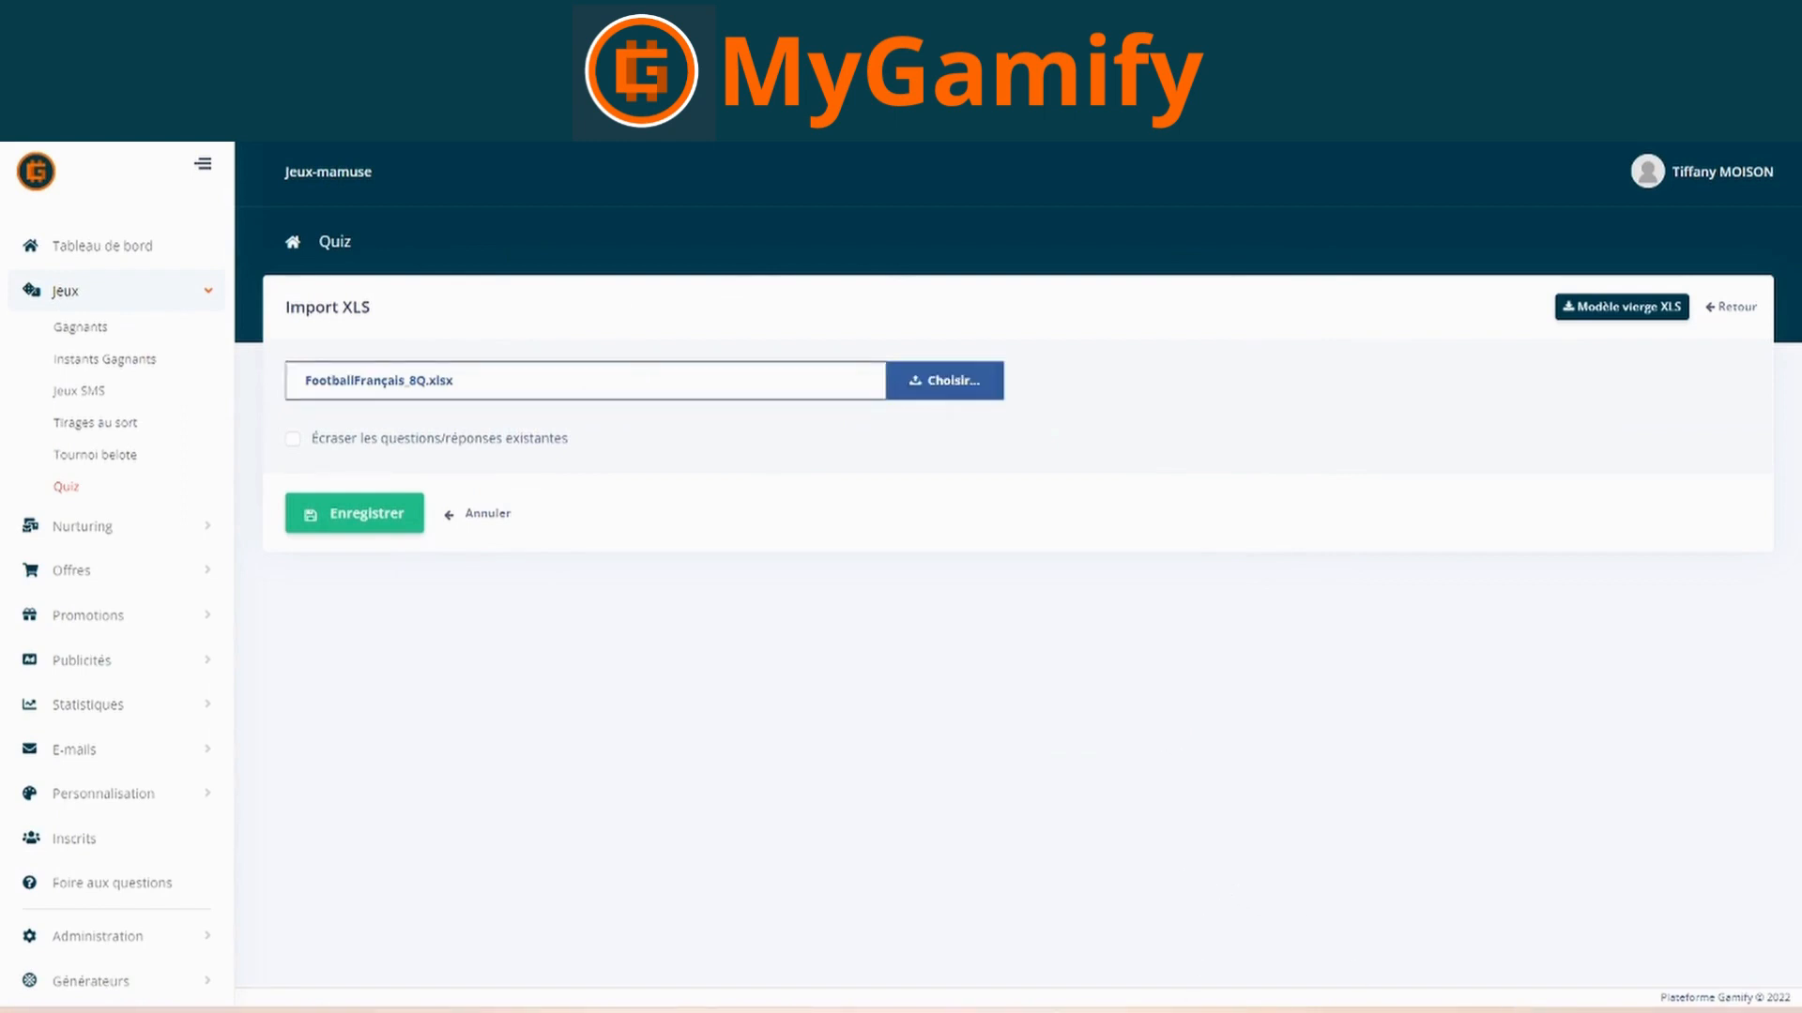
- Switch to the FootballFrançais_8Q workbook in Excel and examine the first question, its answers and how the Bon column marks them
{"action": "key", "text": "alt+Tab"}
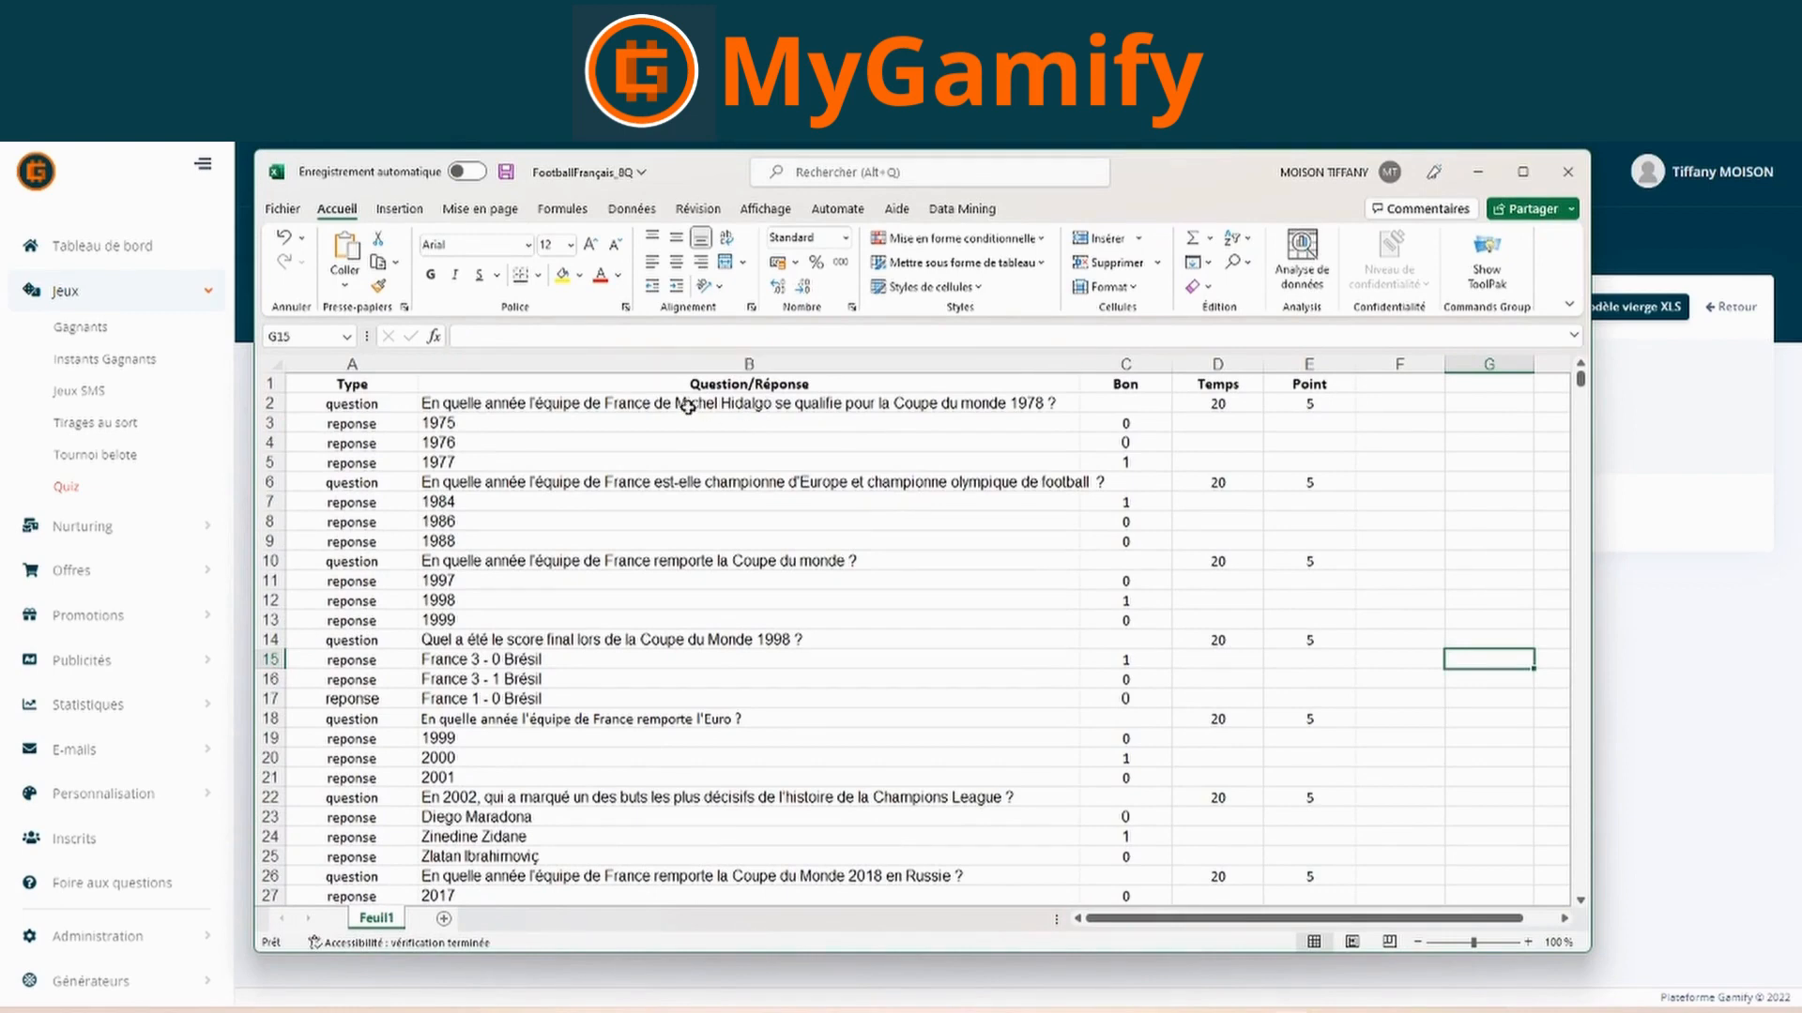
{"action": "left_click", "coordinate": [639, 401]}
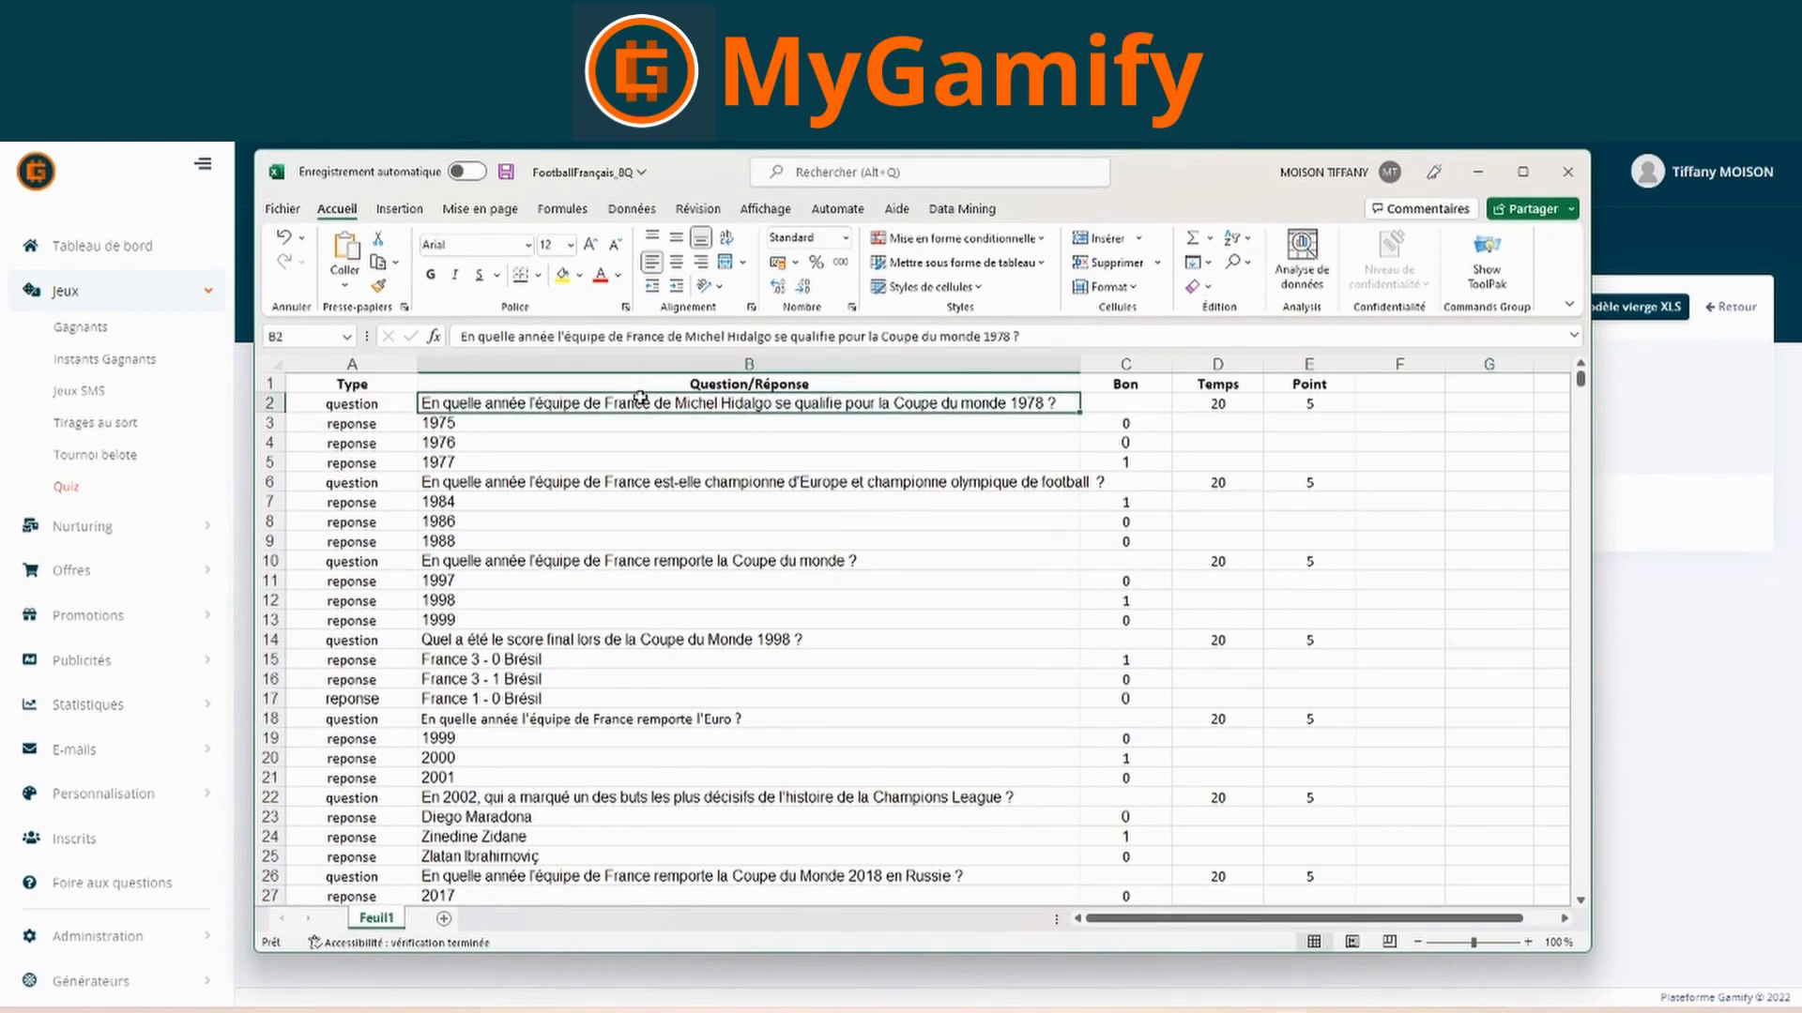
{"action": "left_click", "coordinate": [480, 427]}
{"action": "left_click_drag", "start_coordinate": [479, 444], "coordinate": [453, 463]}
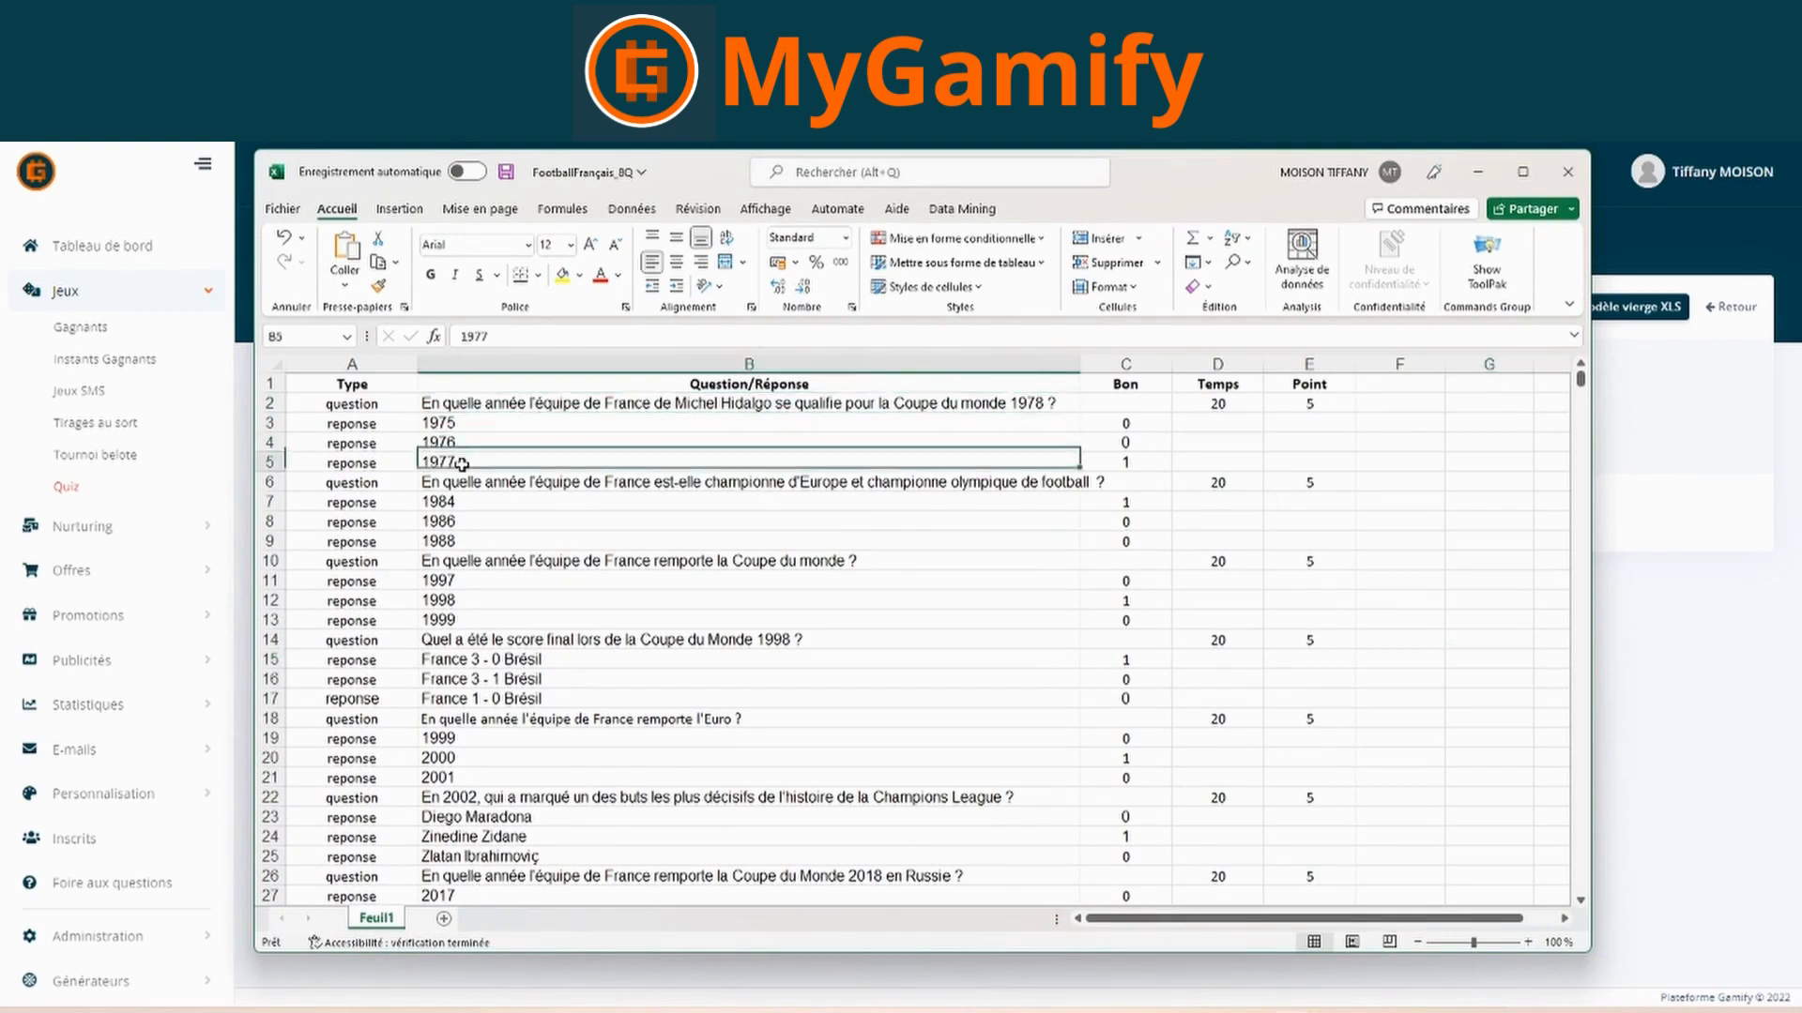
{"action": "left_click", "coordinate": [1131, 385]}
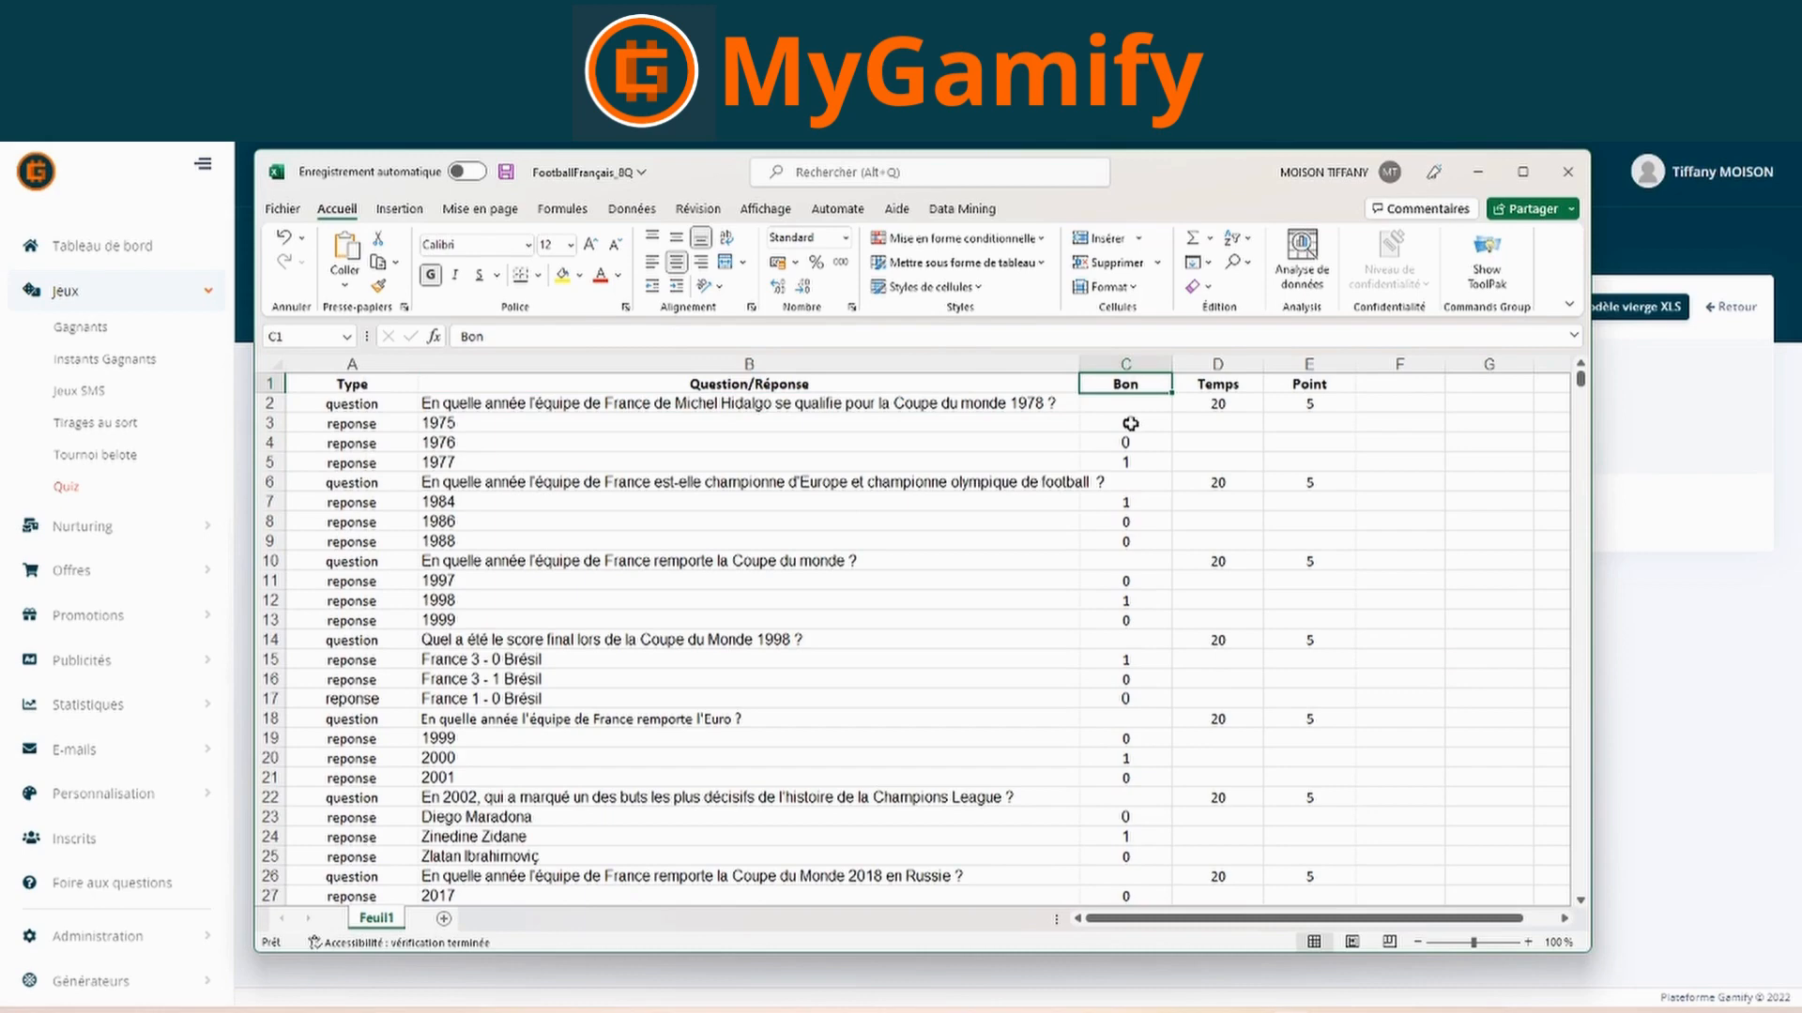
{"action": "left_click", "coordinate": [1131, 424]}
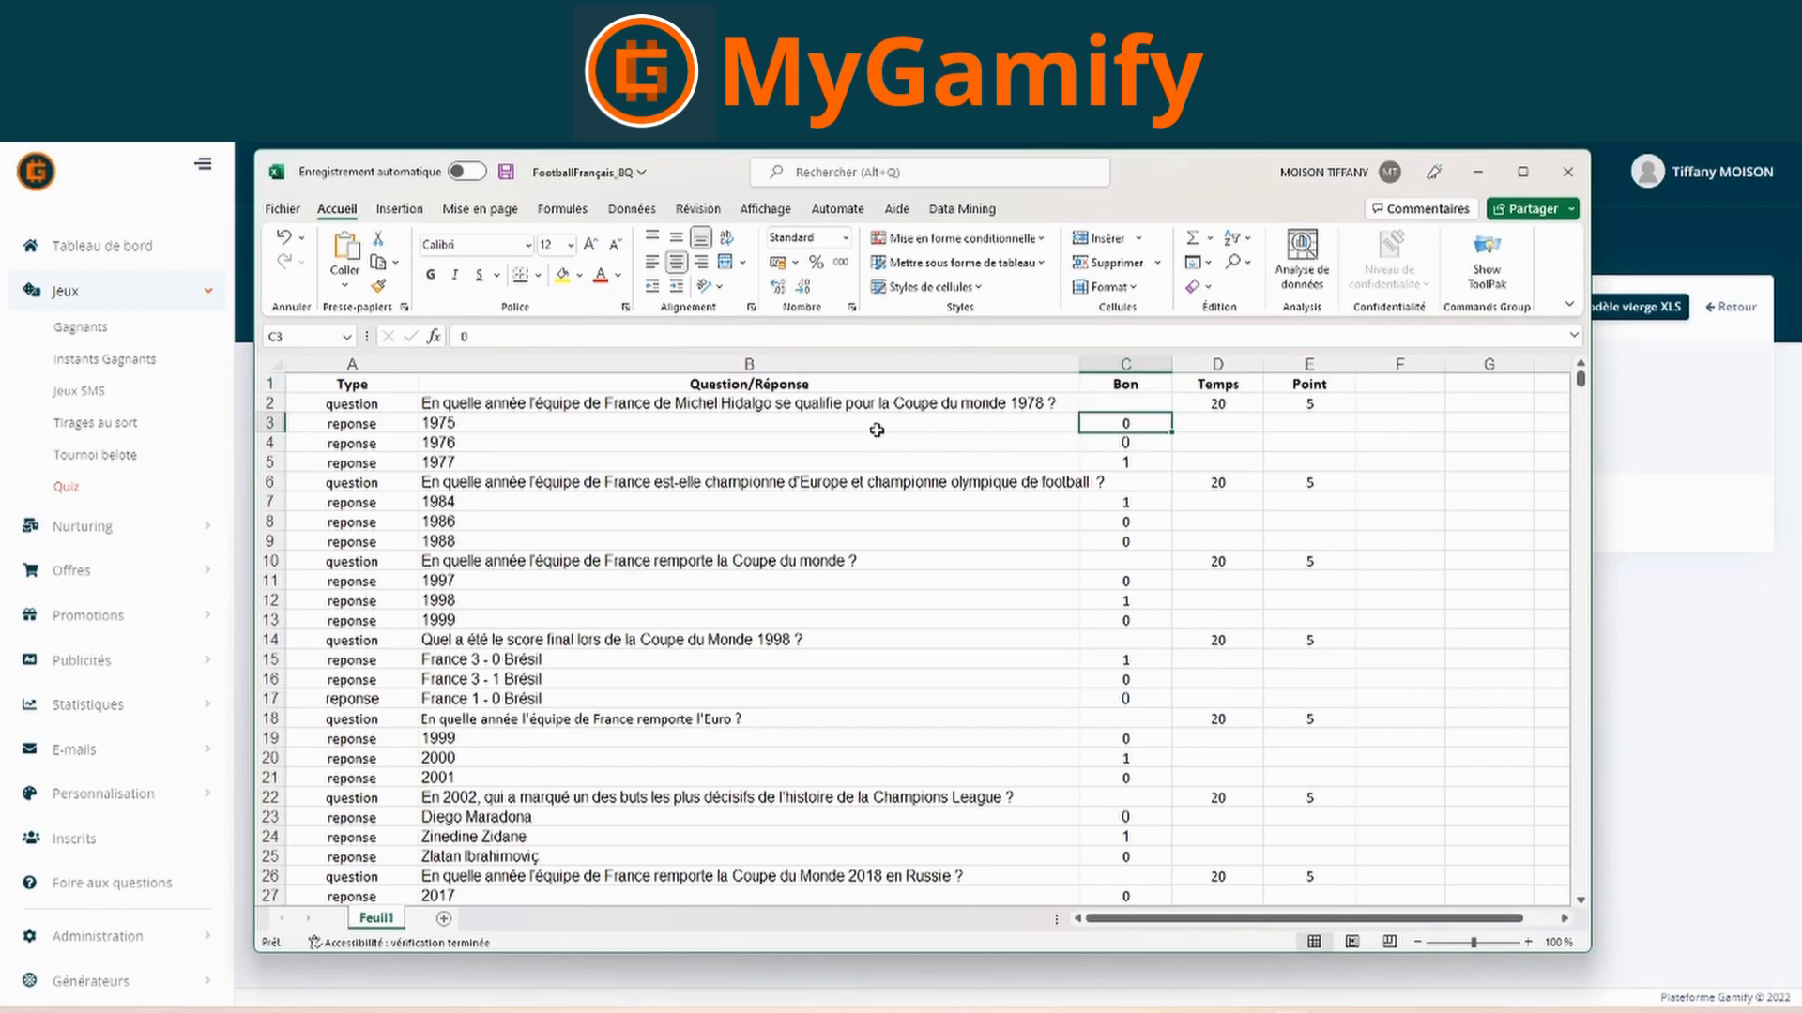
{"action": "left_click", "coordinate": [1137, 464]}
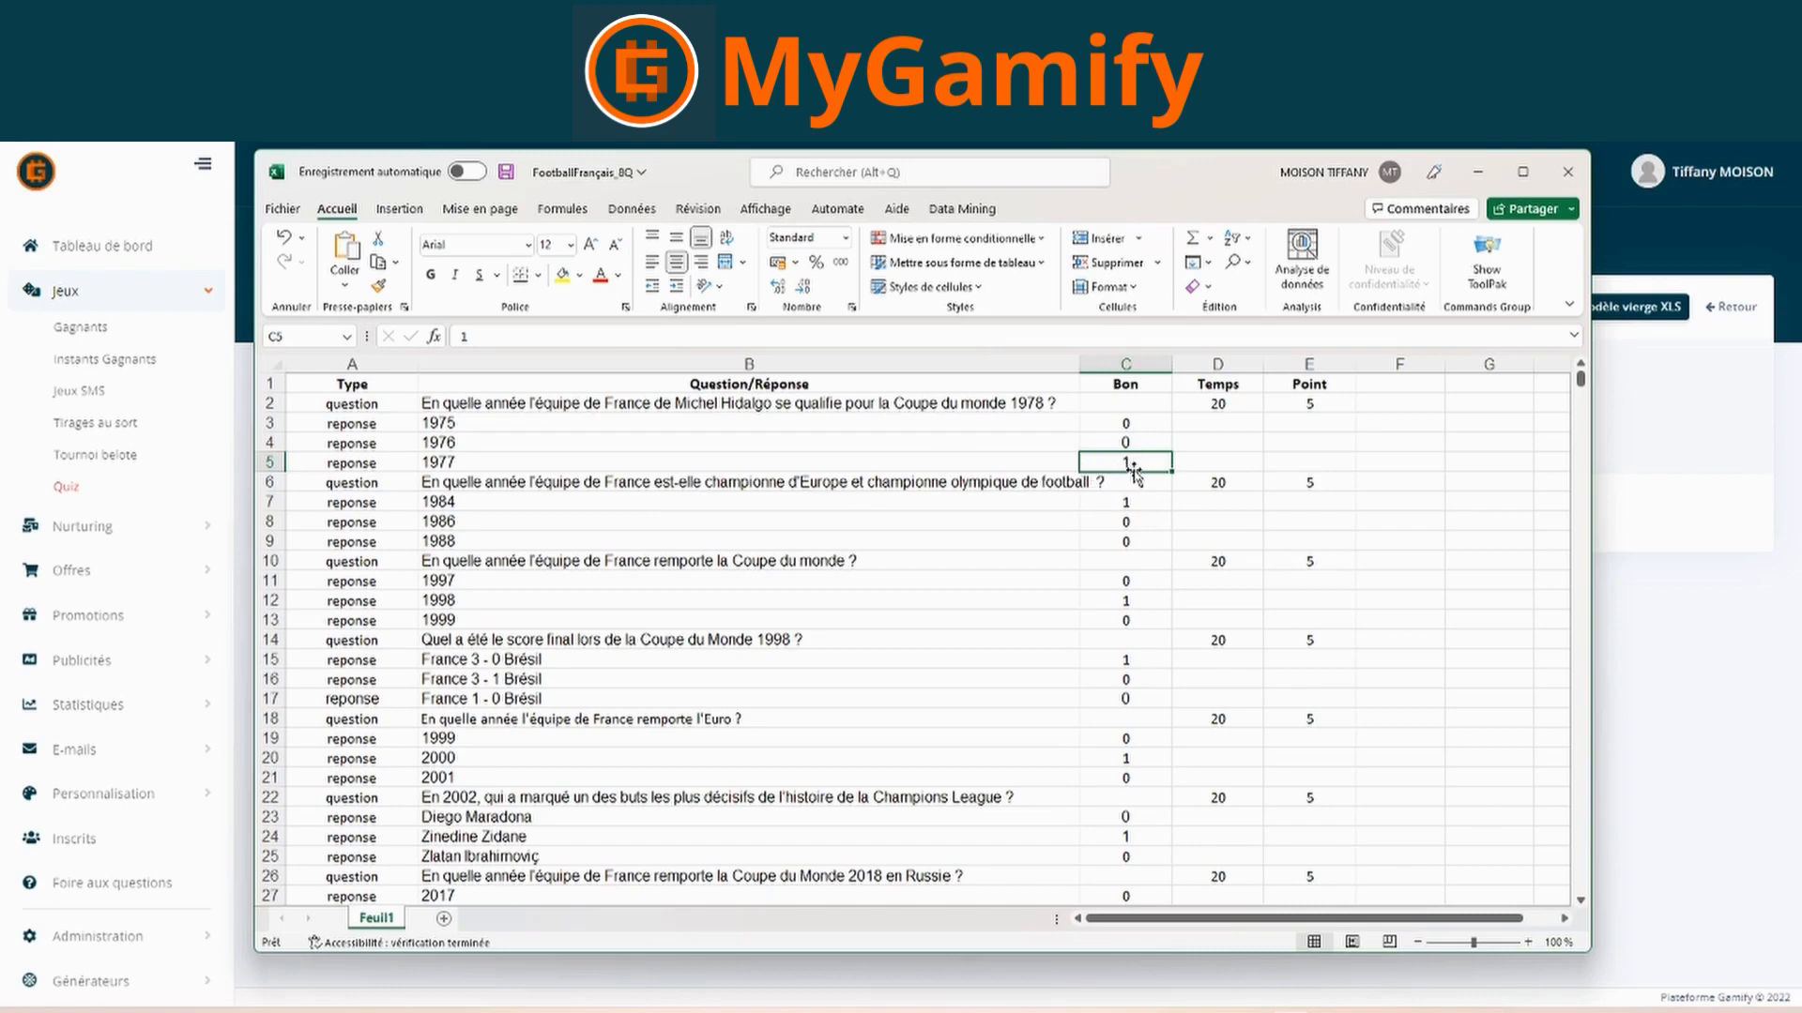
- Set the Temps values of the second, third and fourth questions to 10, 30 and 400
{"action": "left_click", "coordinate": [1236, 384]}
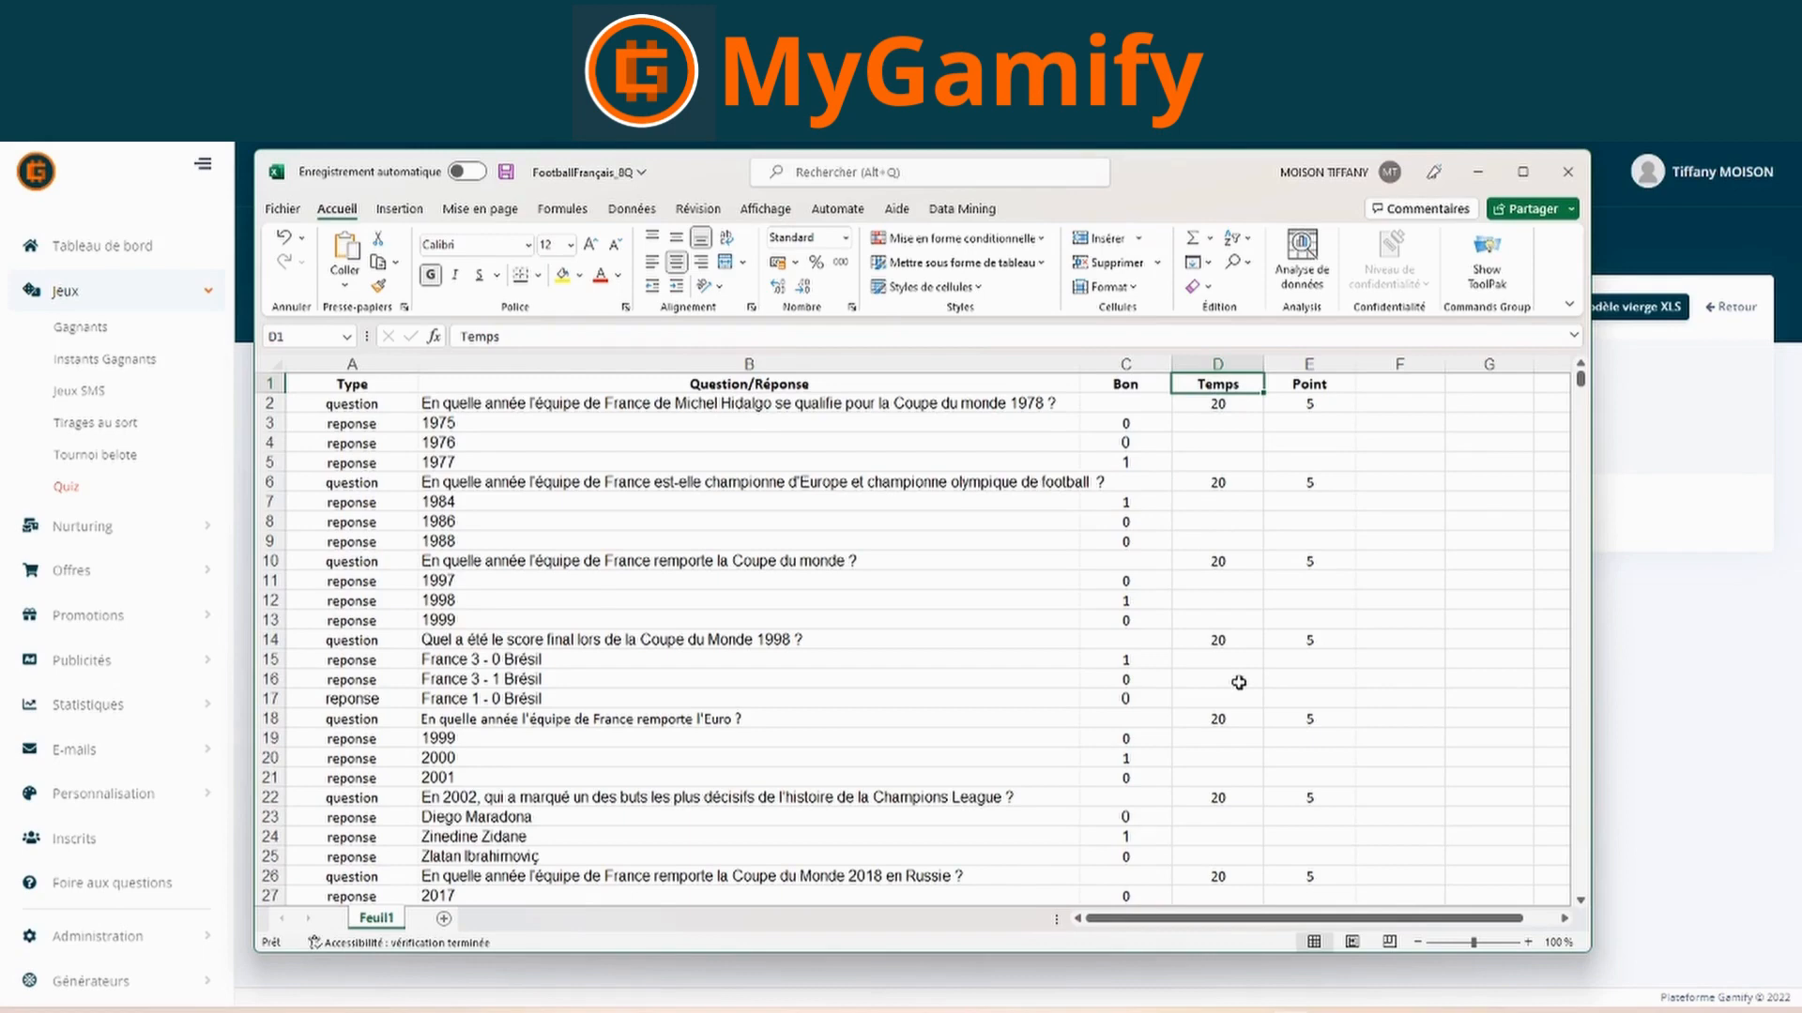
{"action": "left_click", "coordinate": [1235, 405]}
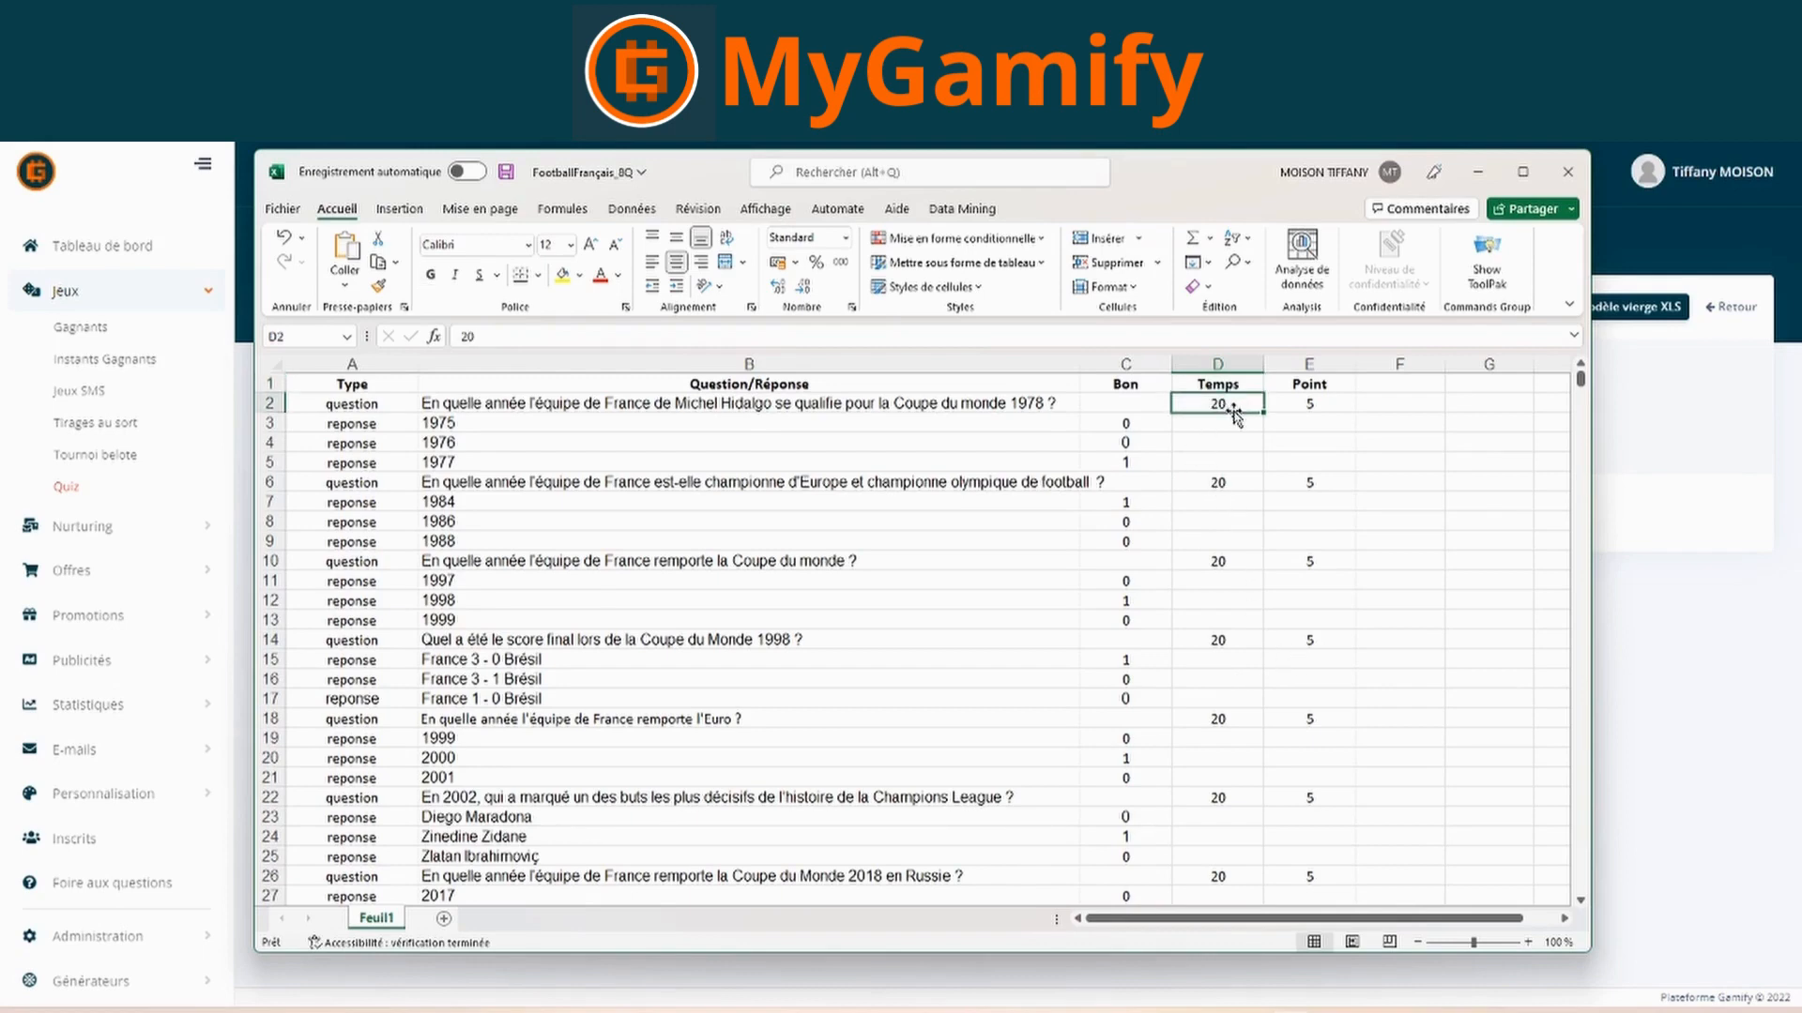
{"action": "left_click", "coordinate": [1230, 480]}
{"action": "left_click", "coordinate": [1225, 565]}
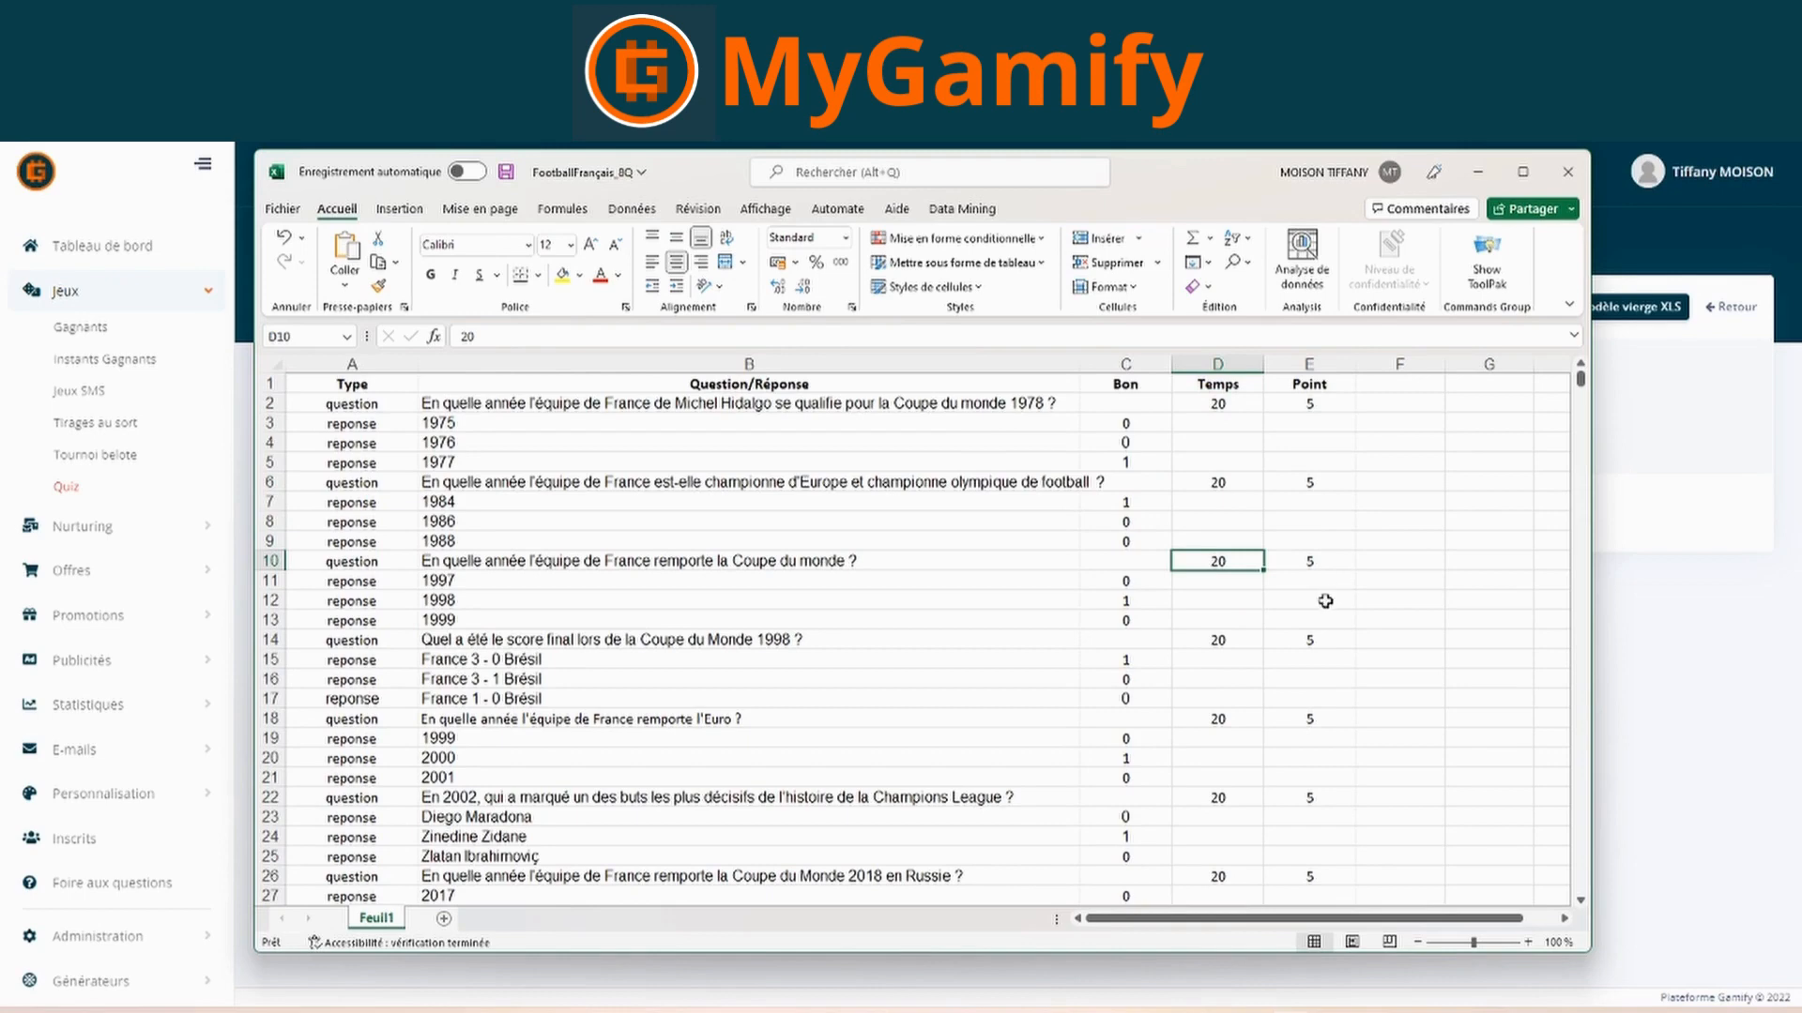
{"action": "left_click", "coordinate": [1225, 487]}
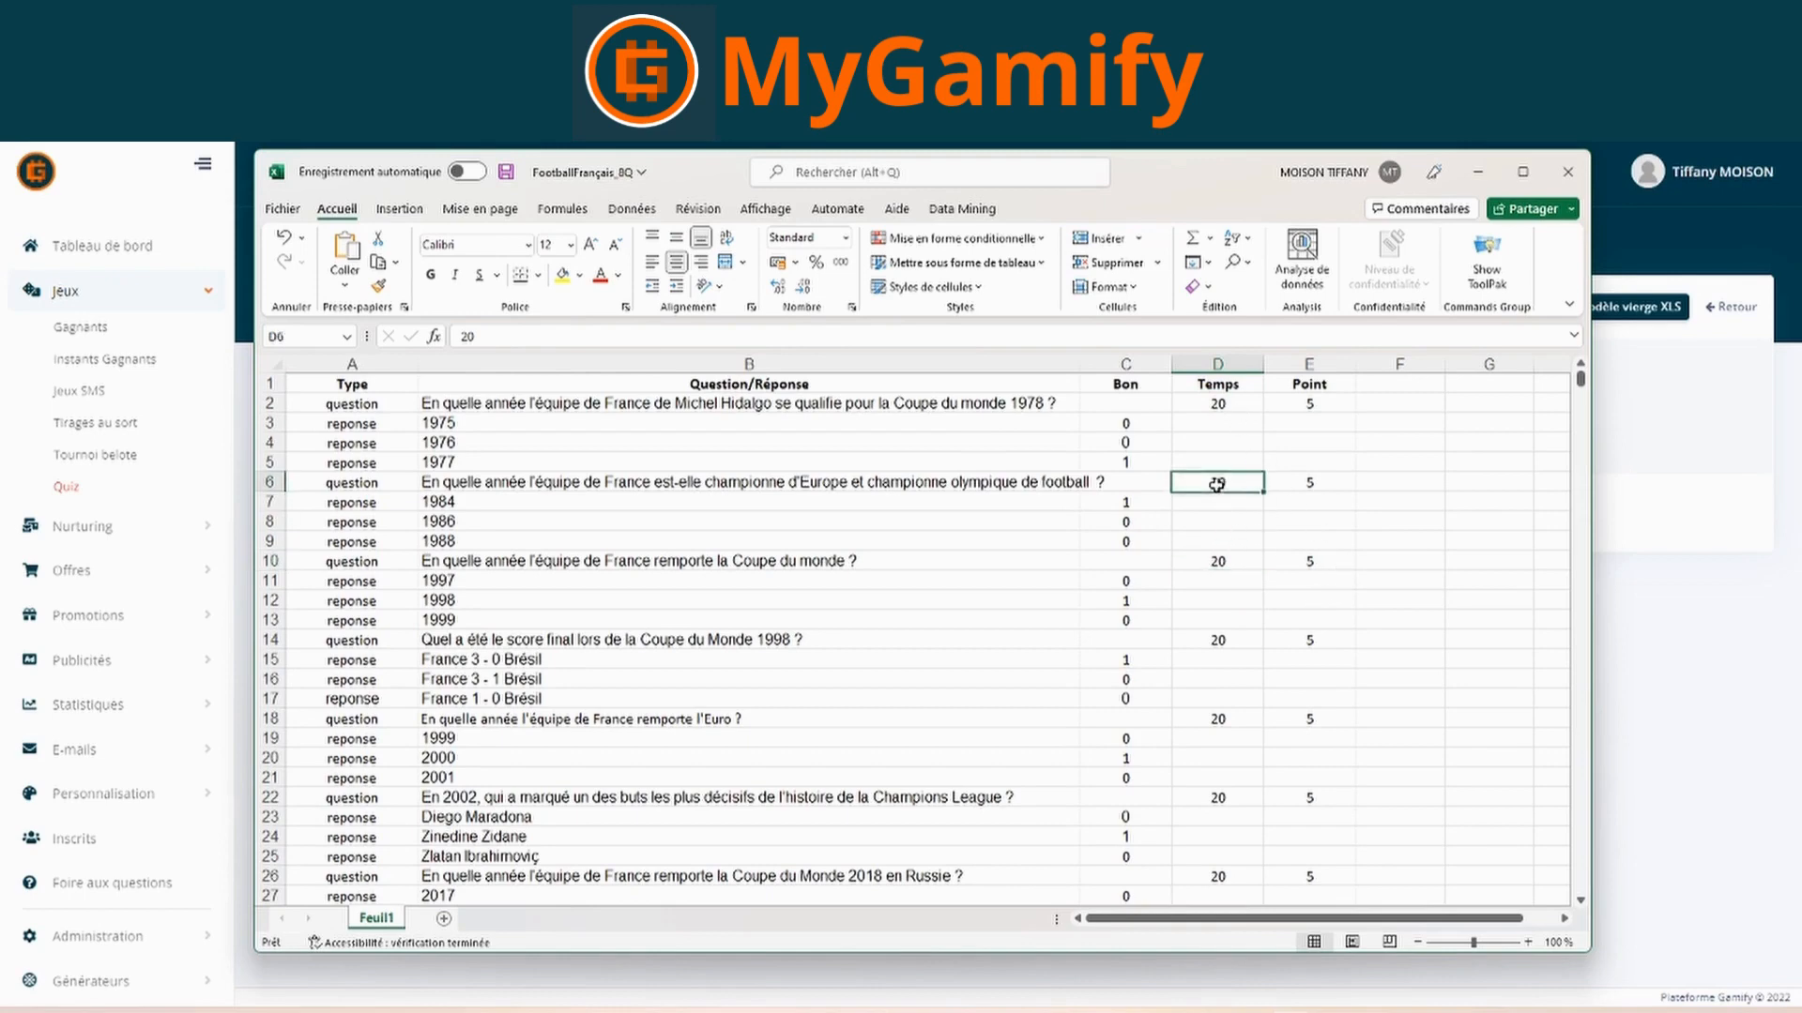
{"action": "type", "text": "10"}
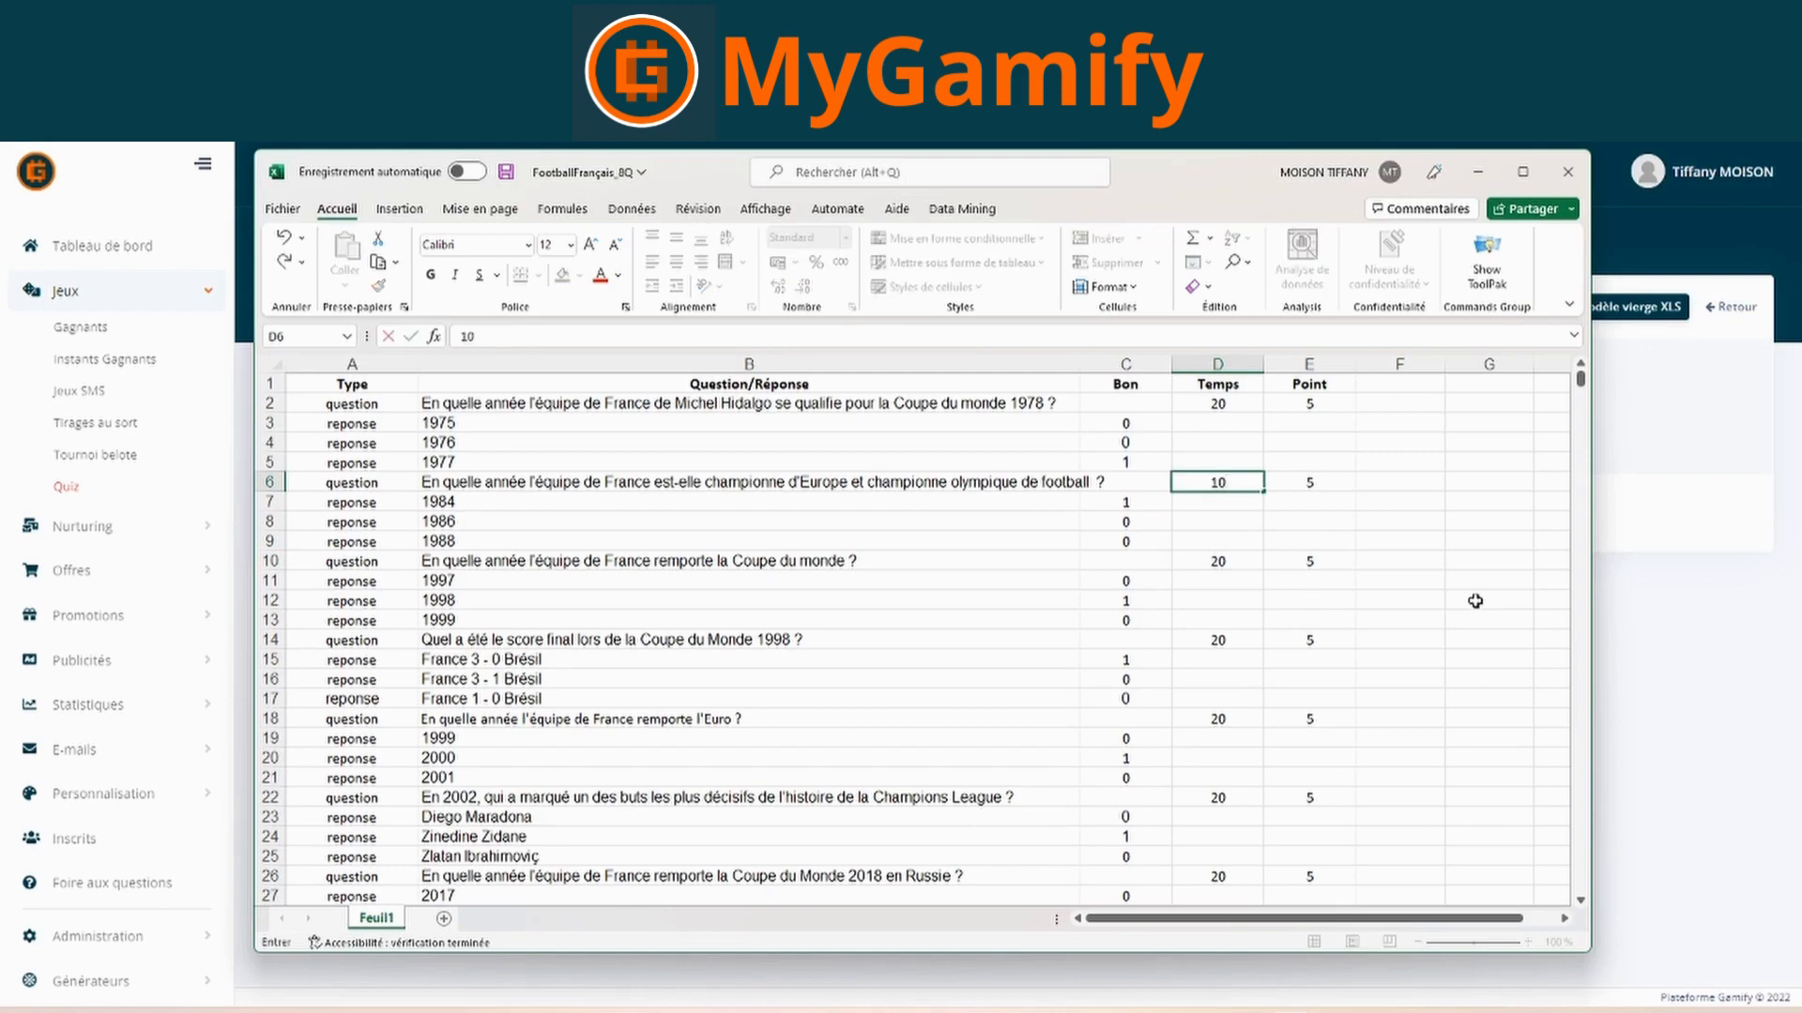
{"action": "left_click", "coordinate": [1240, 560]}
{"action": "type", "text": "30"}
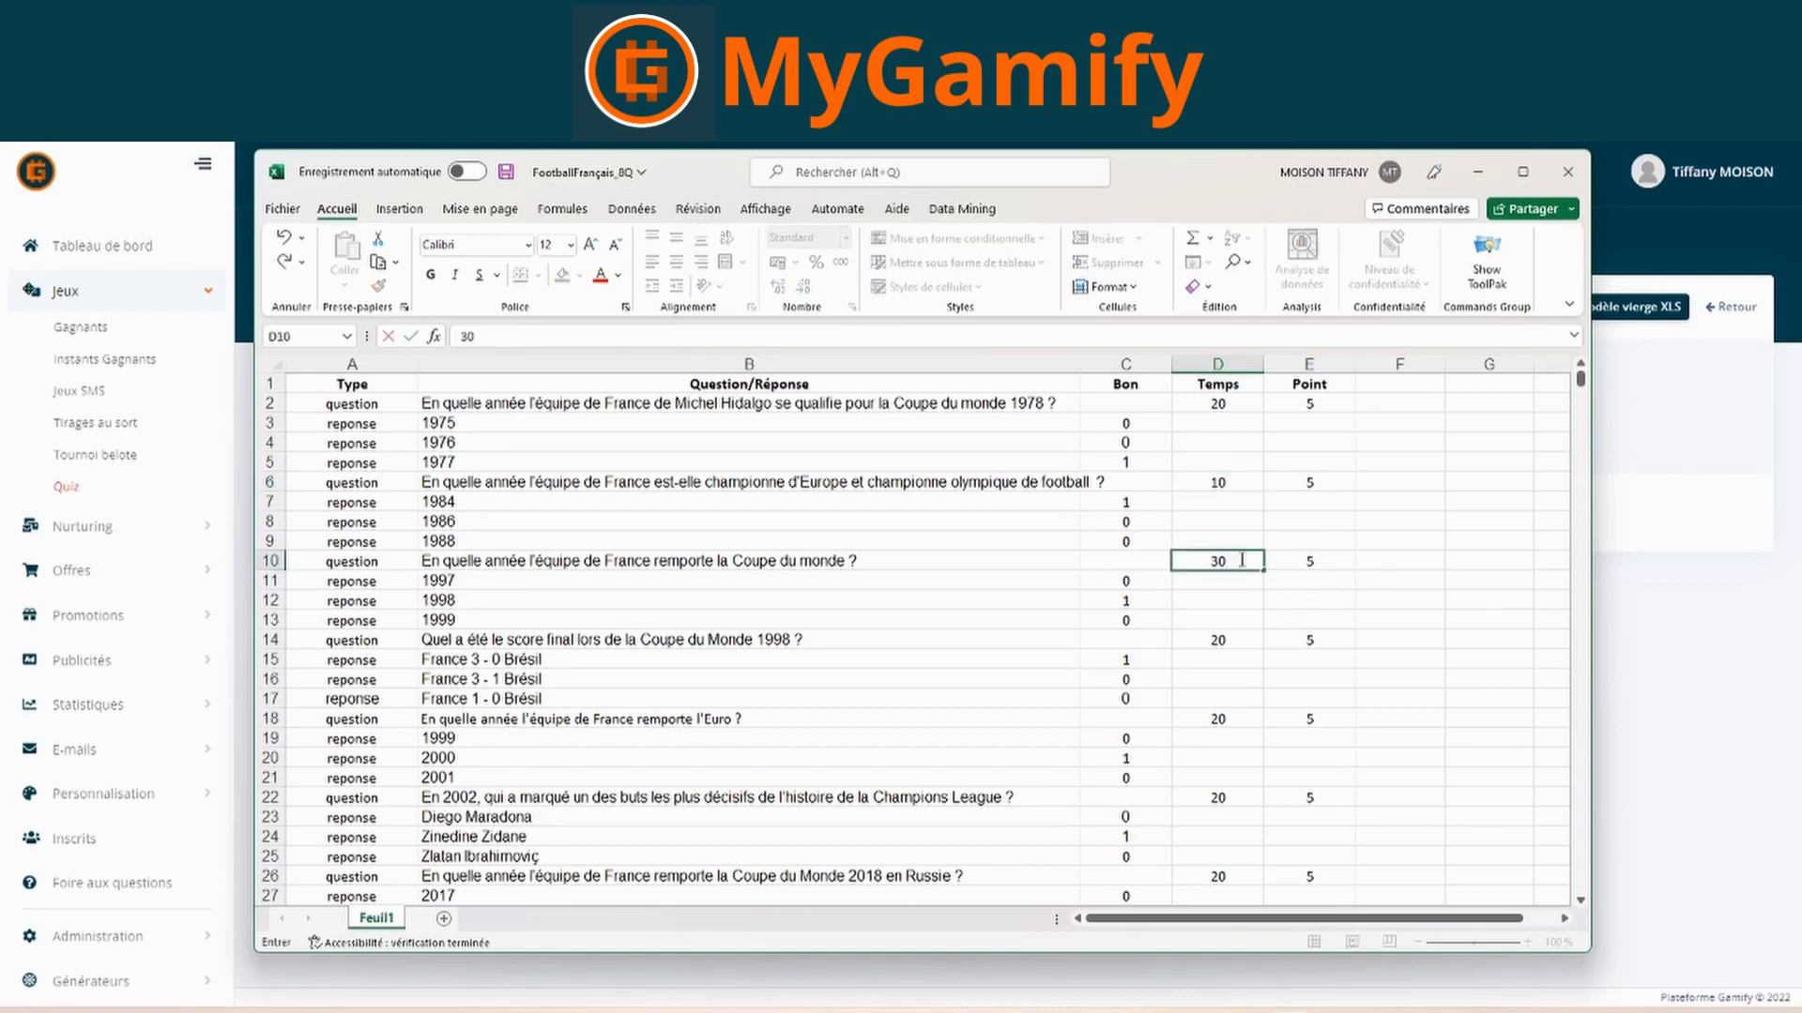
{"action": "left_click", "coordinate": [1216, 640]}
{"action": "type", "text": "40"}
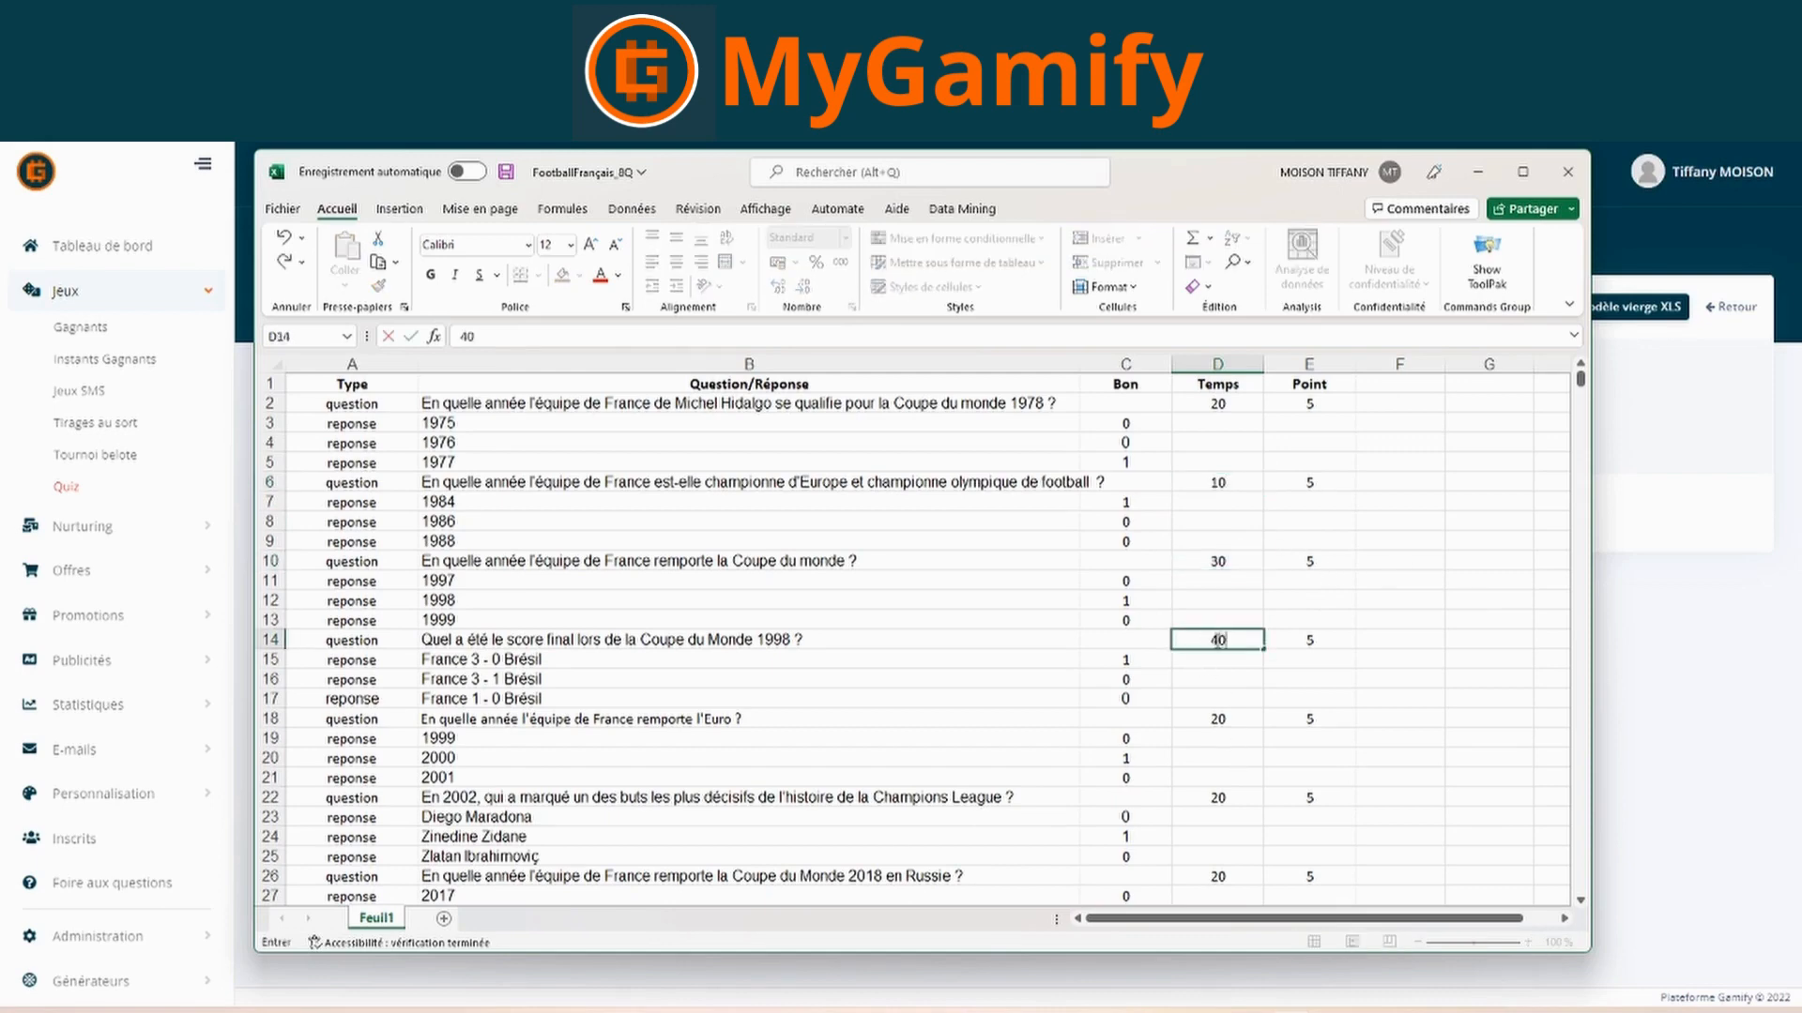
{"action": "type", "text": "0"}
{"action": "left_click", "coordinate": [1247, 601]}
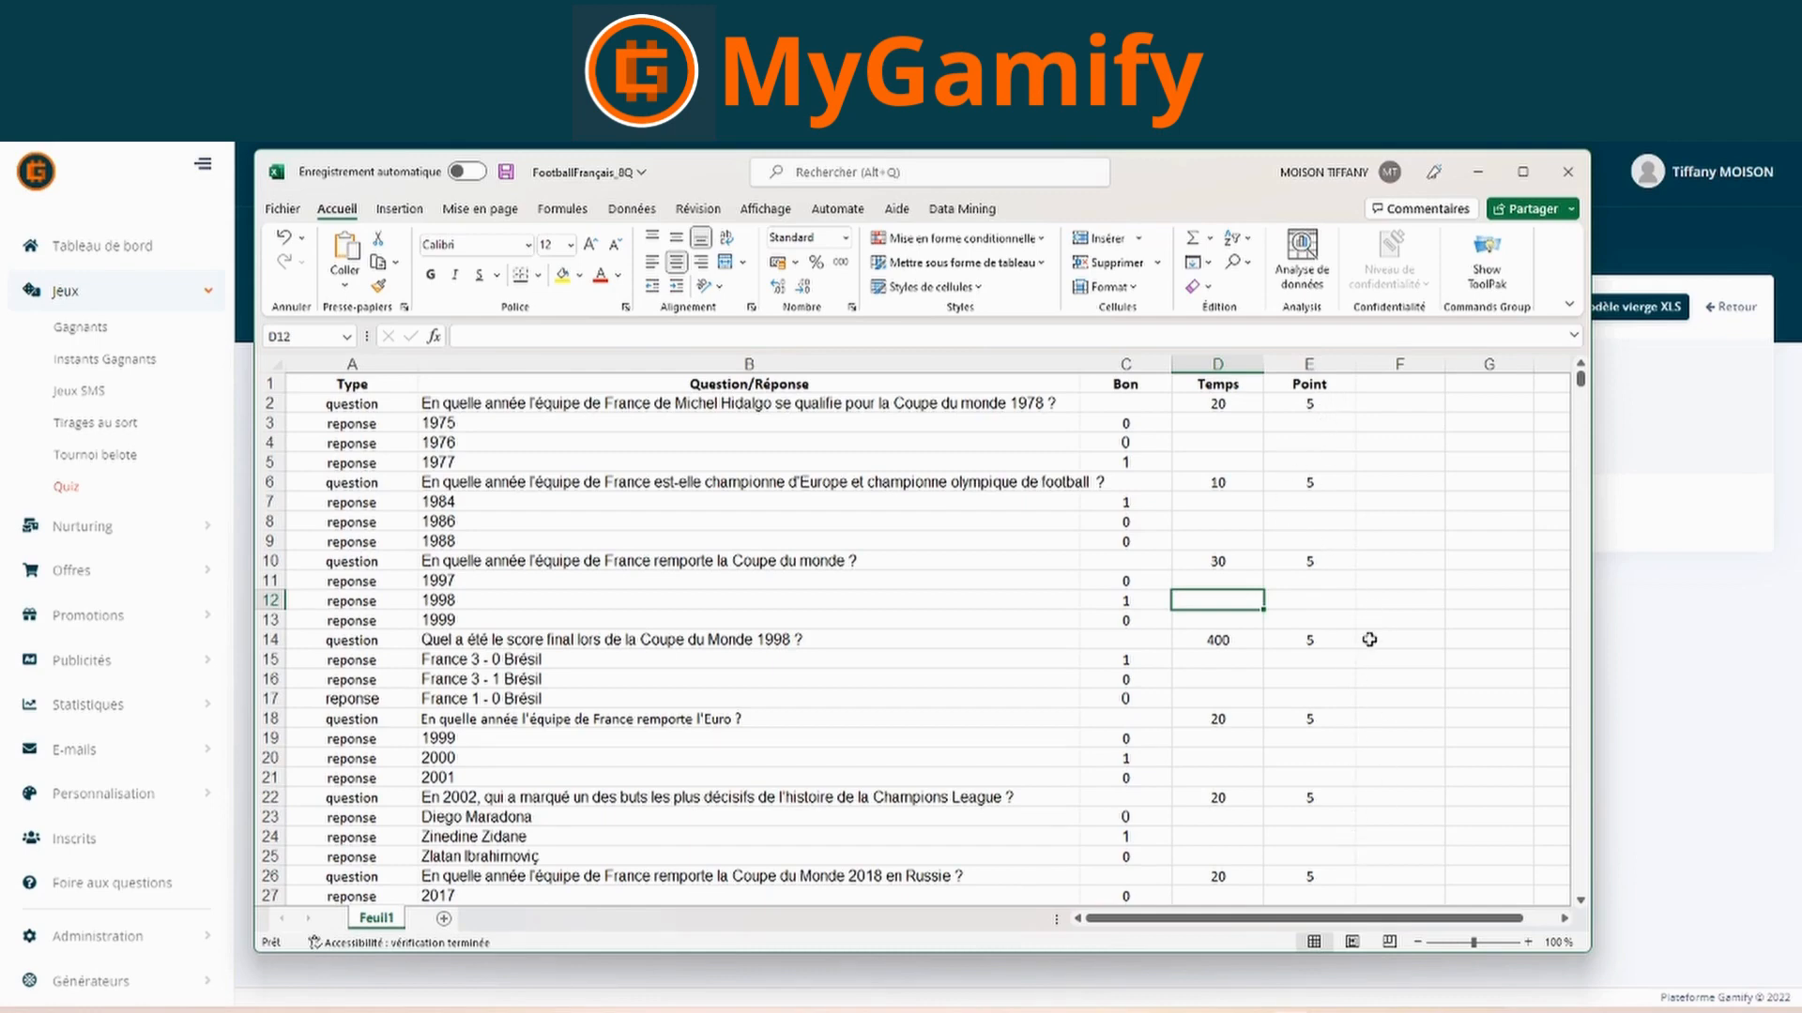
- Set the Point values of the second, third and fourth questions to 25, 30 and 200
{"action": "left_click", "coordinate": [1310, 404]}
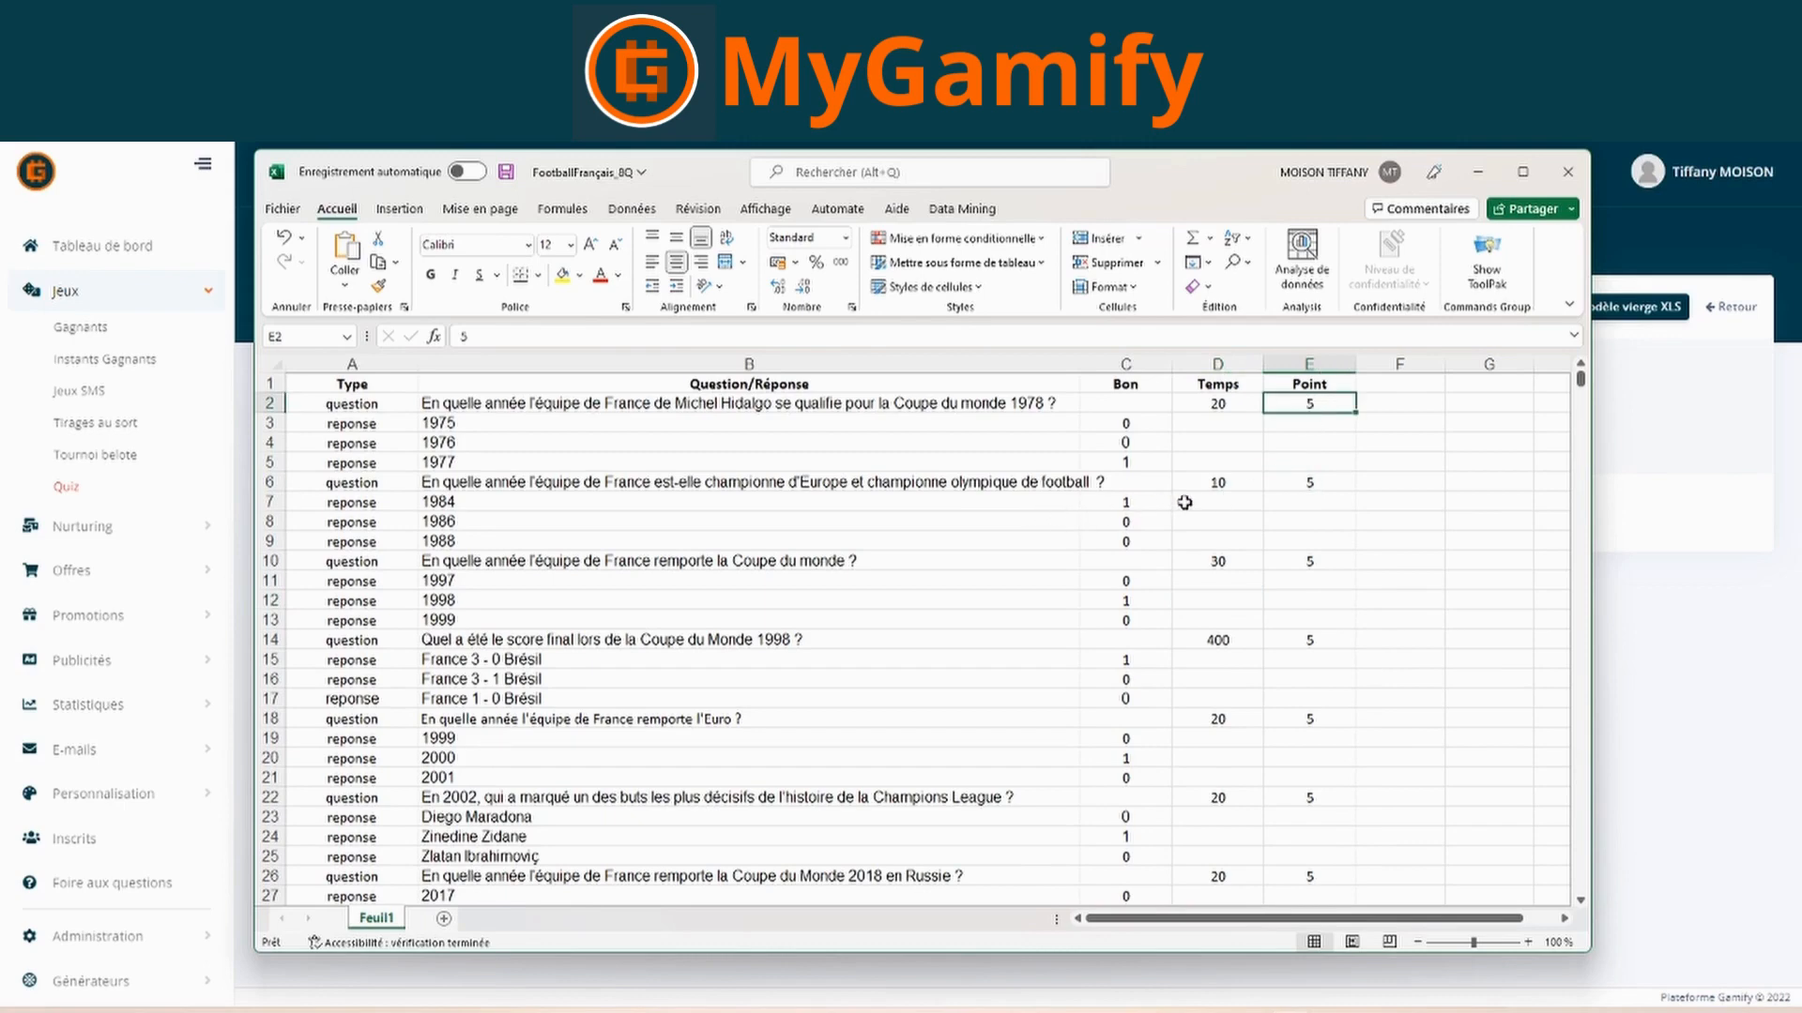
{"action": "left_click", "coordinate": [1310, 482]}
{"action": "type", "text": "25"}
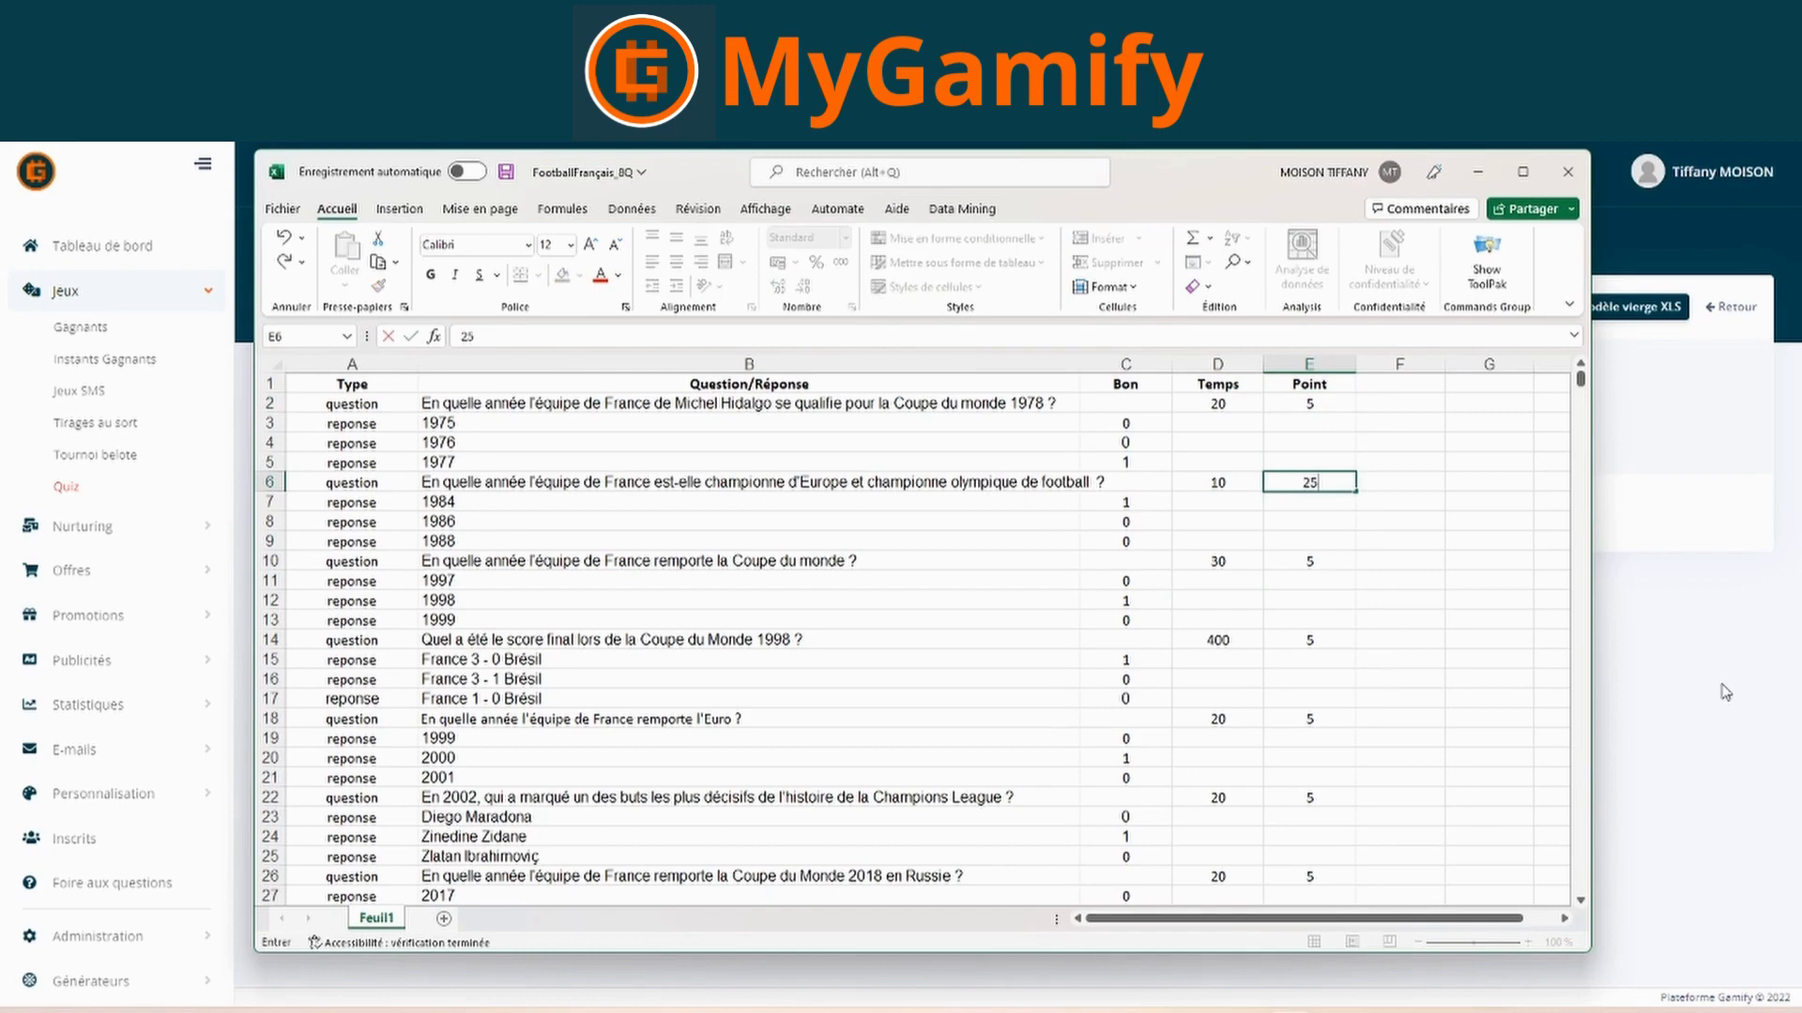
{"action": "left_click", "coordinate": [1321, 561]}
{"action": "type", "text": "30"}
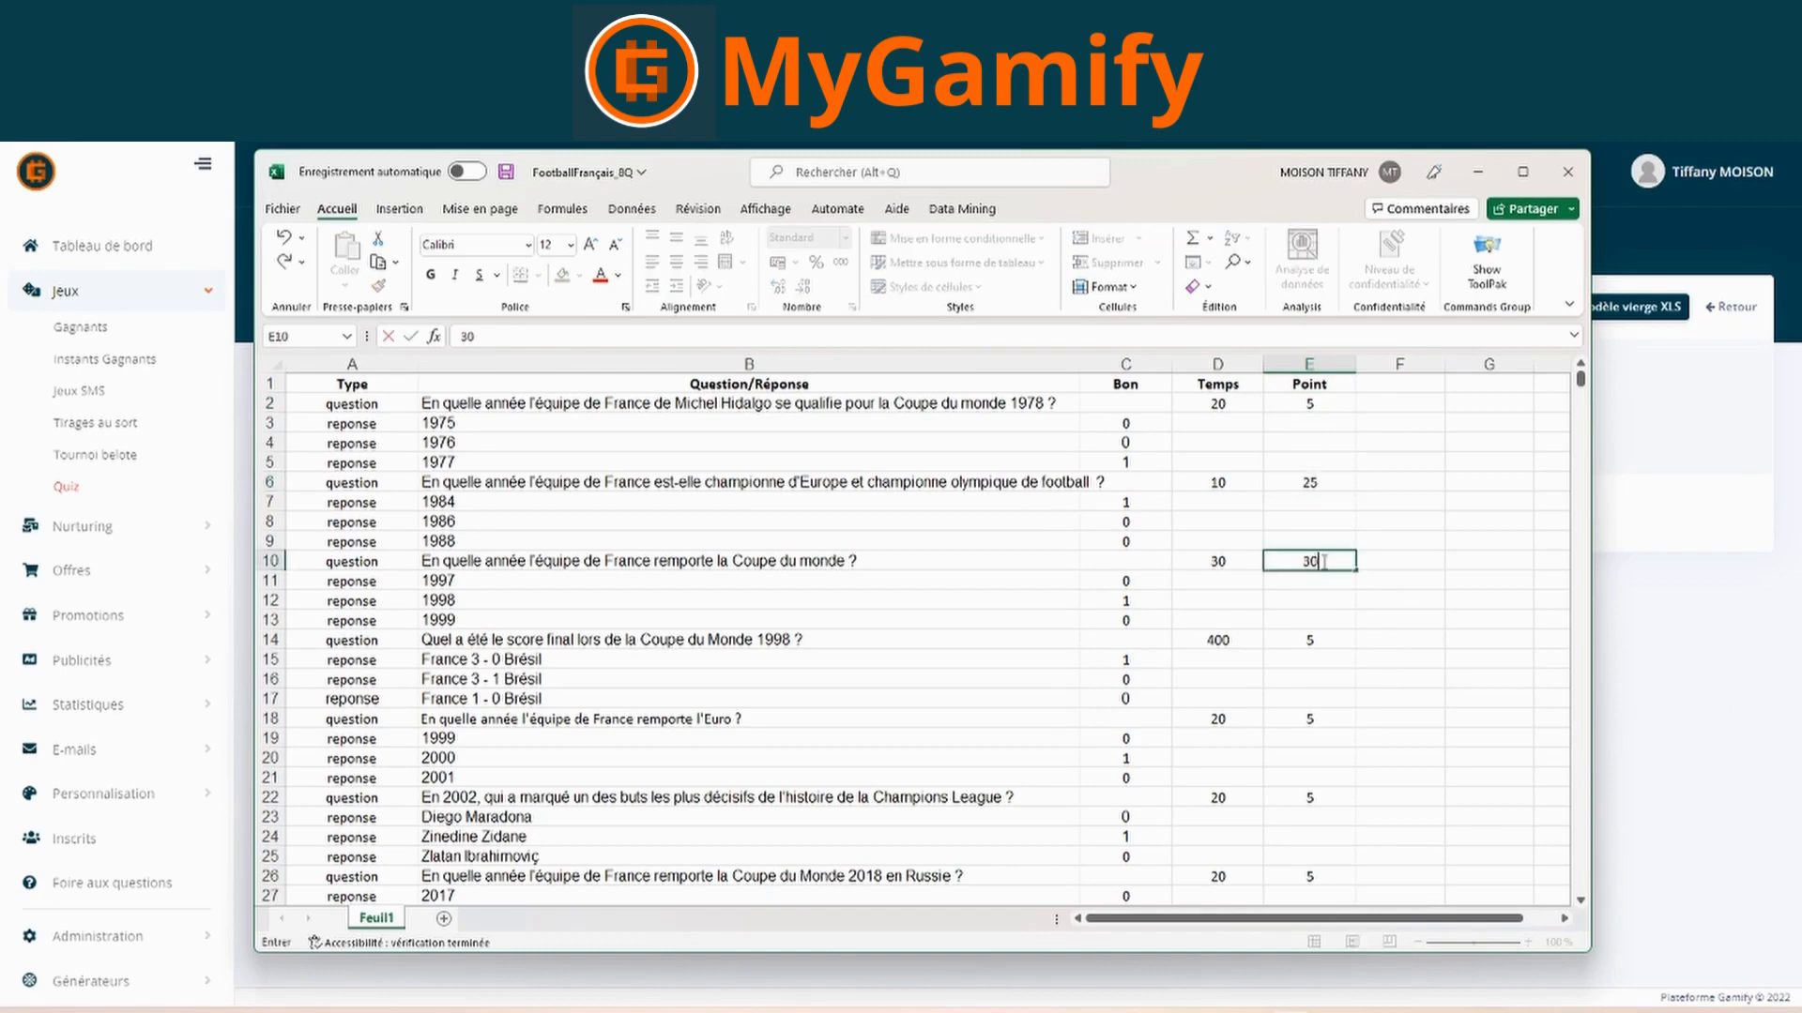
{"action": "left_click", "coordinate": [1327, 640]}
{"action": "type", "text": "200"}
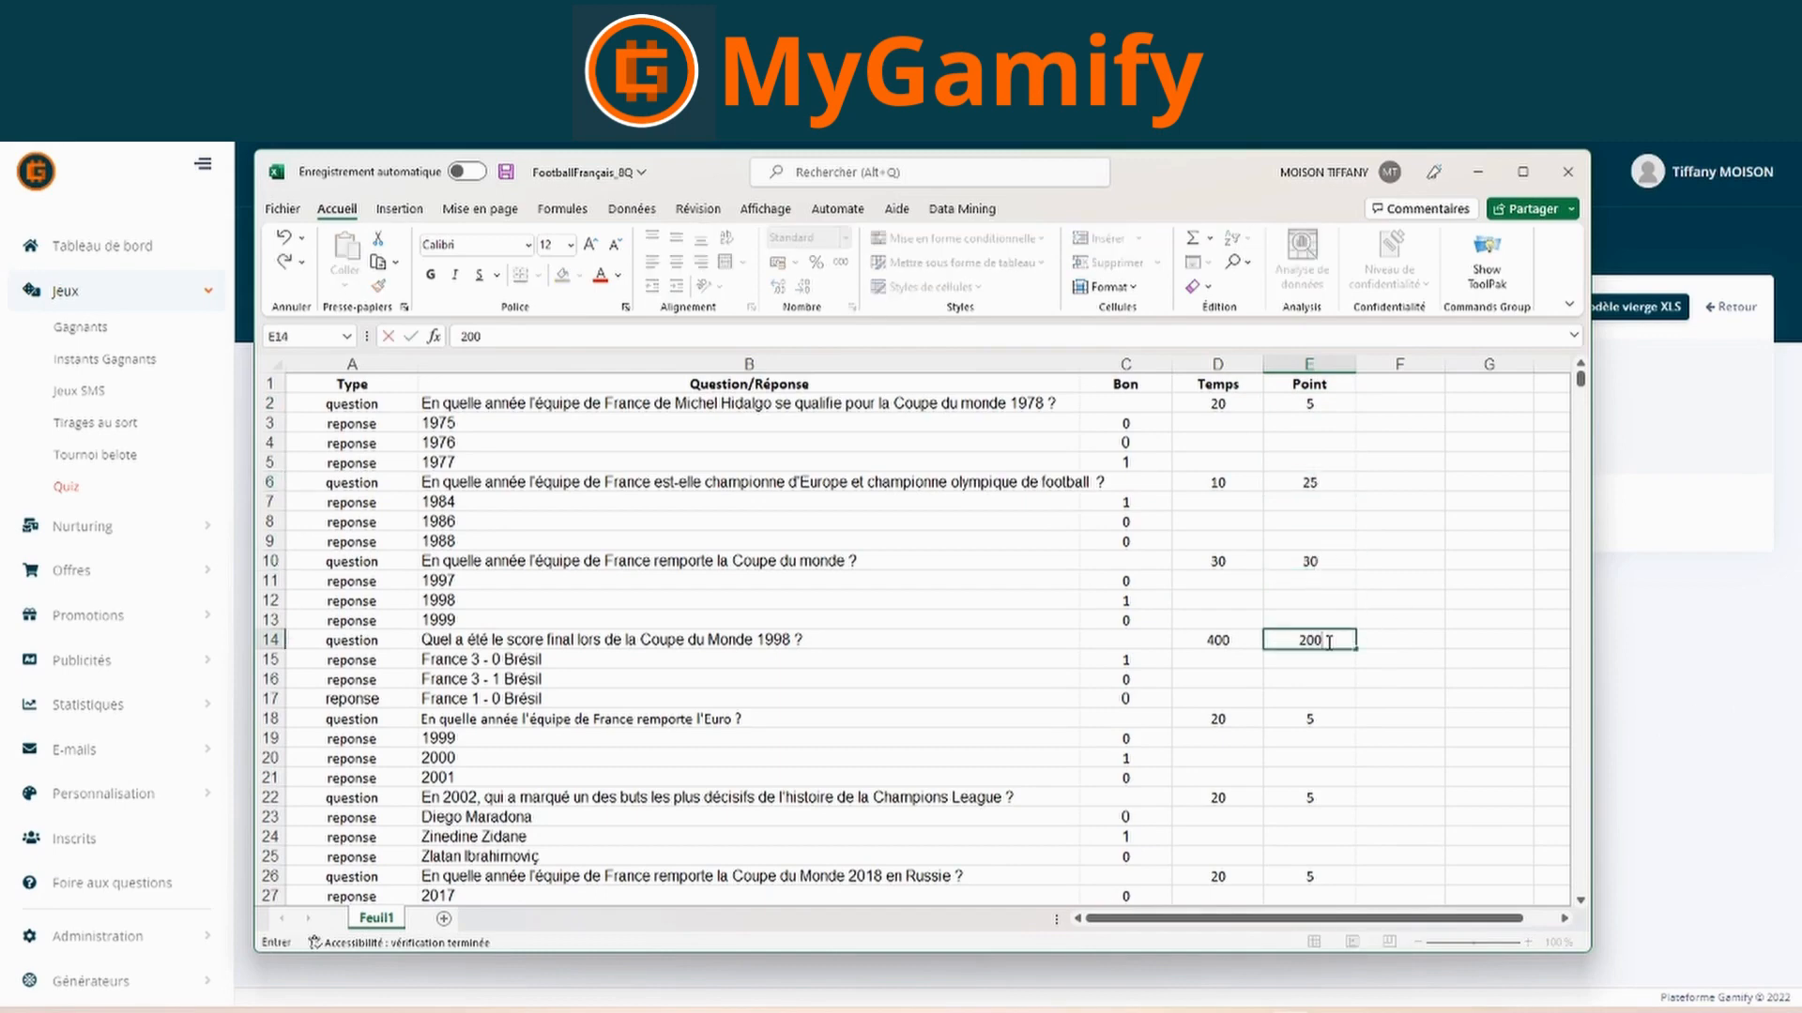
{"action": "left_click", "coordinate": [1318, 620]}
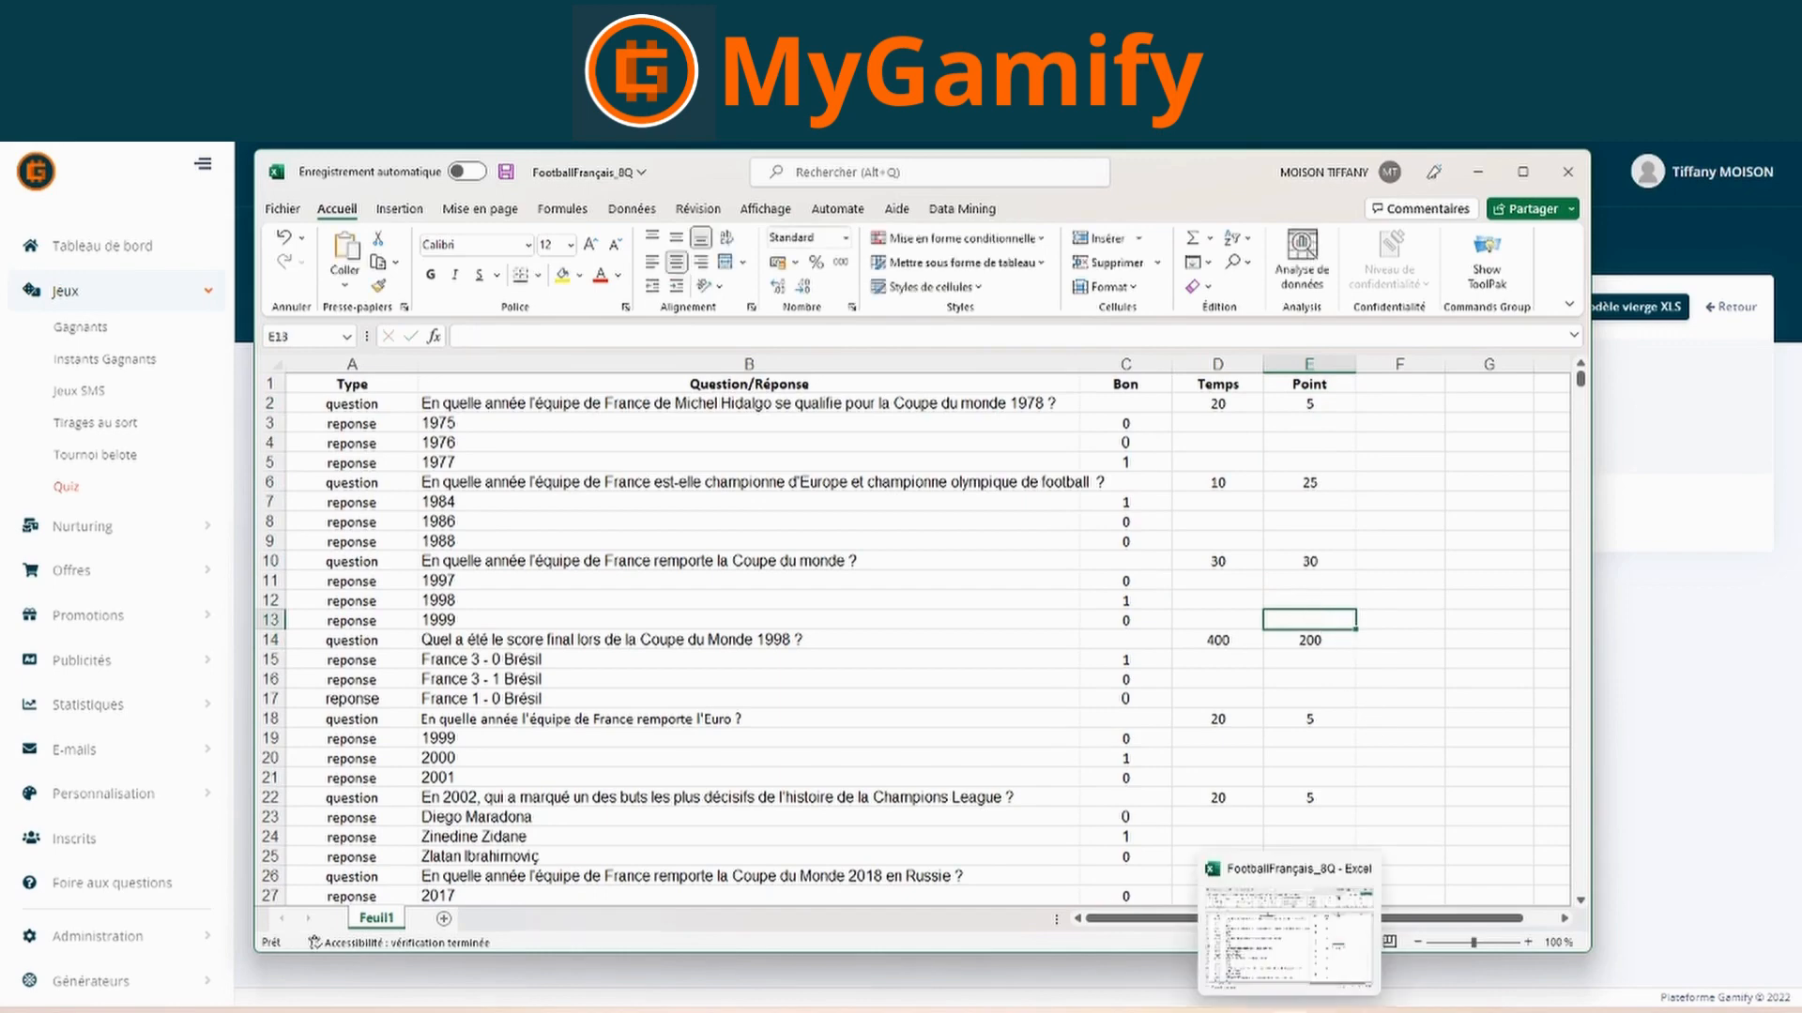
- Return to the MyGamify XLS import and save it to import the chosen questions file into the quiz
{"action": "left_click", "coordinate": [1289, 1012]}
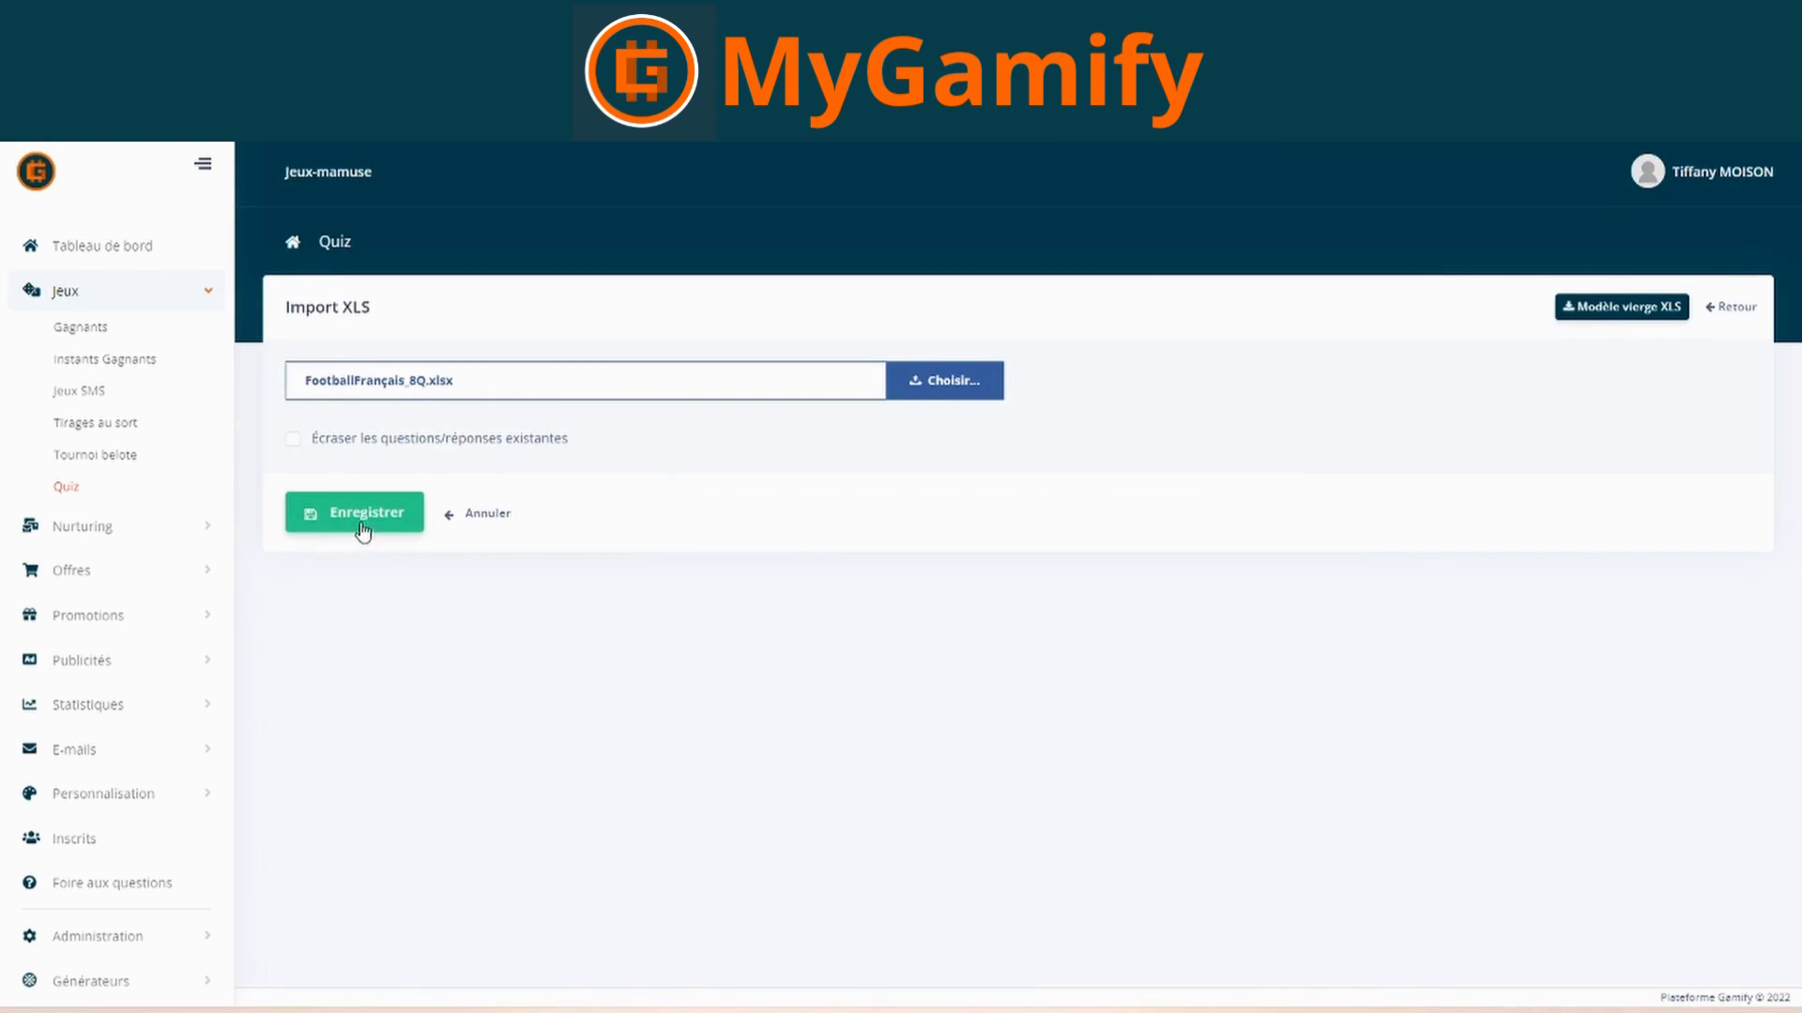
{"action": "left_click", "coordinate": [366, 515]}
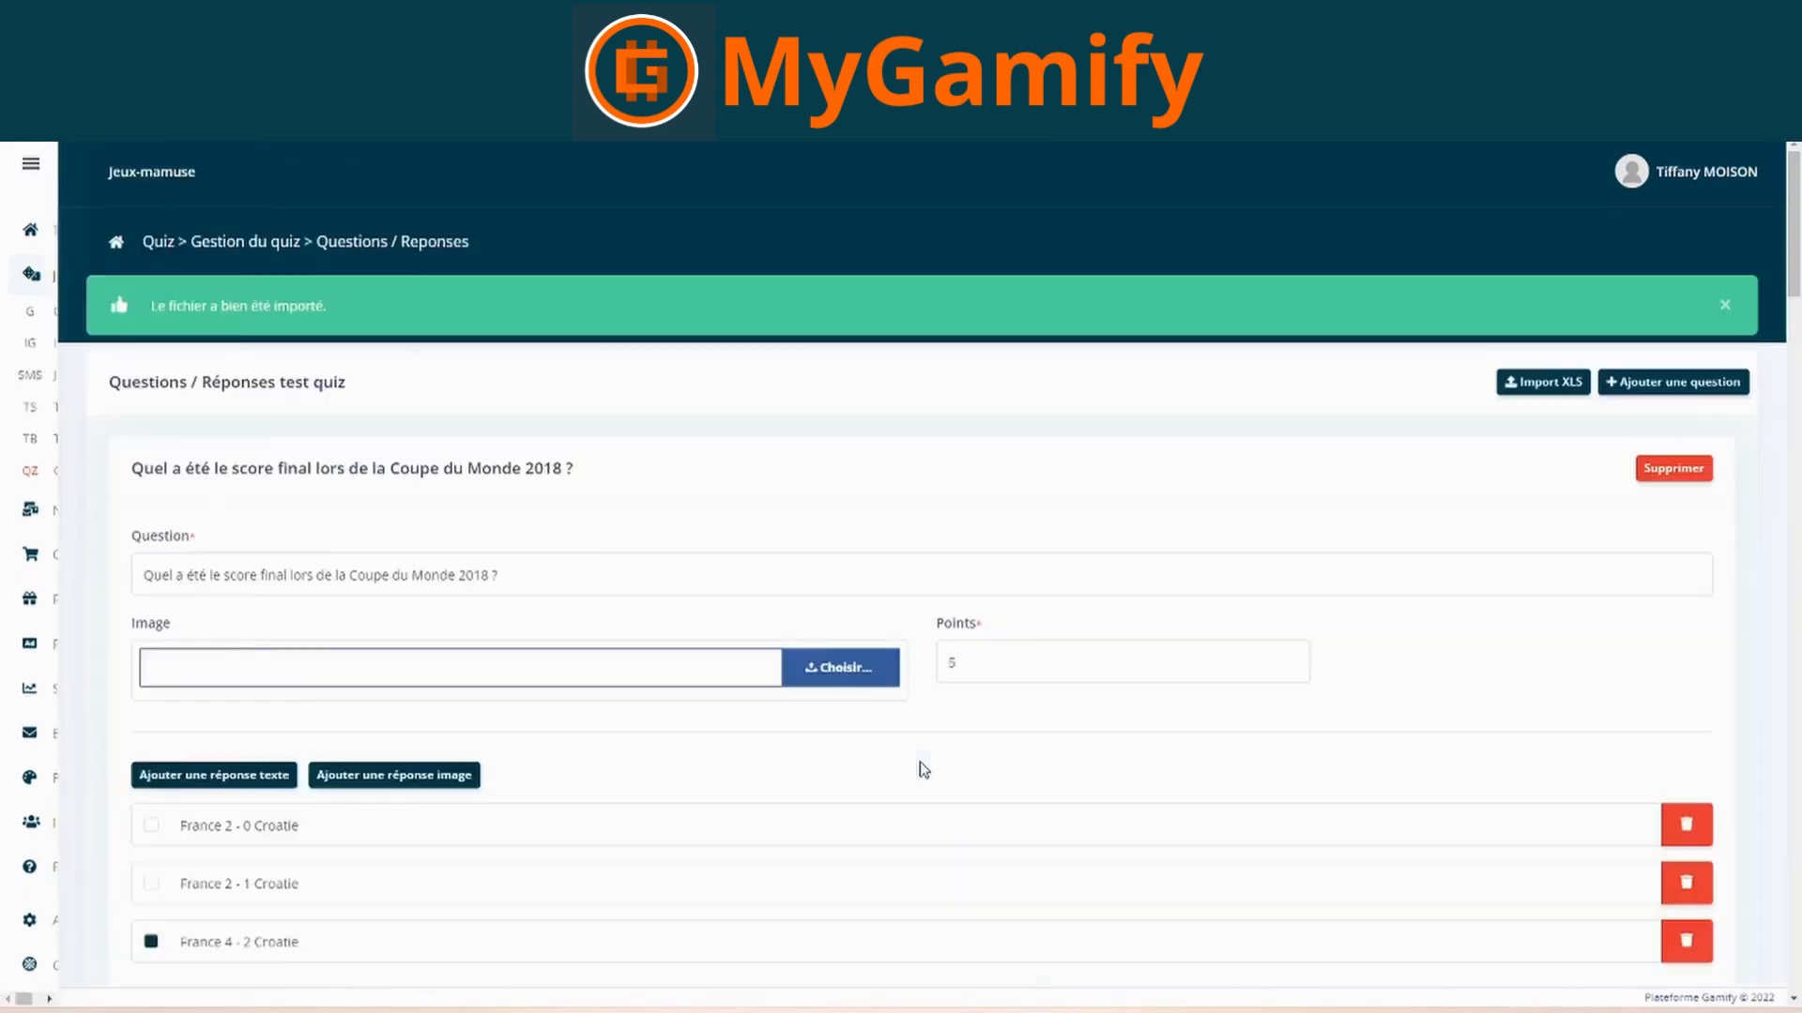
- Review the imported questions of test quiz with their points, answers and marked correct answers
{"action": "scroll", "coordinate": [896, 783], "scroll_direction": "down", "scroll_amount": 4}
{"action": "scroll", "coordinate": [893, 791], "scroll_direction": "down", "scroll_amount": 9}
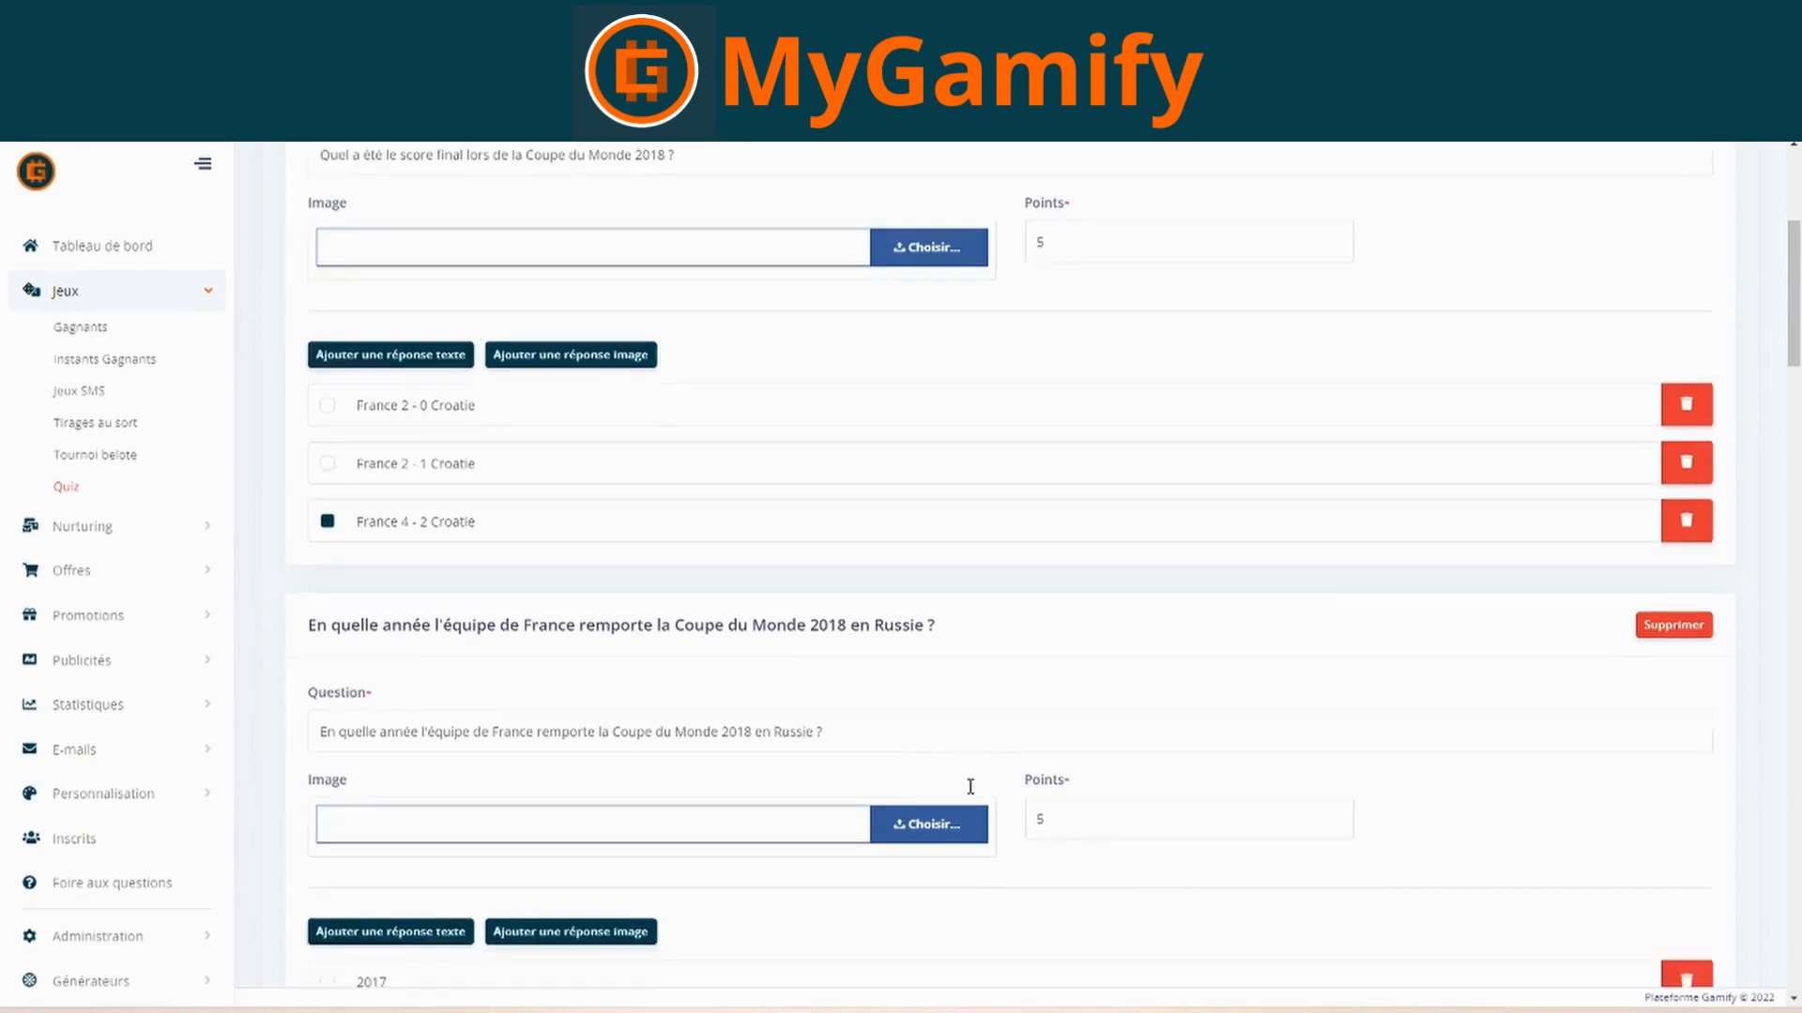
{"action": "scroll", "coordinate": [1035, 794], "scroll_direction": "up", "scroll_amount": 12}
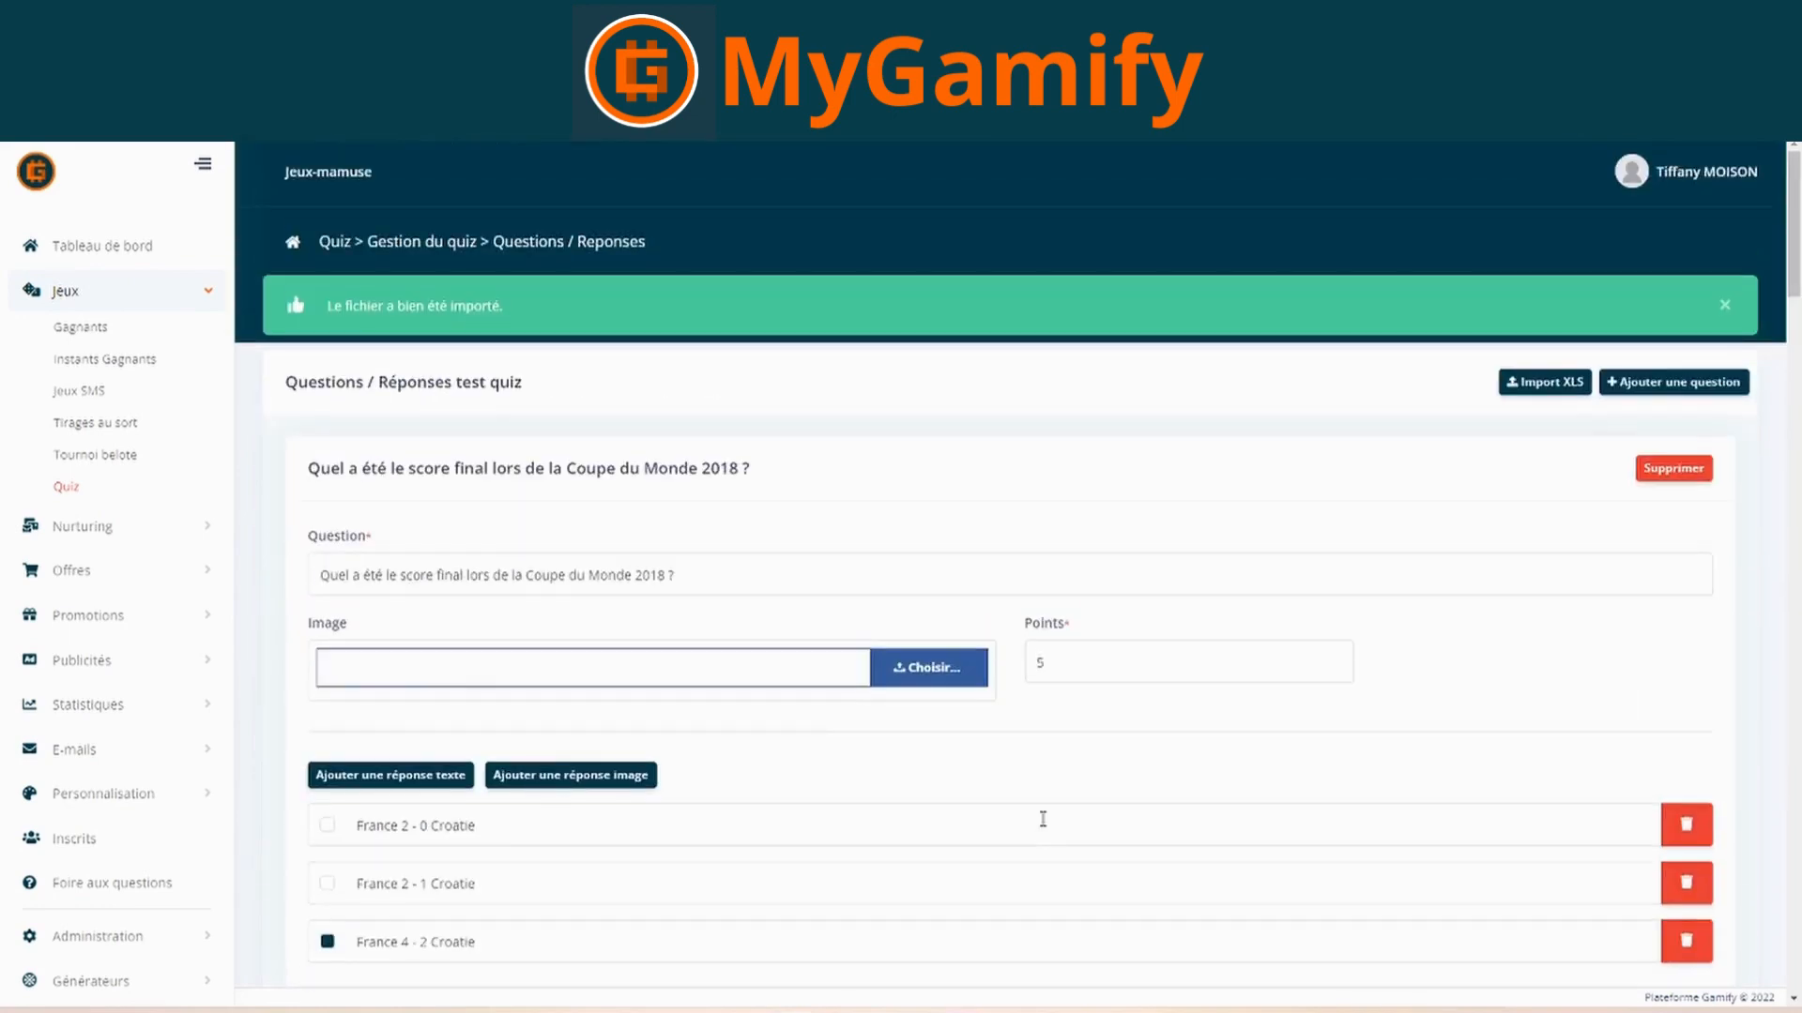
{"action": "scroll", "coordinate": [1118, 809], "scroll_direction": "down", "scroll_amount": 20}
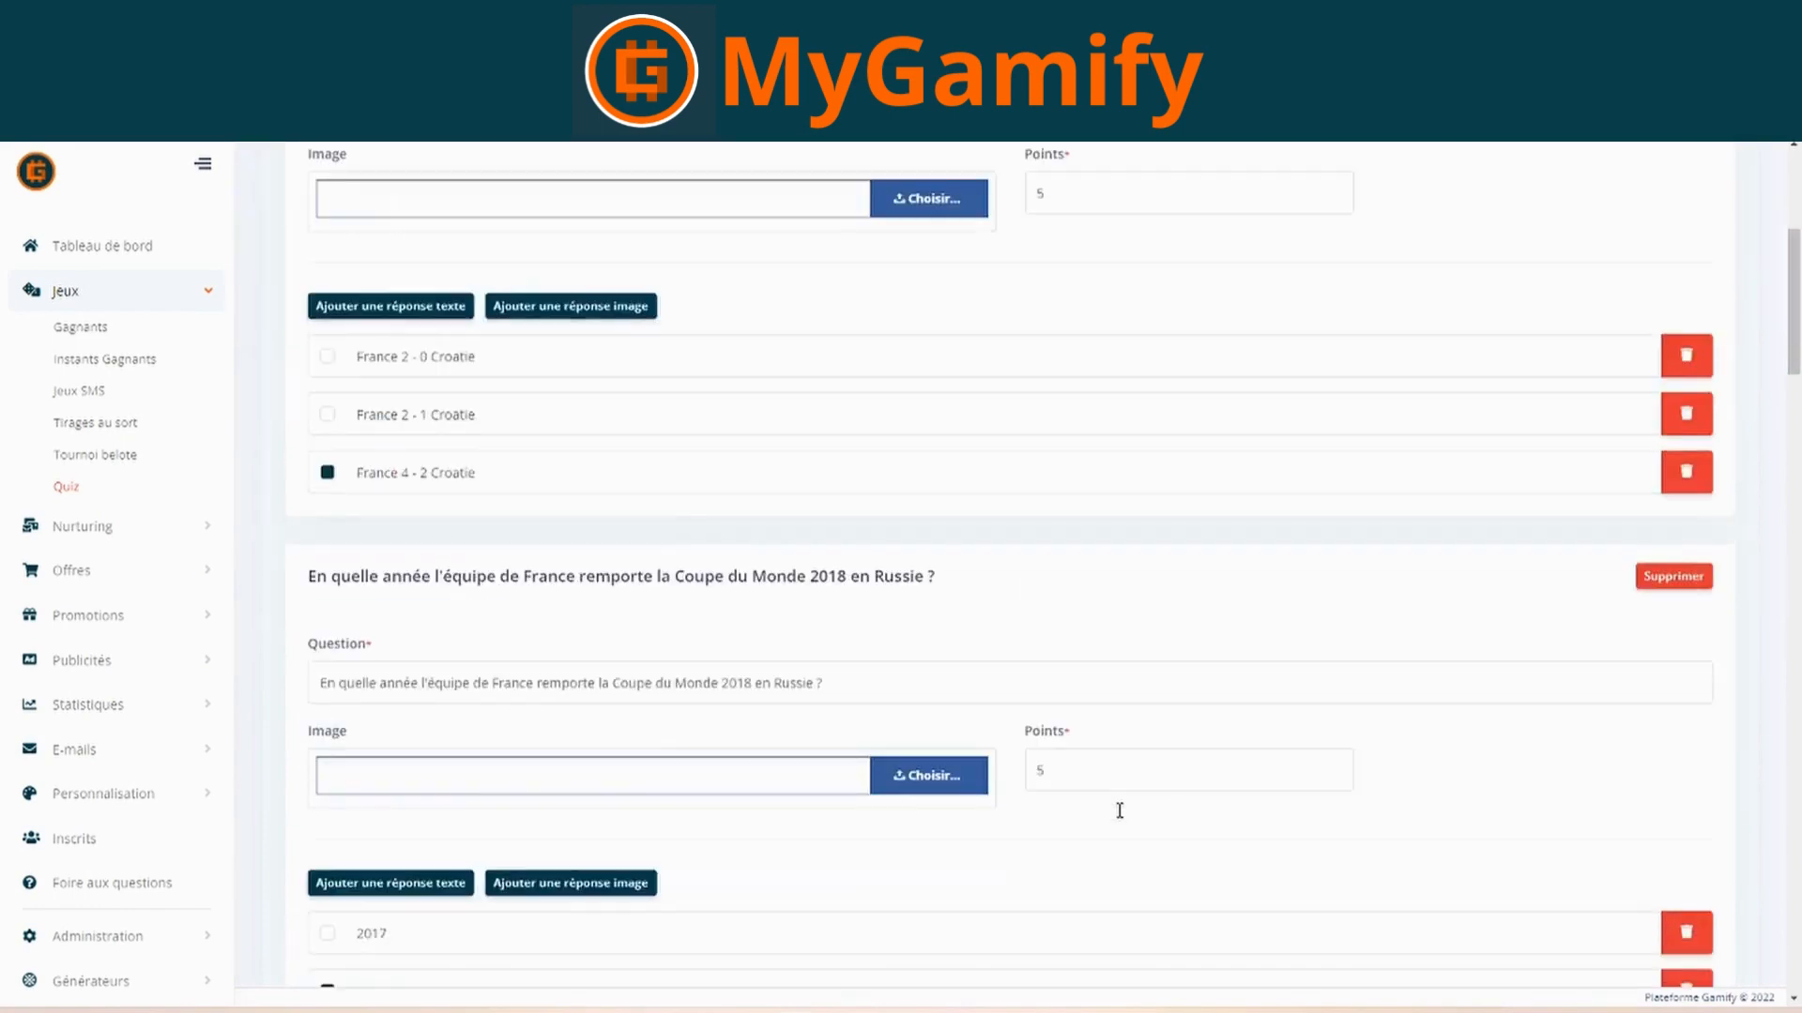
{"action": "scroll", "coordinate": [1123, 822], "scroll_direction": "up", "scroll_amount": 5}
{"action": "scroll", "coordinate": [1124, 823], "scroll_direction": "up", "scroll_amount": 17}
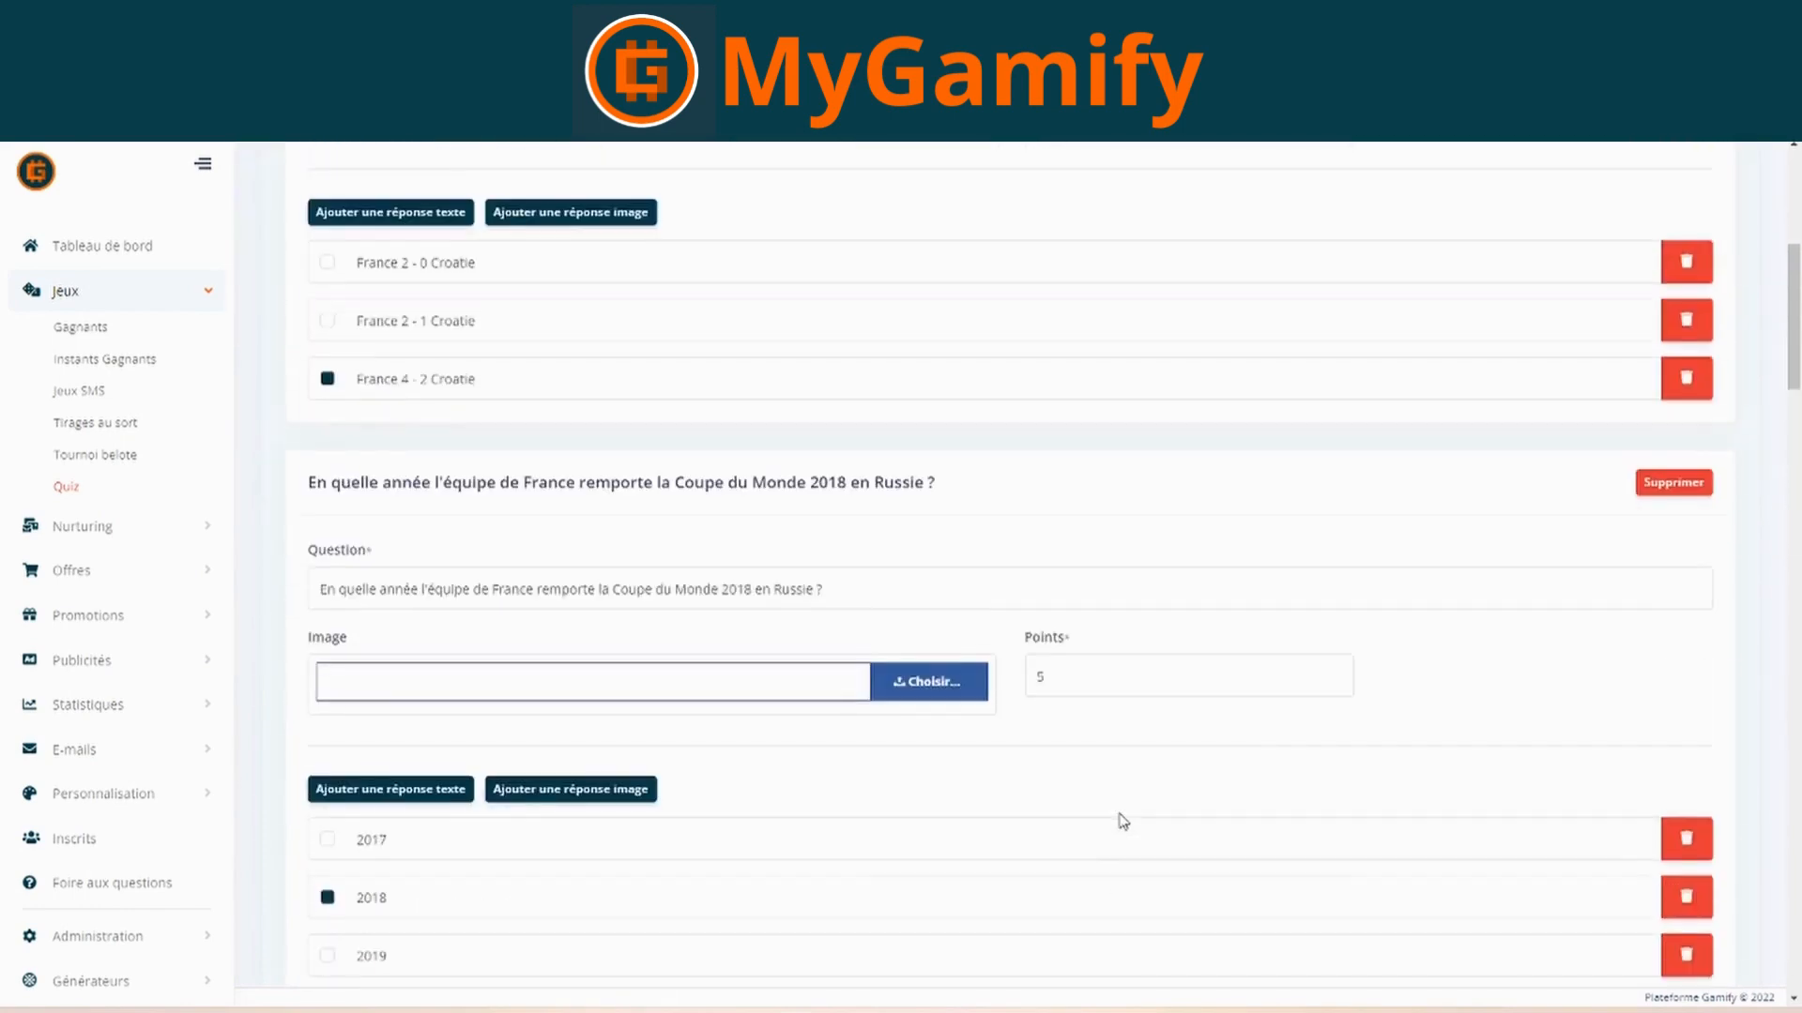
{"action": "scroll", "coordinate": [1120, 813], "scroll_direction": "down", "scroll_amount": 3}
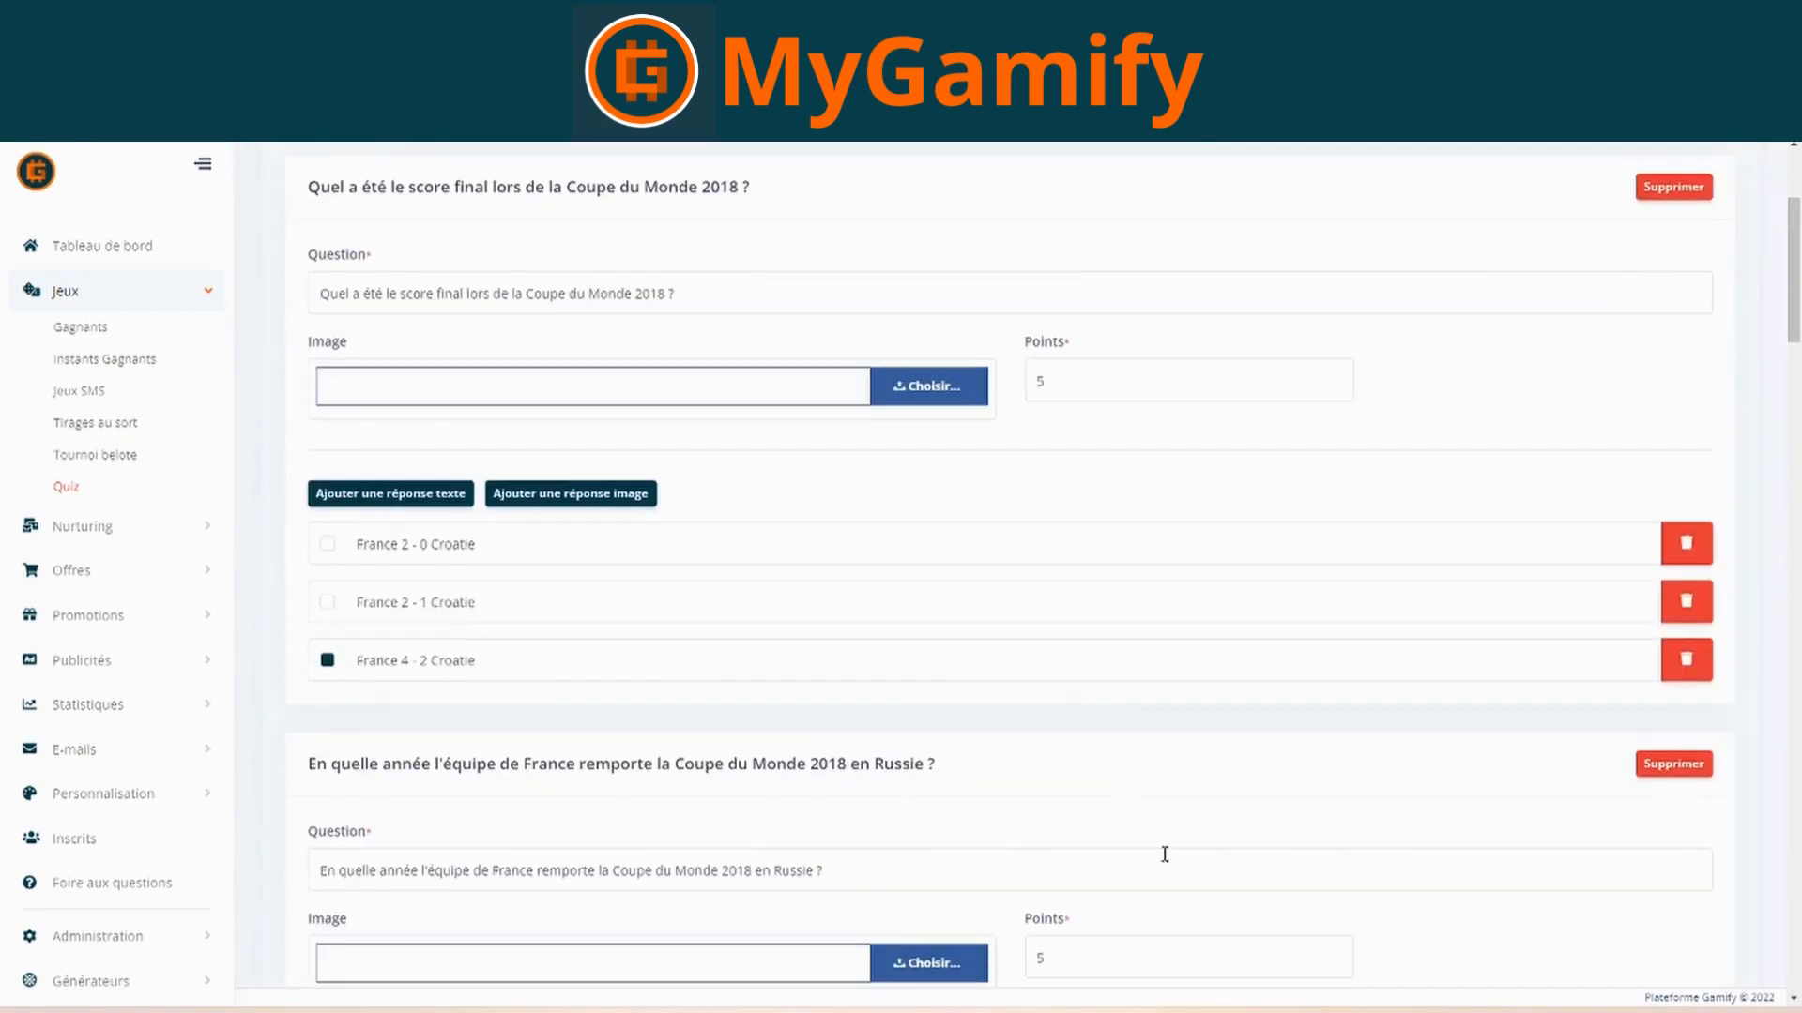
{"action": "scroll", "coordinate": [933, 719], "scroll_direction": "up", "scroll_amount": 2}
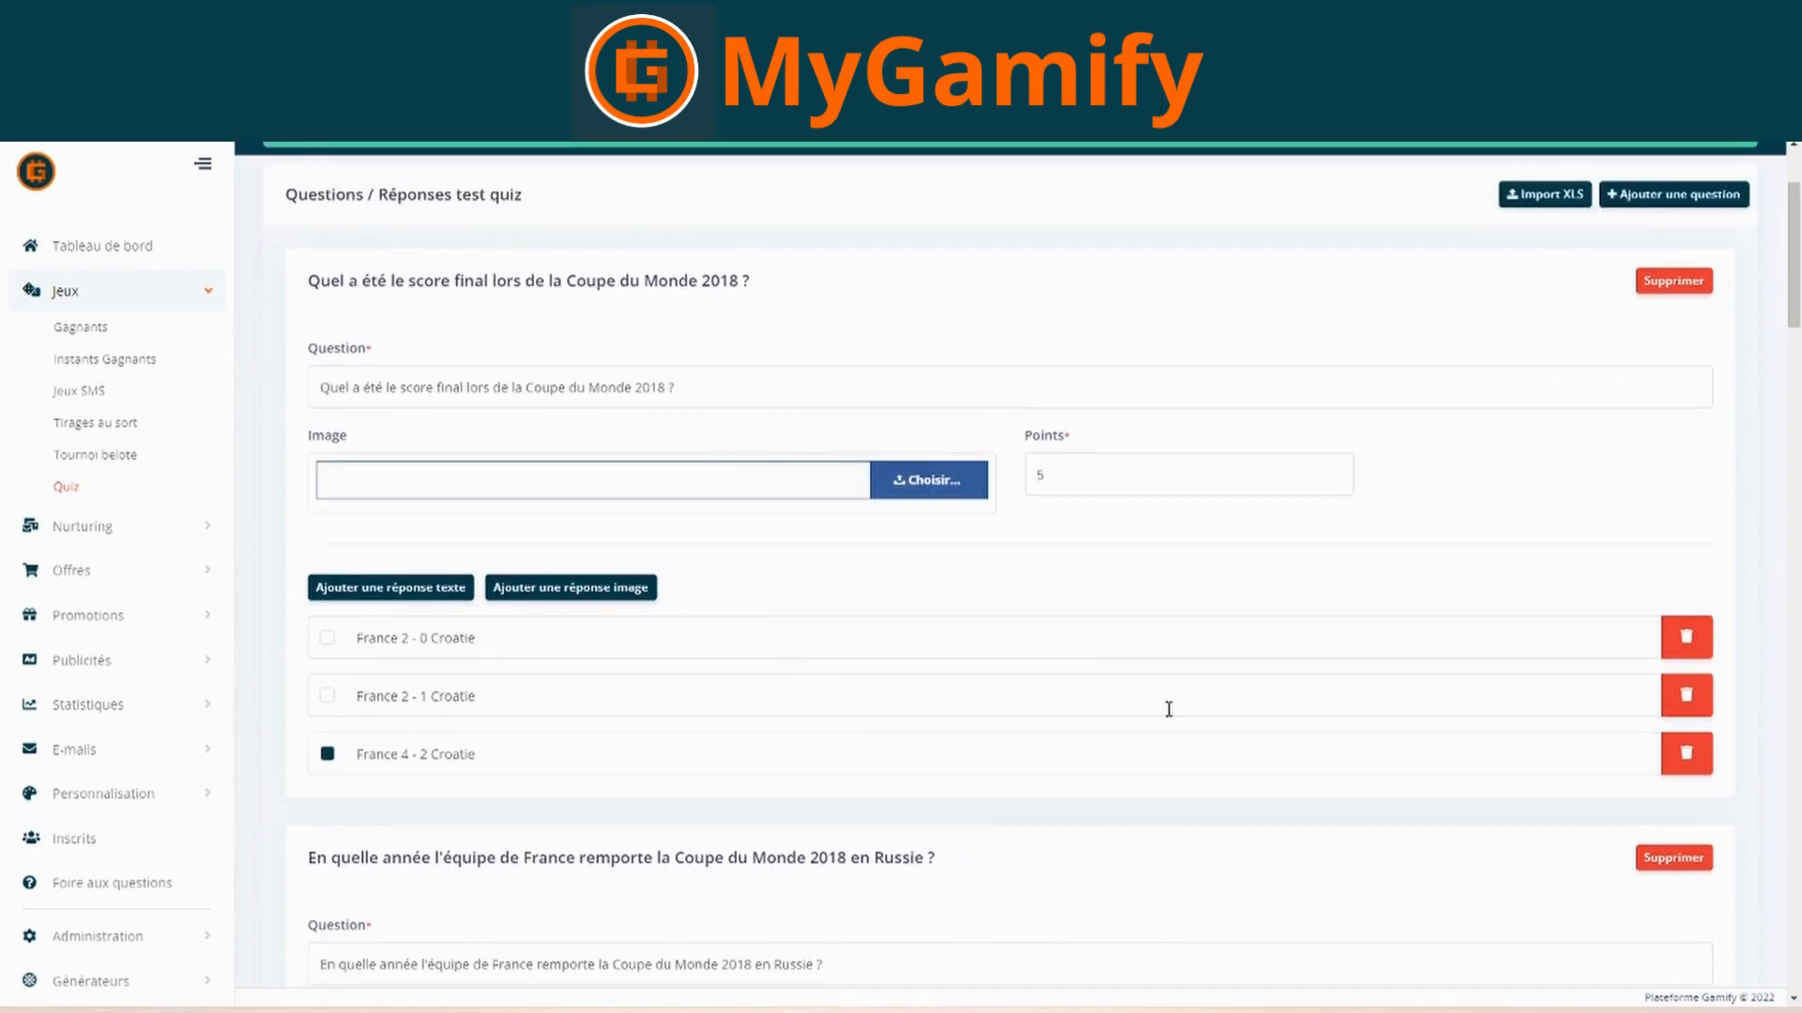
{"action": "left_click", "coordinate": [1294, 1004]}
{"action": "left_click", "coordinate": [1295, 1004]}
- Set the 2018 World Cup score question to 20 points and replace its answer "France 2 - 0 Croatie" with the text answer "1"
{"action": "double_click", "coordinate": [1037, 480]}
{"action": "left_click", "coordinate": [1706, 643]}
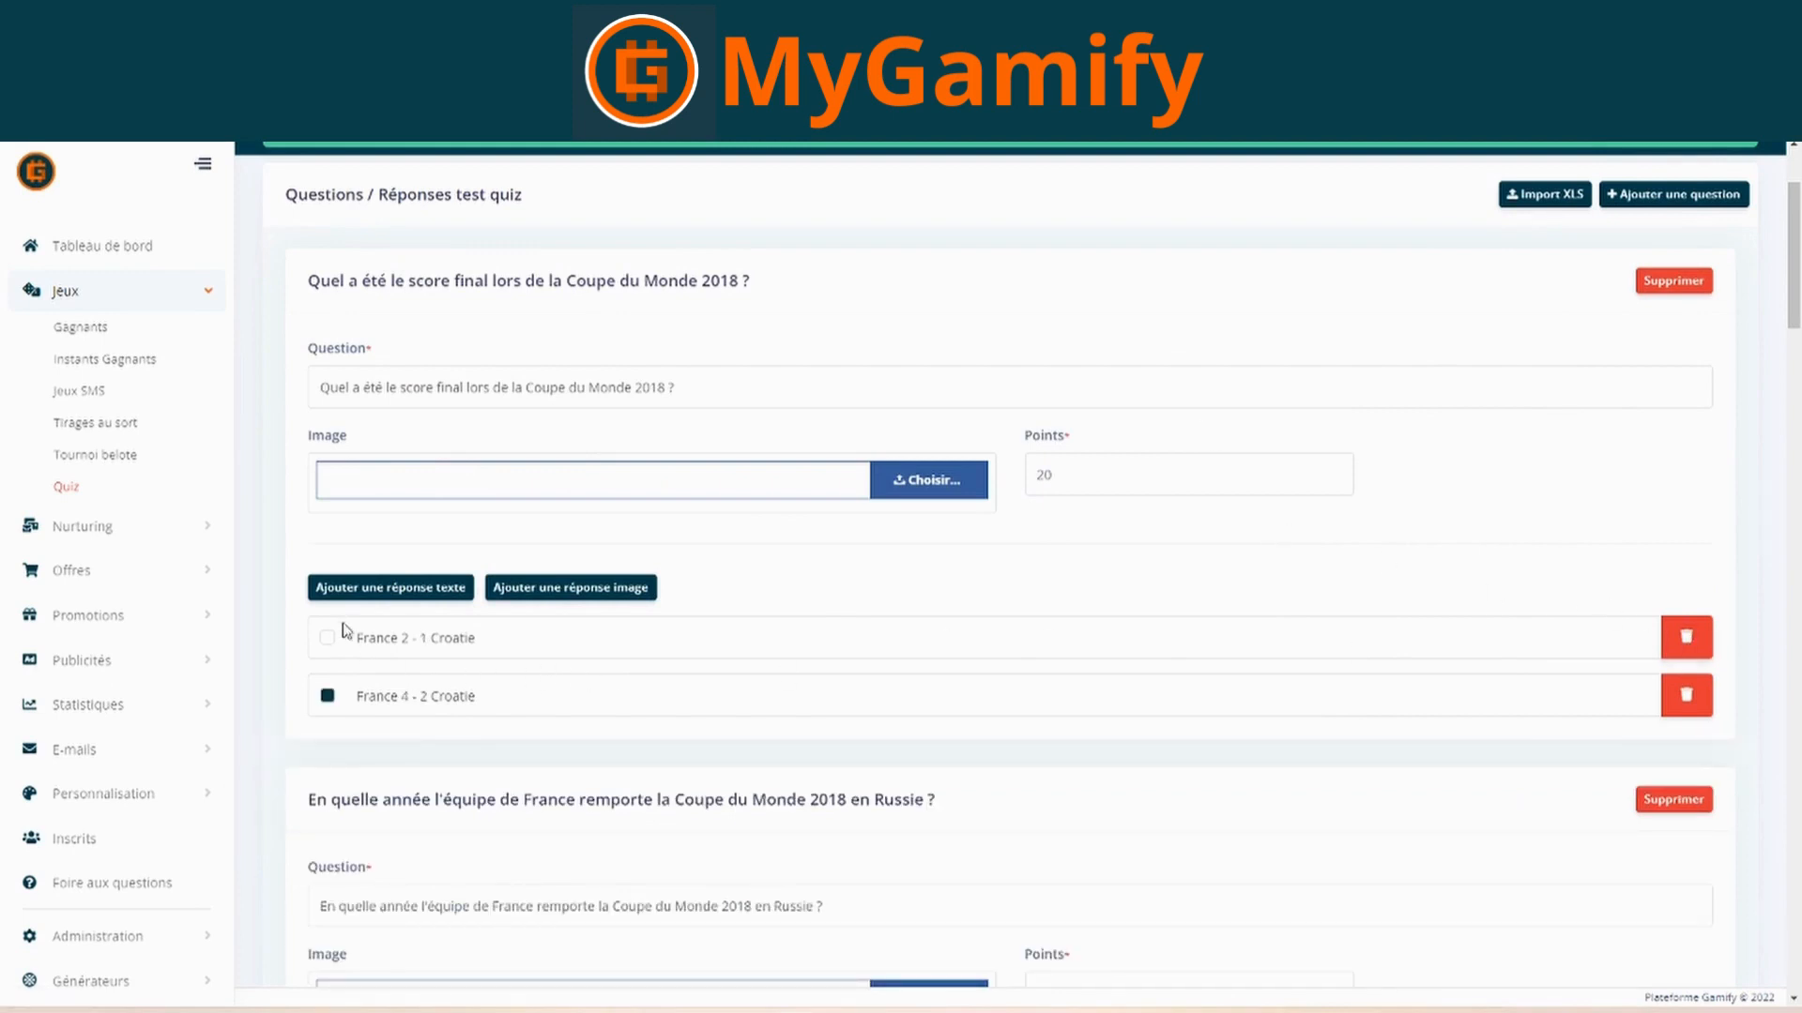
{"action": "left_click", "coordinate": [373, 590]}
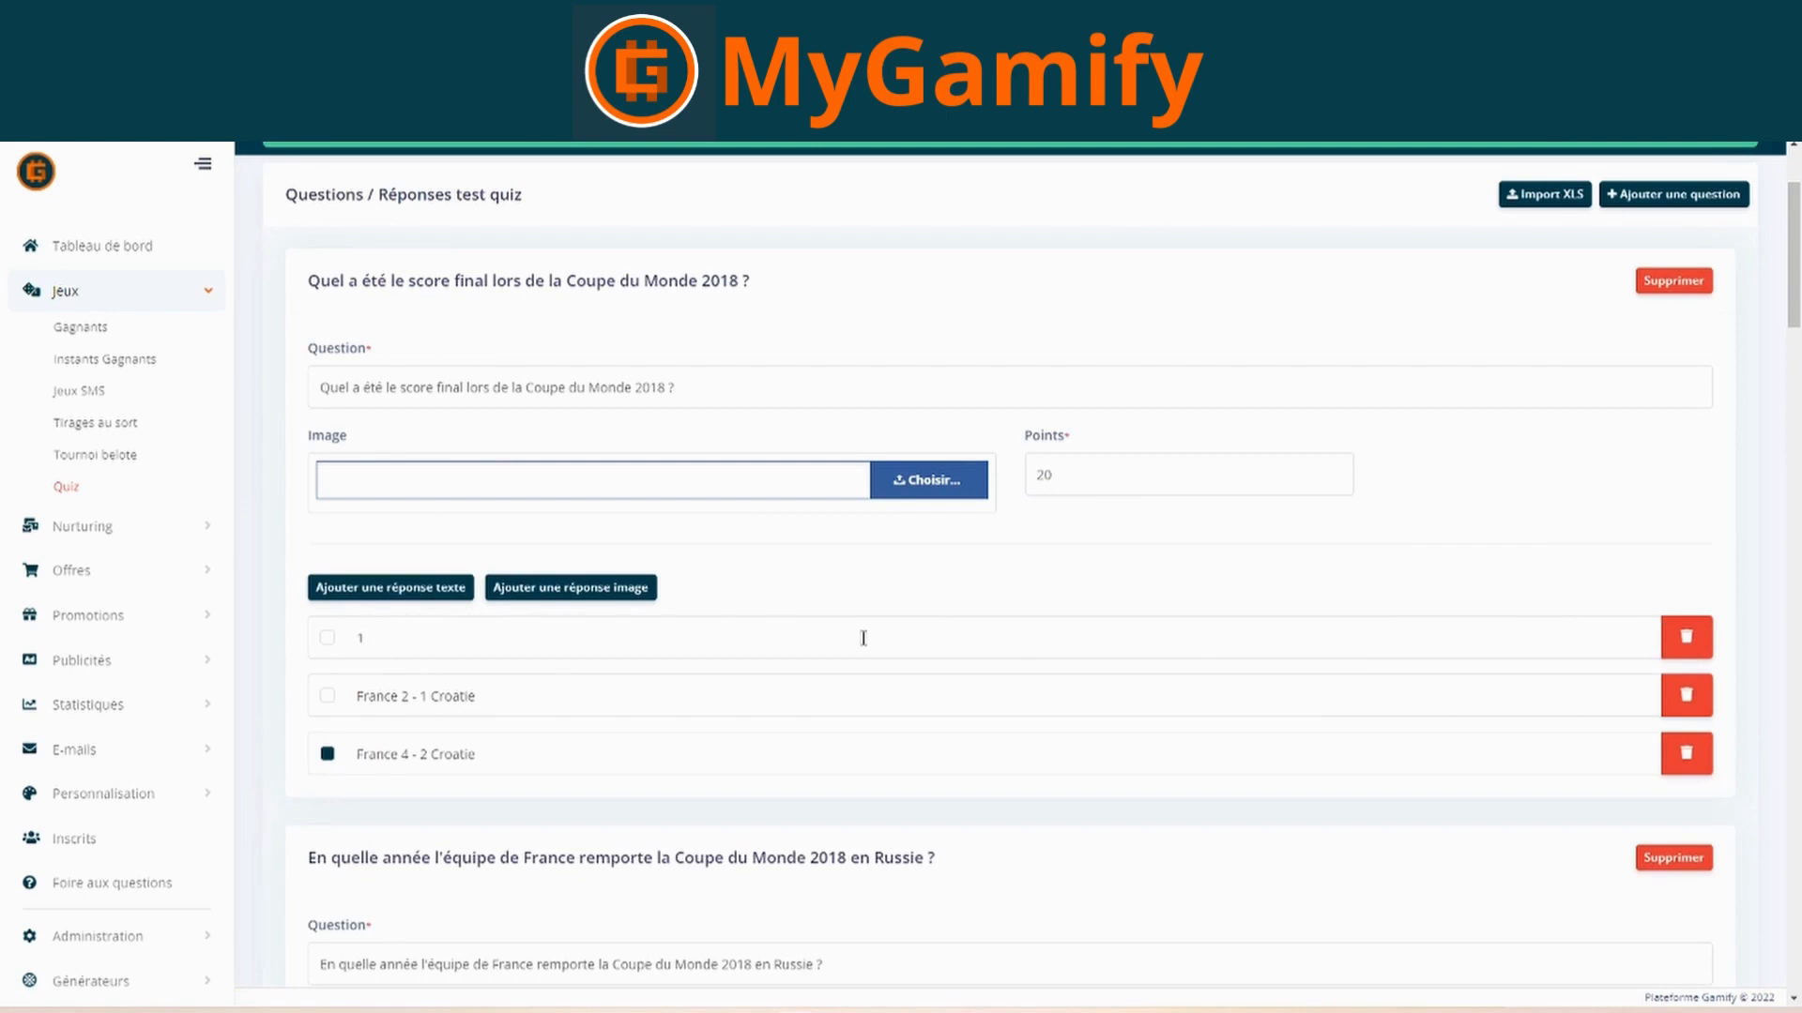
- Delete the question "En quelle année l'équipe de France remporte la Coupe du Monde 2018 en Russie ?"
{"action": "scroll", "coordinate": [1051, 699], "scroll_direction": "down", "scroll_amount": 3}
{"action": "scroll", "coordinate": [1080, 711], "scroll_direction": "down", "scroll_amount": 2}
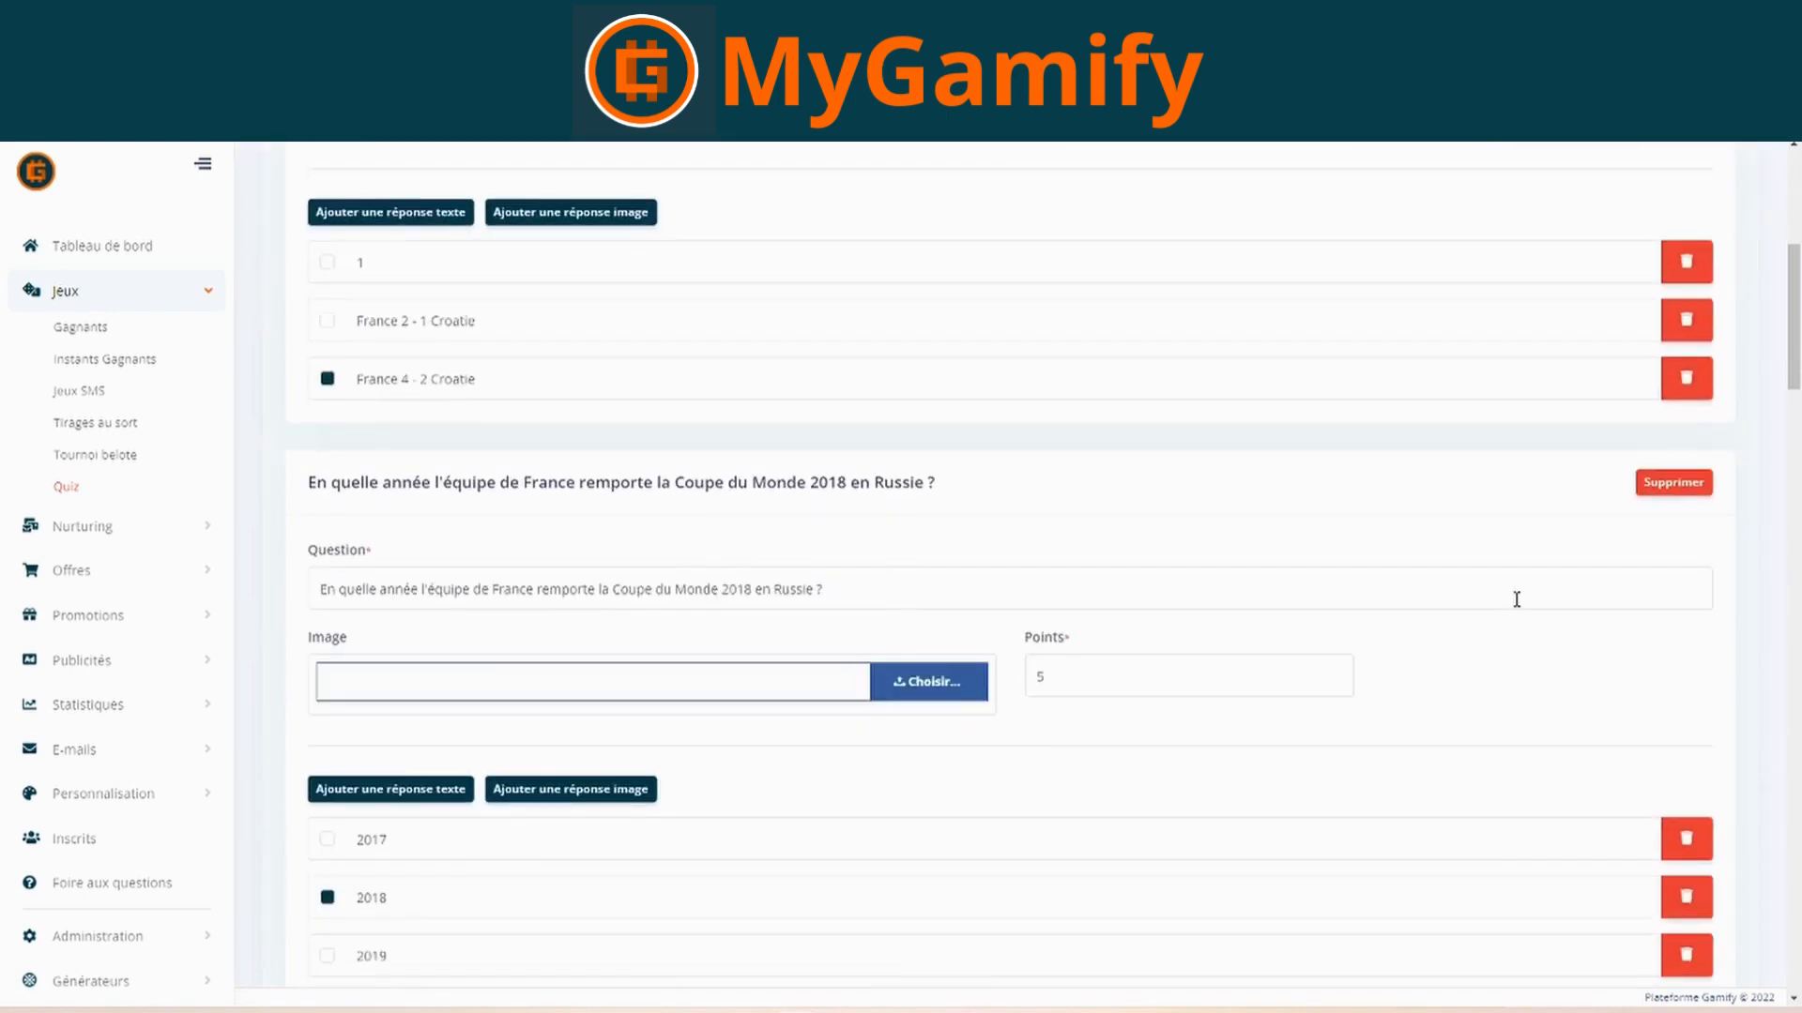
{"action": "left_click", "coordinate": [1690, 488]}
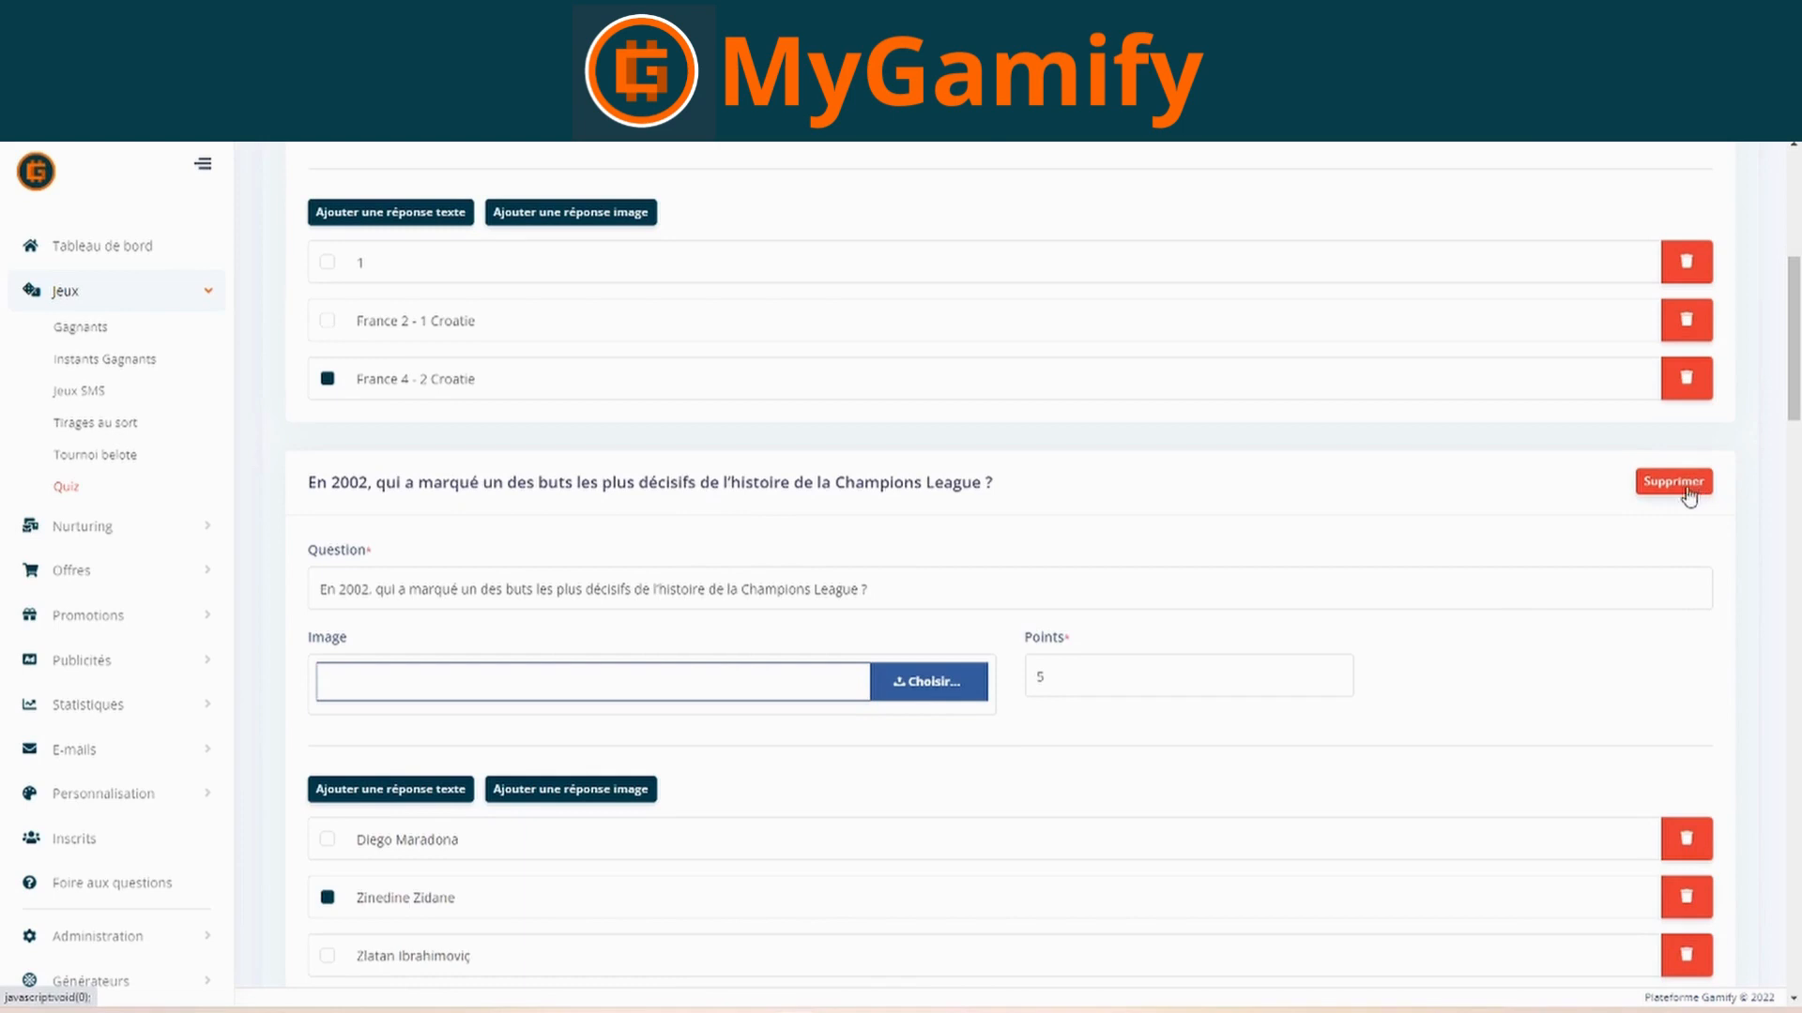
- Add a new question to the quiz and enter "question" as its text
{"action": "scroll", "coordinate": [873, 826], "scroll_direction": "up", "scroll_amount": 6}
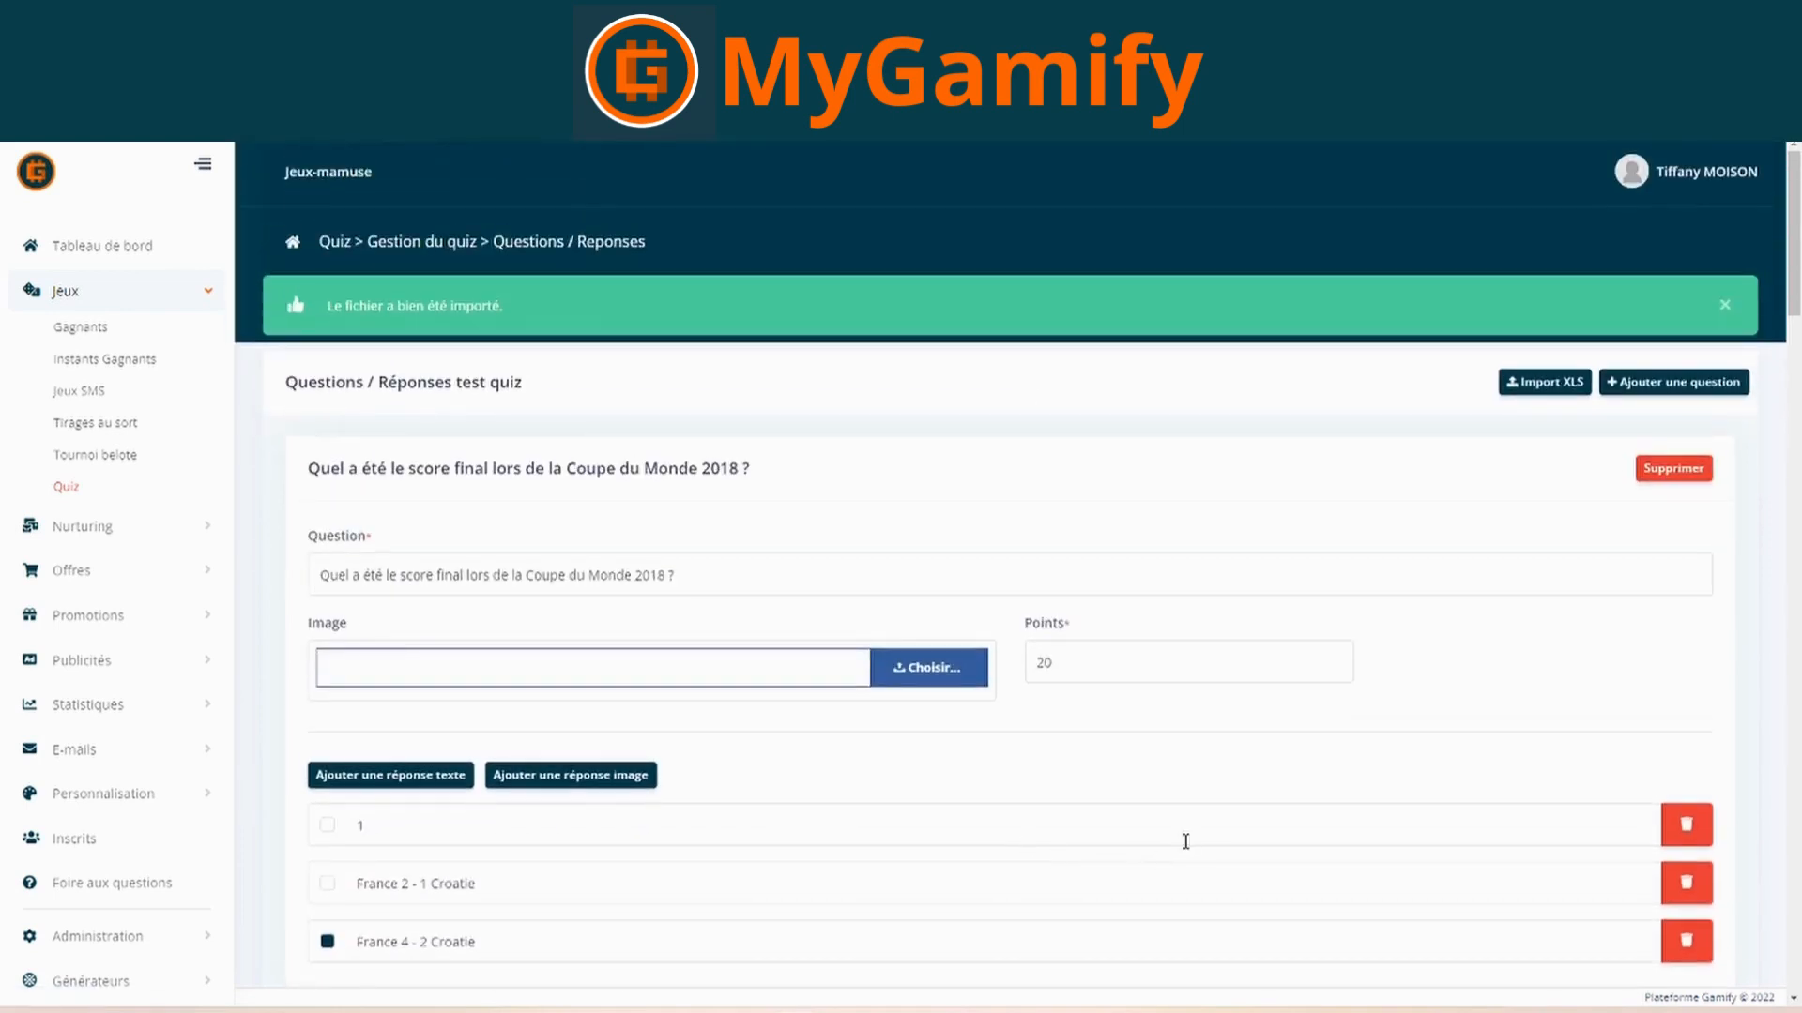
{"action": "scroll", "coordinate": [1186, 841], "scroll_direction": "down", "scroll_amount": 1}
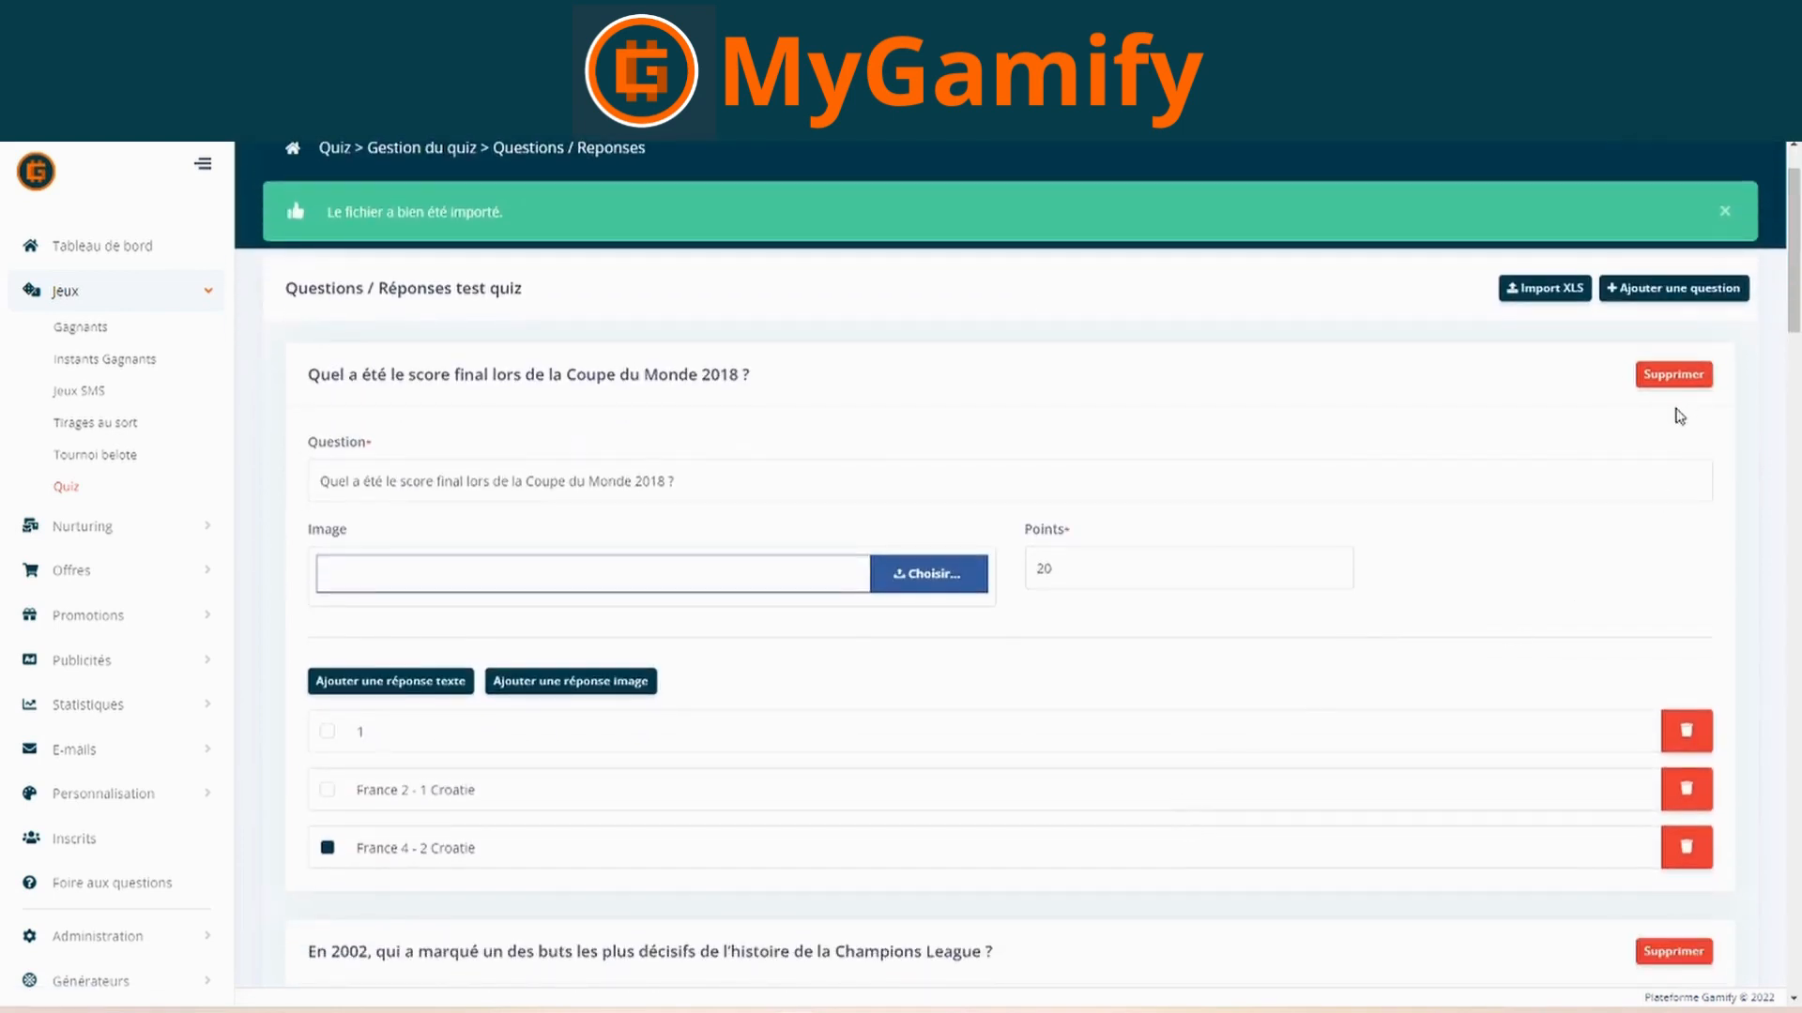
{"action": "left_click", "coordinate": [1651, 291]}
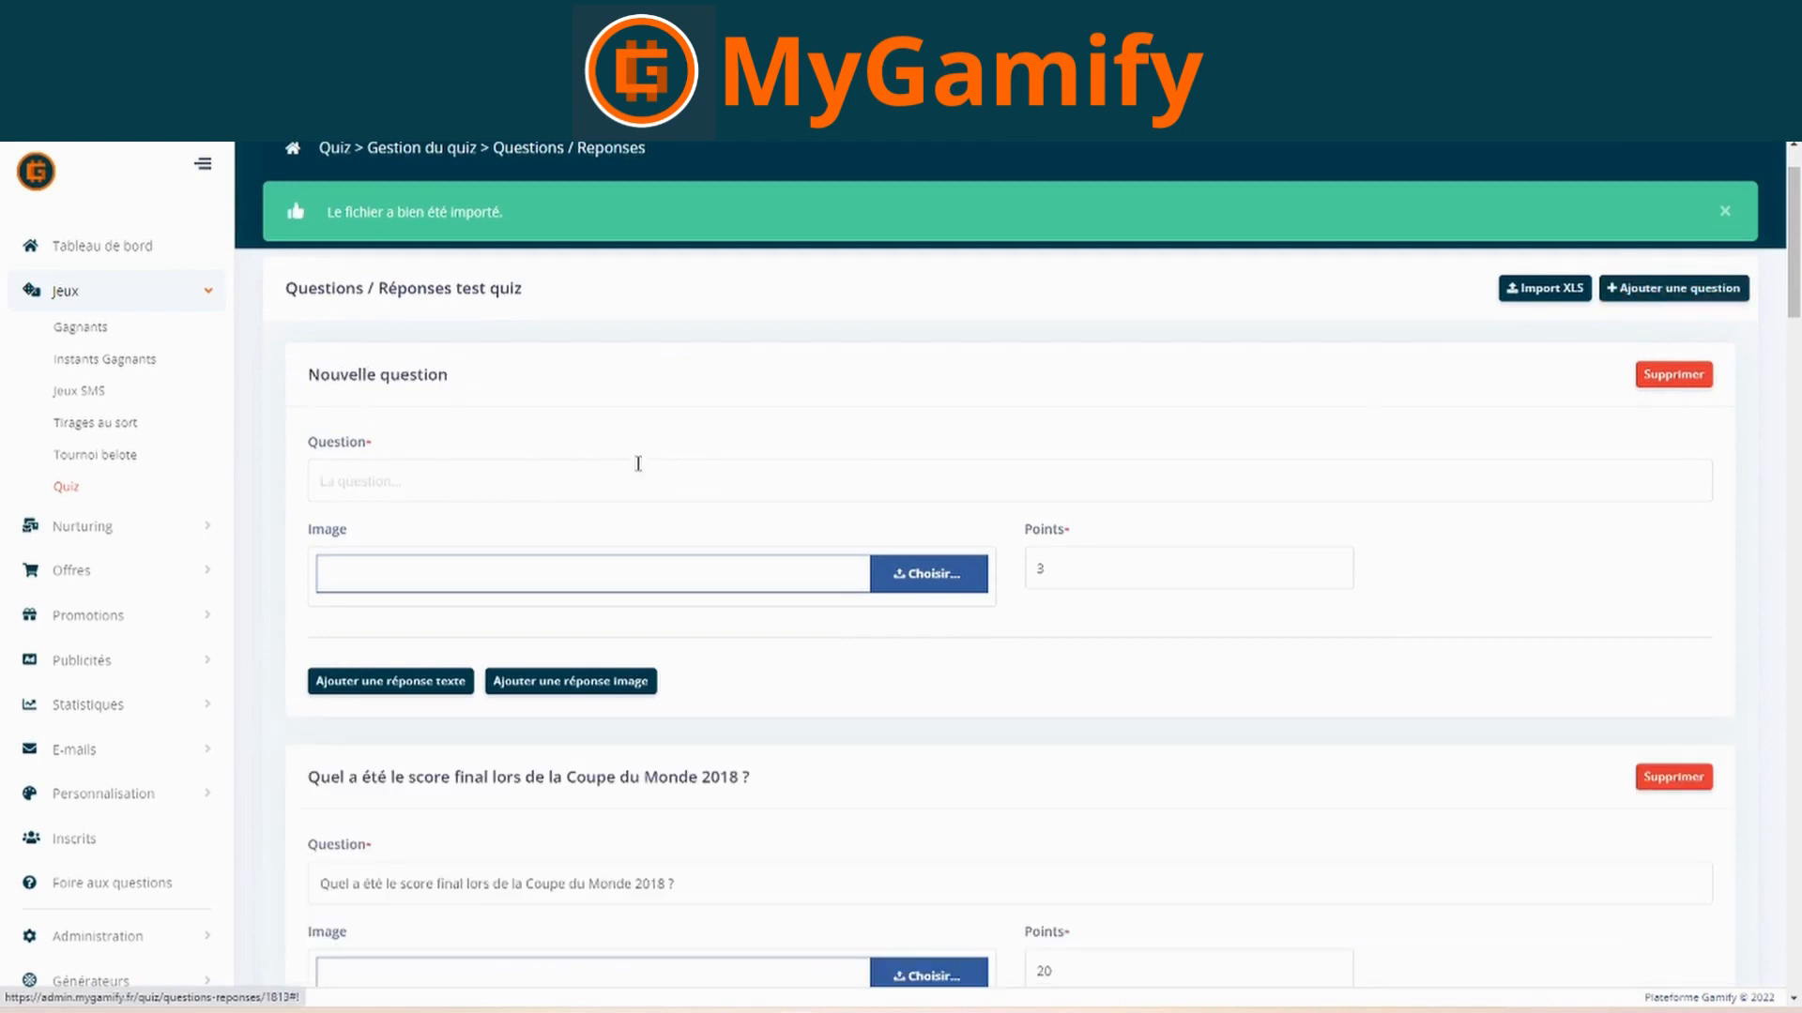
{"action": "left_click", "coordinate": [494, 479]}
{"action": "type", "text": "question"}
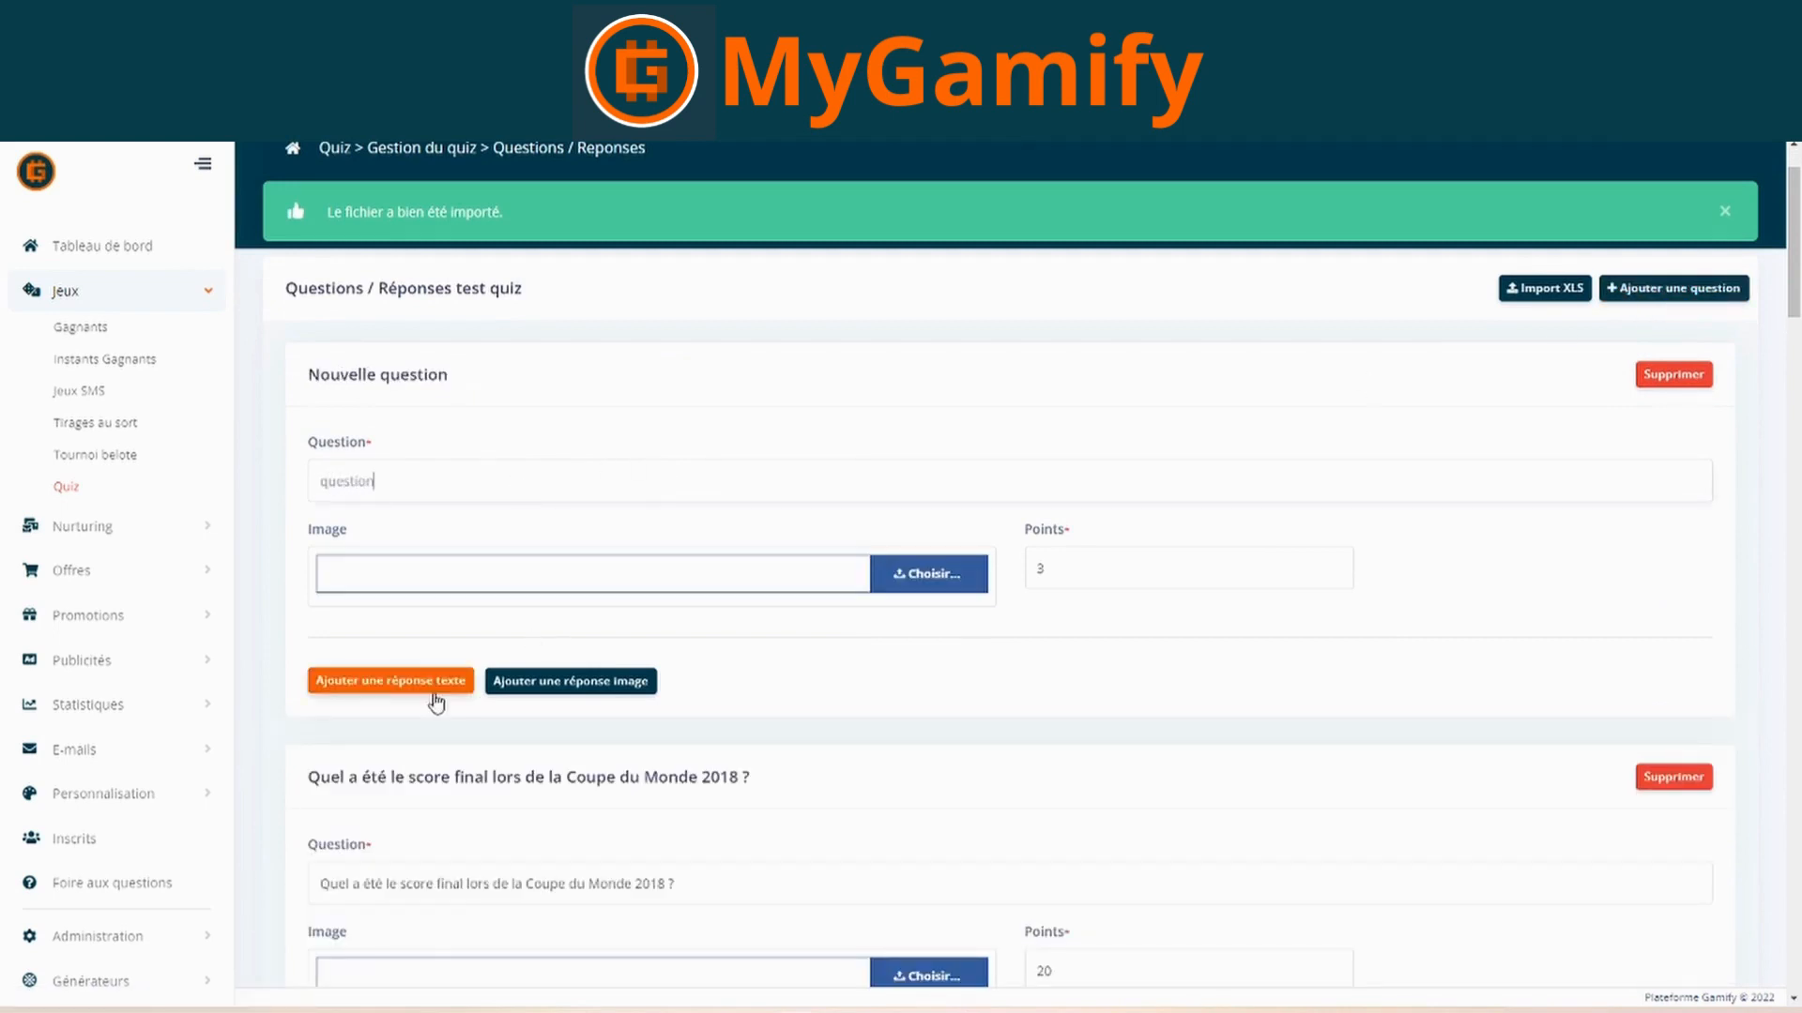
- Add the text answer "1" to the new question, plus another blank text answer
{"action": "left_click", "coordinate": [432, 685]}
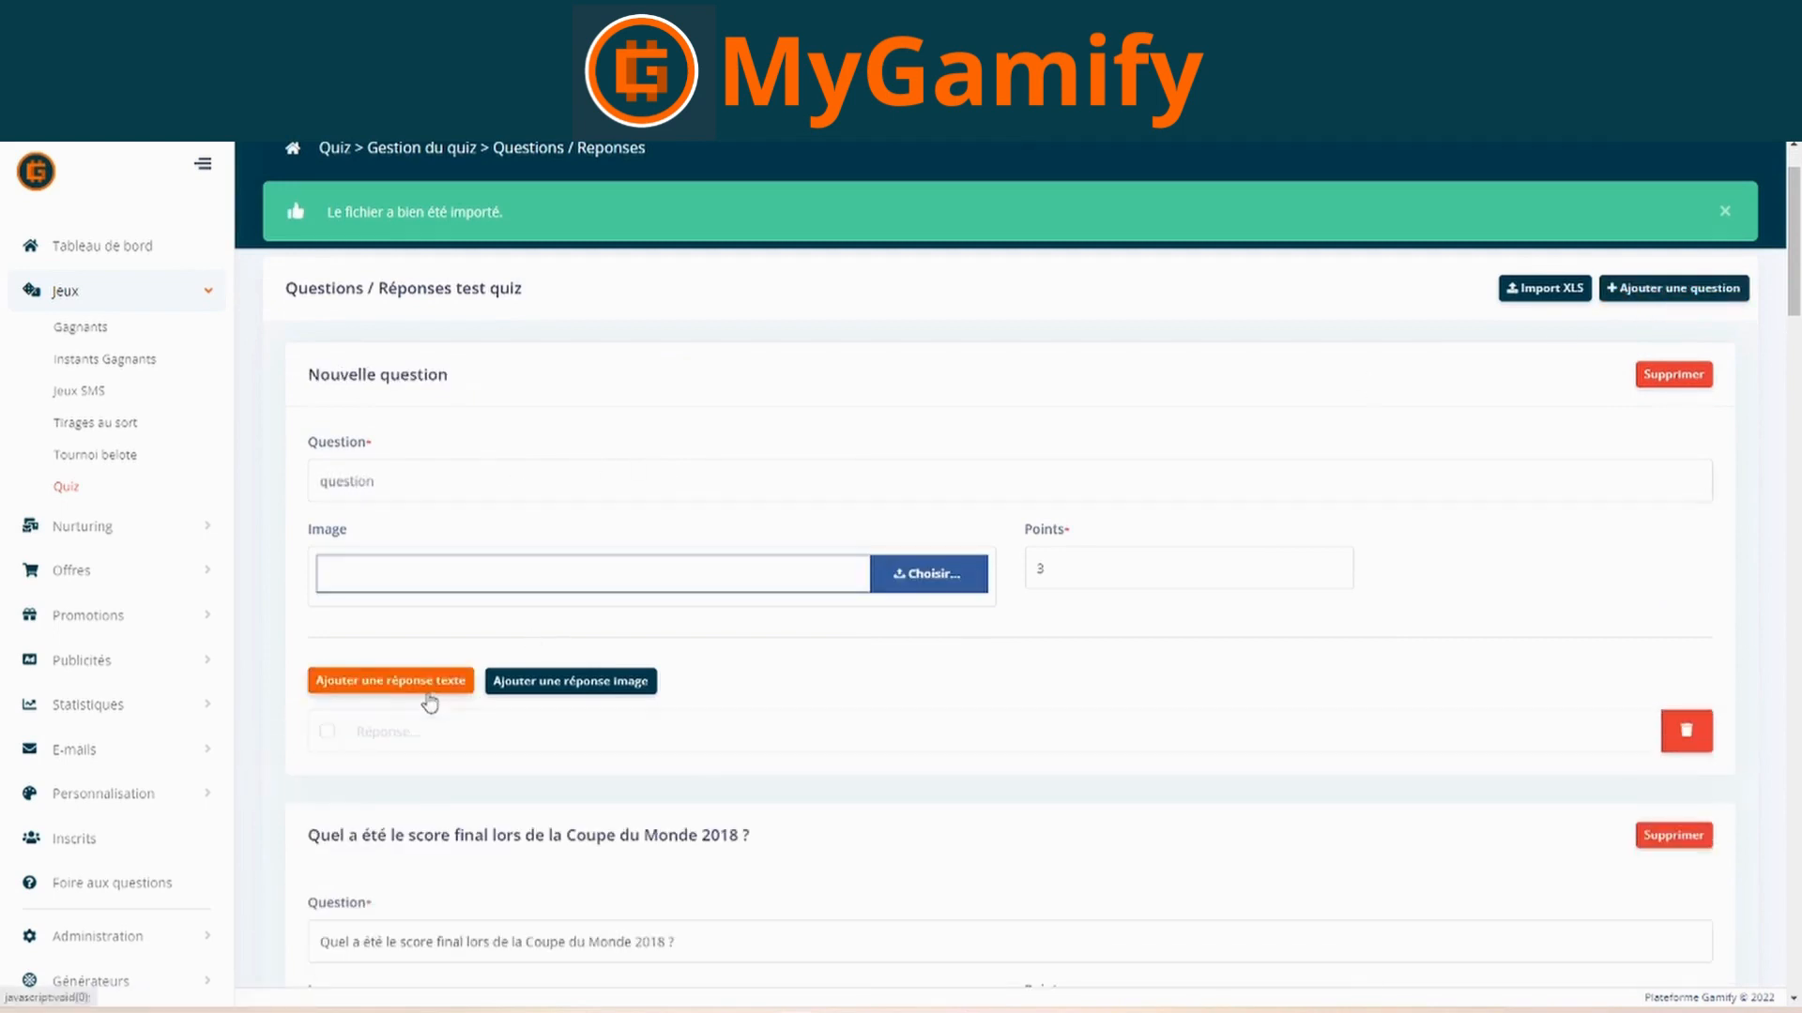
{"action": "type", "text": "1"}
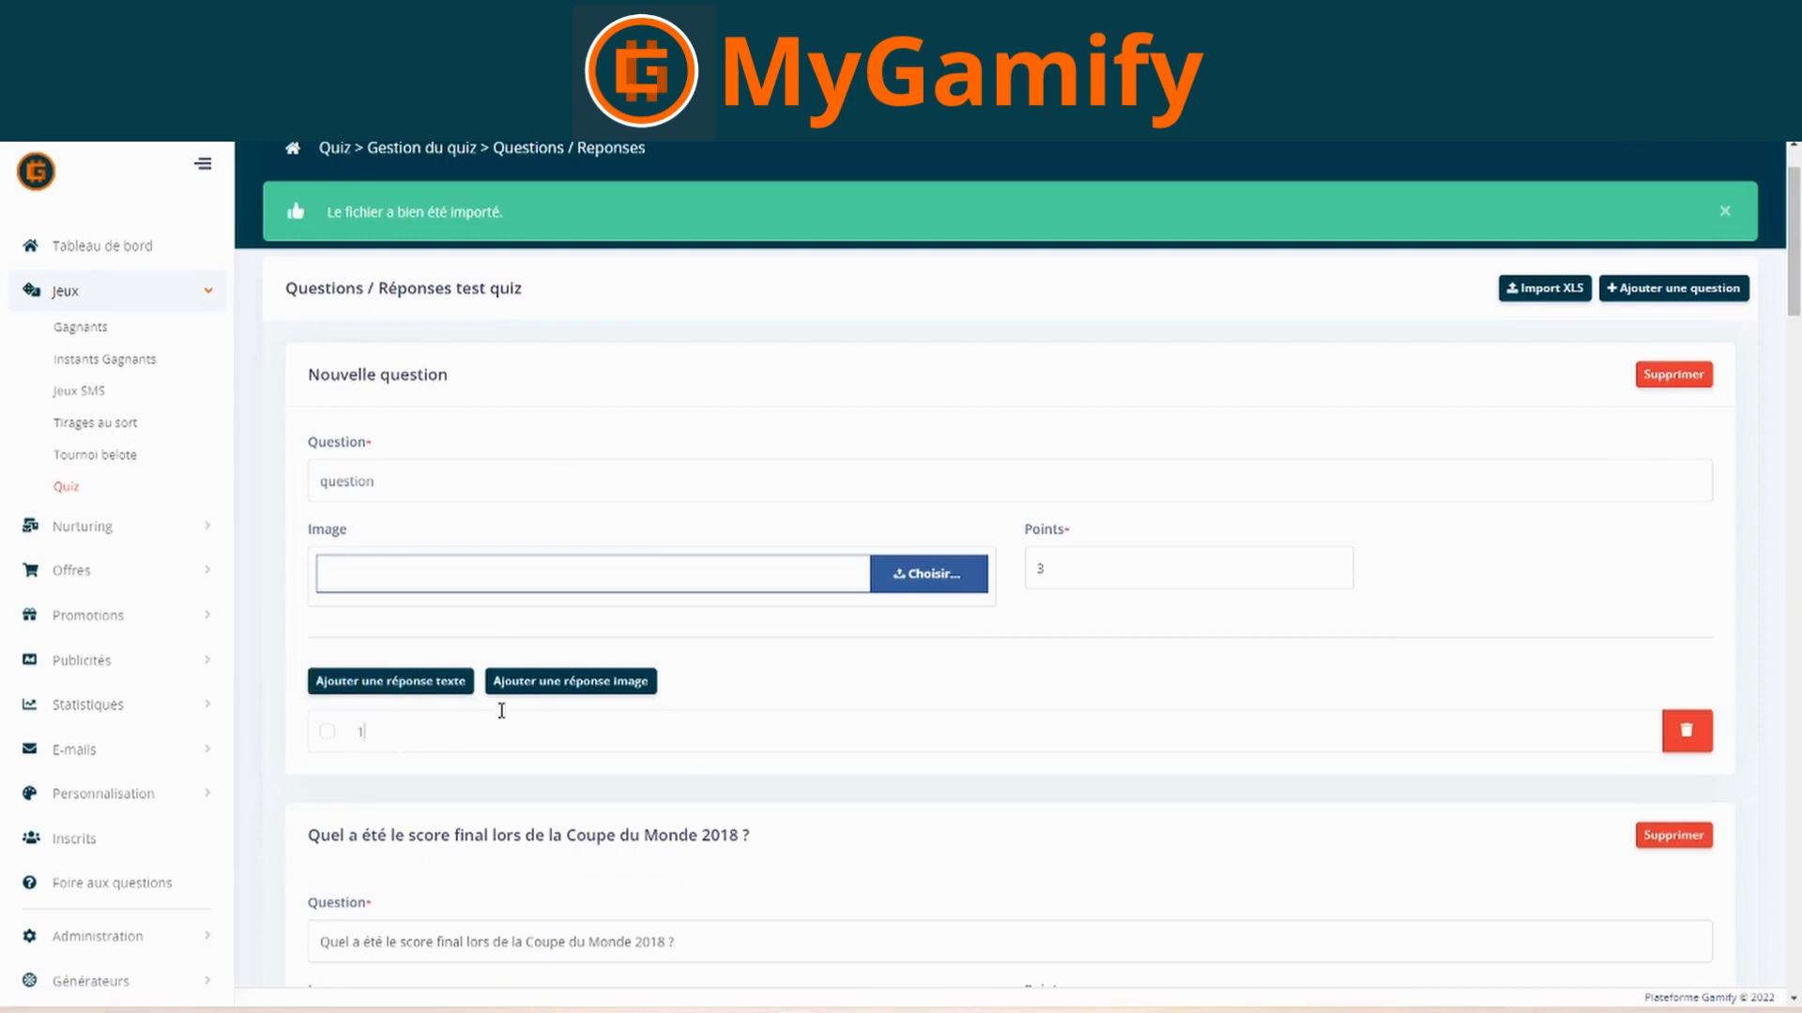
{"action": "left_click", "coordinate": [413, 687]}
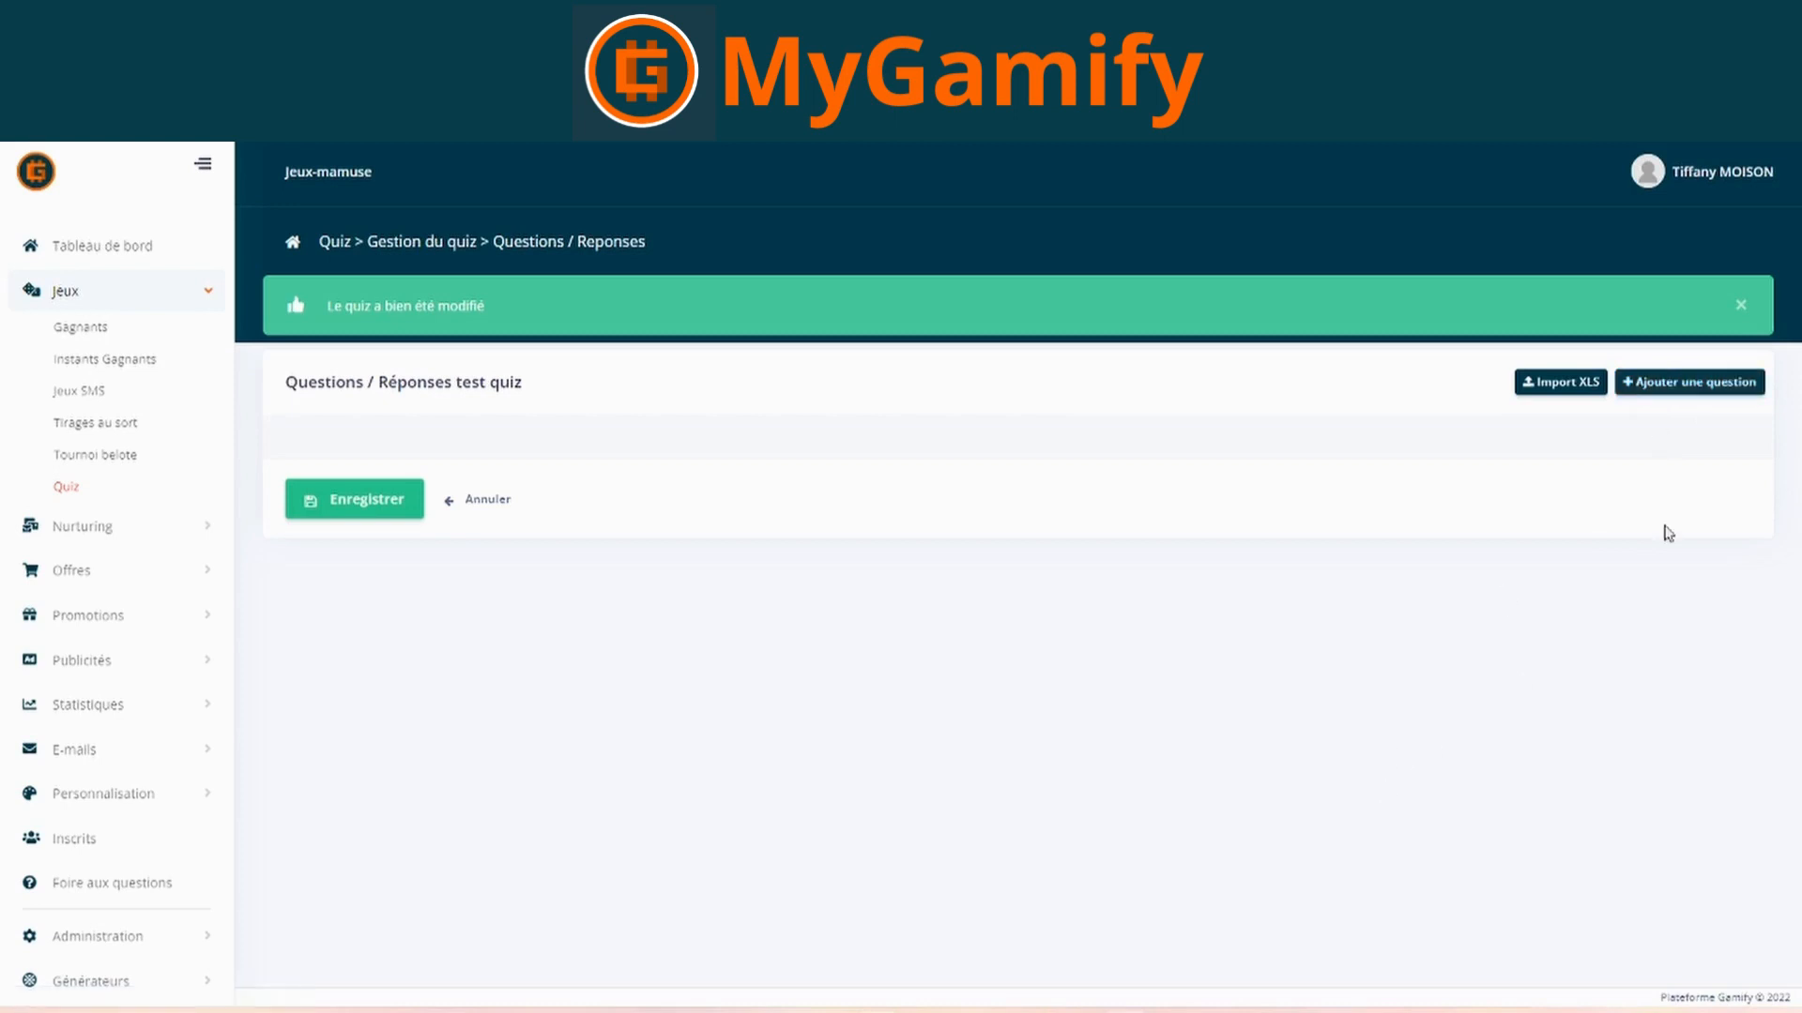
- Add three new blank questions to the empty test quiz
{"action": "left_click", "coordinate": [1692, 384]}
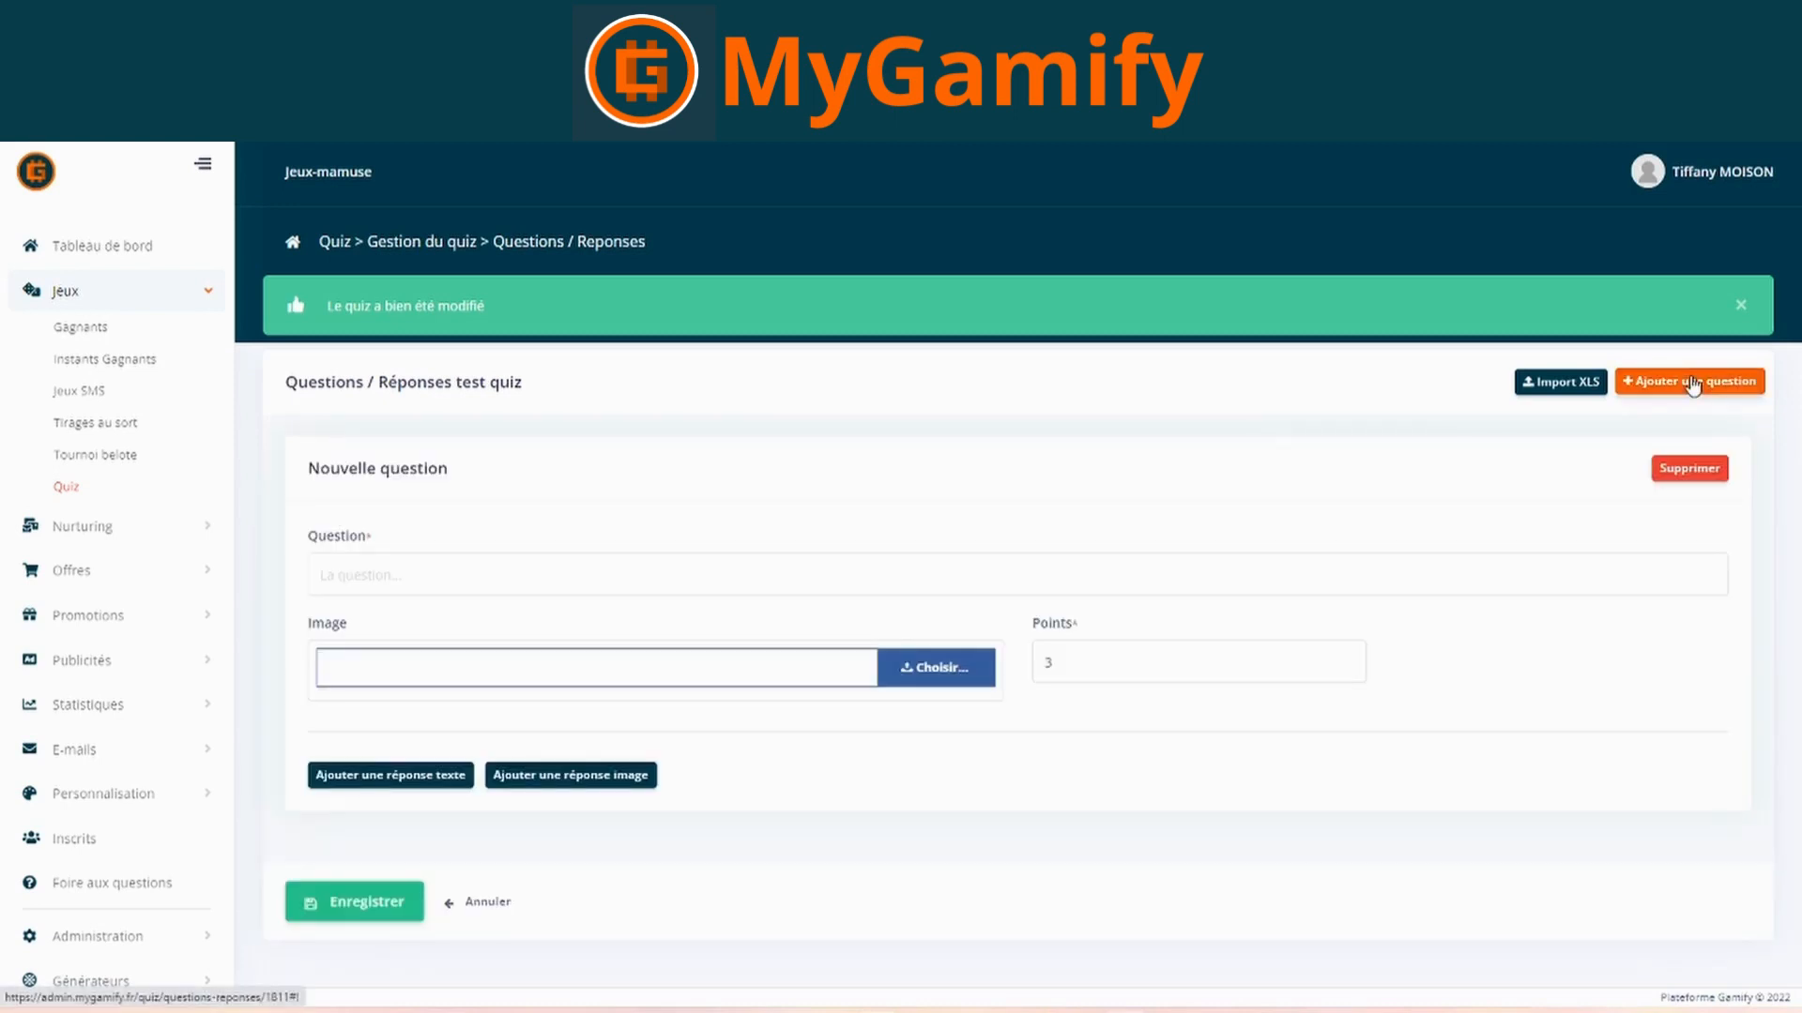
{"action": "left_click", "coordinate": [1692, 384]}
{"action": "scroll", "coordinate": [1296, 596], "scroll_direction": "down", "scroll_amount": 4}
{"action": "scroll", "coordinate": [1328, 705], "scroll_direction": "up", "scroll_amount": 4}
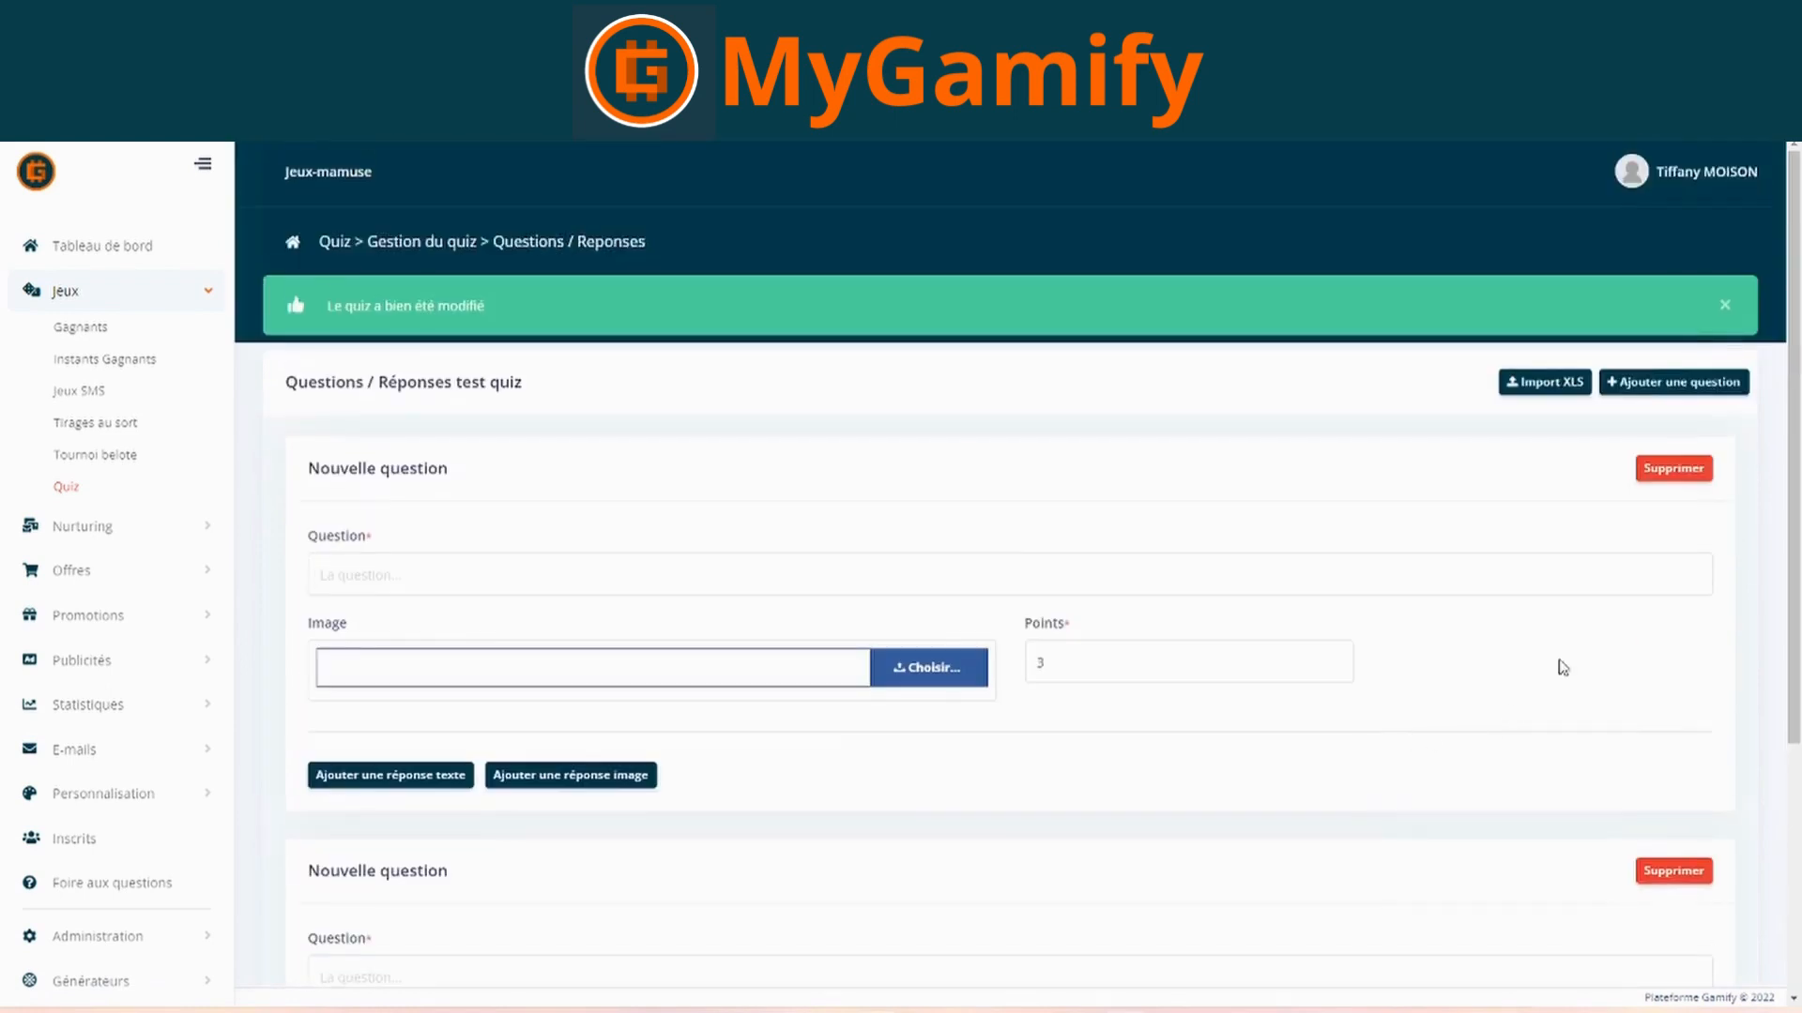
{"action": "left_click", "coordinate": [1689, 382]}
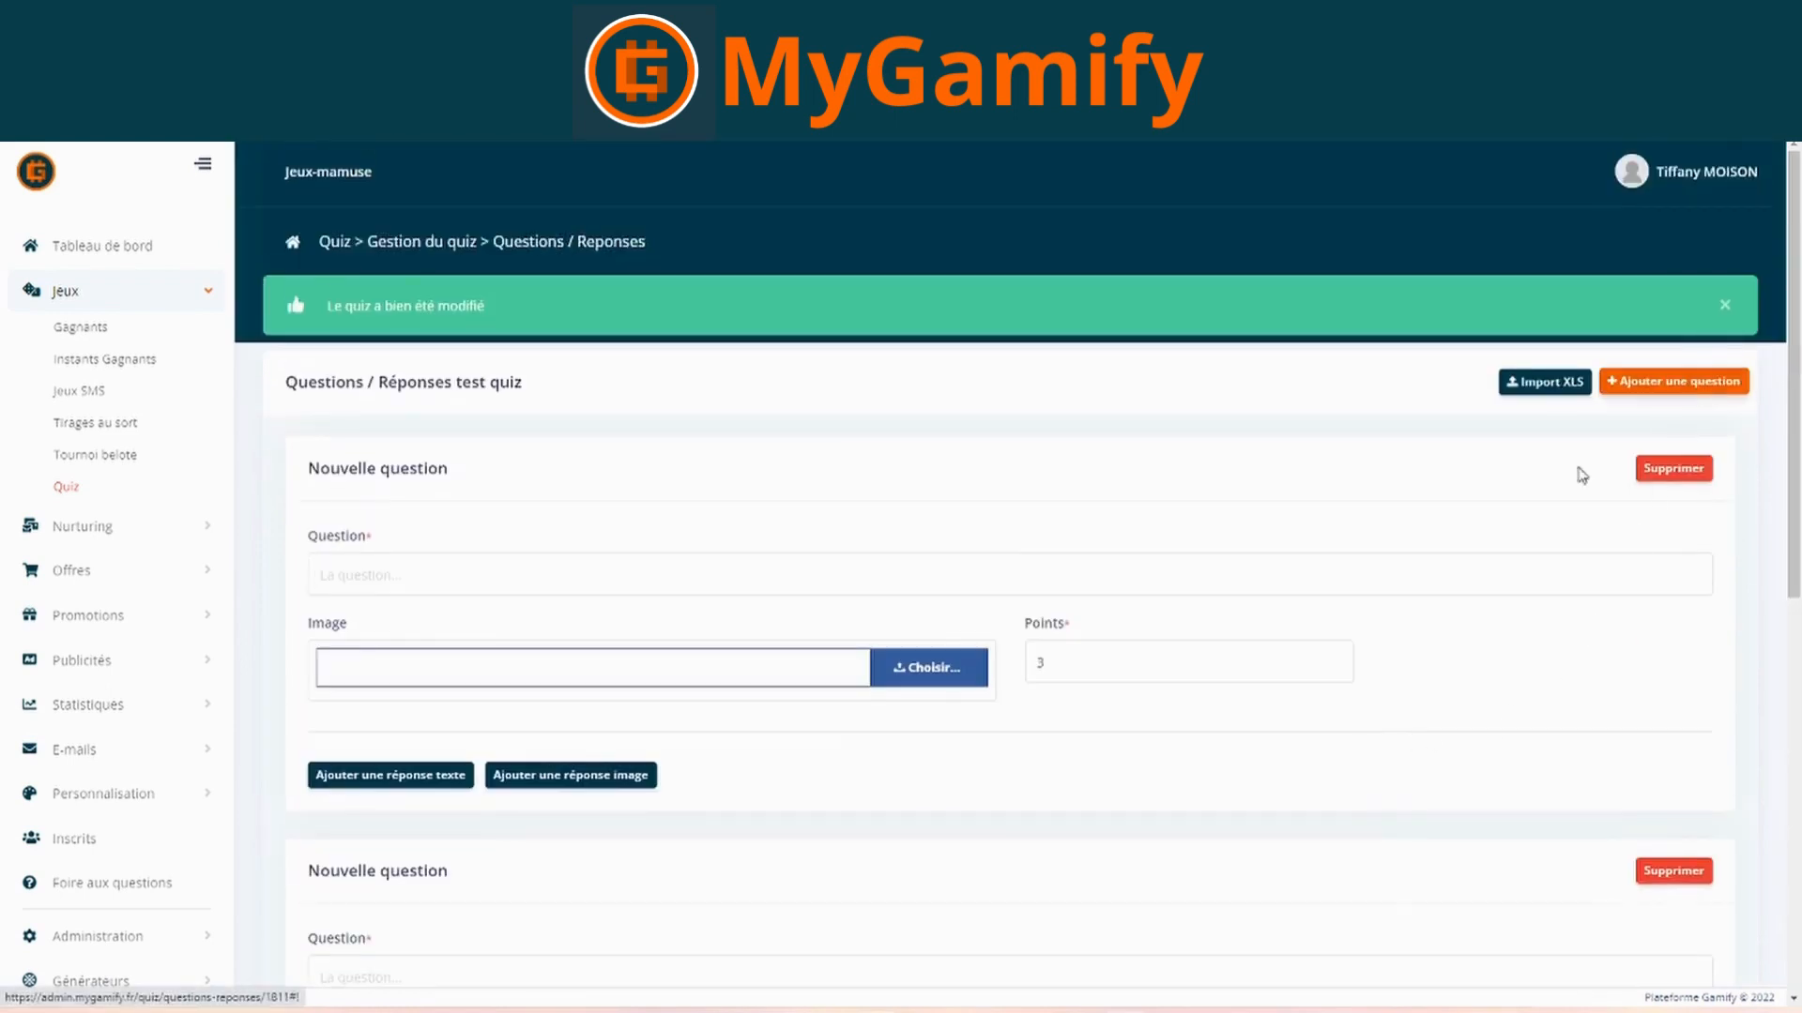
{"action": "scroll", "coordinate": [1146, 772], "scroll_direction": "down", "scroll_amount": 3}
{"action": "scroll", "coordinate": [1140, 775], "scroll_direction": "up", "scroll_amount": 2}
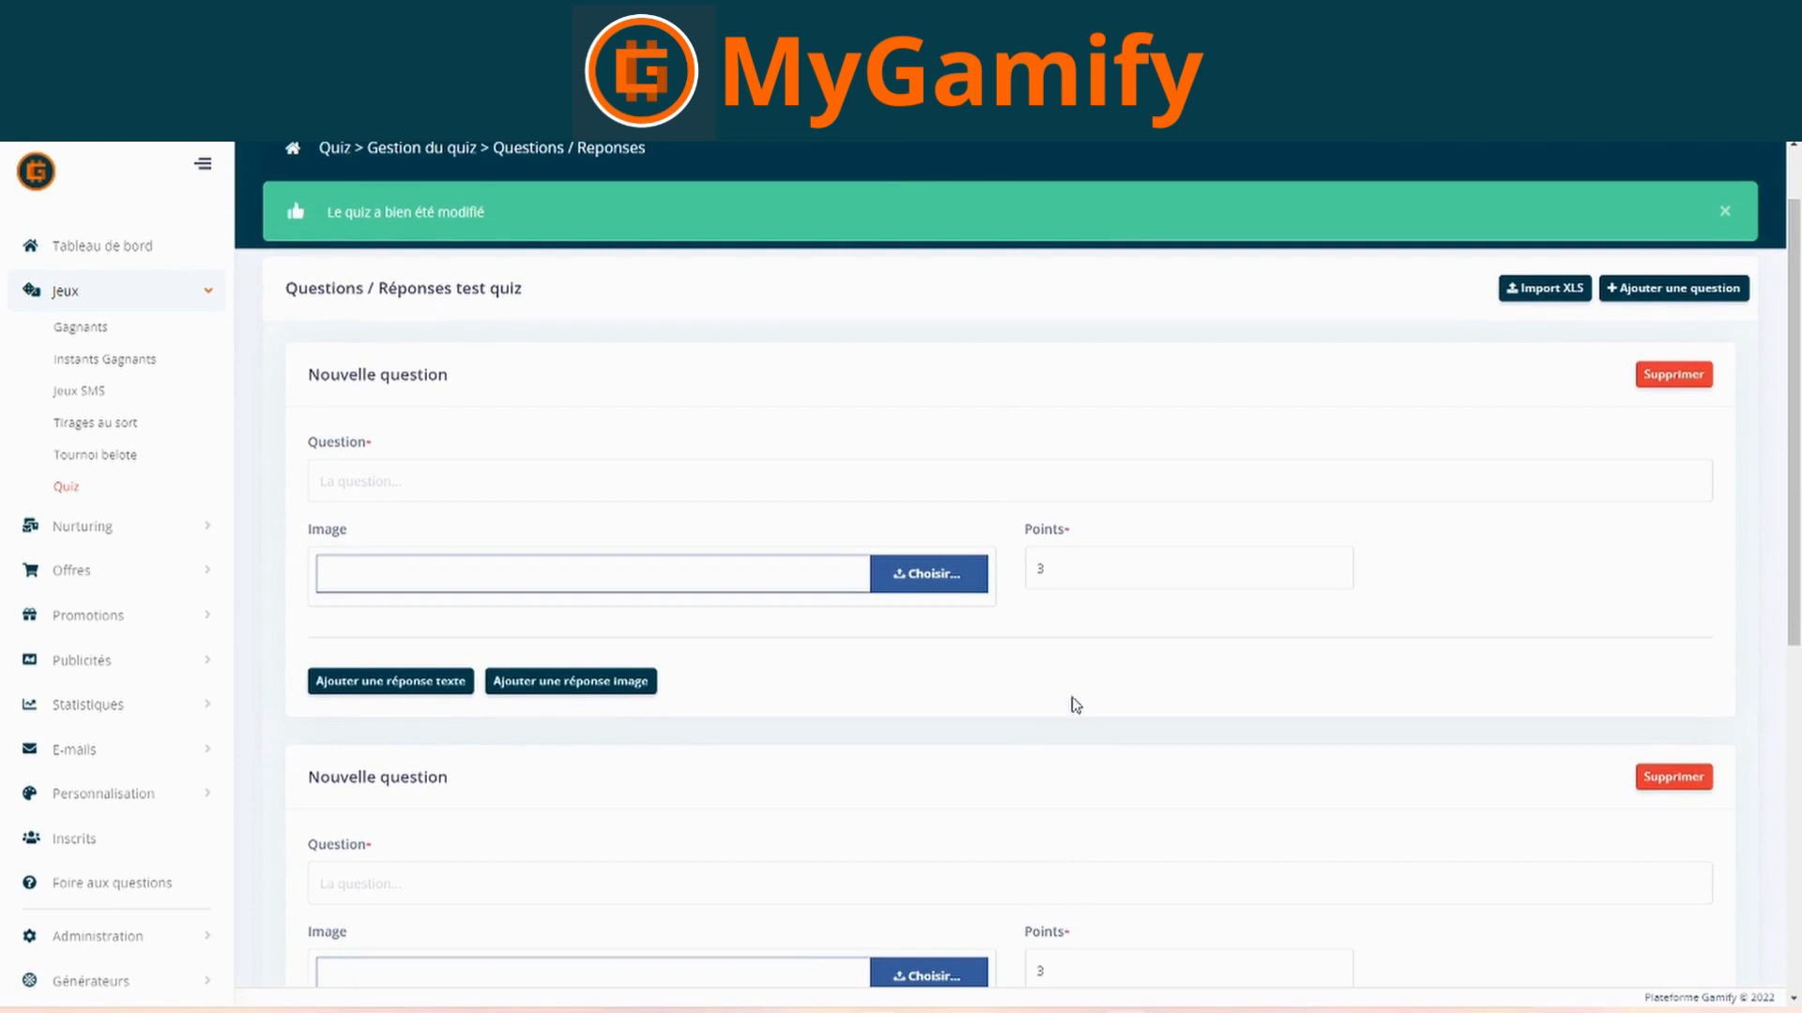
- Enter "question" as the first blank question's text and give it the text answer "reponse 1"
{"action": "left_click", "coordinate": [555, 485]}
{"action": "type", "text": "question"}
{"action": "left_click", "coordinate": [371, 695]}
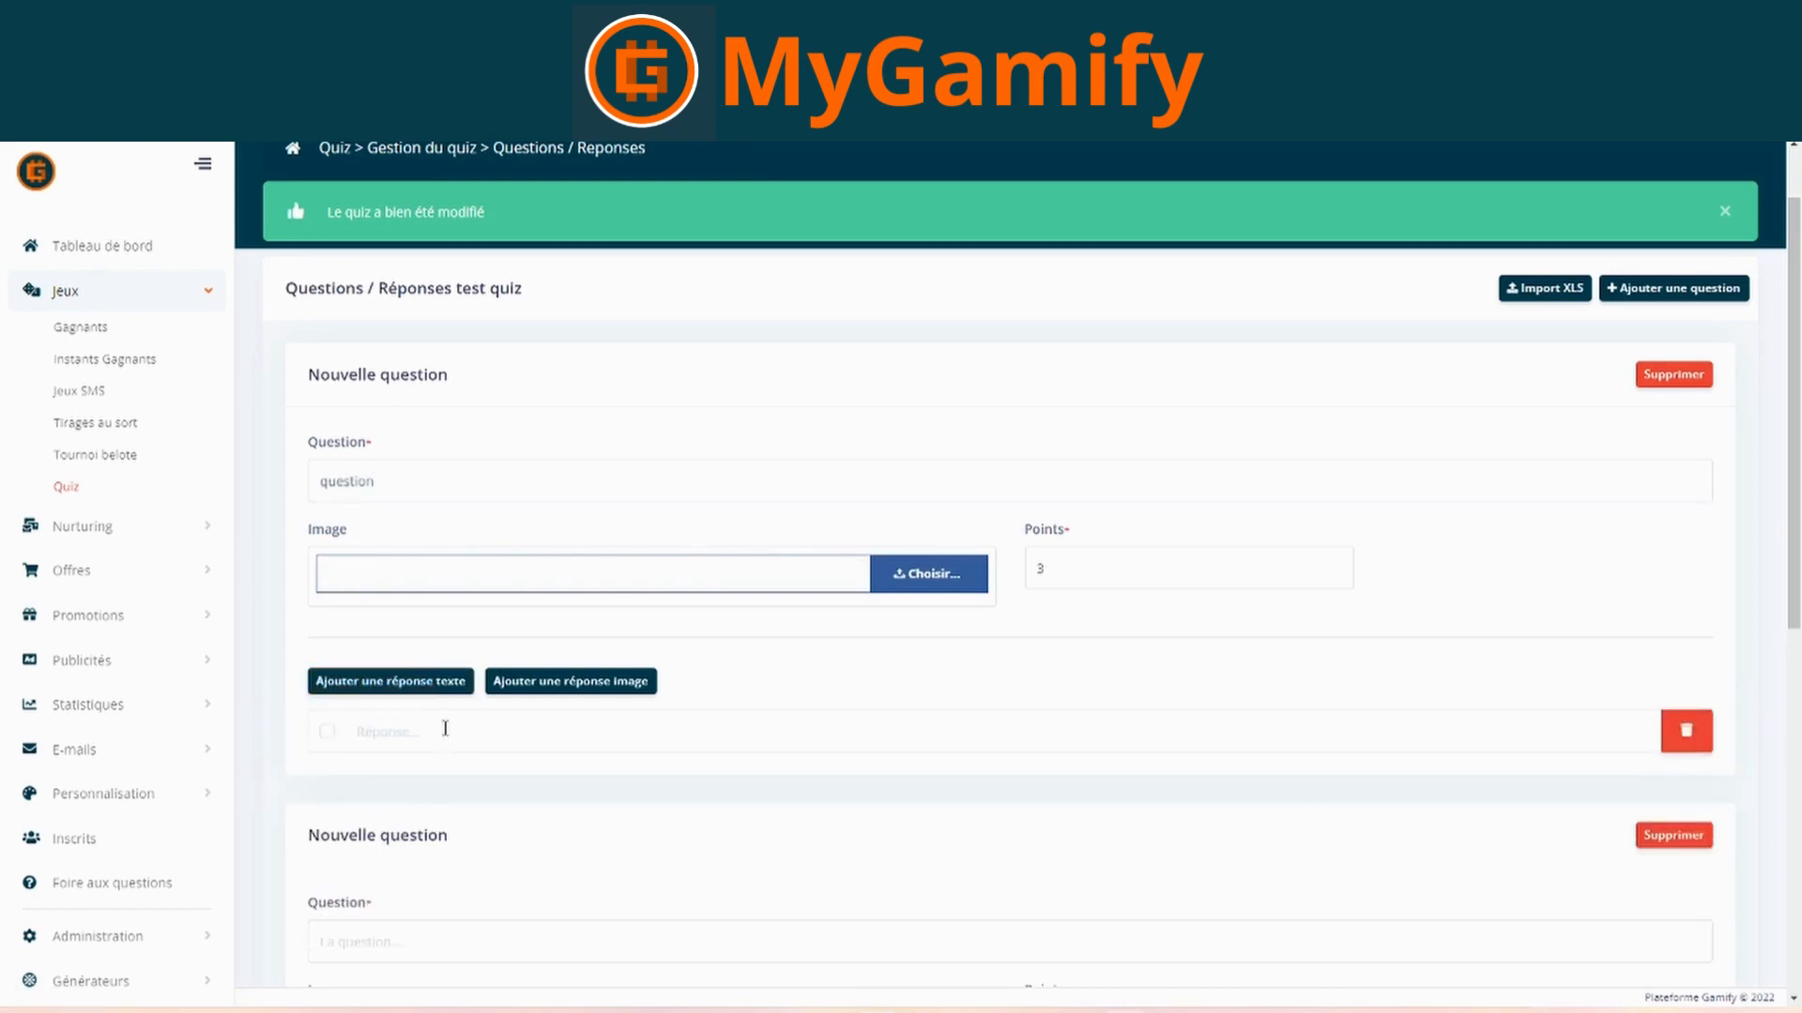
{"action": "type", "text": "reponse 1"}
- Add "reponse 2" as the correct text answer of the first question and set the question to 5 points
{"action": "left_click", "coordinate": [431, 693]}
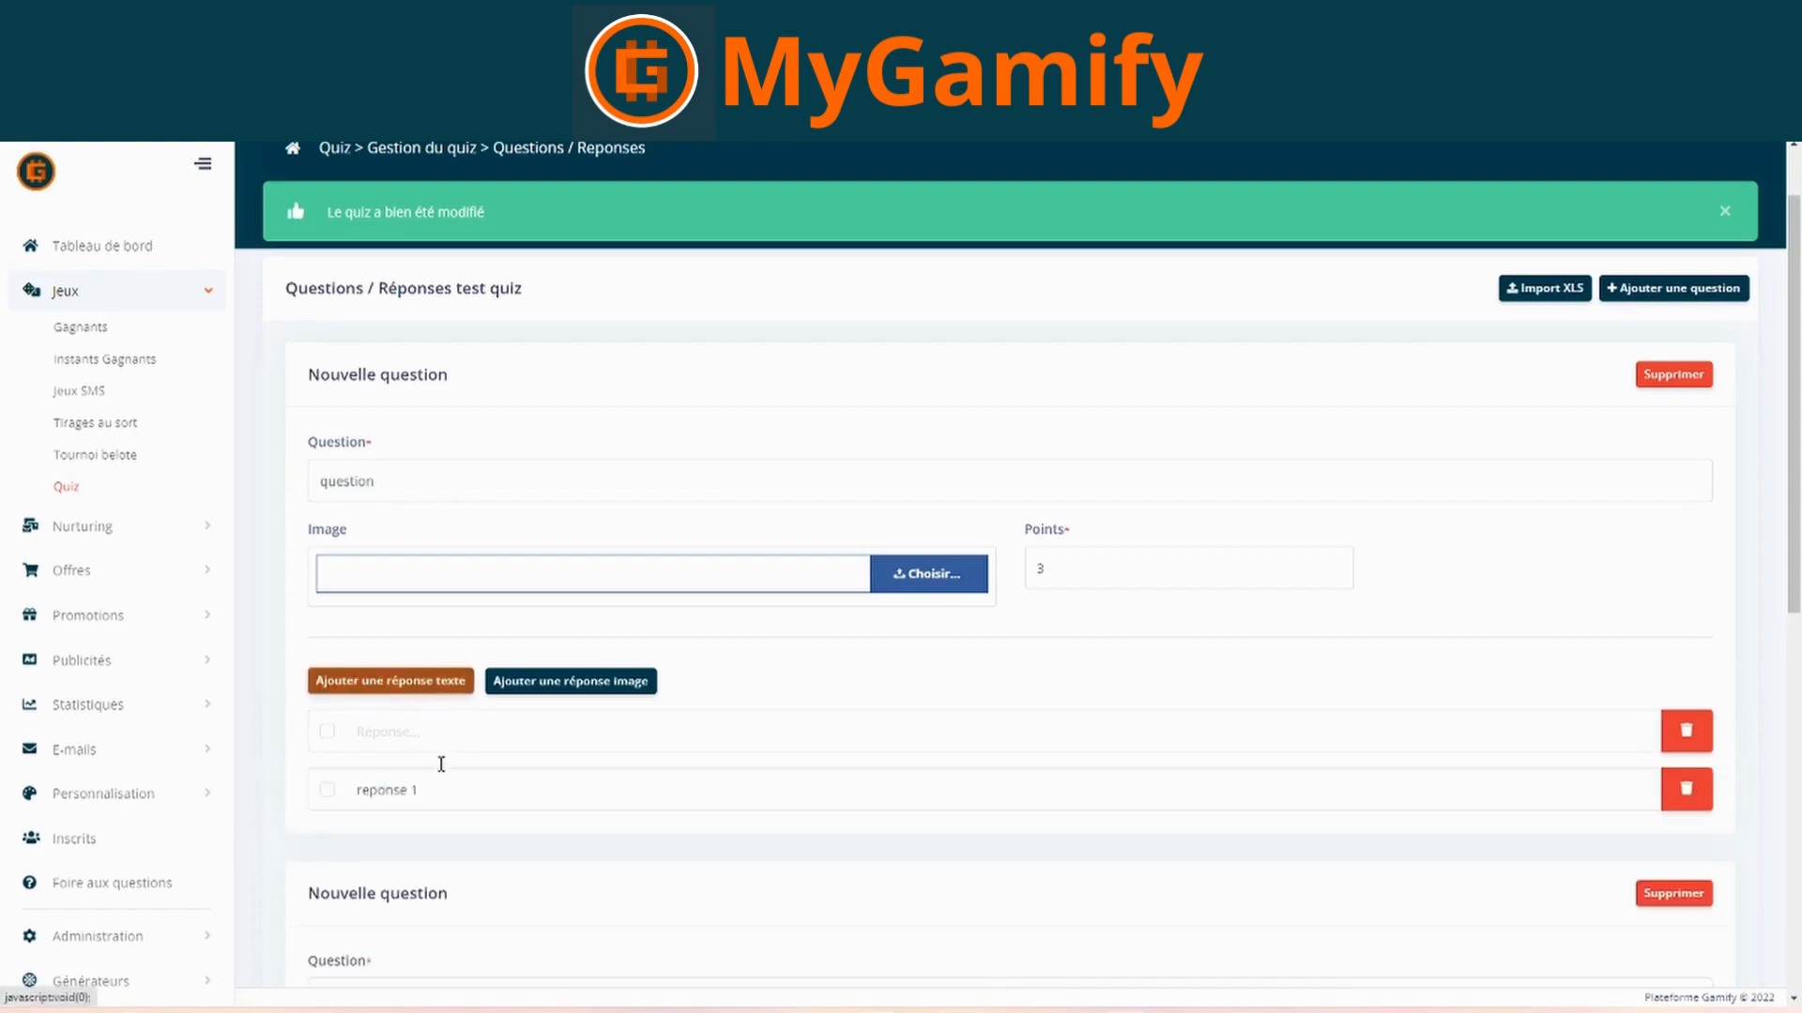
{"action": "left_click", "coordinate": [445, 748]}
{"action": "type", "text": "reponse 2"}
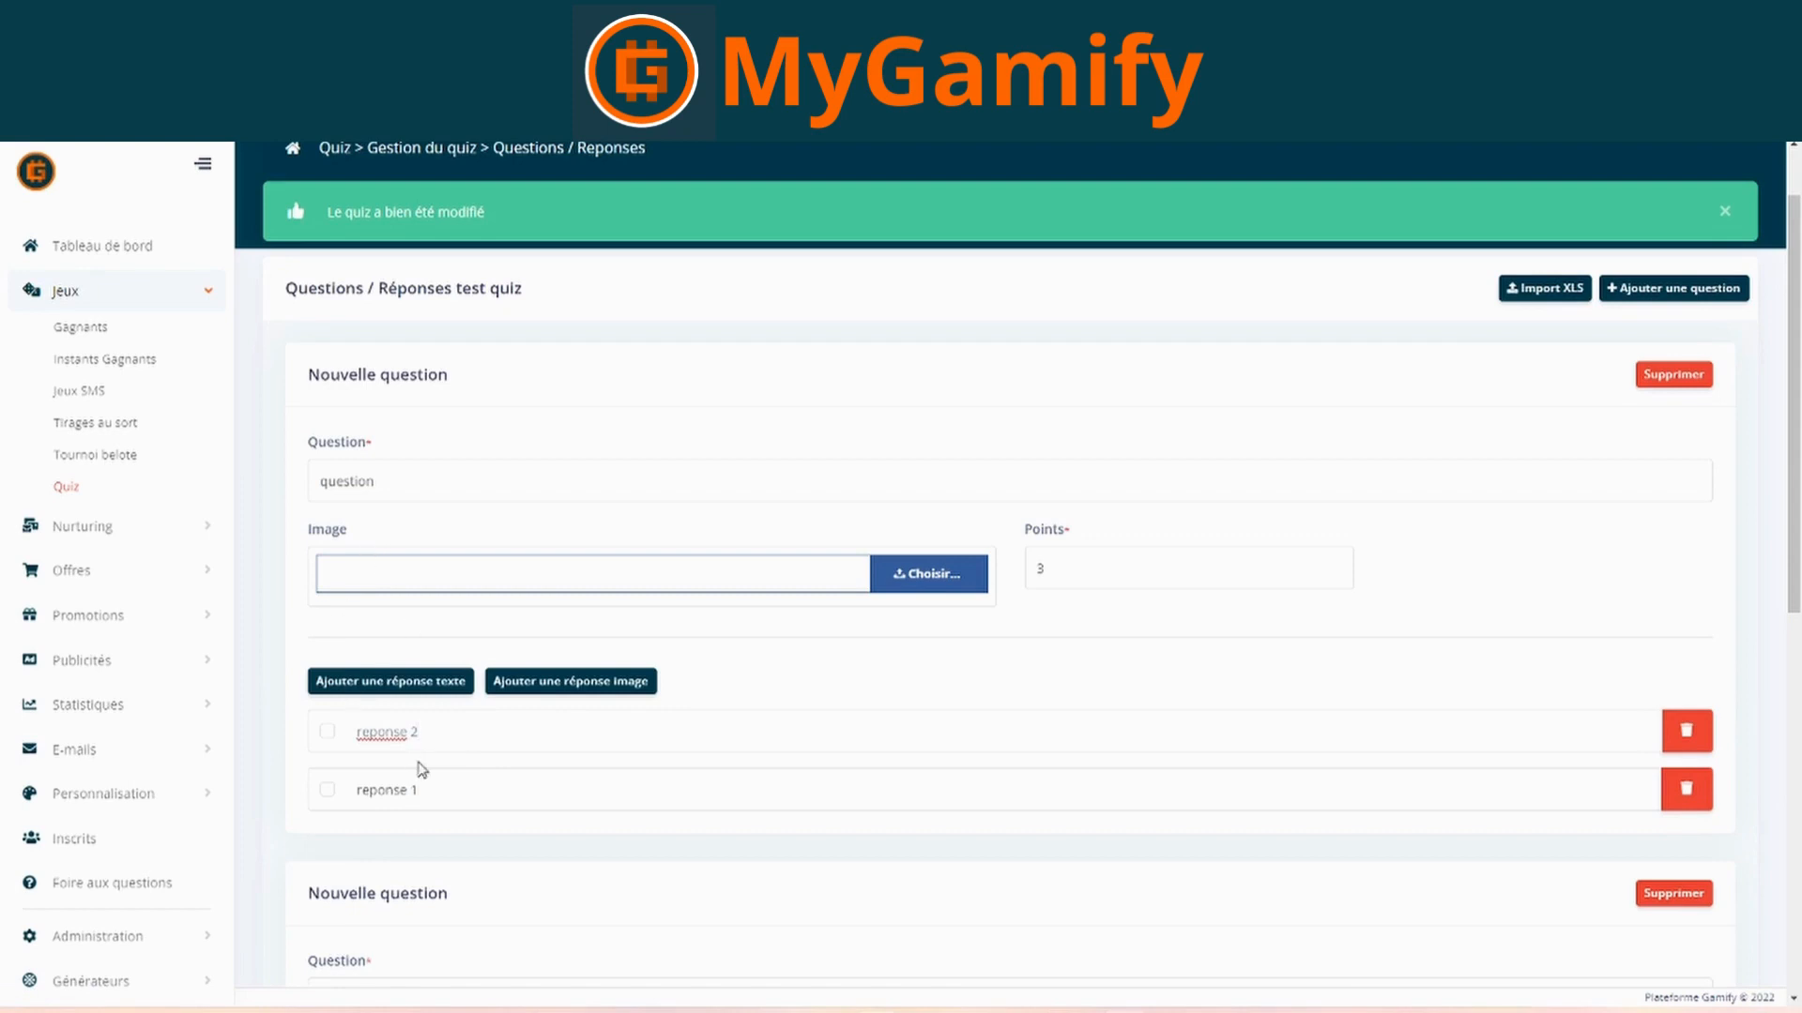
{"action": "left_click", "coordinate": [327, 731]}
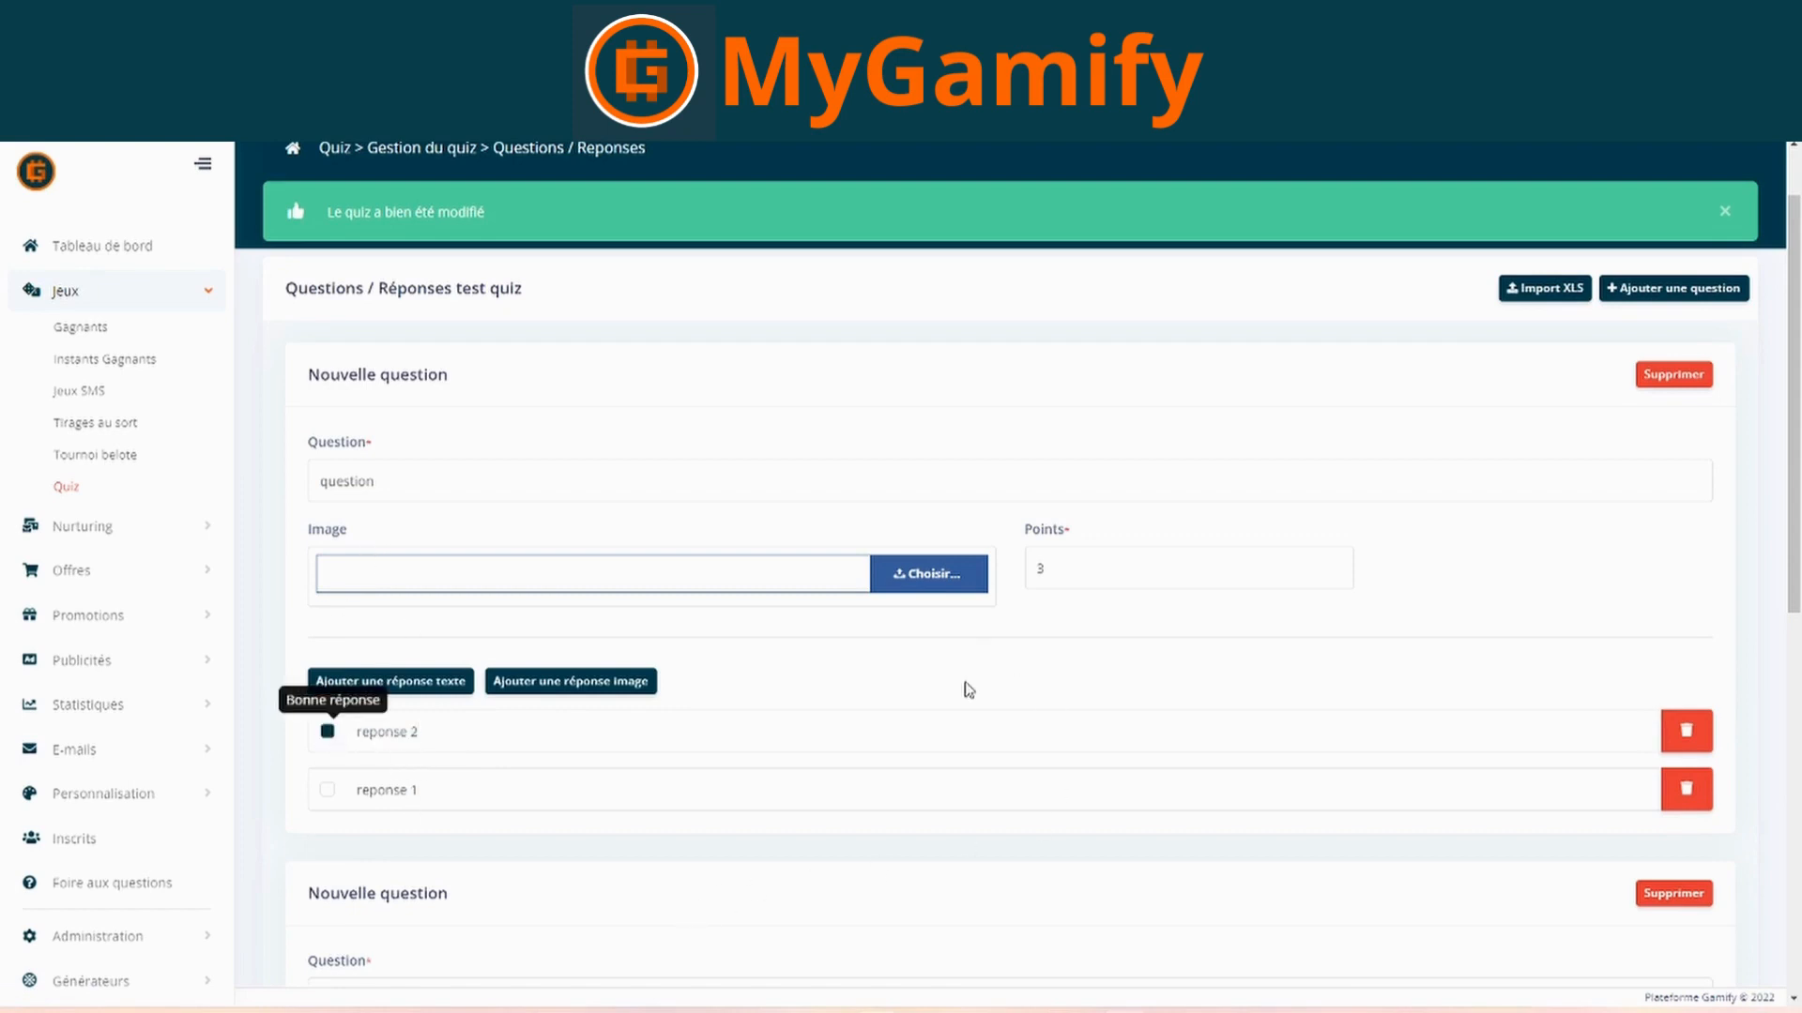
{"action": "left_click_drag", "start_coordinate": [1061, 568], "coordinate": [1015, 571]}
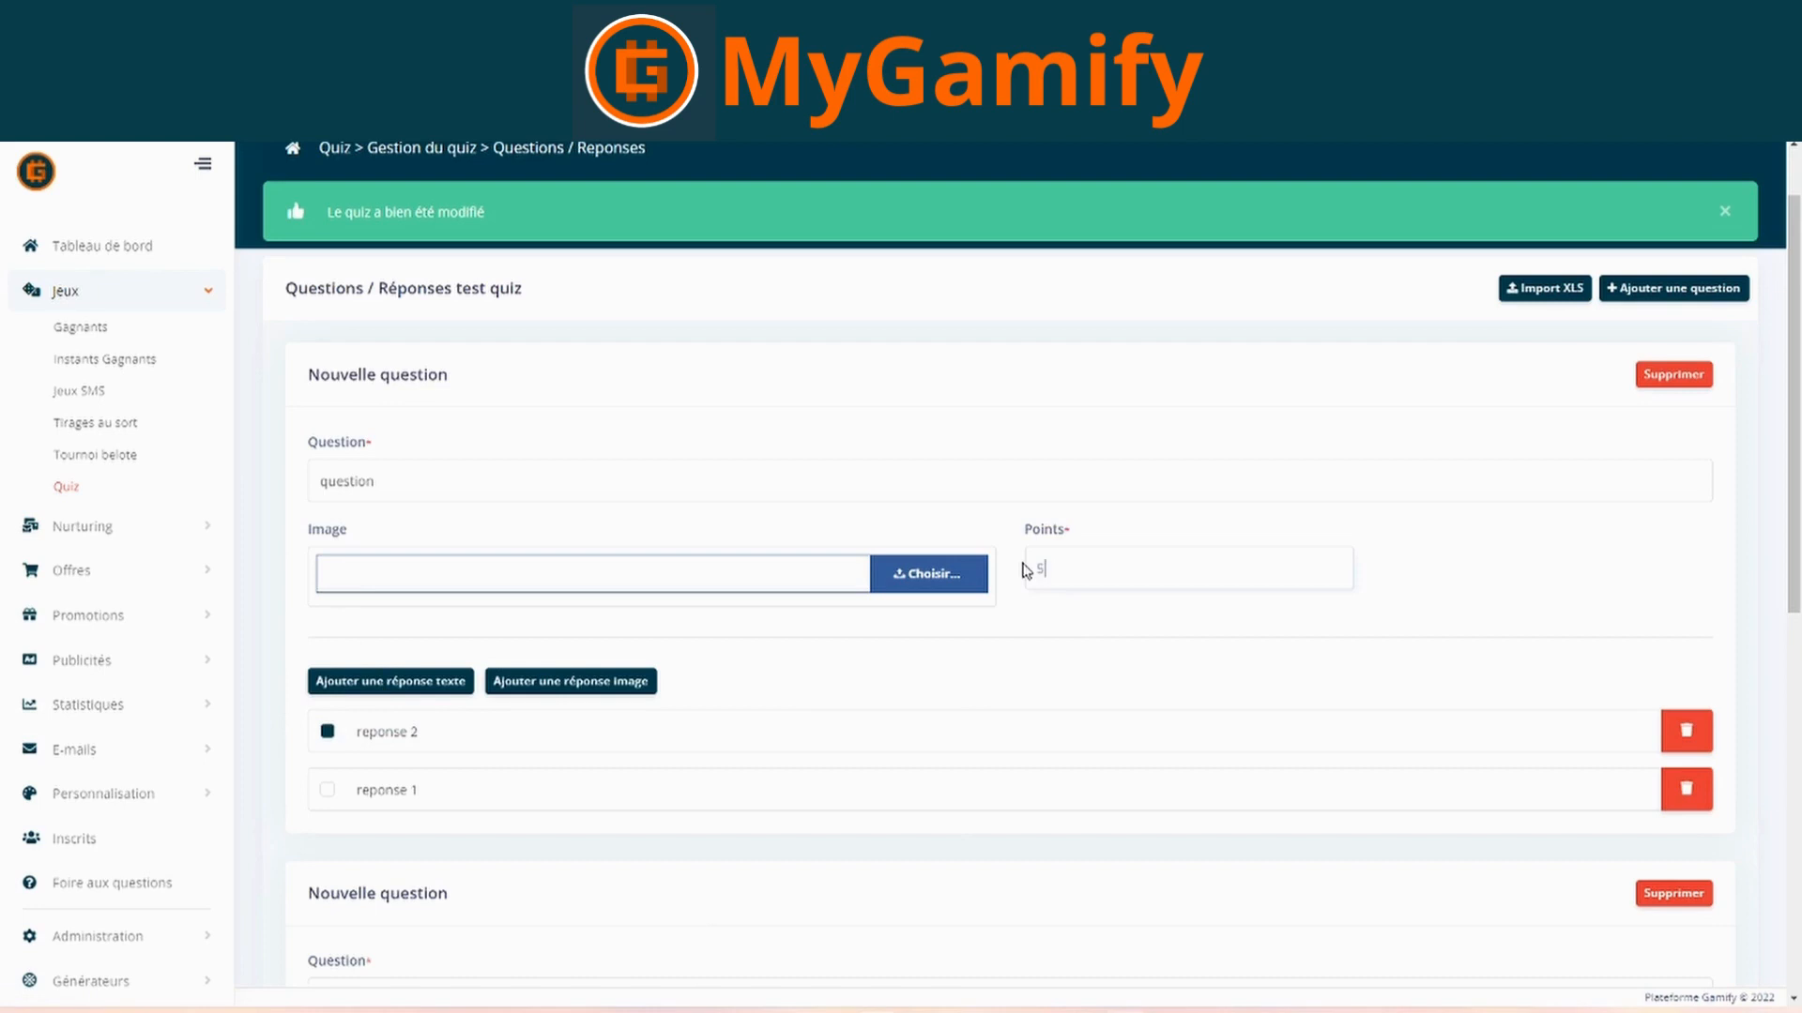
- Fill in the second blank question with the text "question image", the dog photo from the images folder and 5 points
{"action": "scroll", "coordinate": [957, 828], "scroll_direction": "down", "scroll_amount": 4}
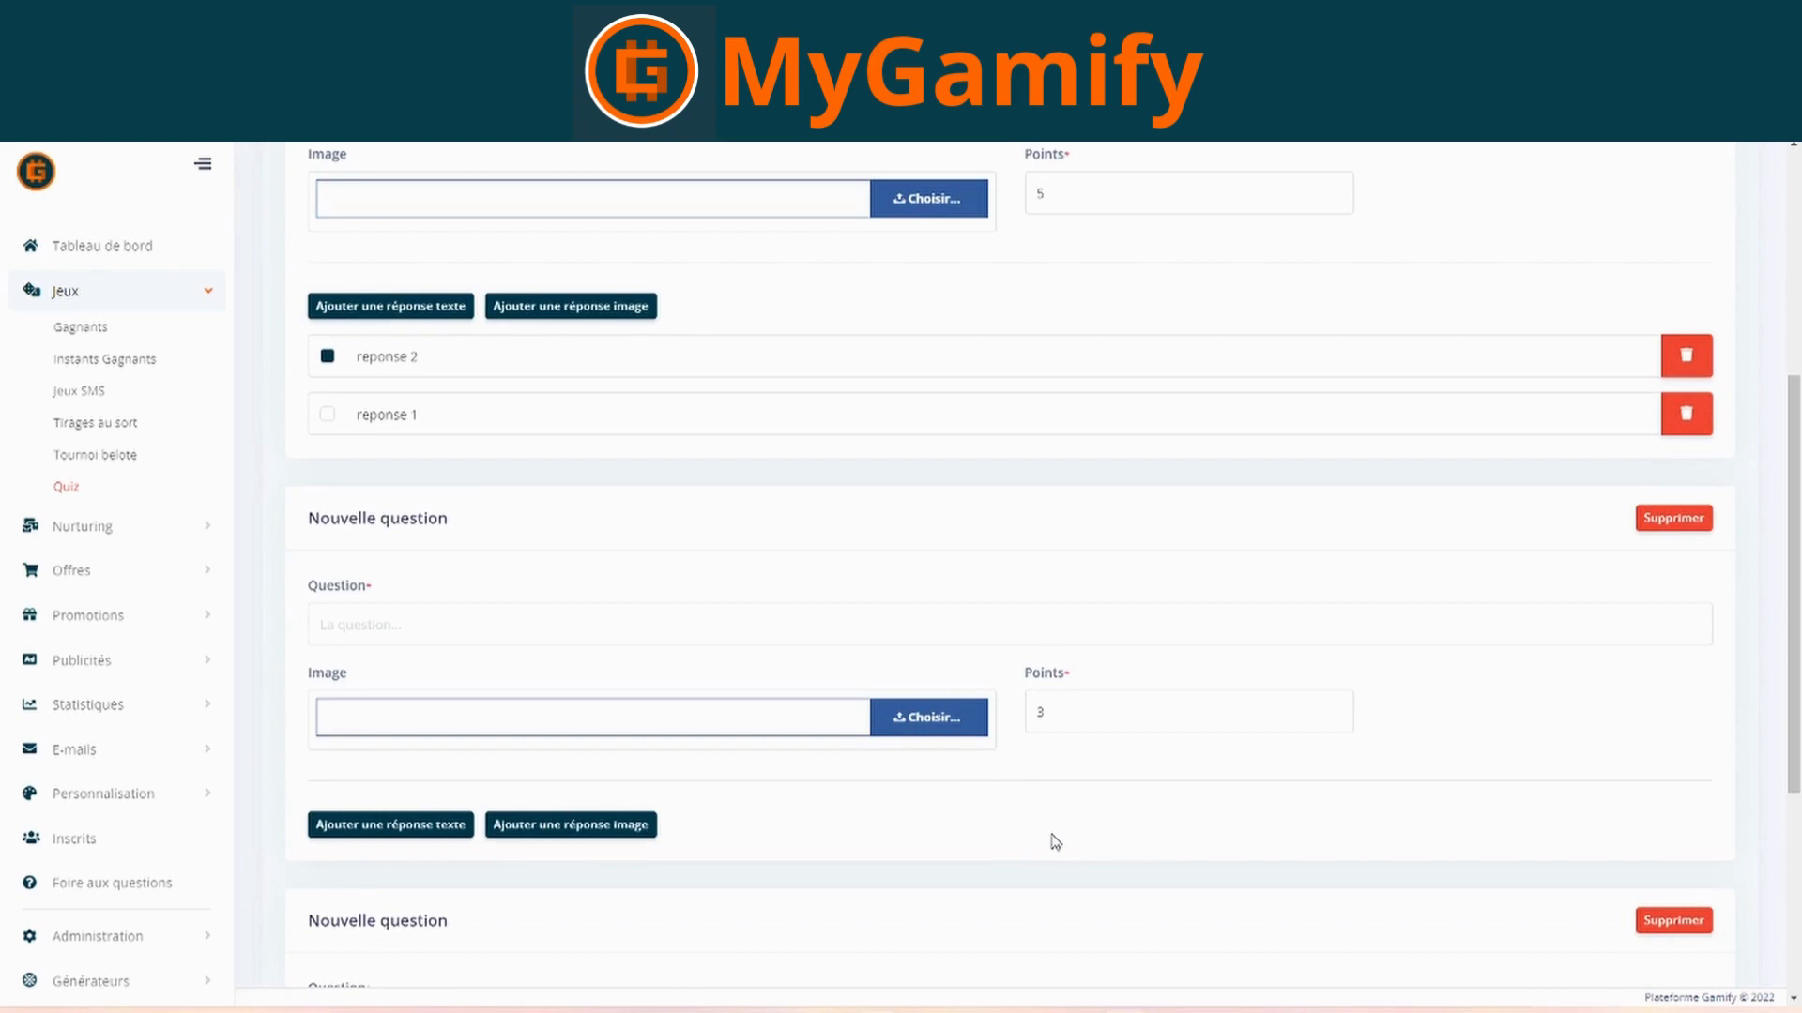
{"action": "left_click", "coordinate": [583, 637]}
{"action": "type", "text": "question image"}
{"action": "left_click", "coordinate": [915, 719]}
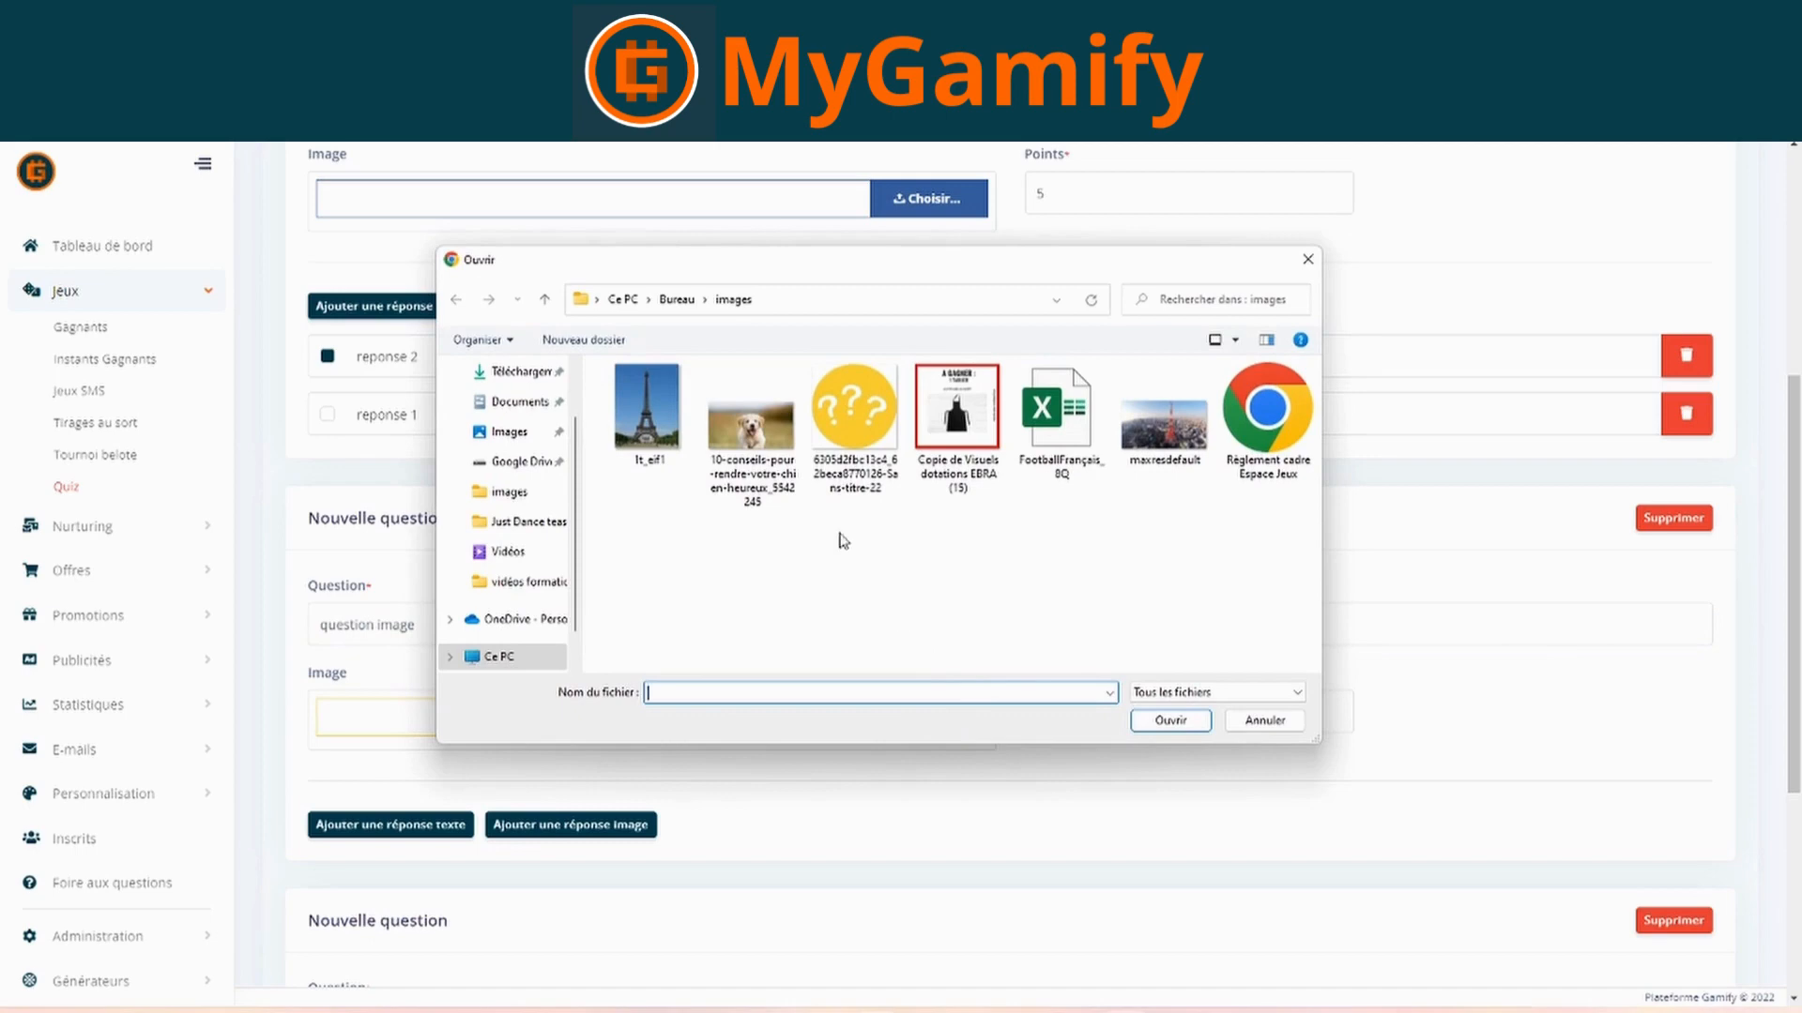
{"action": "left_click", "coordinate": [751, 427]}
{"action": "left_click", "coordinate": [1170, 720]}
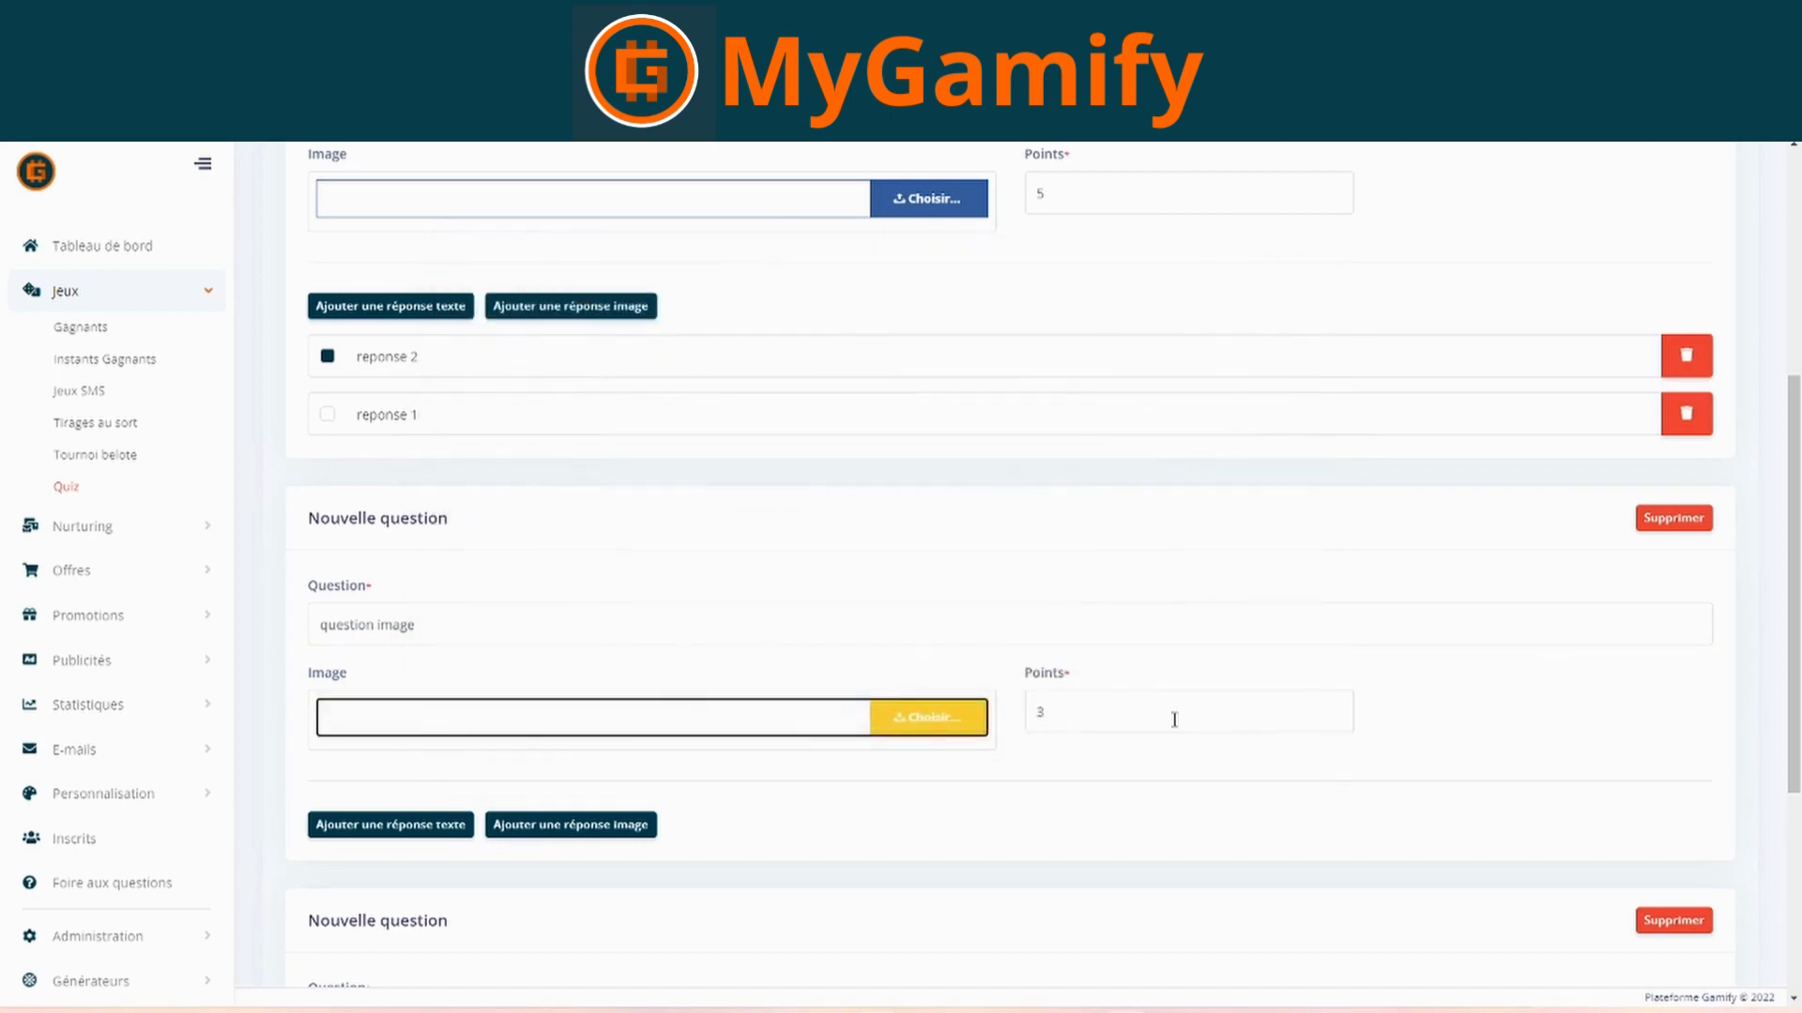
{"action": "left_click_drag", "start_coordinate": [1111, 717], "coordinate": [1028, 713]}
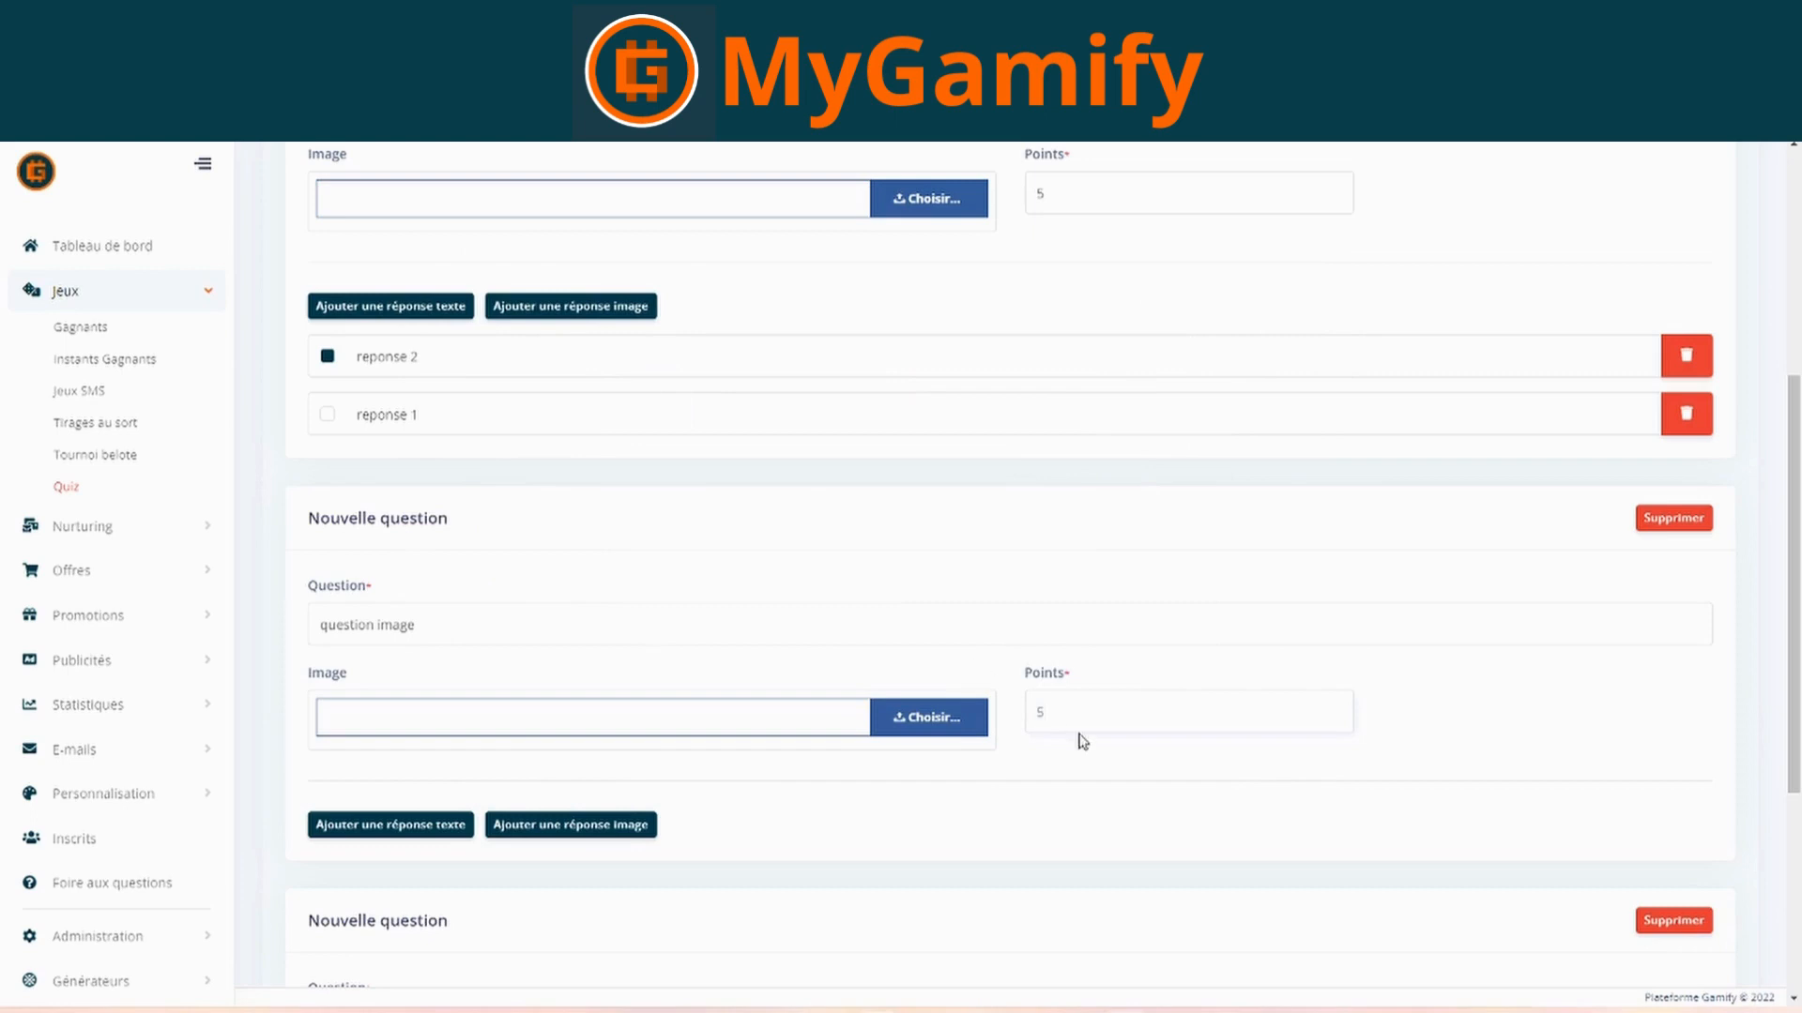
- Add two text answers "-" to the "question image" question and mark the upper one as correct
{"action": "scroll", "coordinate": [1083, 741], "scroll_direction": "down", "scroll_amount": 4}
{"action": "scroll", "coordinate": [1082, 734], "scroll_direction": "up", "scroll_amount": 2}
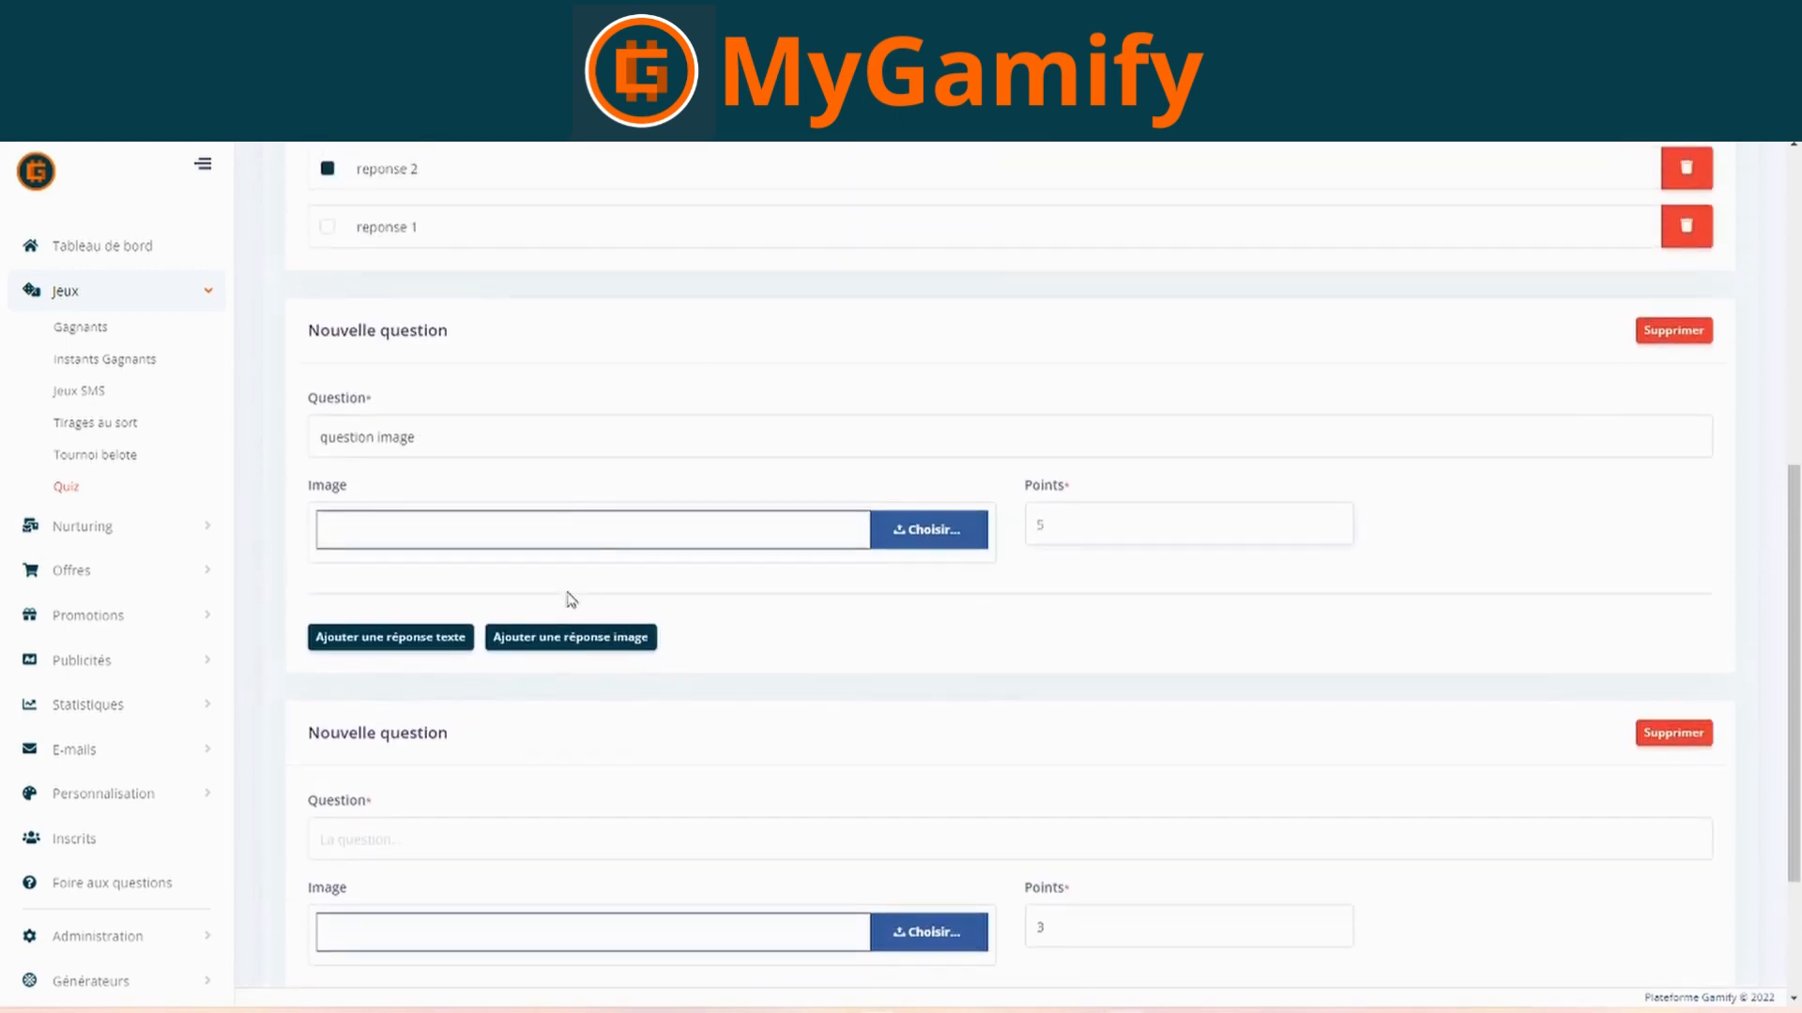
{"action": "left_click", "coordinate": [449, 643]}
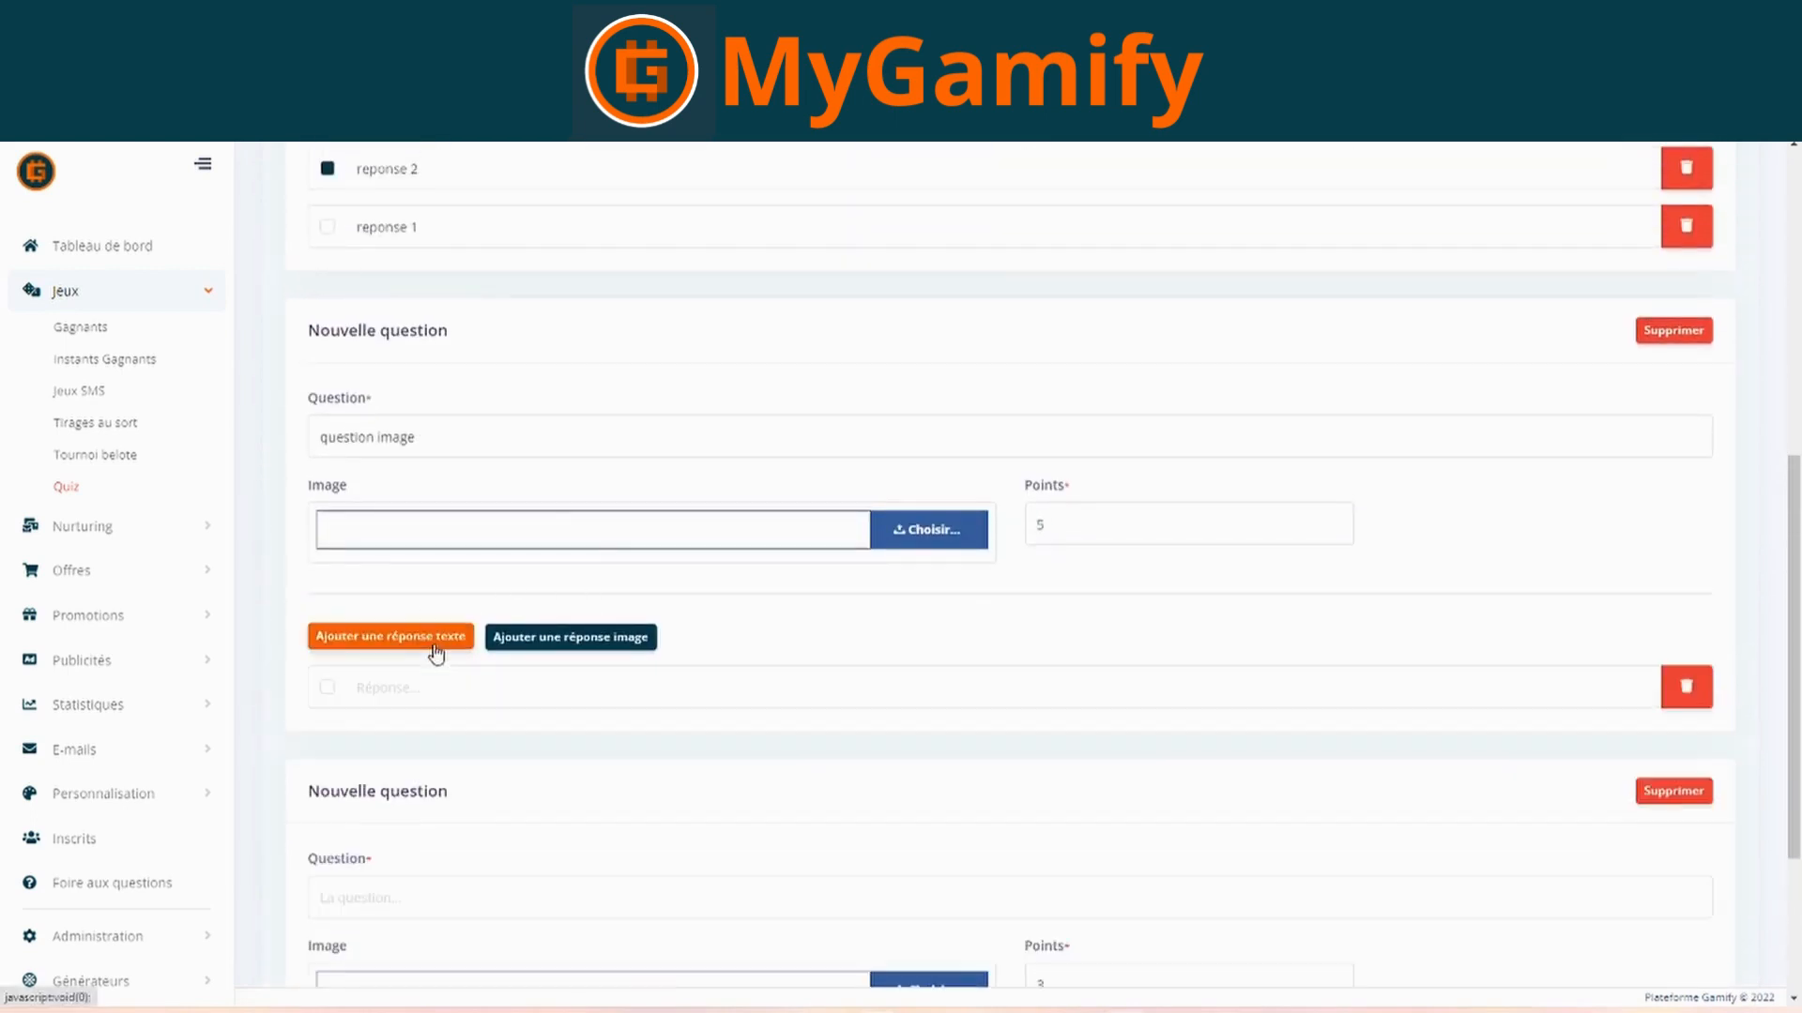
{"action": "left_click", "coordinate": [469, 698]}
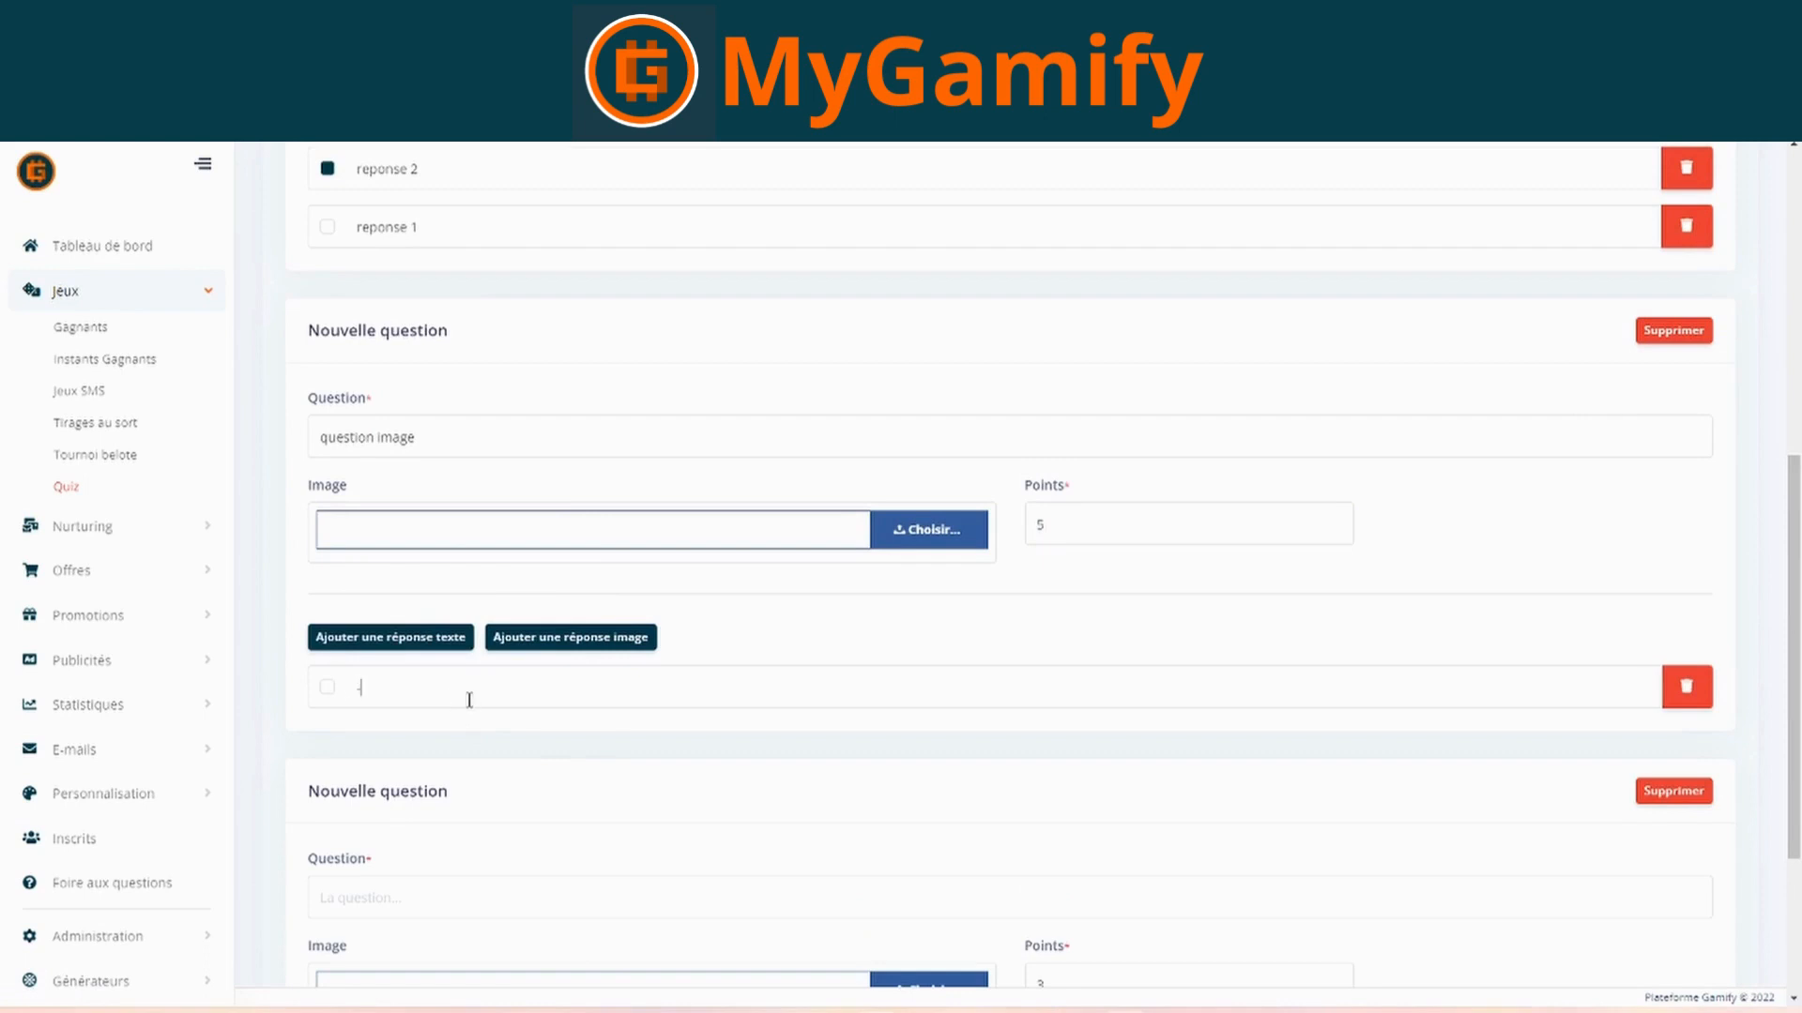
{"action": "left_click", "coordinate": [390, 637]}
{"action": "left_click", "coordinate": [424, 694]}
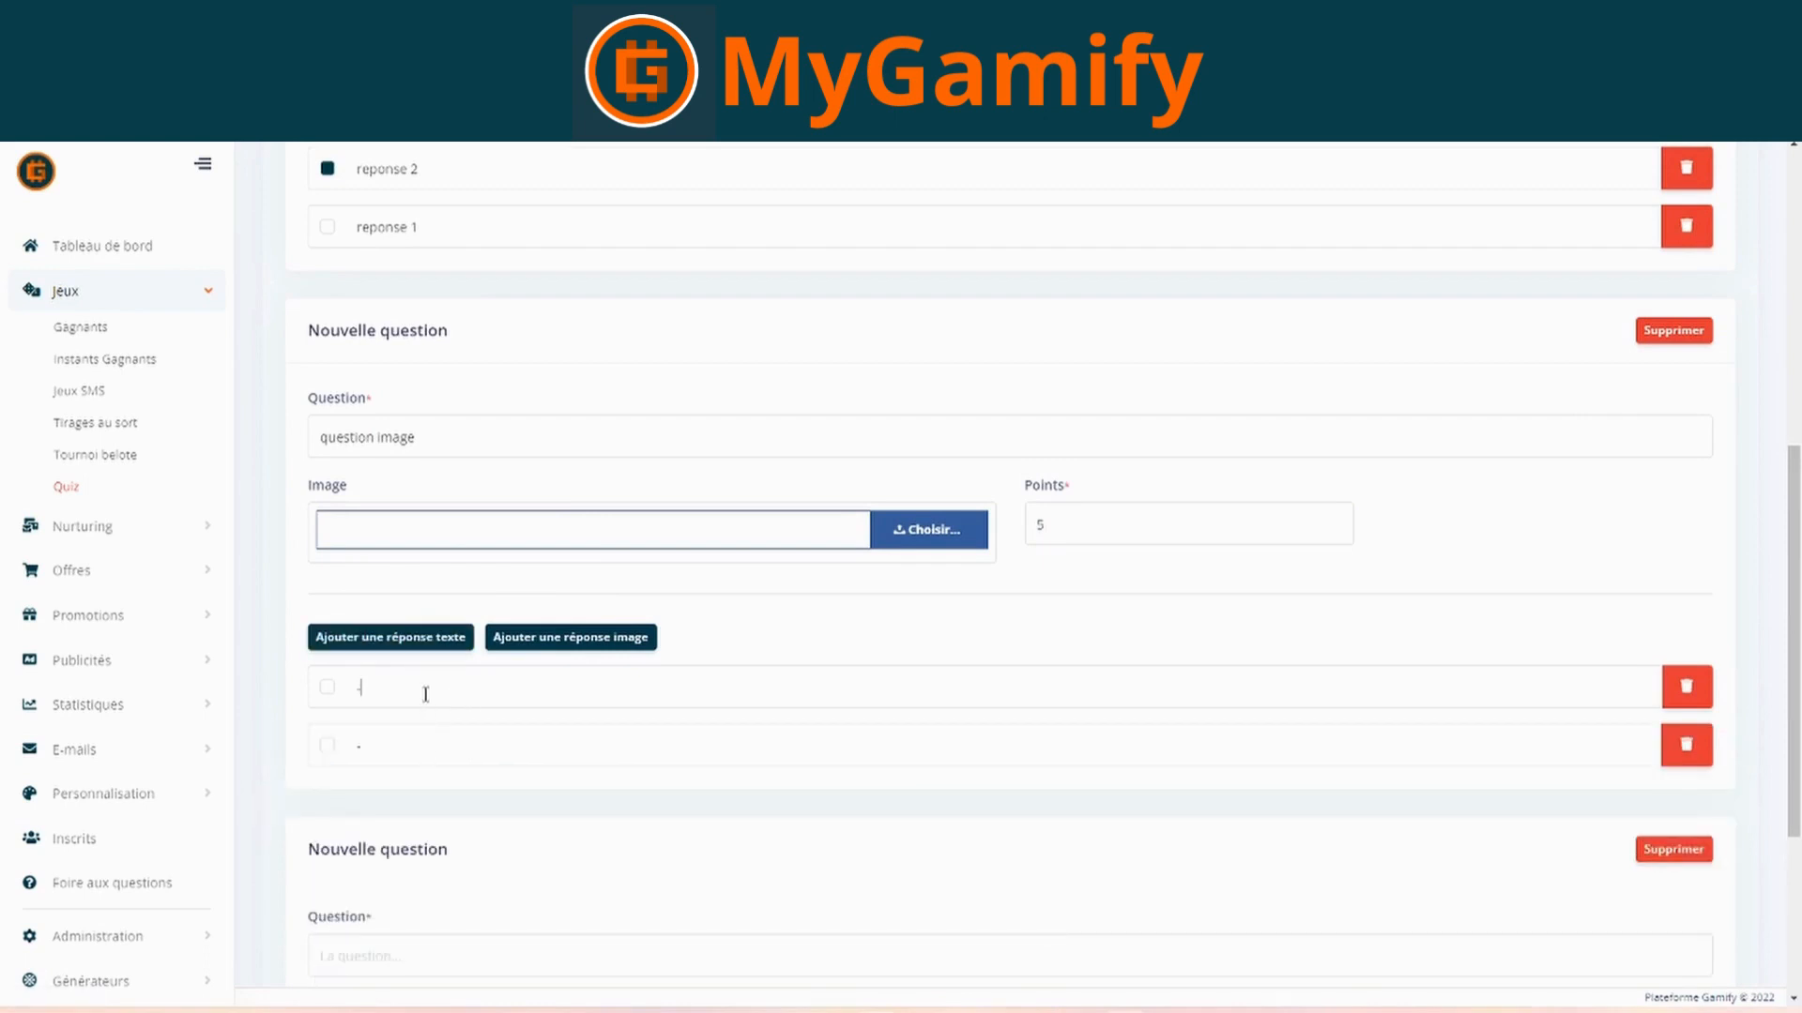
{"action": "left_click", "coordinate": [328, 691]}
- Enter "question" as the last blank question's text and add the Eiffel Tower picture 1t_eif1.jpg as an image answer
{"action": "scroll", "coordinate": [710, 844], "scroll_direction": "down", "scroll_amount": 3}
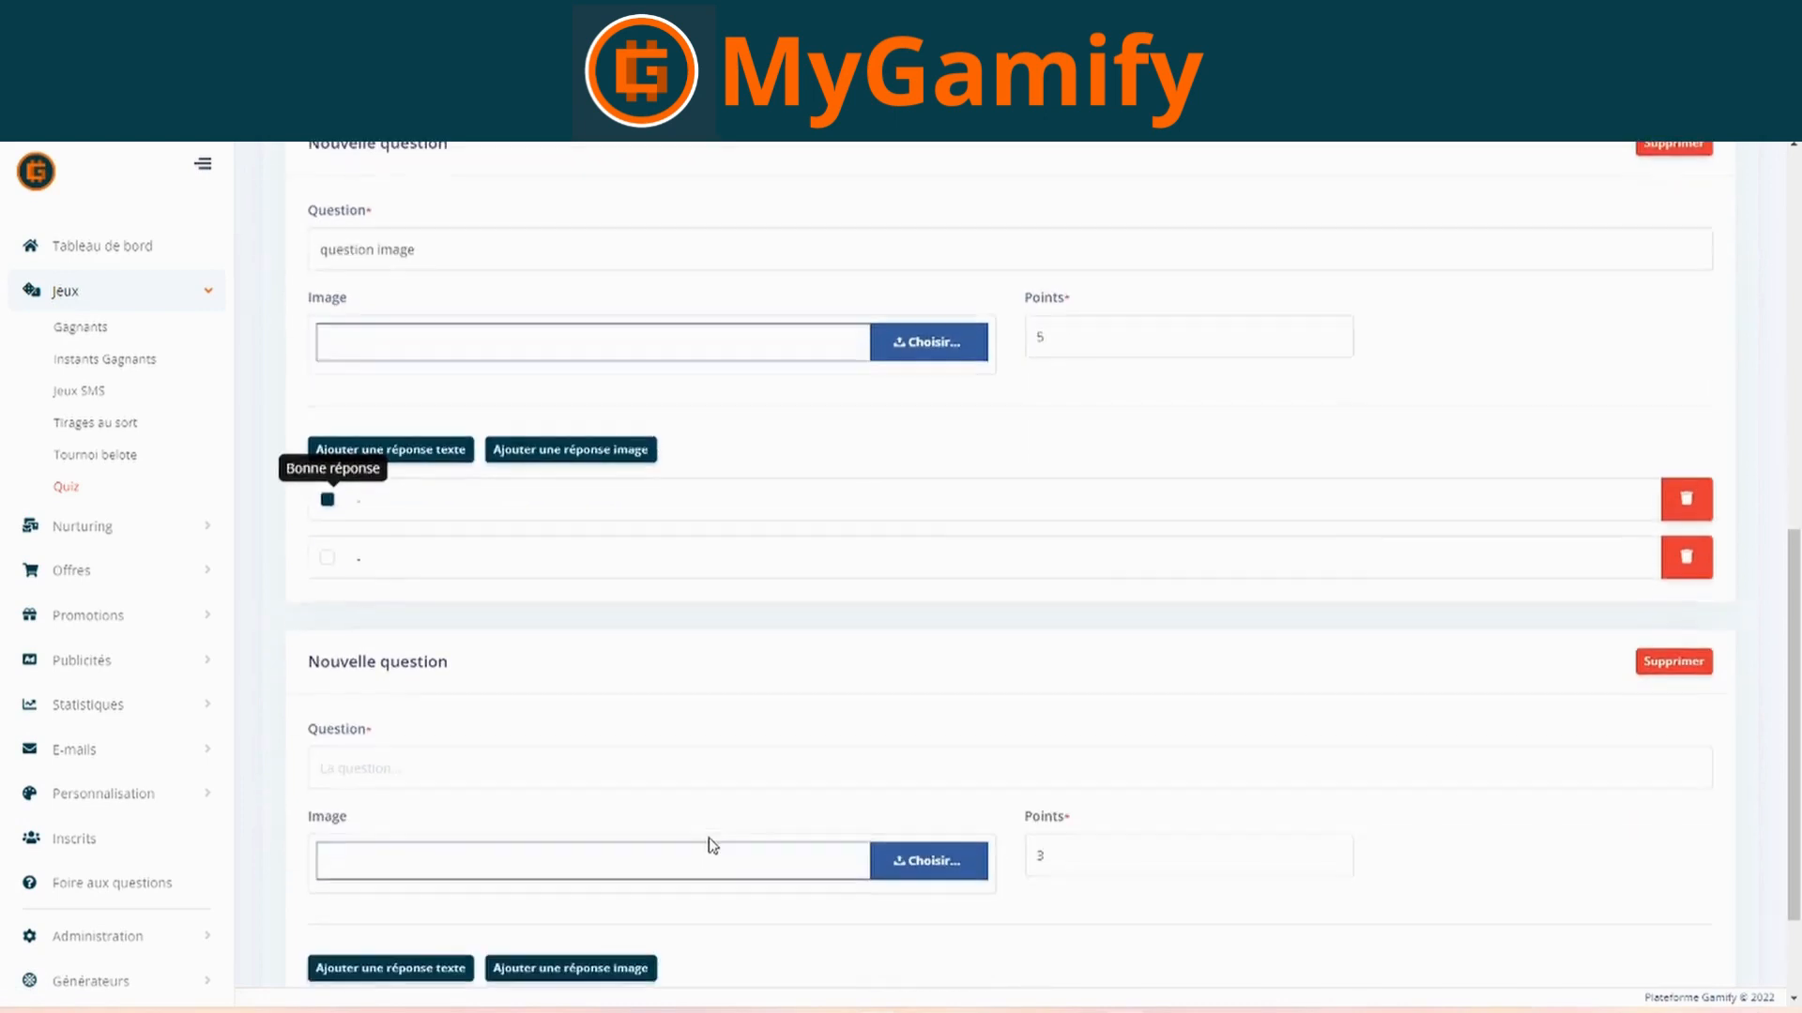
{"action": "scroll", "coordinate": [776, 876], "scroll_direction": "up", "scroll_amount": 1}
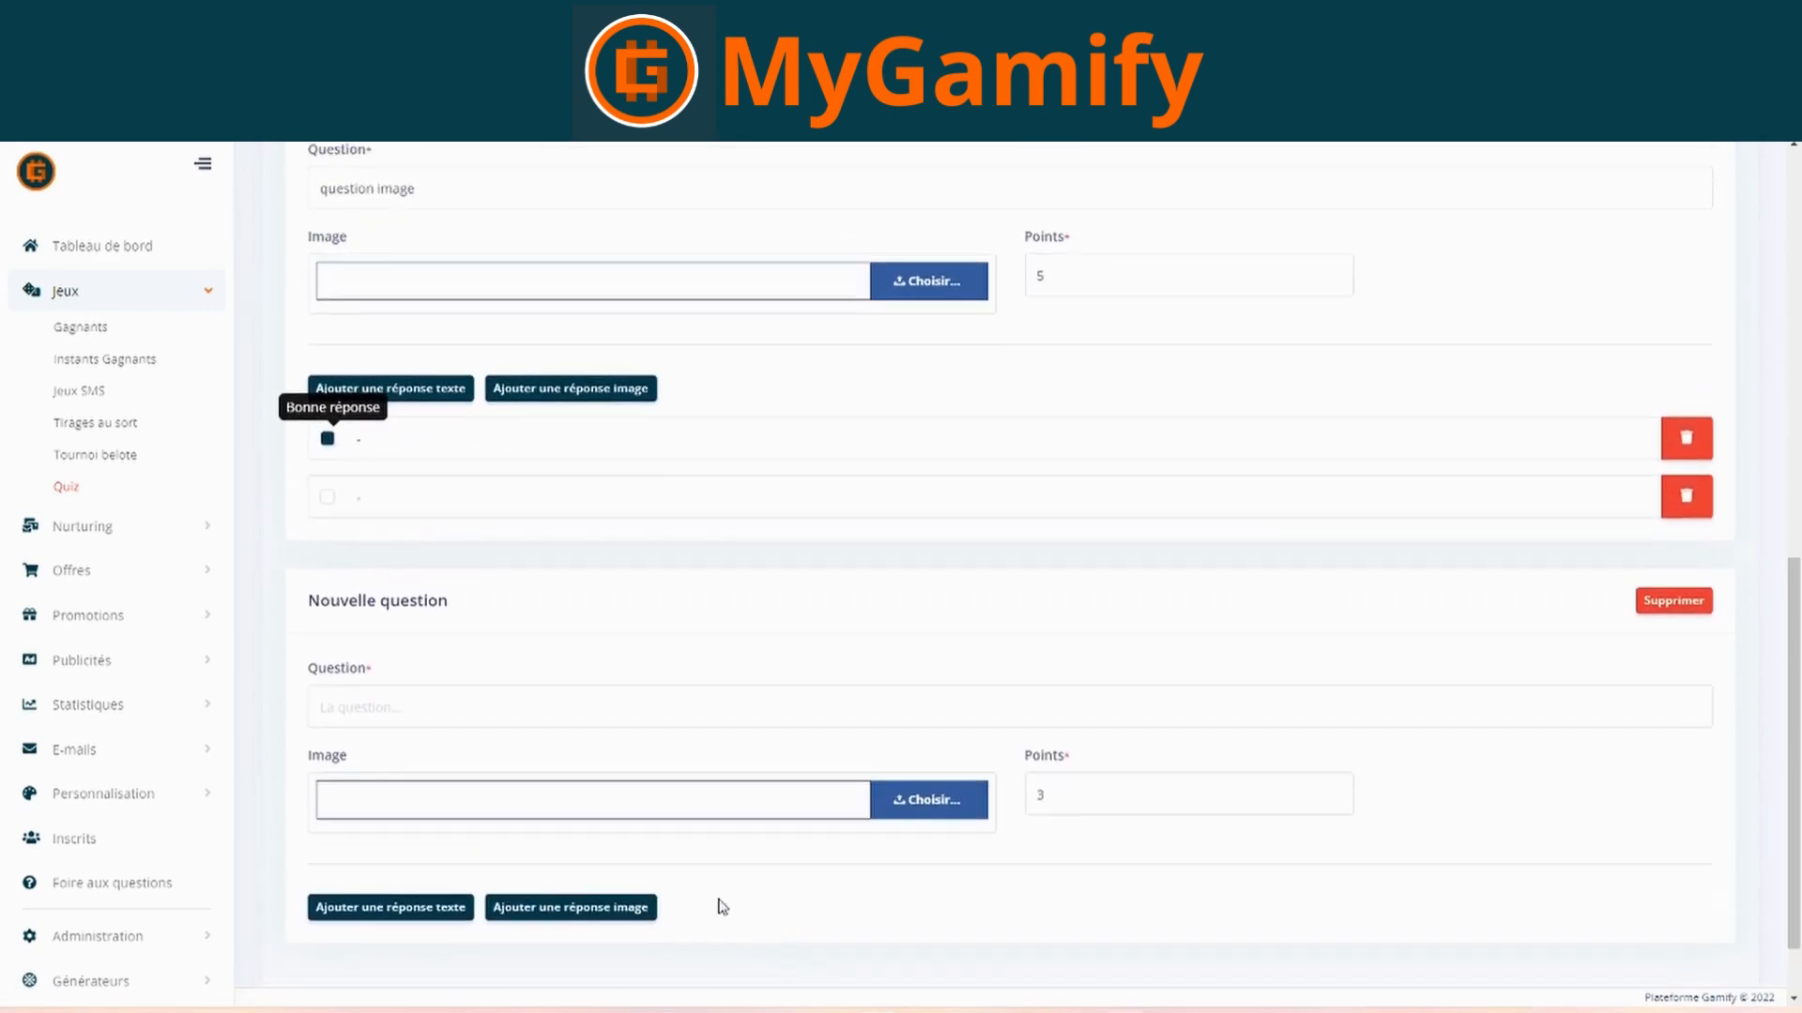
{"action": "left_click", "coordinate": [392, 709]}
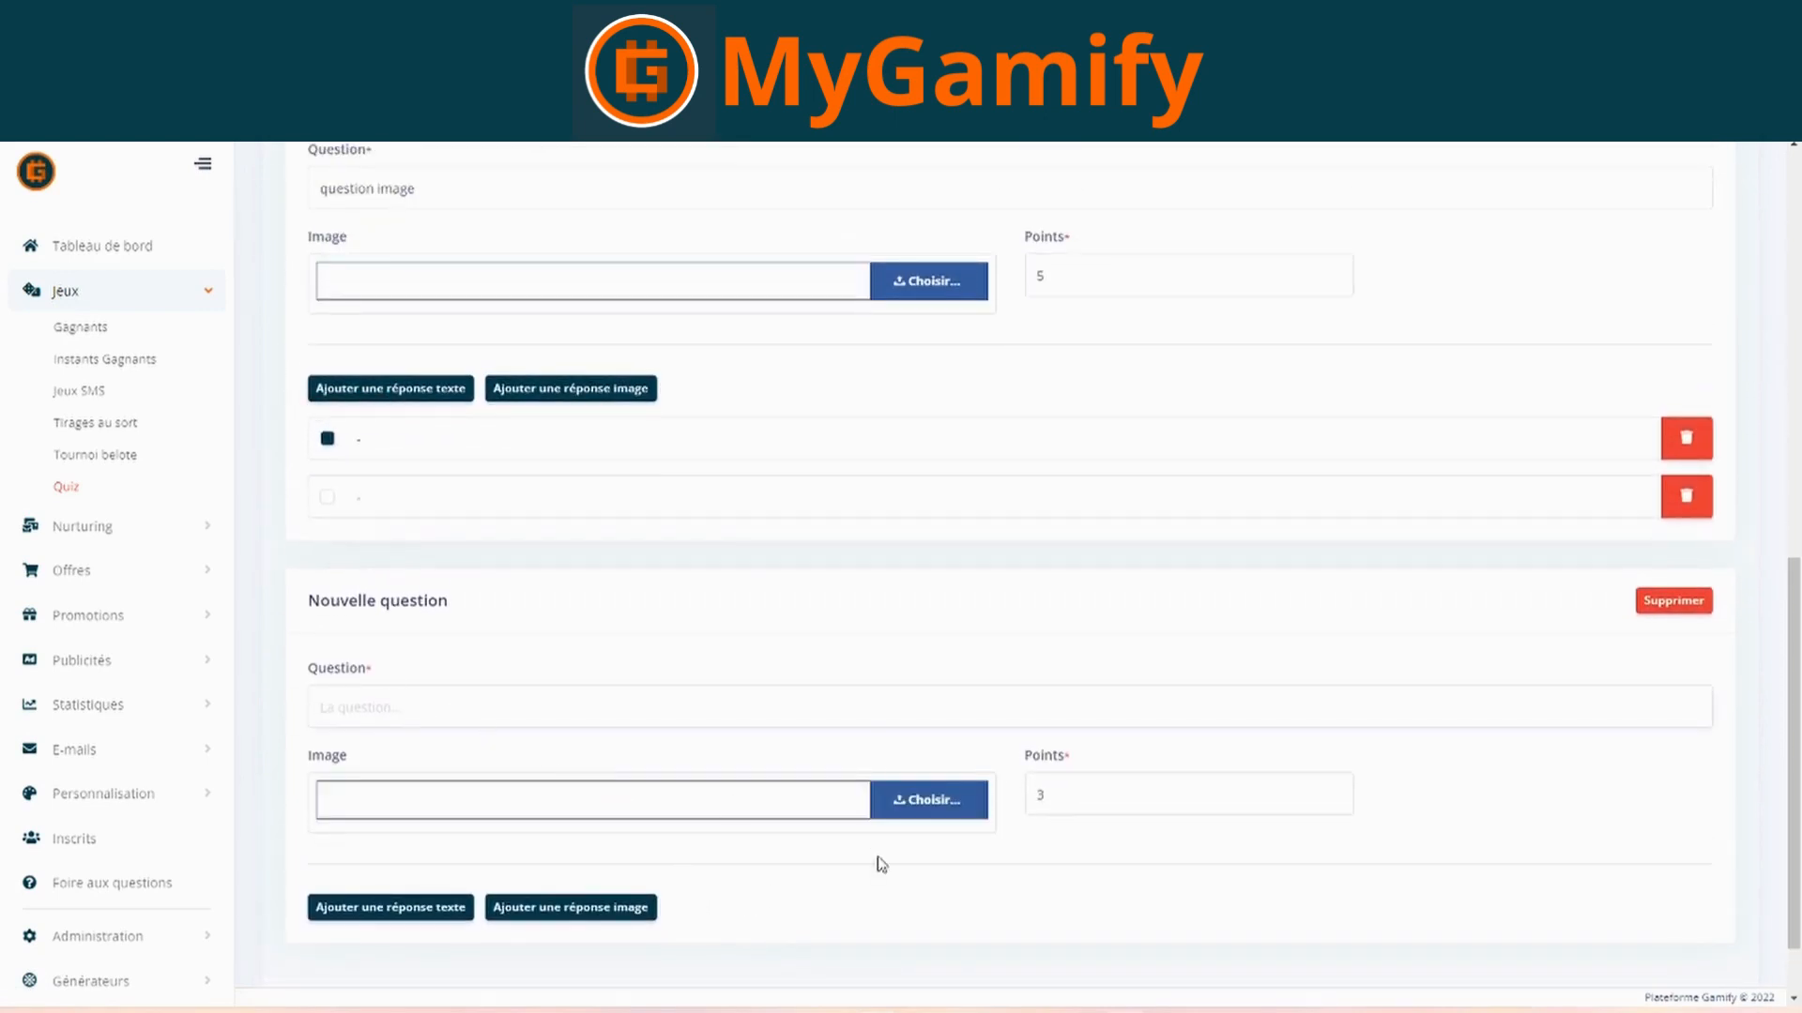
{"action": "type", "text": "question"}
{"action": "scroll", "coordinate": [830, 972], "scroll_direction": "down", "scroll_amount": 1}
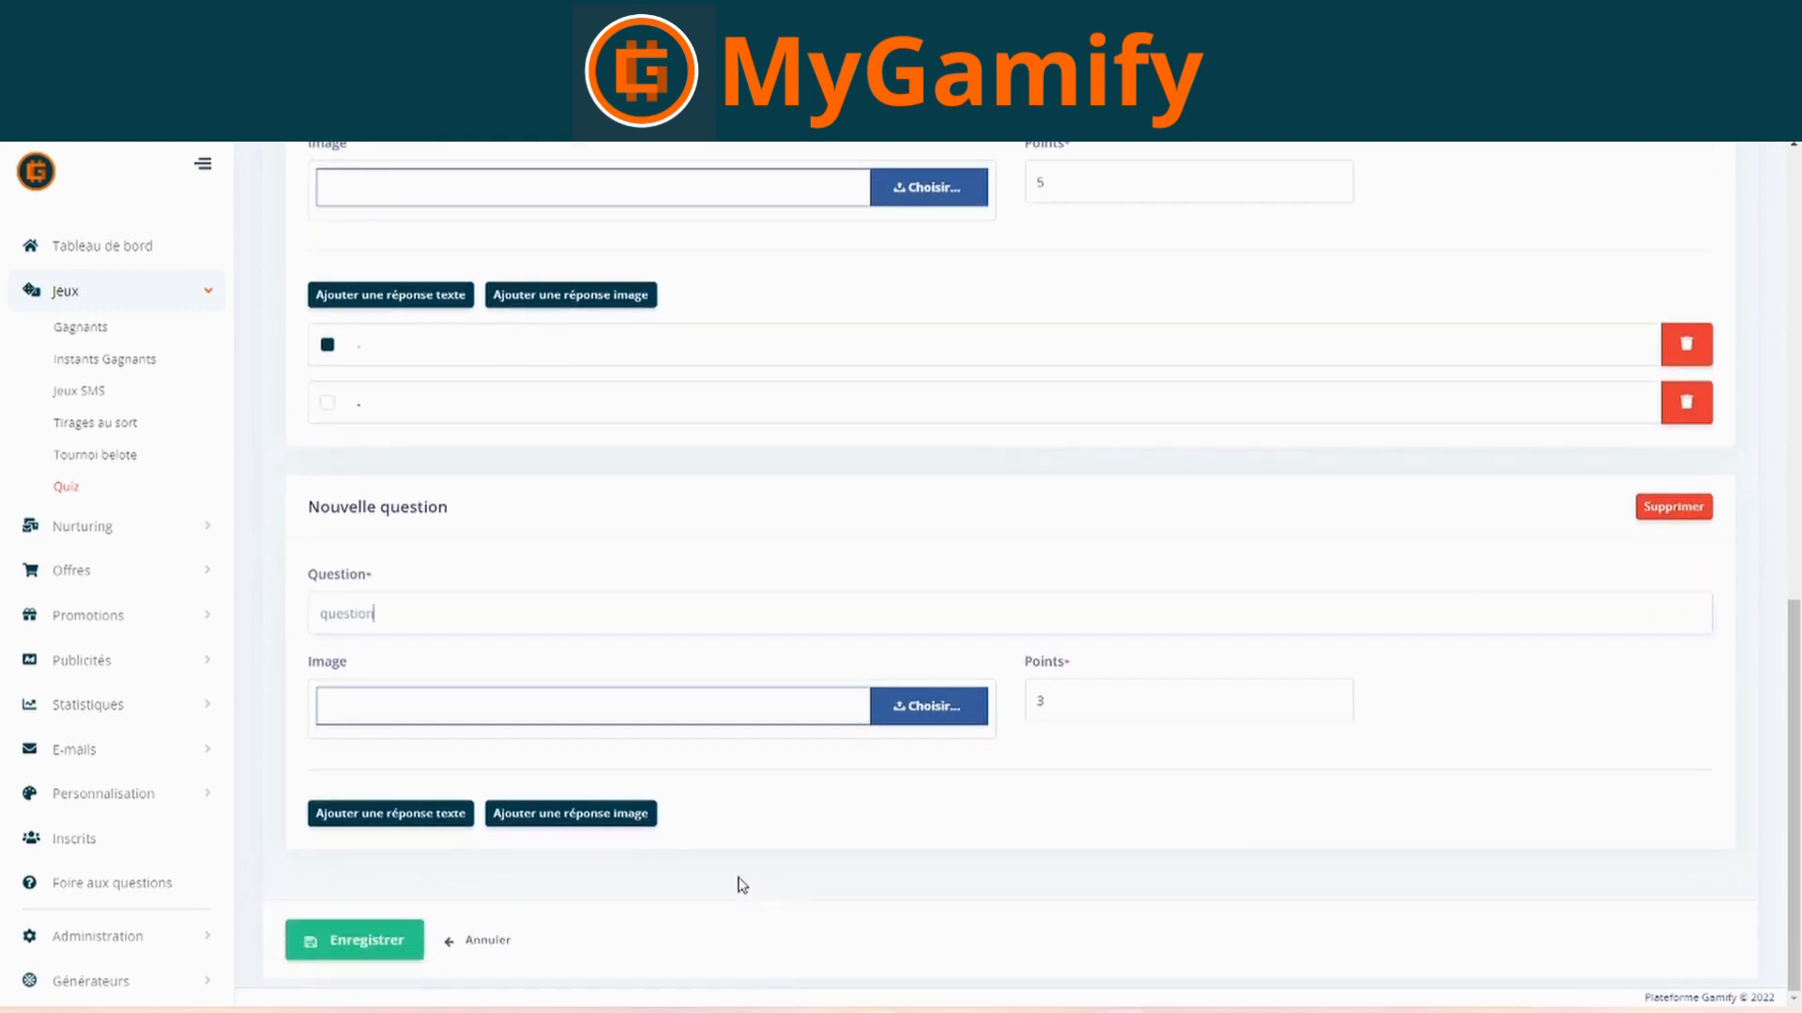
{"action": "left_click", "coordinate": [590, 815]}
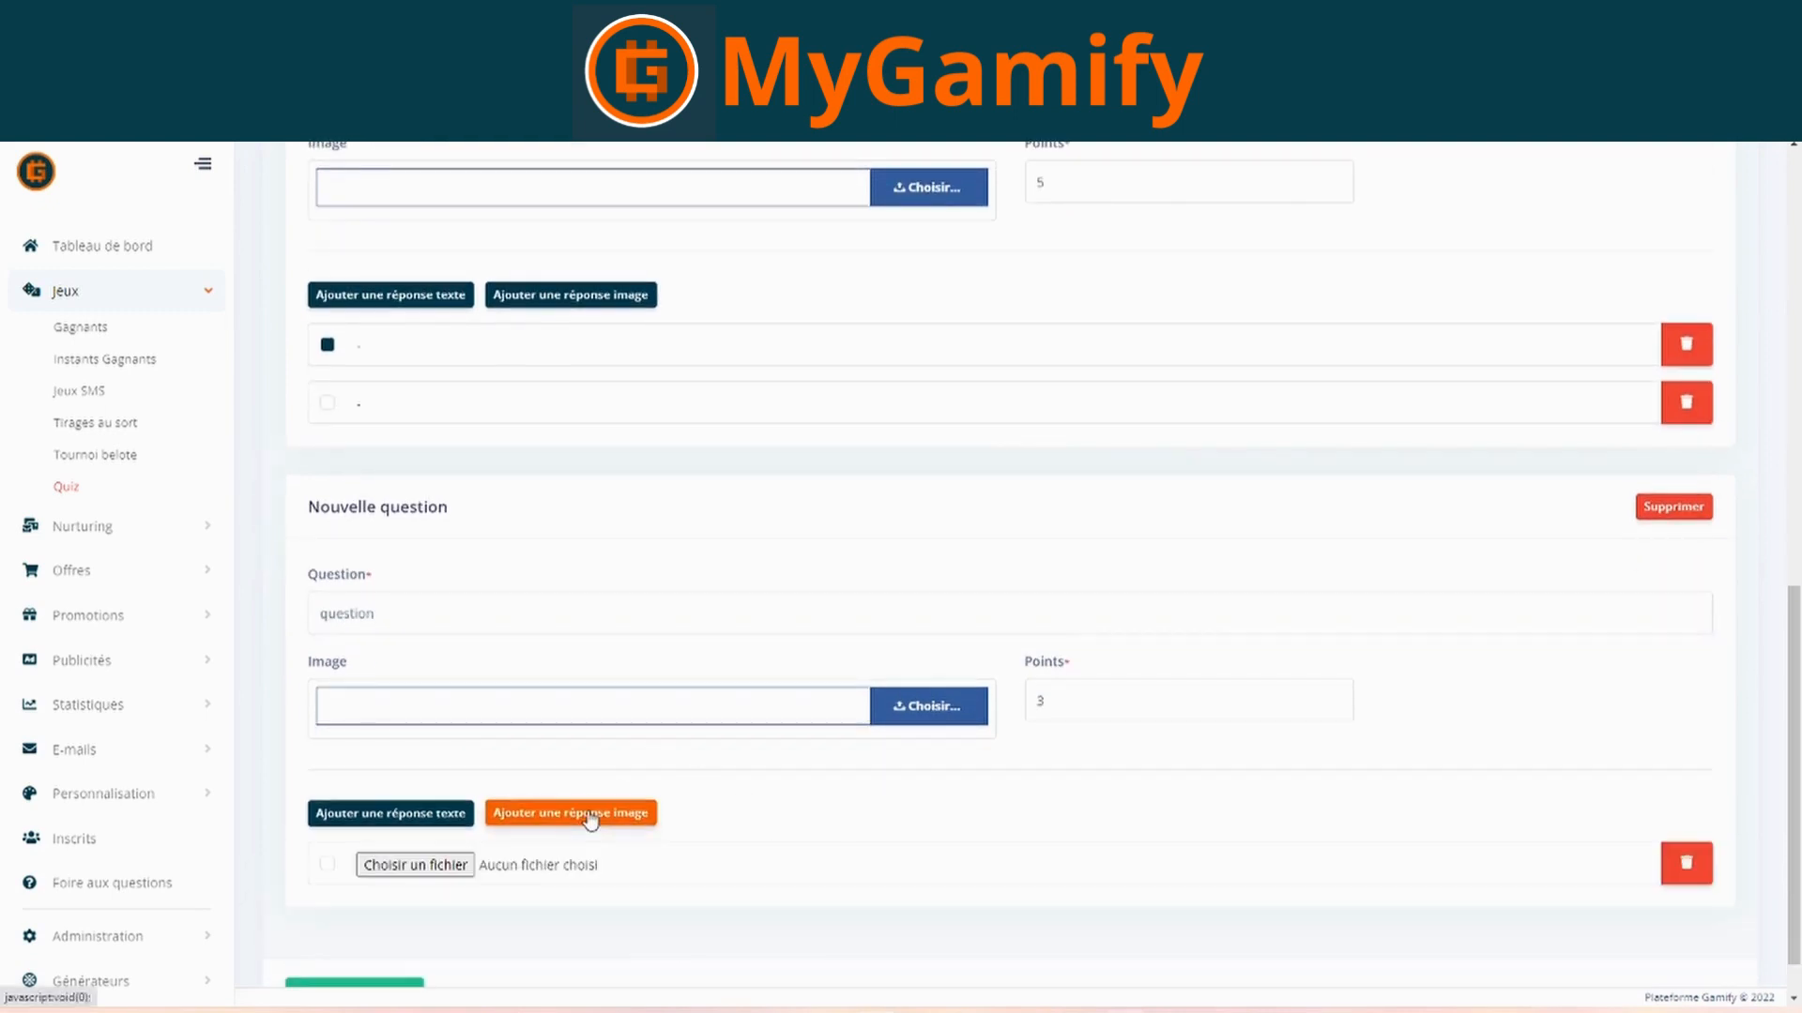
{"action": "left_click", "coordinate": [460, 869]}
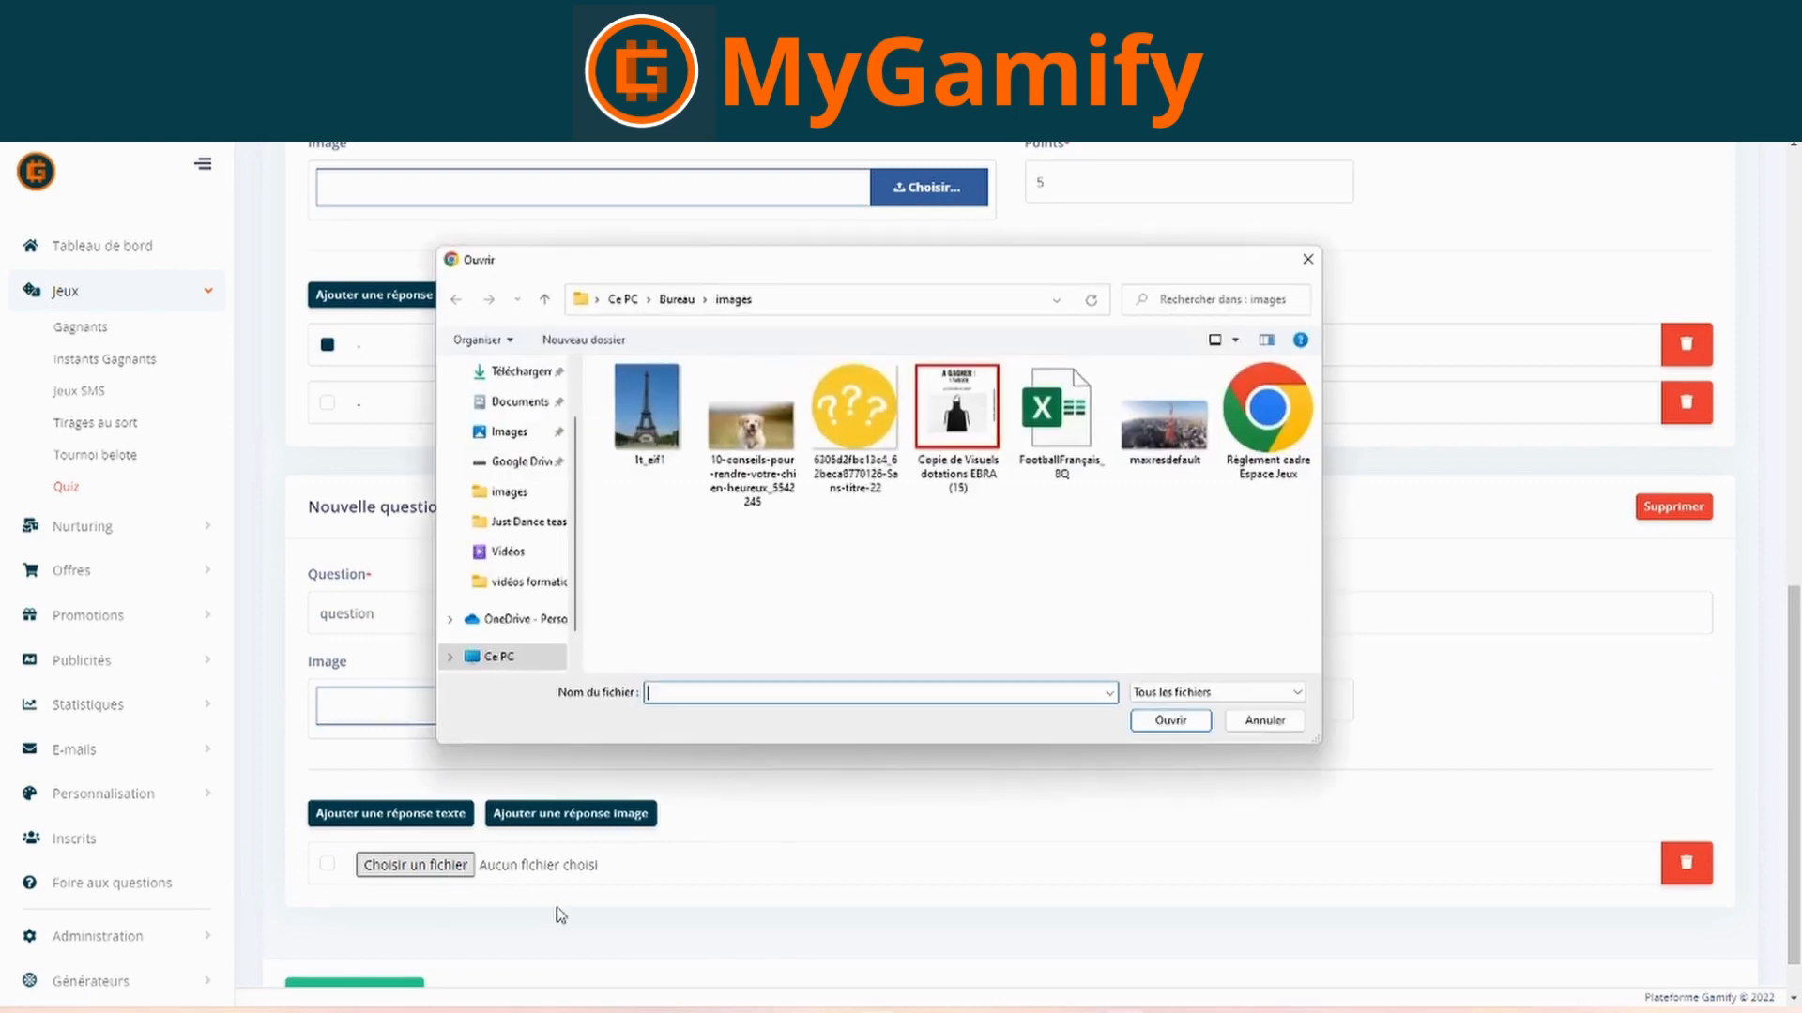
{"action": "left_click", "coordinate": [647, 413]}
{"action": "left_click", "coordinate": [1195, 730]}
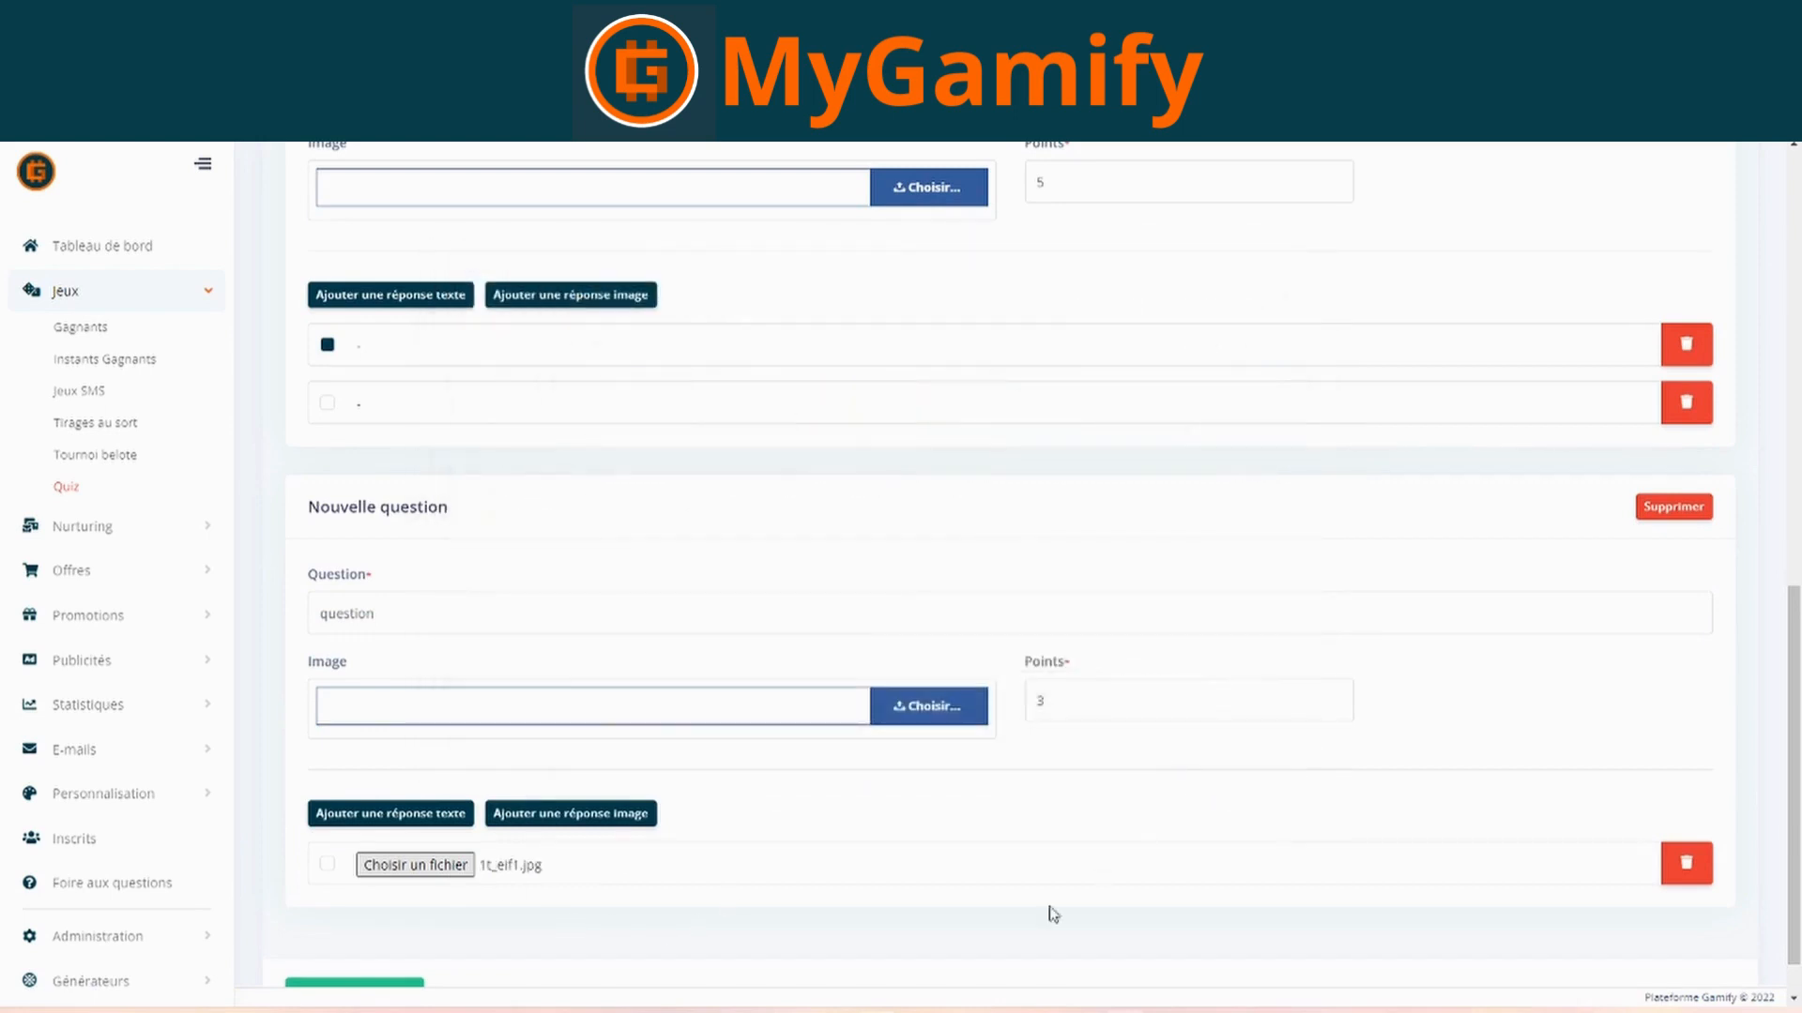
- Add maxresdefault.jpg as the correct image answer of the last question and save the quiz questions
{"action": "left_click", "coordinate": [595, 816]}
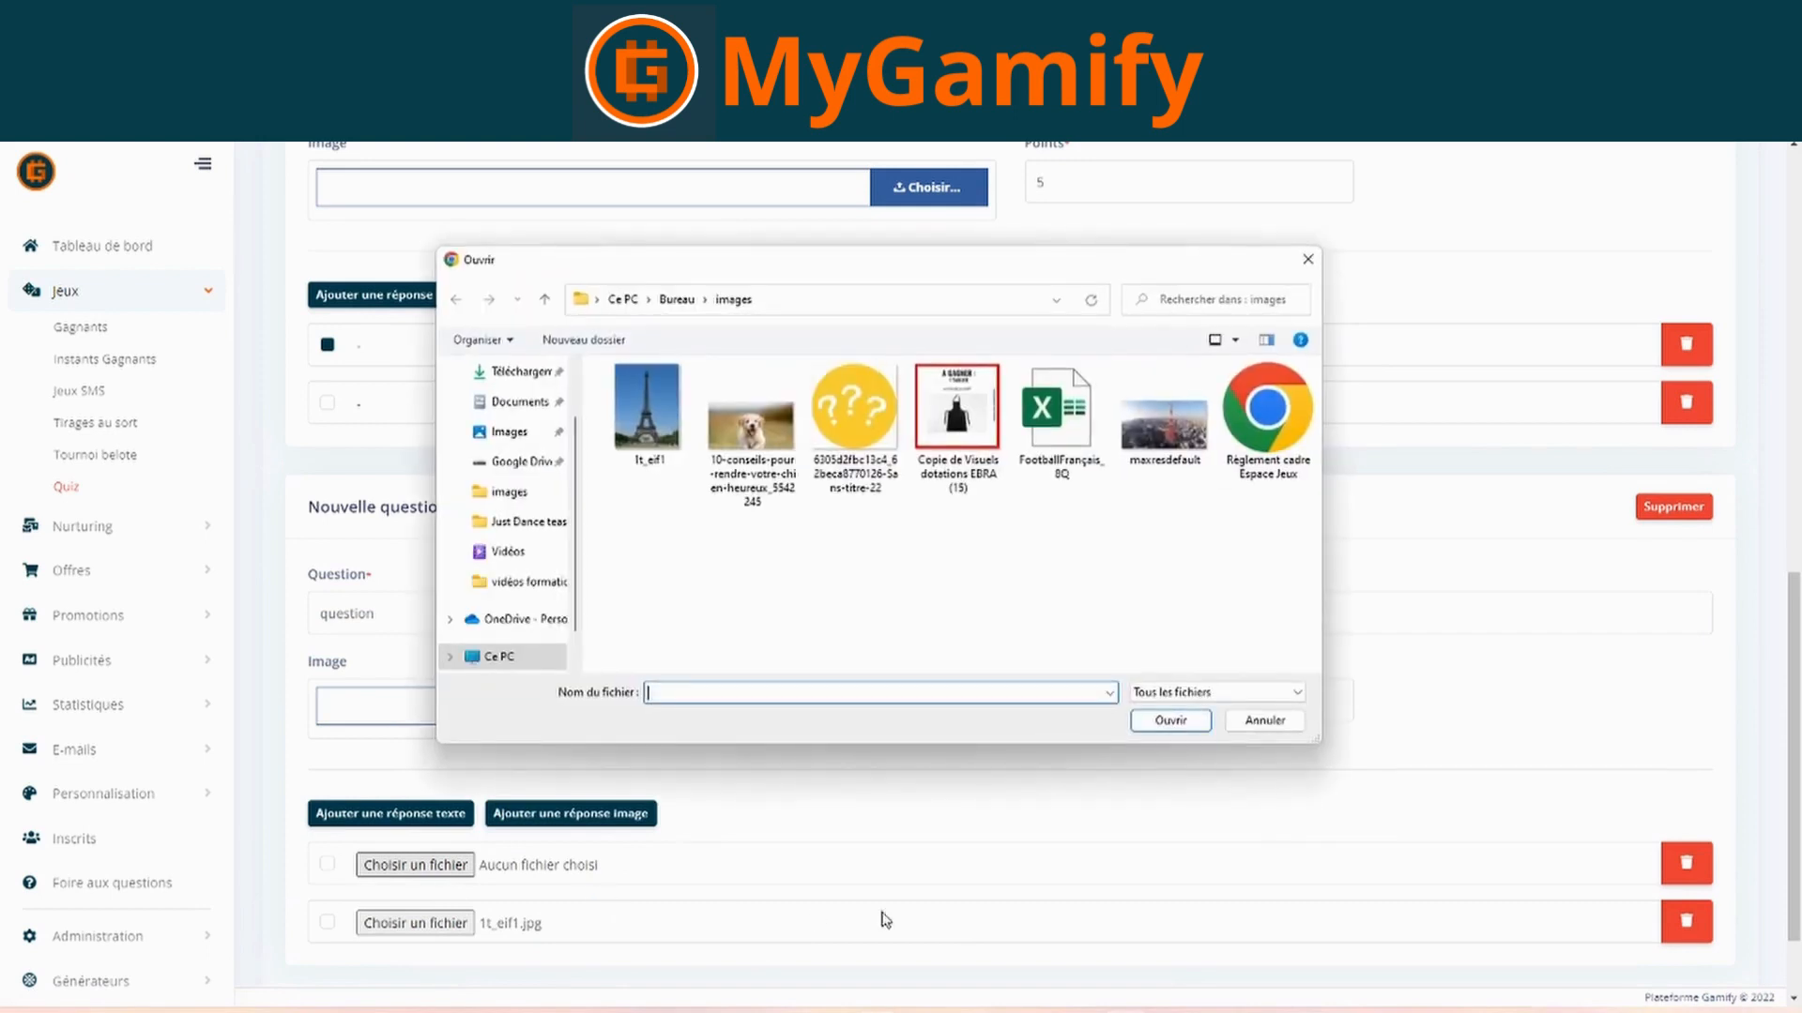
{"action": "left_click", "coordinate": [1167, 450]}
{"action": "left_click", "coordinate": [1188, 722]}
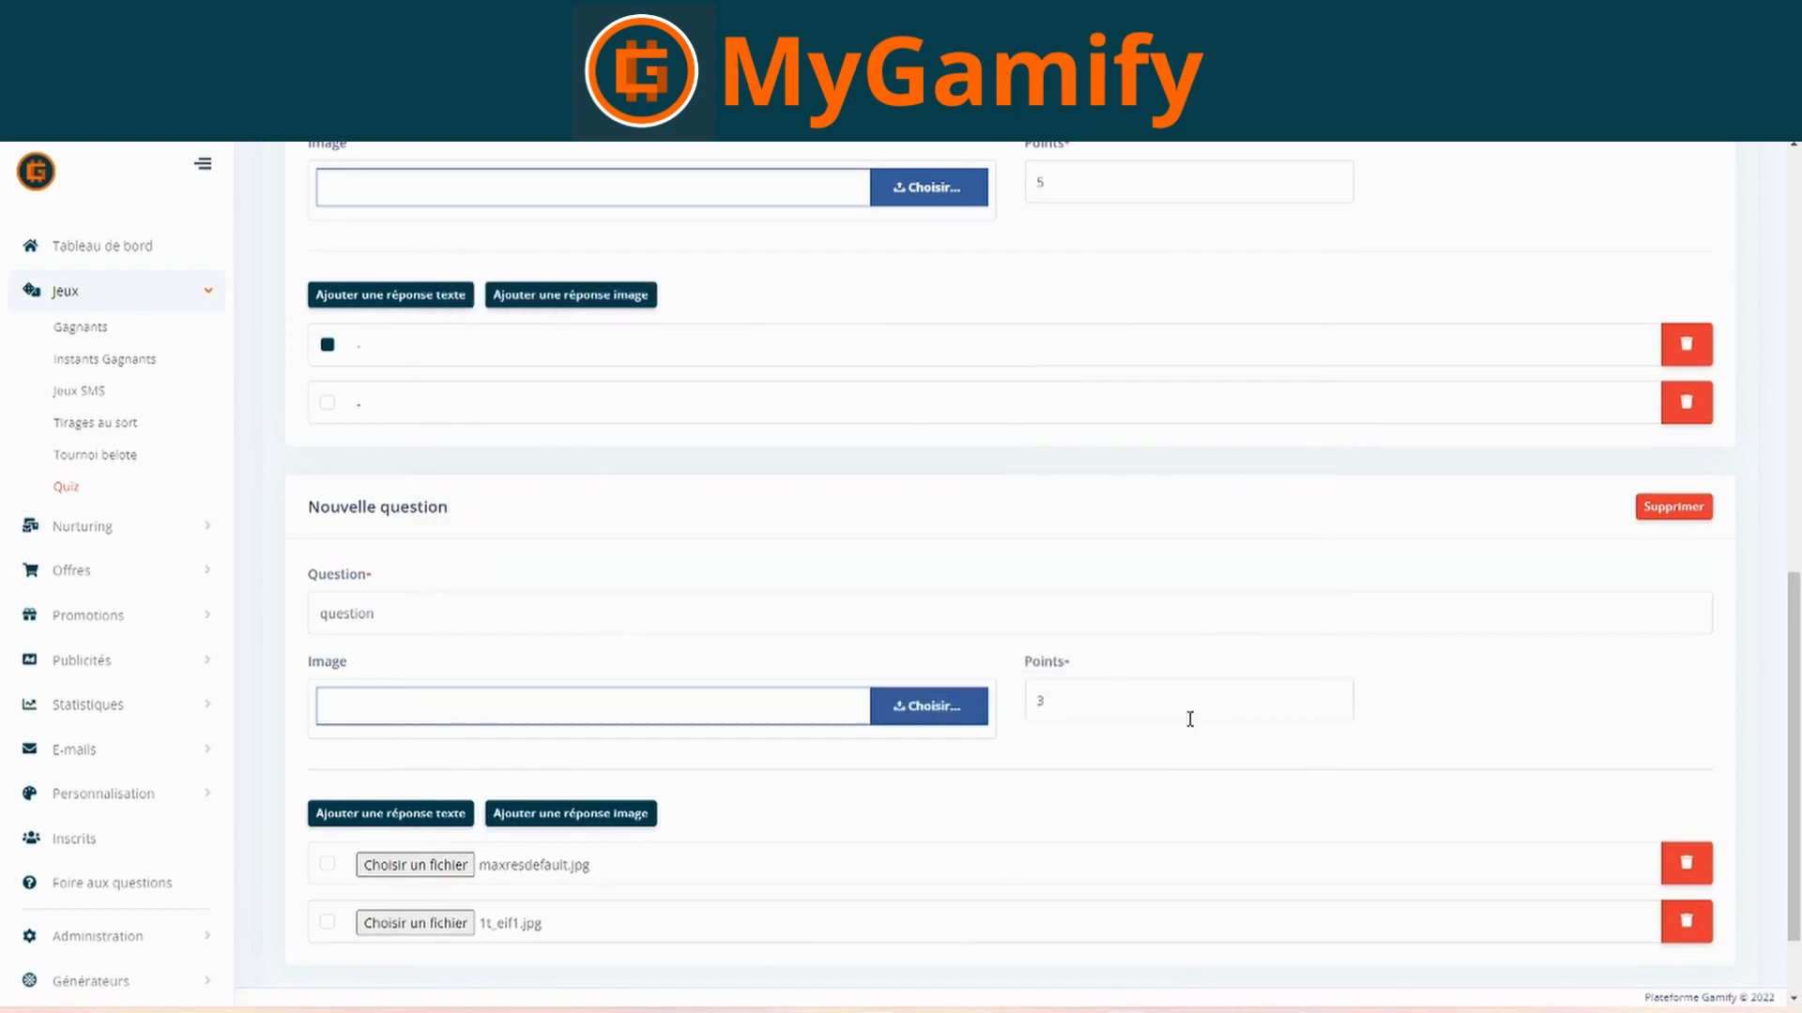
{"action": "left_click", "coordinate": [327, 865]}
{"action": "scroll", "coordinate": [1042, 856], "scroll_direction": "down", "scroll_amount": 2}
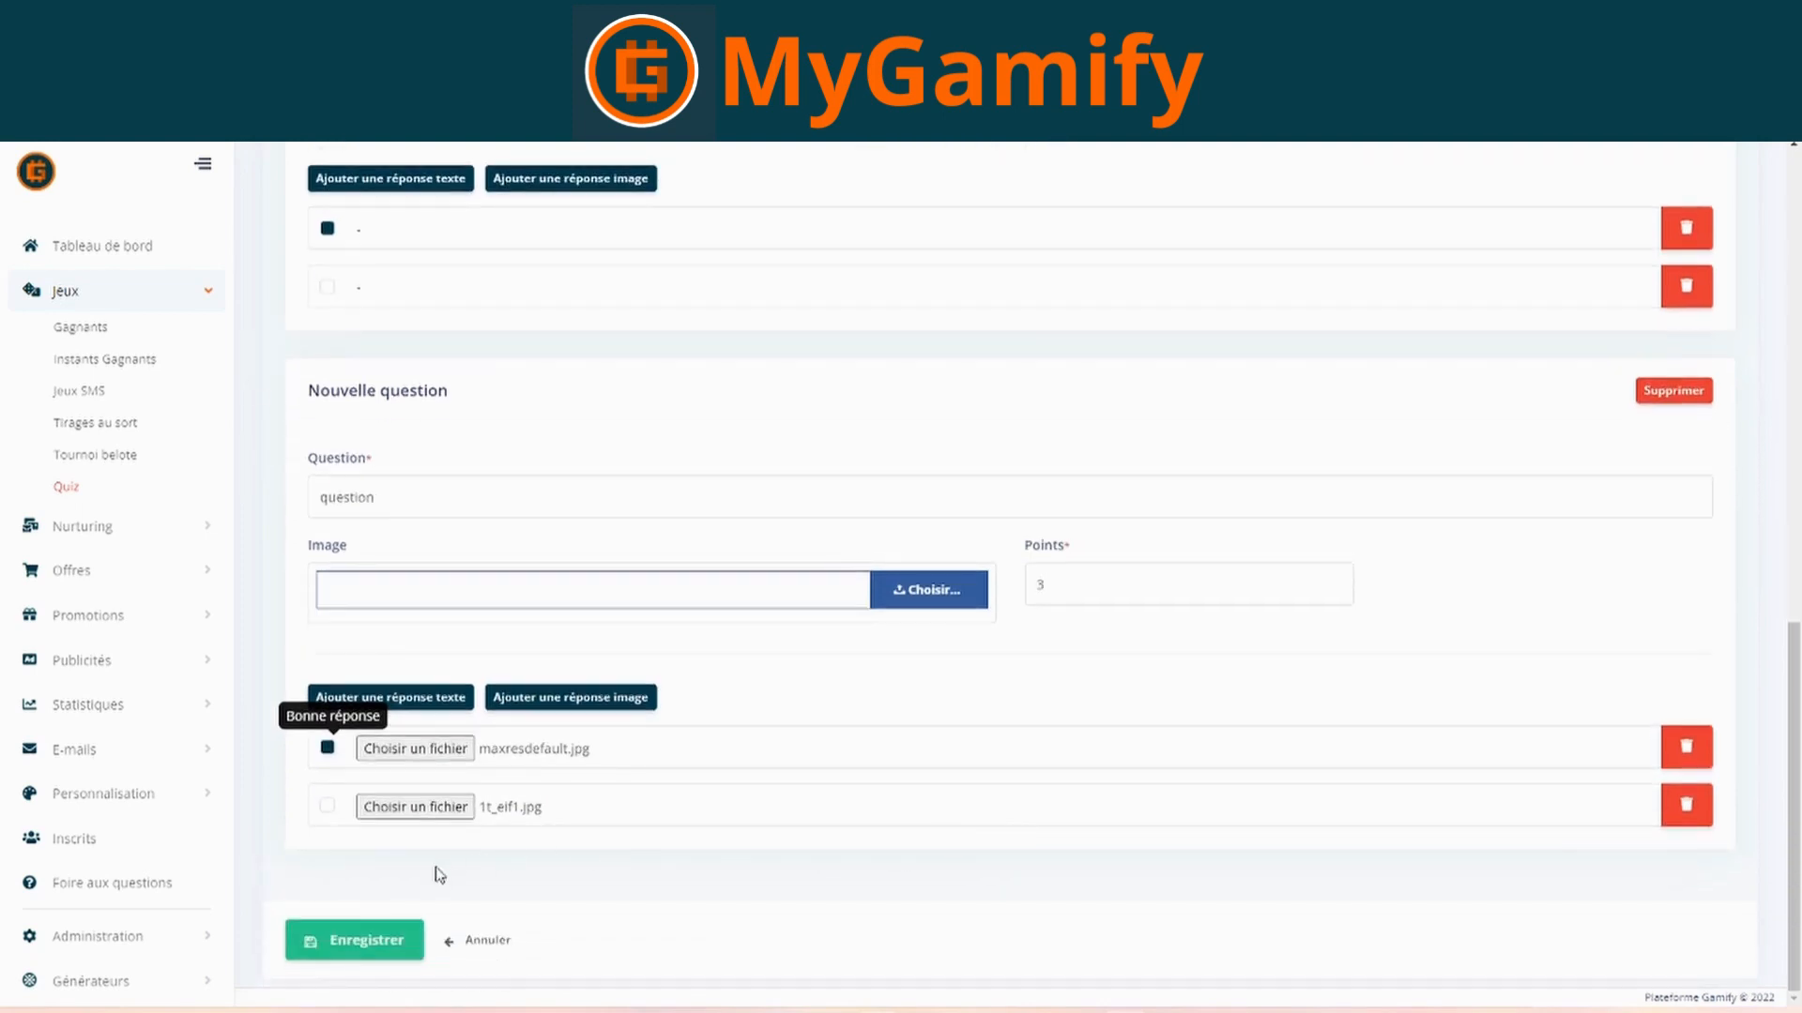
{"action": "left_click", "coordinate": [360, 941]}
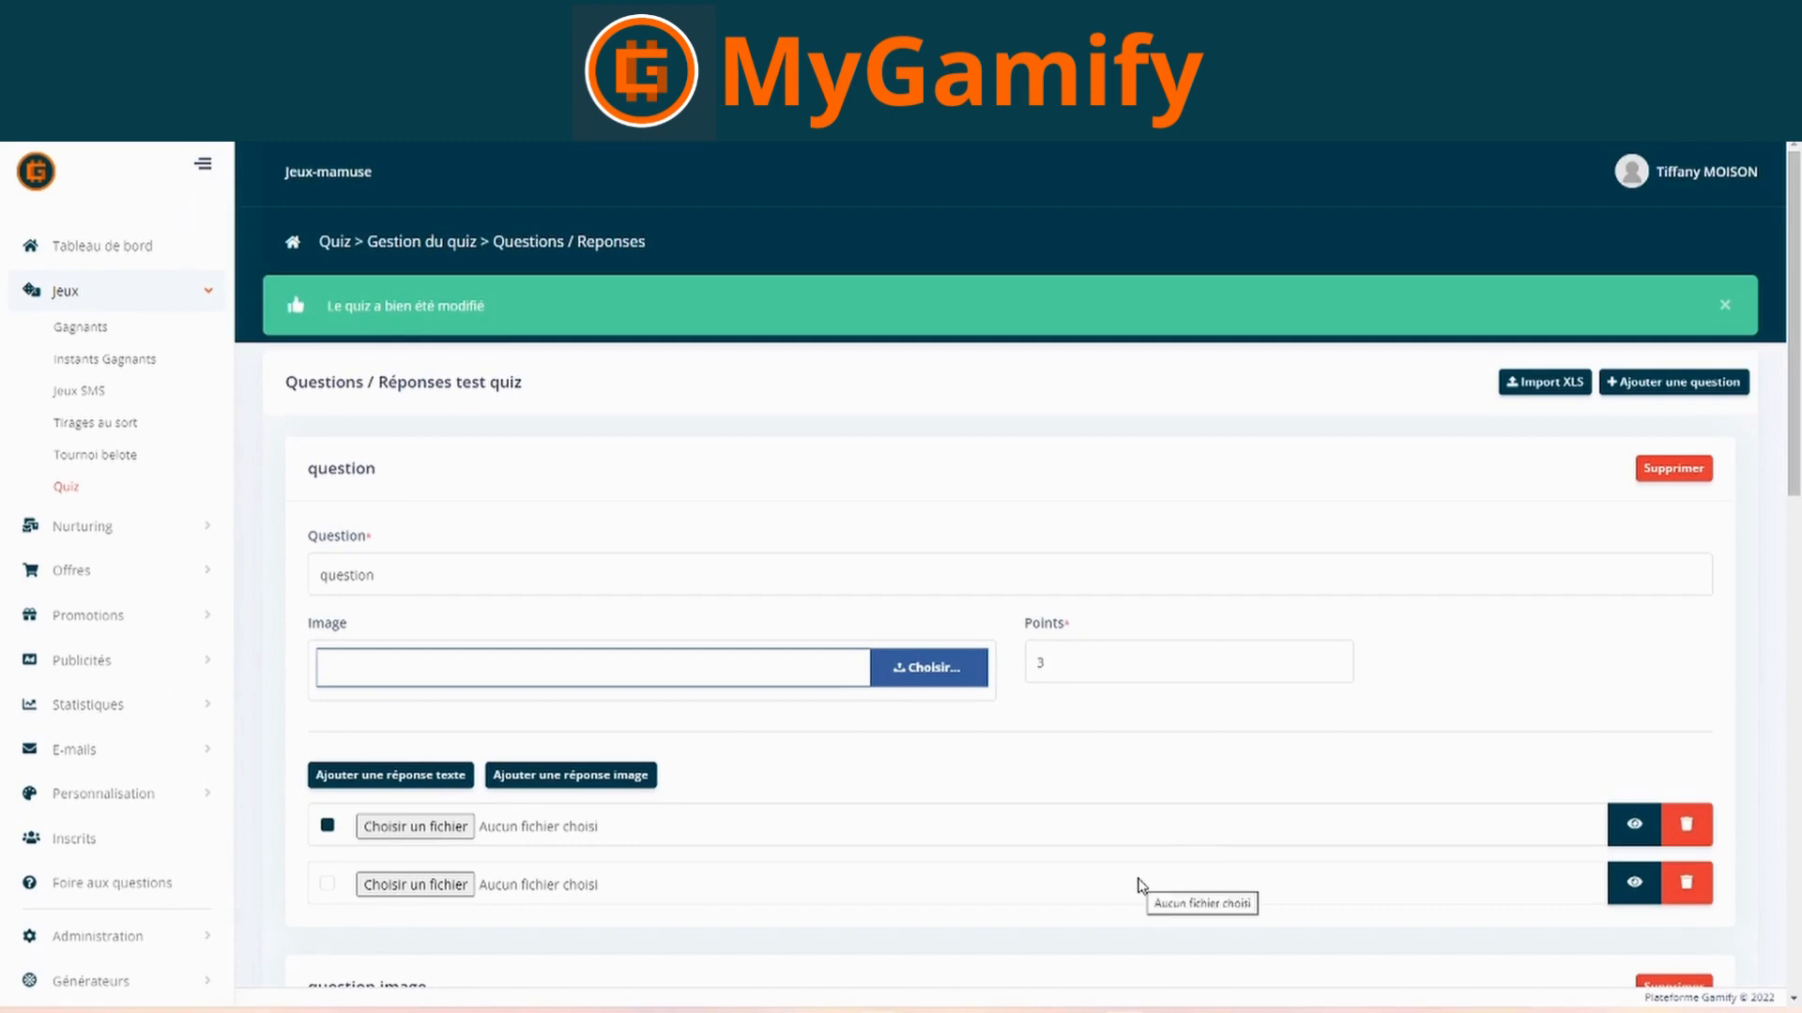
- Review the saved questions, previewing the pictures of the image answers and the image attached to "question image"
{"action": "scroll", "coordinate": [1142, 886], "scroll_direction": "down", "scroll_amount": 2}
{"action": "scroll", "coordinate": [1145, 882], "scroll_direction": "up", "scroll_amount": 1}
{"action": "scroll", "coordinate": [1146, 882], "scroll_direction": "down", "scroll_amount": 1}
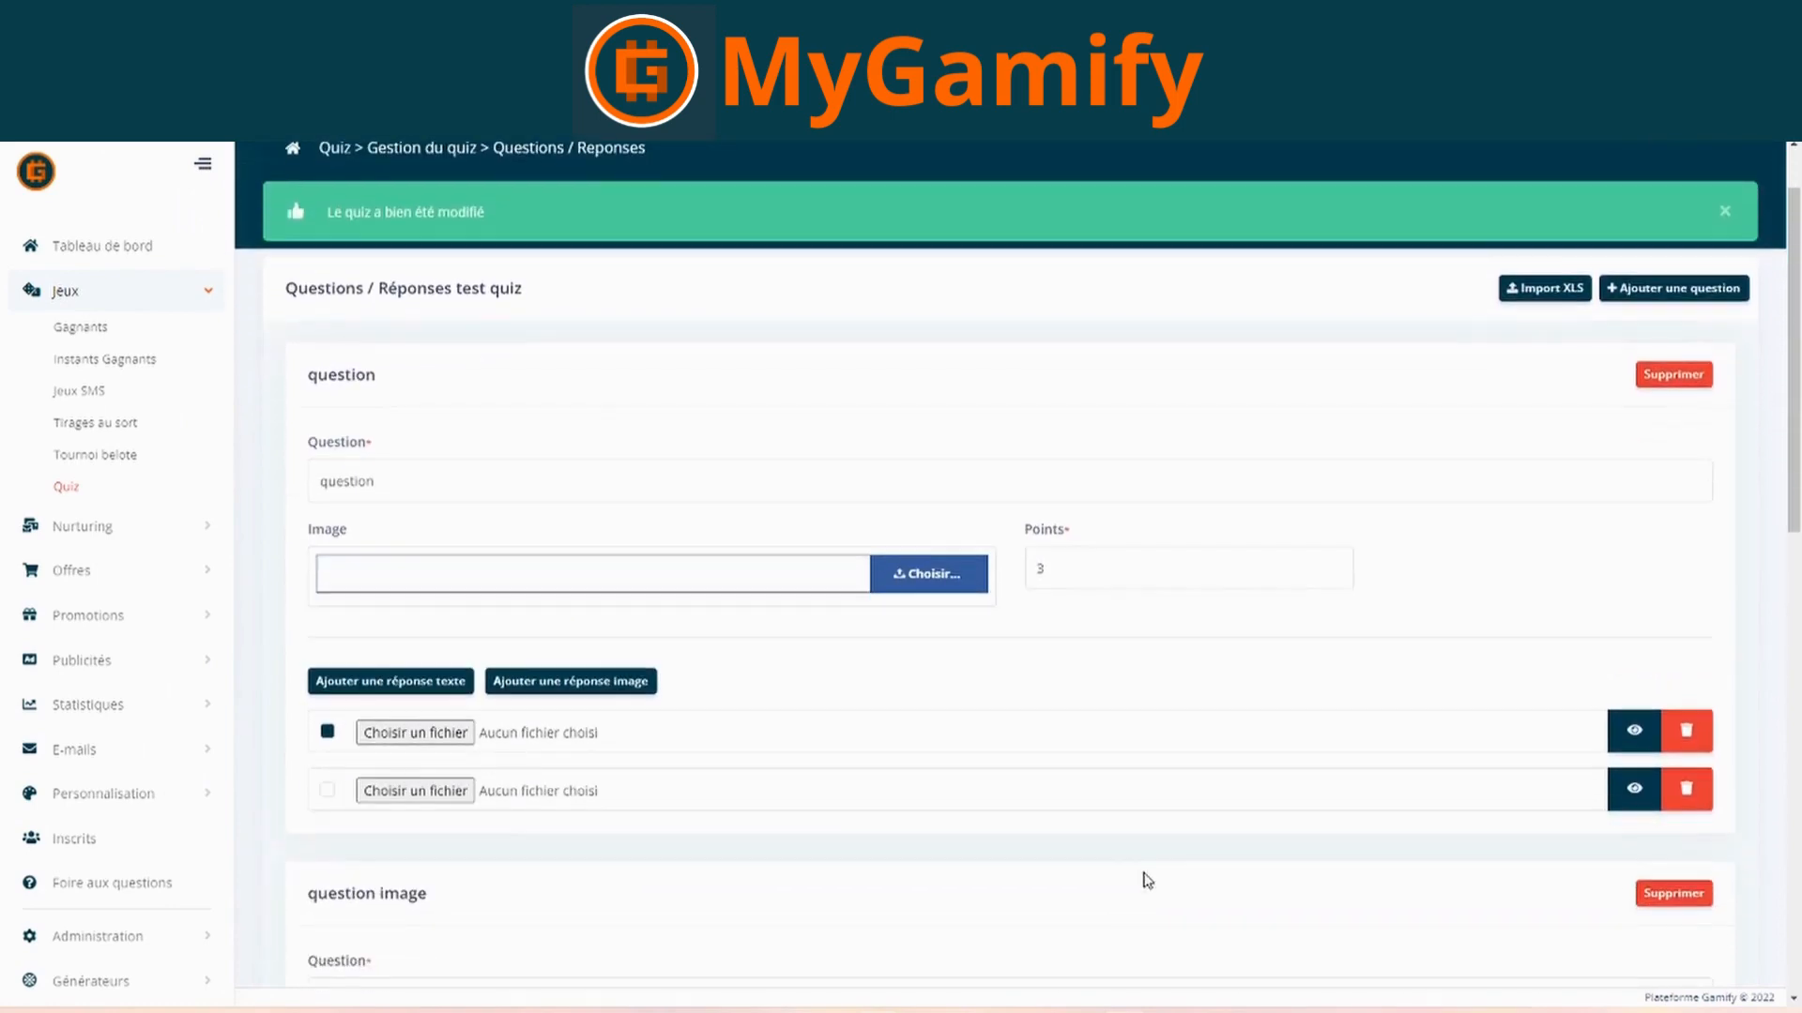
{"action": "scroll", "coordinate": [1147, 881], "scroll_direction": "up", "scroll_amount": 1}
{"action": "scroll", "coordinate": [1157, 737], "scroll_direction": "down", "scroll_amount": 1}
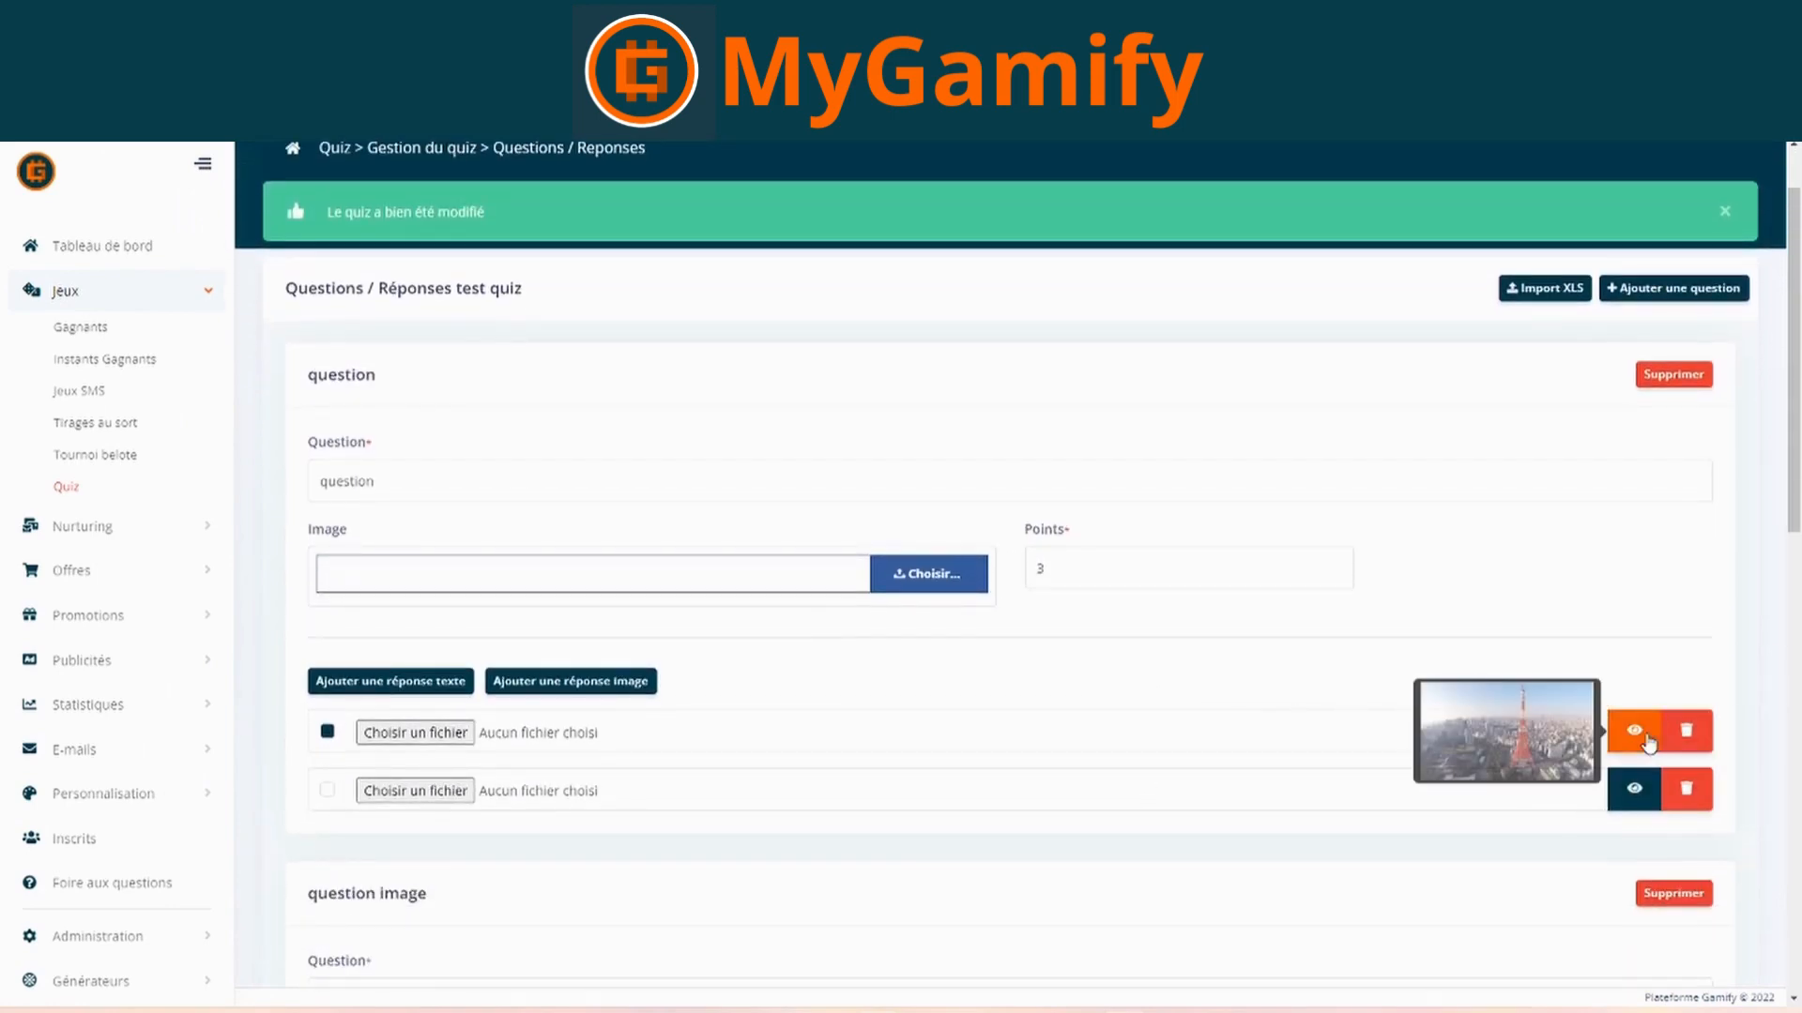
{"action": "mouse_move", "coordinate": [1629, 798]}
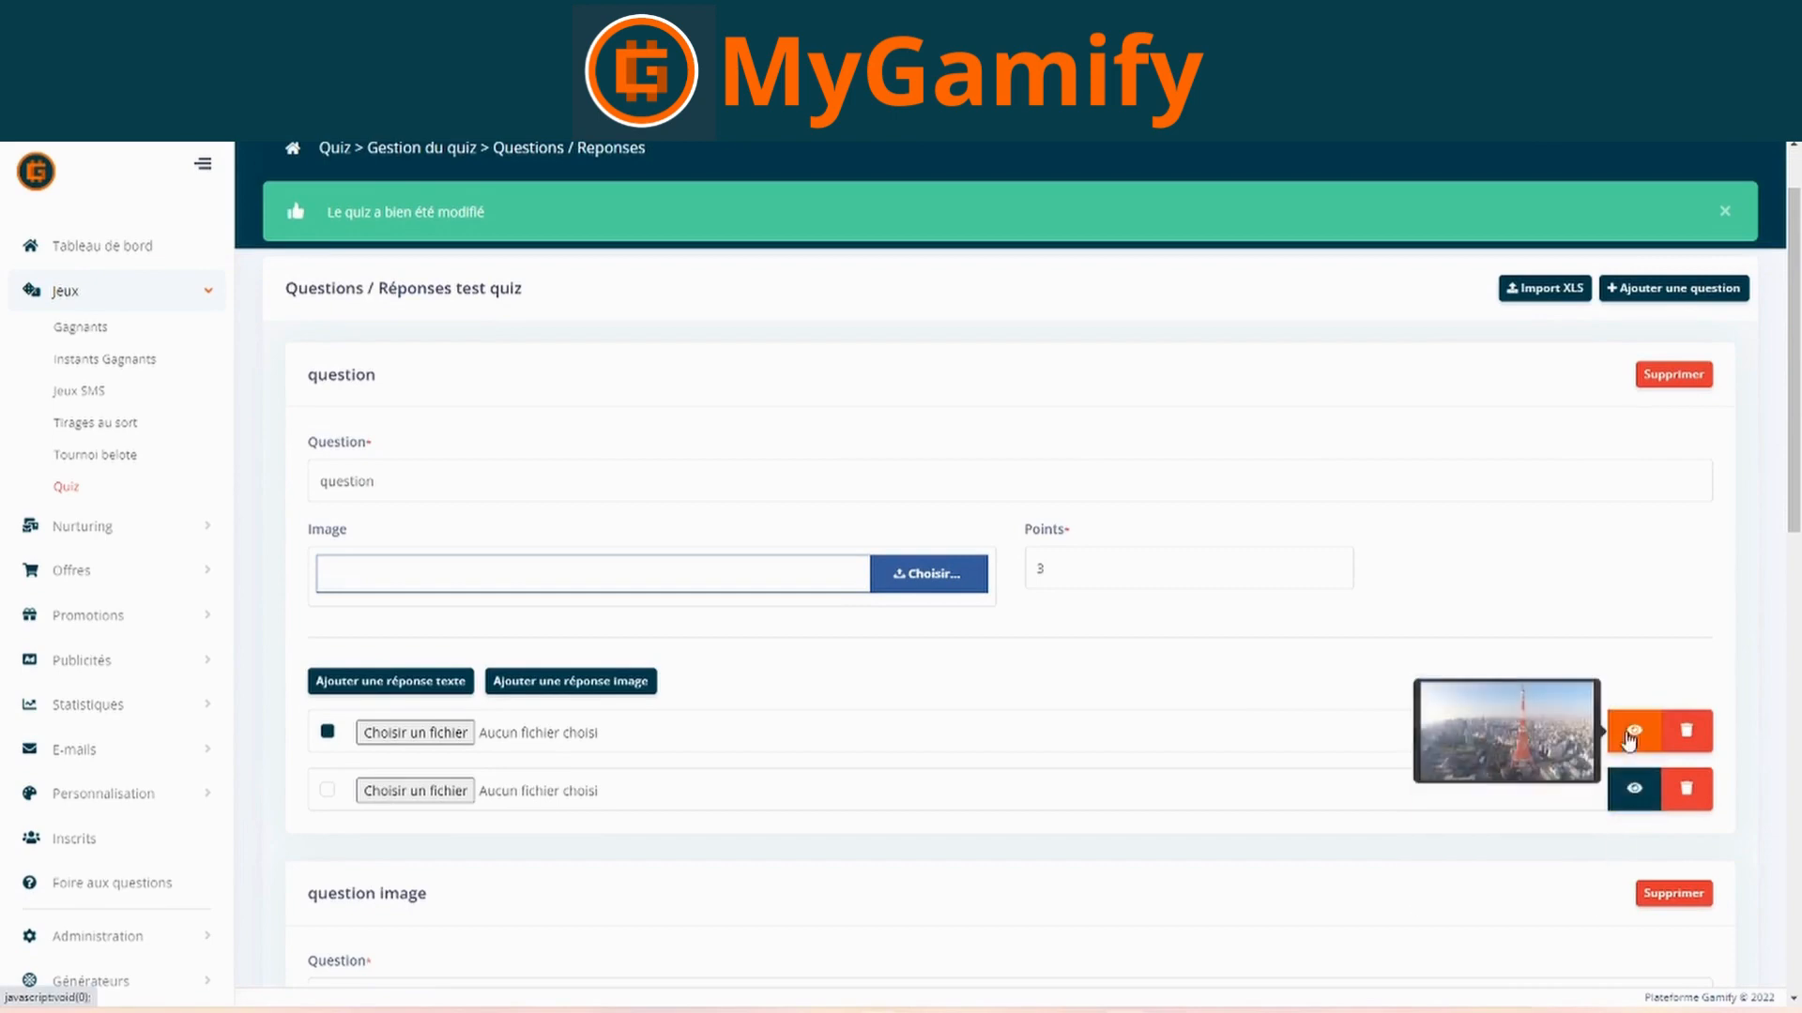
{"action": "scroll", "coordinate": [1562, 763], "scroll_direction": "up", "scroll_amount": 1}
{"action": "scroll", "coordinate": [1530, 798], "scroll_direction": "down", "scroll_amount": 5}
{"action": "scroll", "coordinate": [1505, 822], "scroll_direction": "down", "scroll_amount": 3}
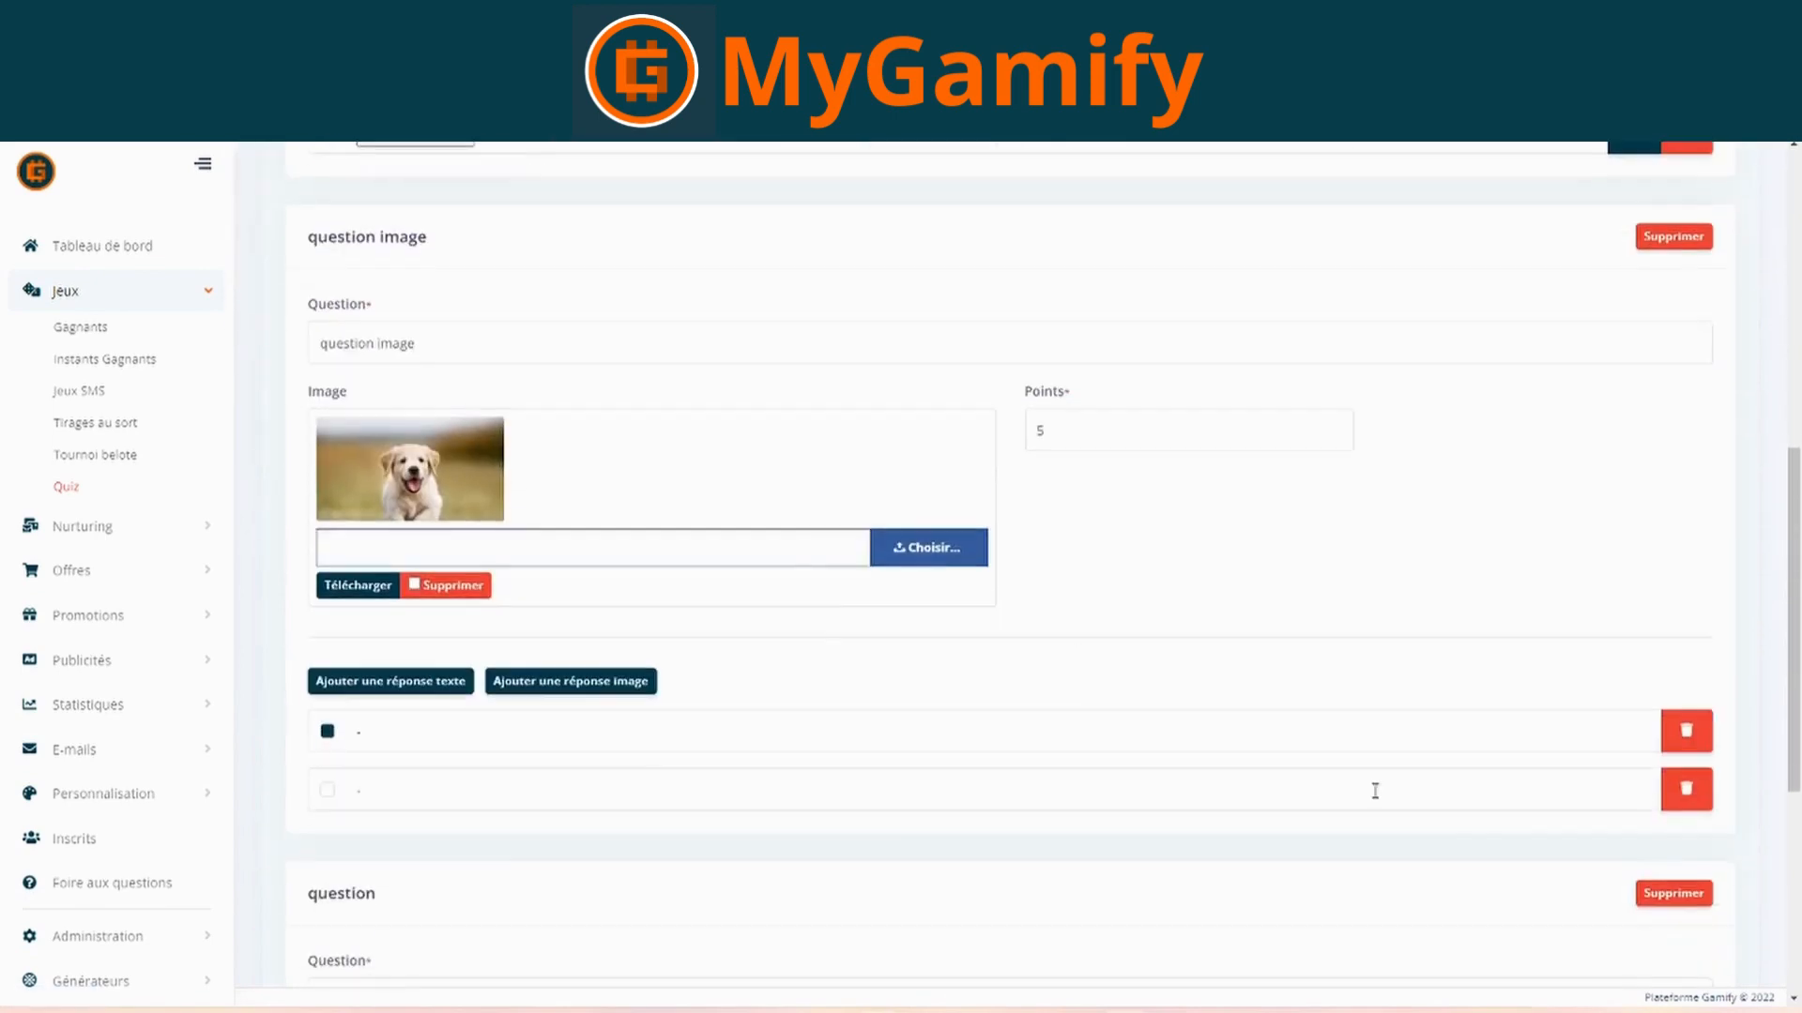
- Delete the upper image answer of the first question in "test quiz" and remove that question entirely
{"action": "scroll", "coordinate": [451, 516], "scroll_direction": "up", "scroll_amount": 1}
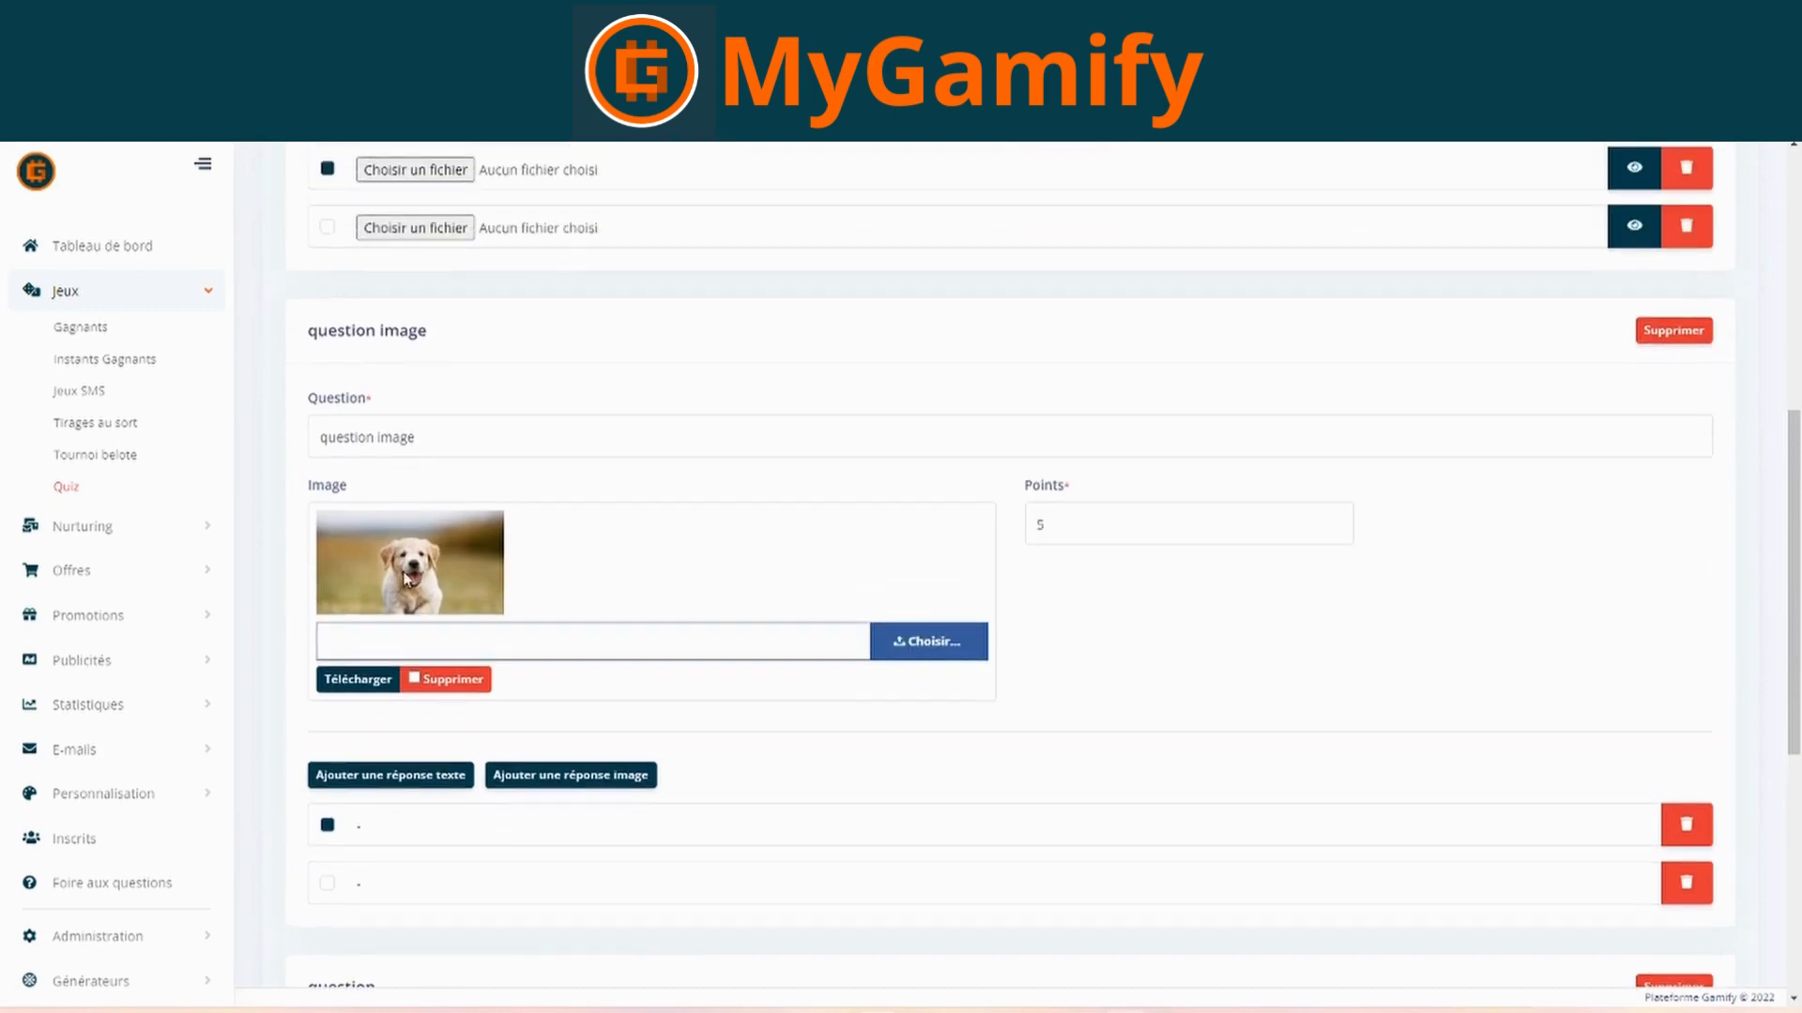
{"action": "scroll", "coordinate": [537, 621], "scroll_direction": "down", "scroll_amount": 6}
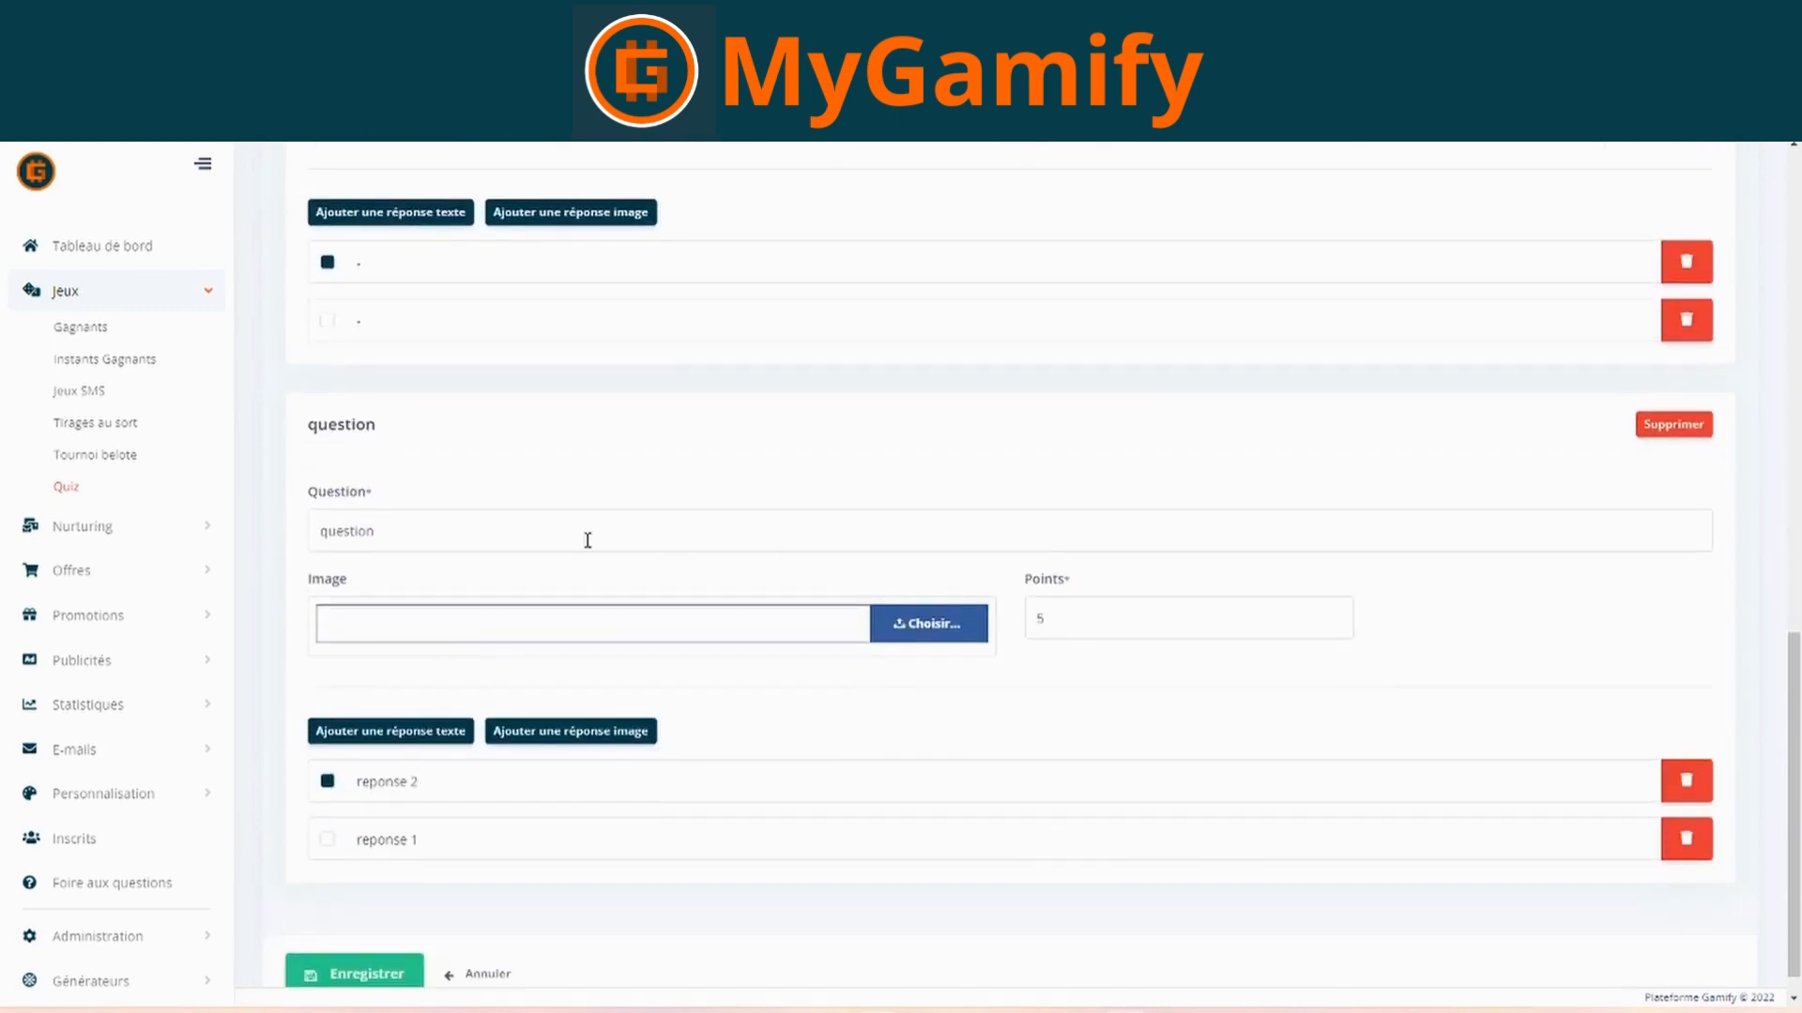
{"action": "scroll", "coordinate": [958, 797], "scroll_direction": "up", "scroll_amount": 20}
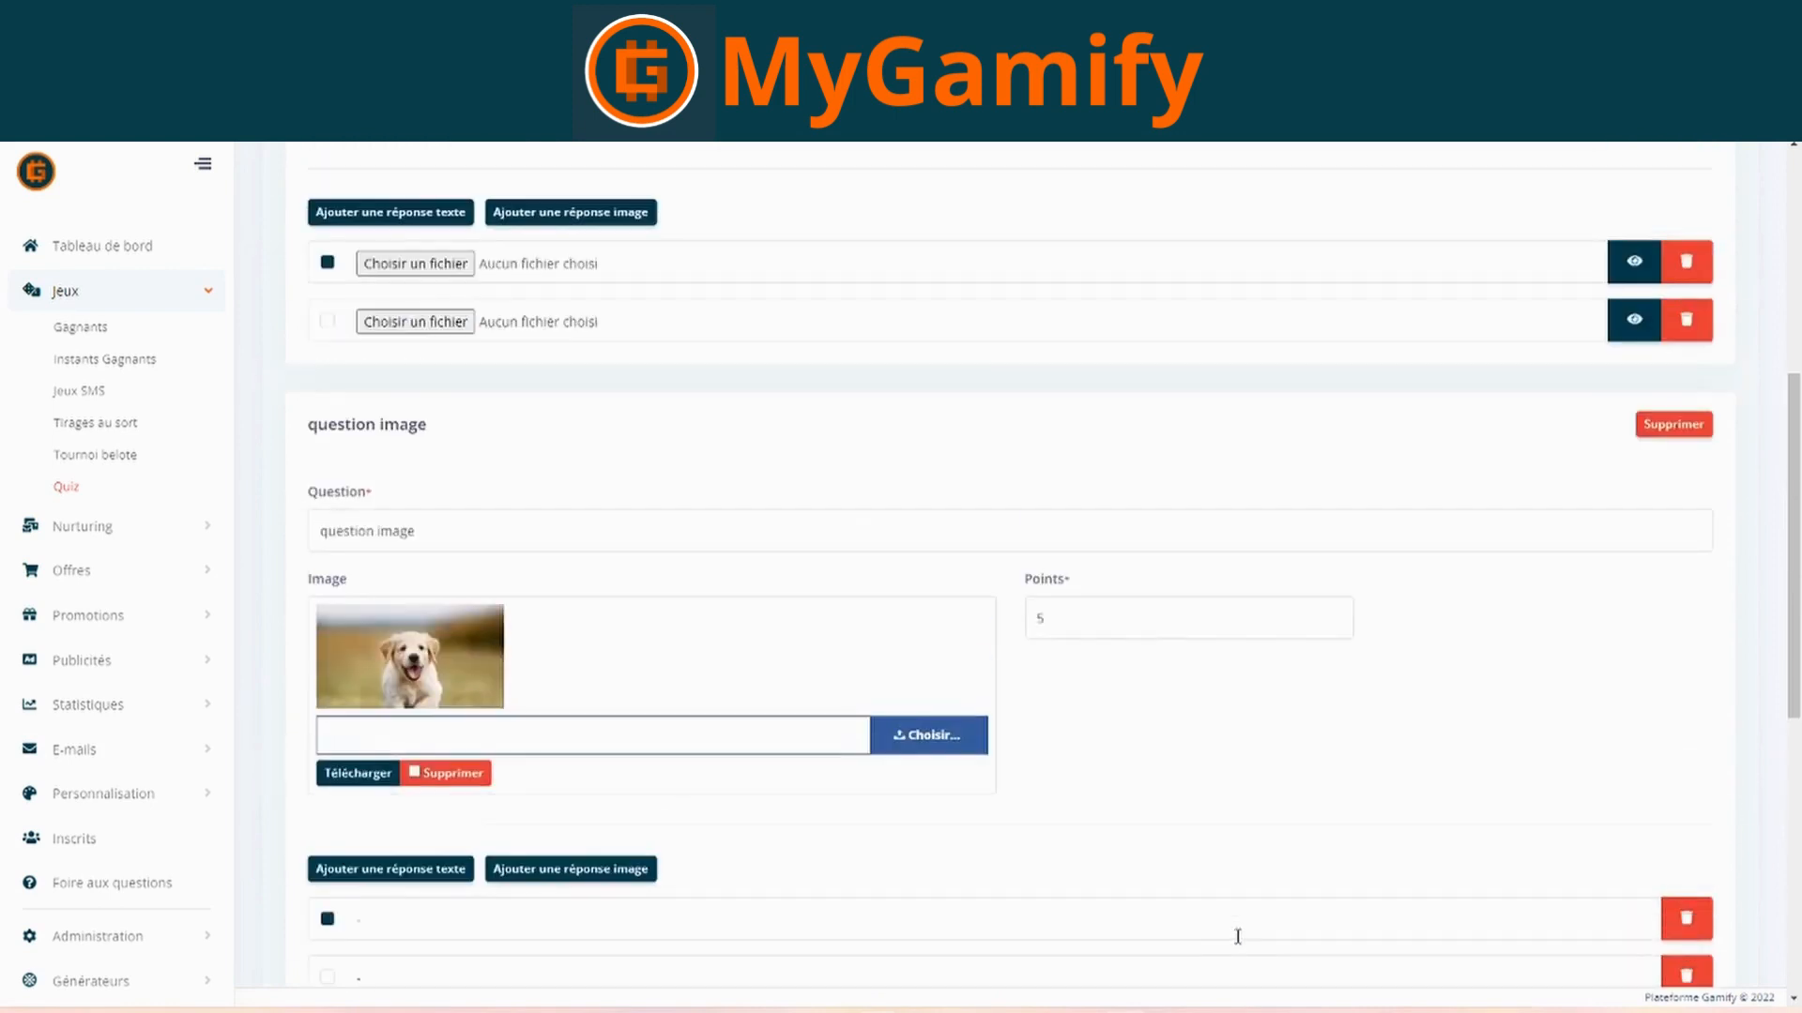
{"action": "scroll", "coordinate": [1256, 964], "scroll_direction": "up", "scroll_amount": 1}
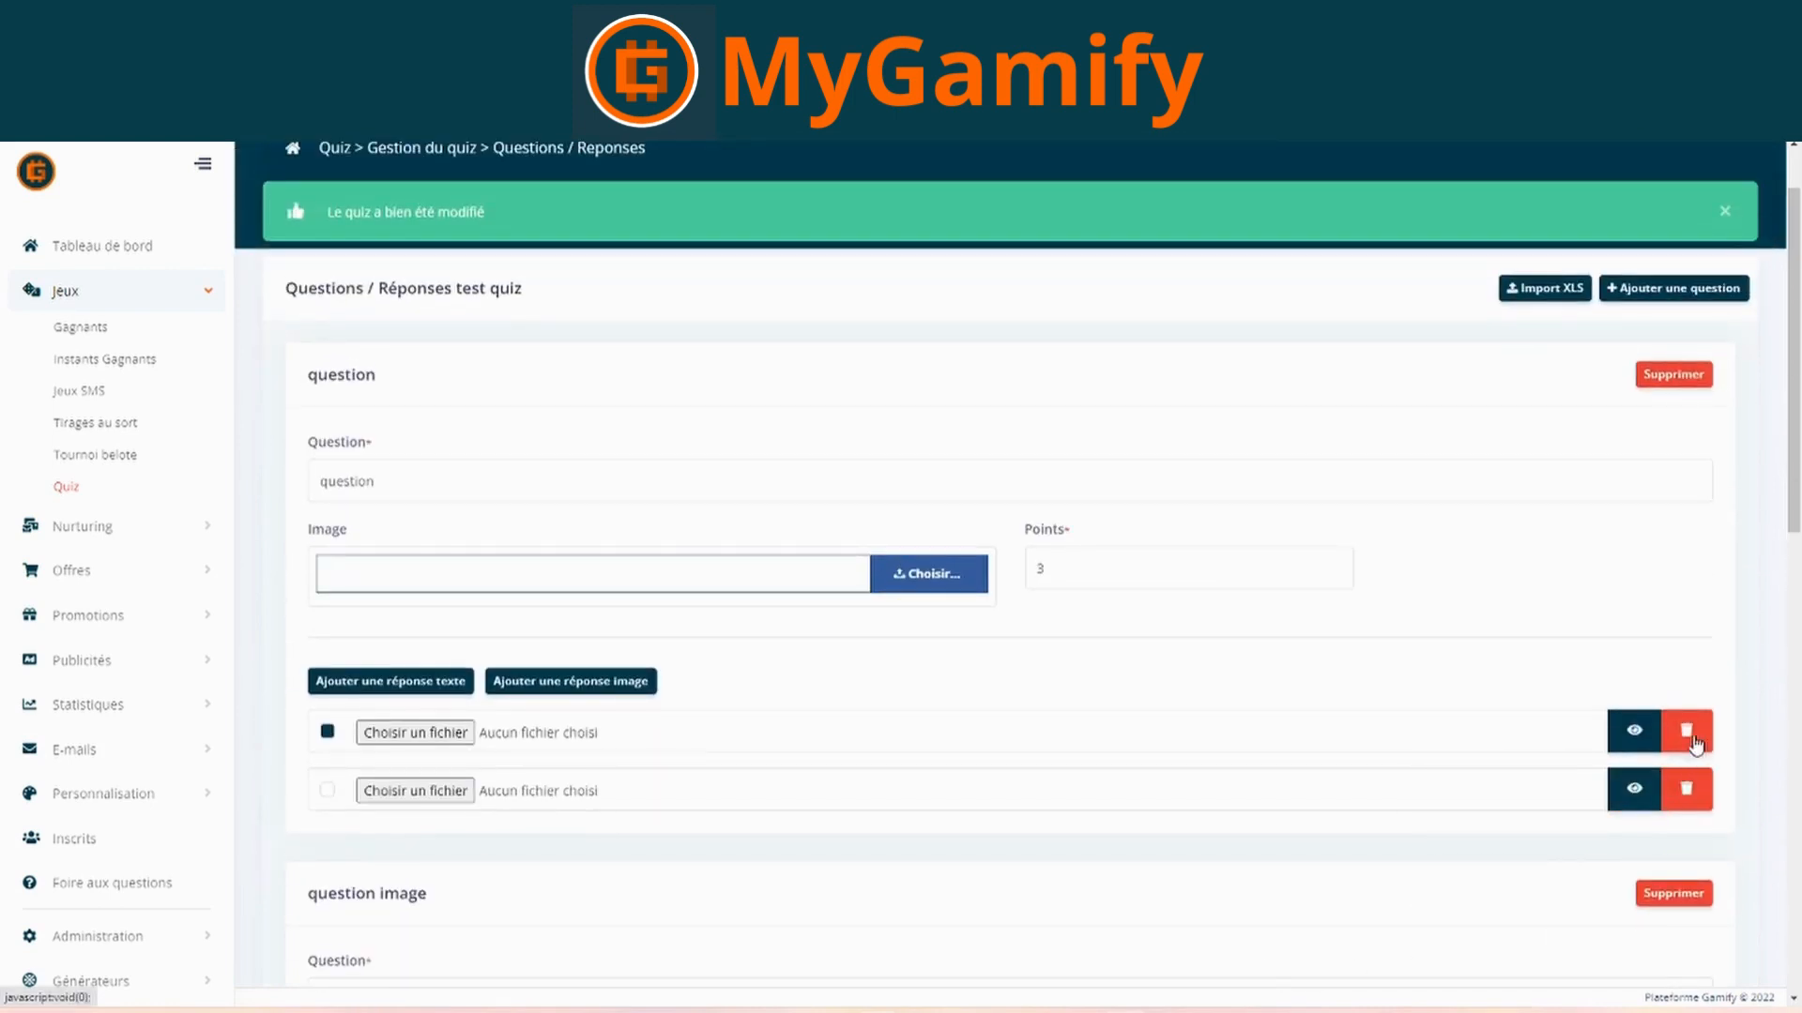
{"action": "left_click", "coordinate": [1695, 743]}
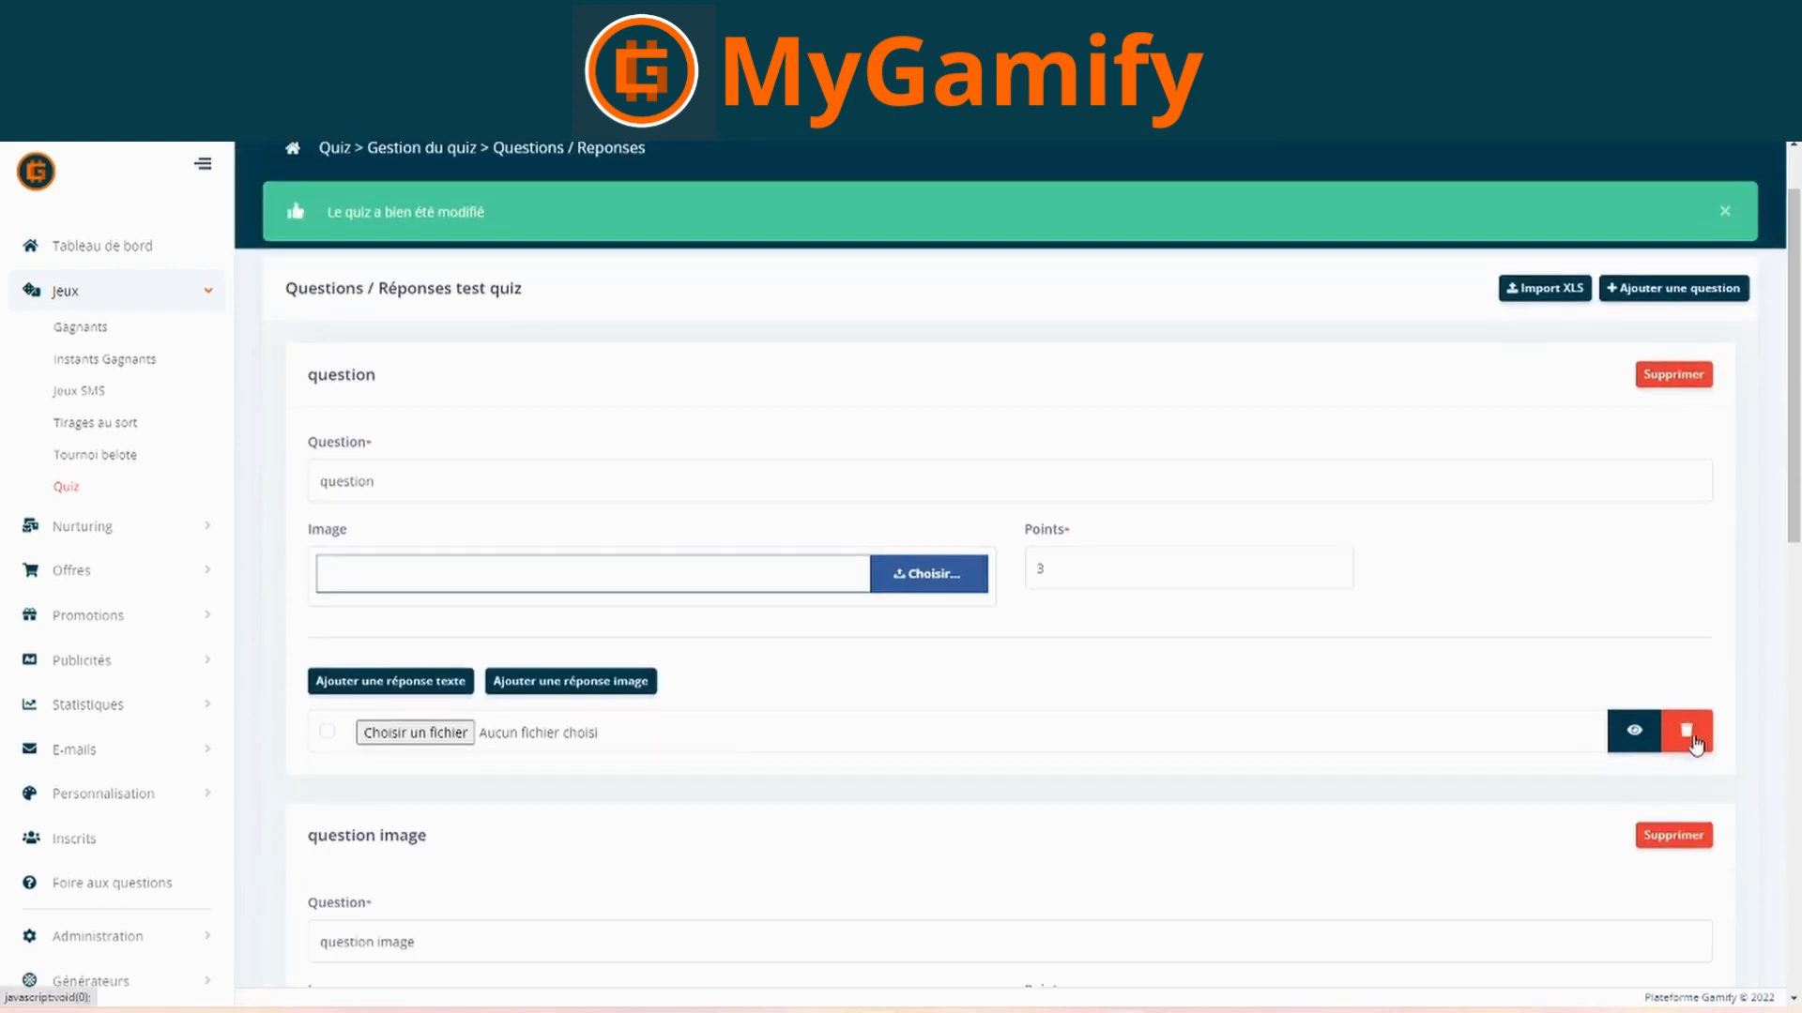
{"action": "left_click", "coordinate": [1686, 373]}
{"action": "scroll", "coordinate": [1445, 808], "scroll_direction": "down", "scroll_amount": 1}
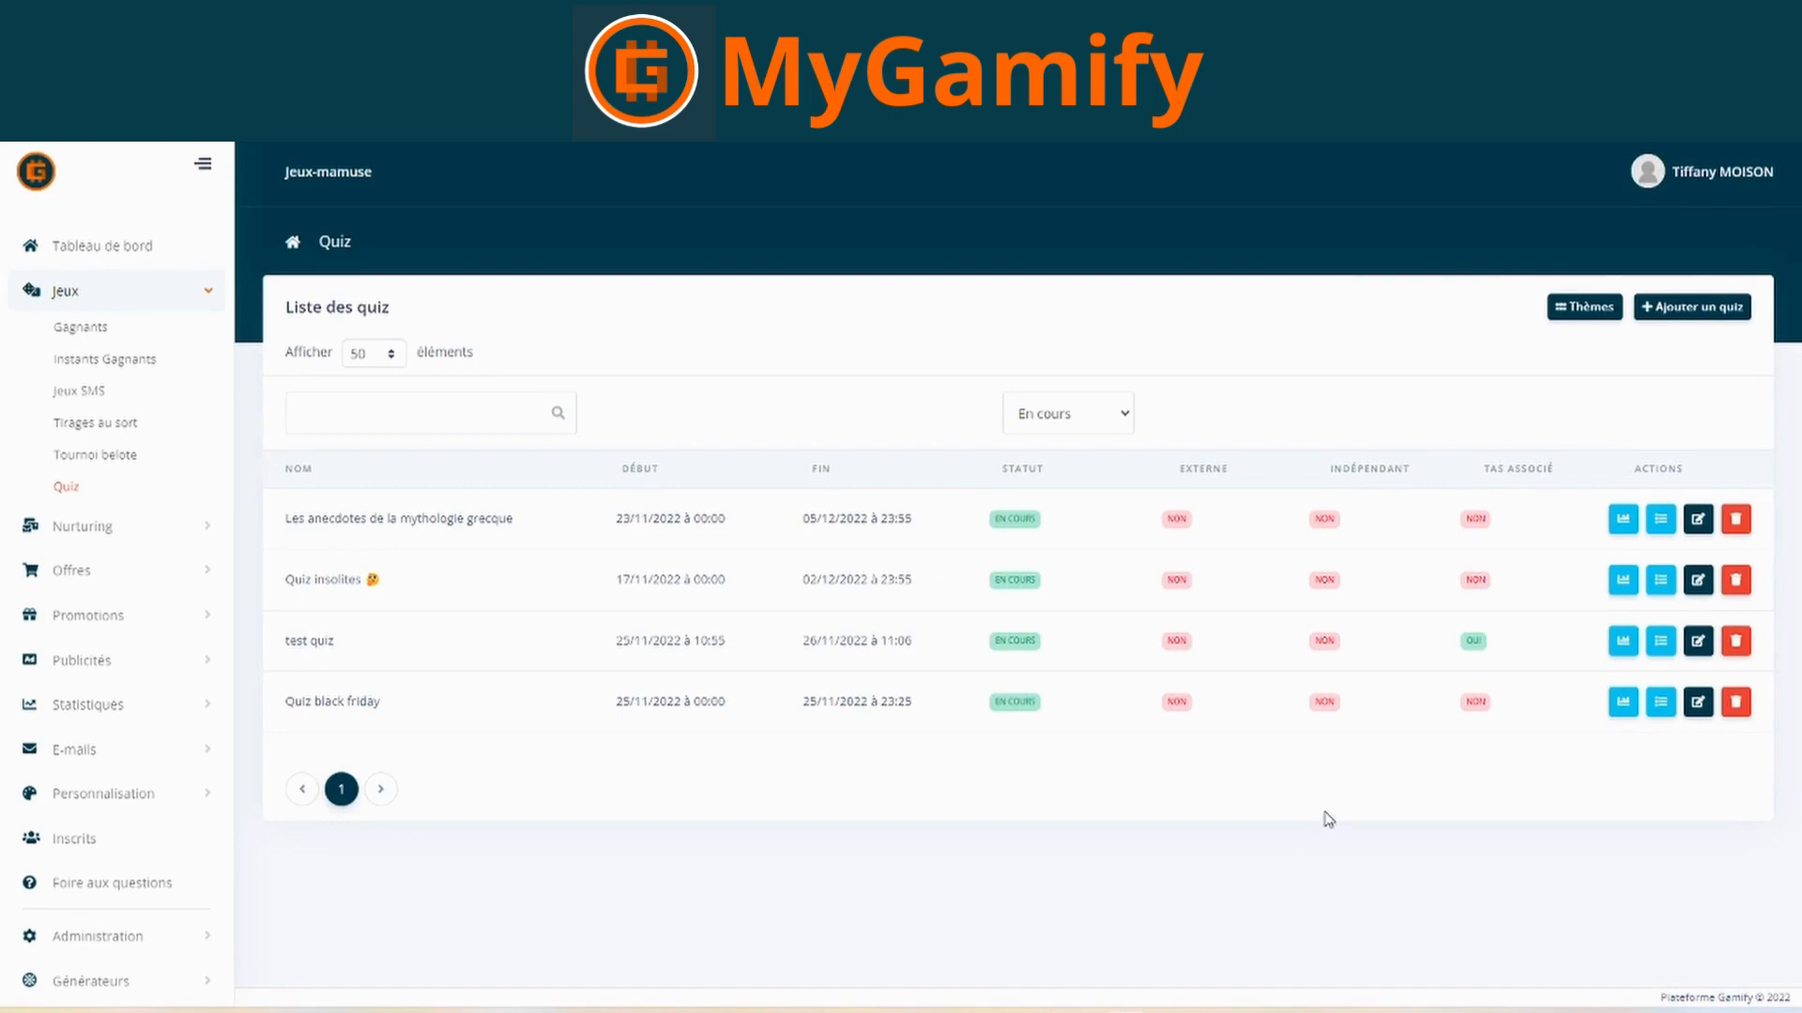
- Check the name and linked-draw status of "test quiz" in the quiz list and view its statistics
{"action": "left_click_drag", "start_coordinate": [284, 644], "coordinate": [345, 655]}
{"action": "left_click", "coordinate": [605, 654]}
{"action": "double_click", "coordinate": [1478, 644]}
{"action": "double_click", "coordinate": [1464, 646]}
{"action": "left_click", "coordinate": [1624, 642]}
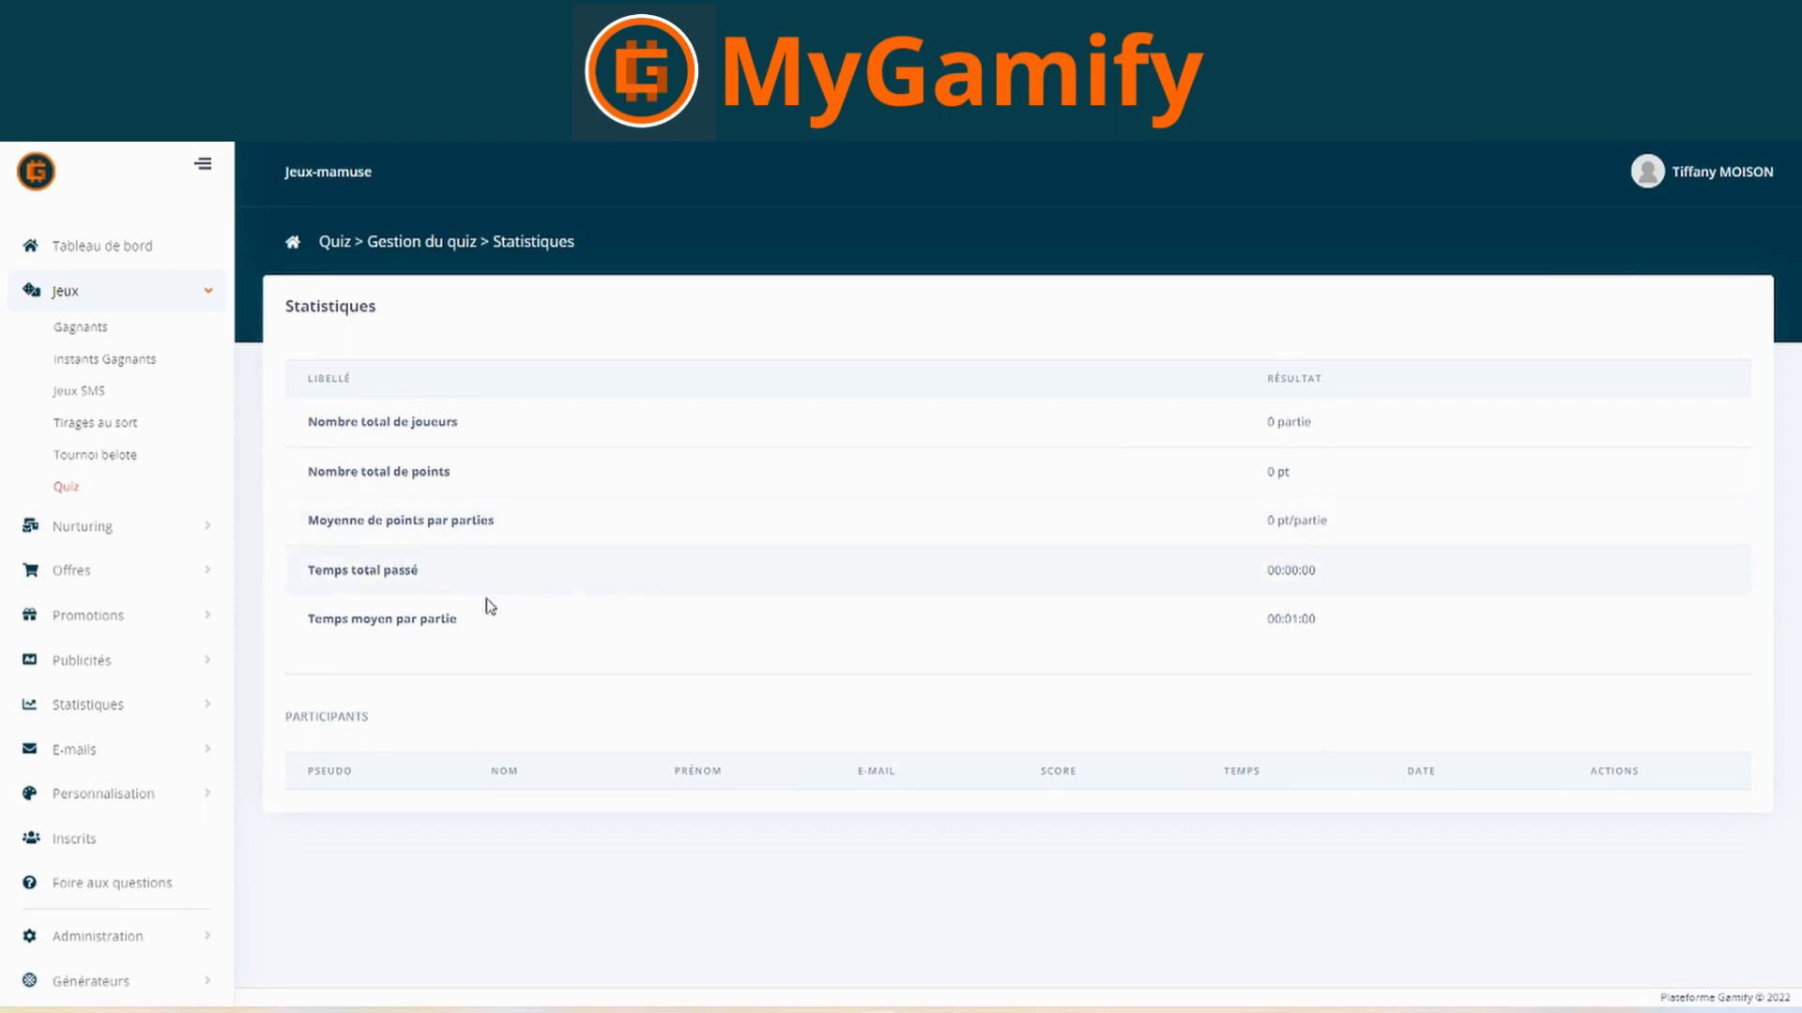
{"action": "left_click", "coordinate": [68, 488]}
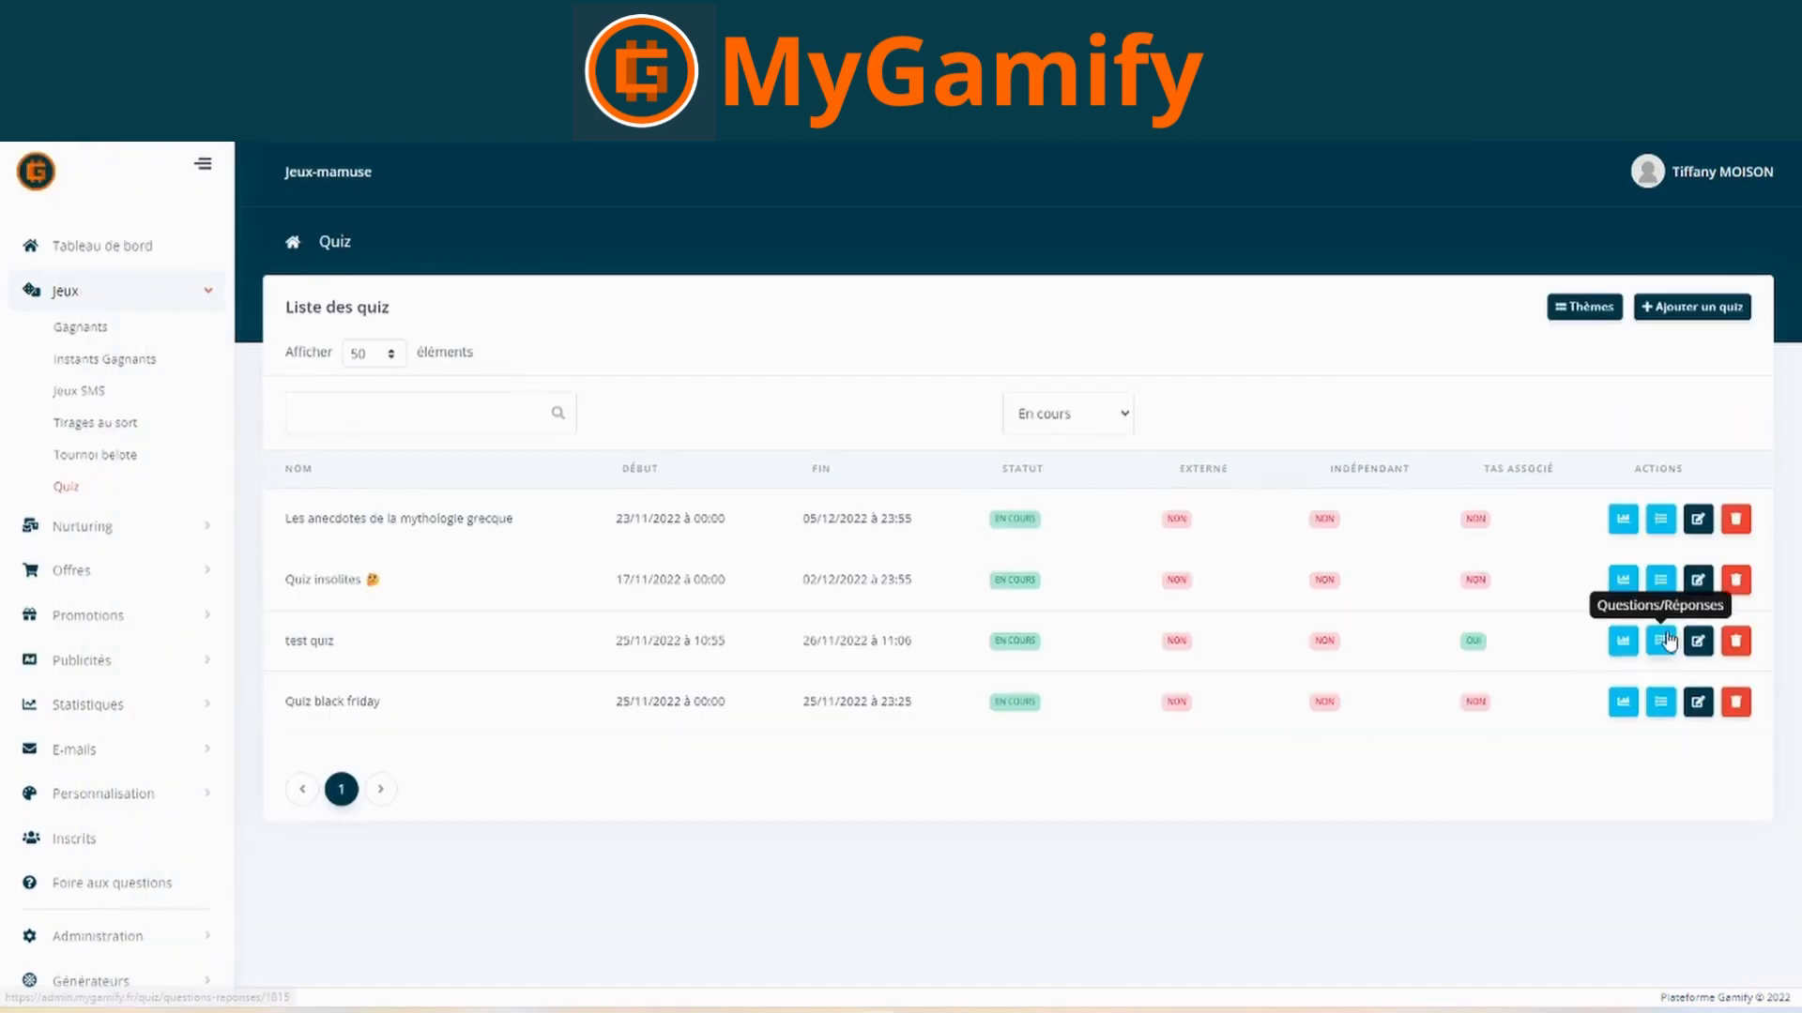
- View the questions and answers of "test quiz" and return to the quiz list
{"action": "left_click", "coordinate": [1663, 642]}
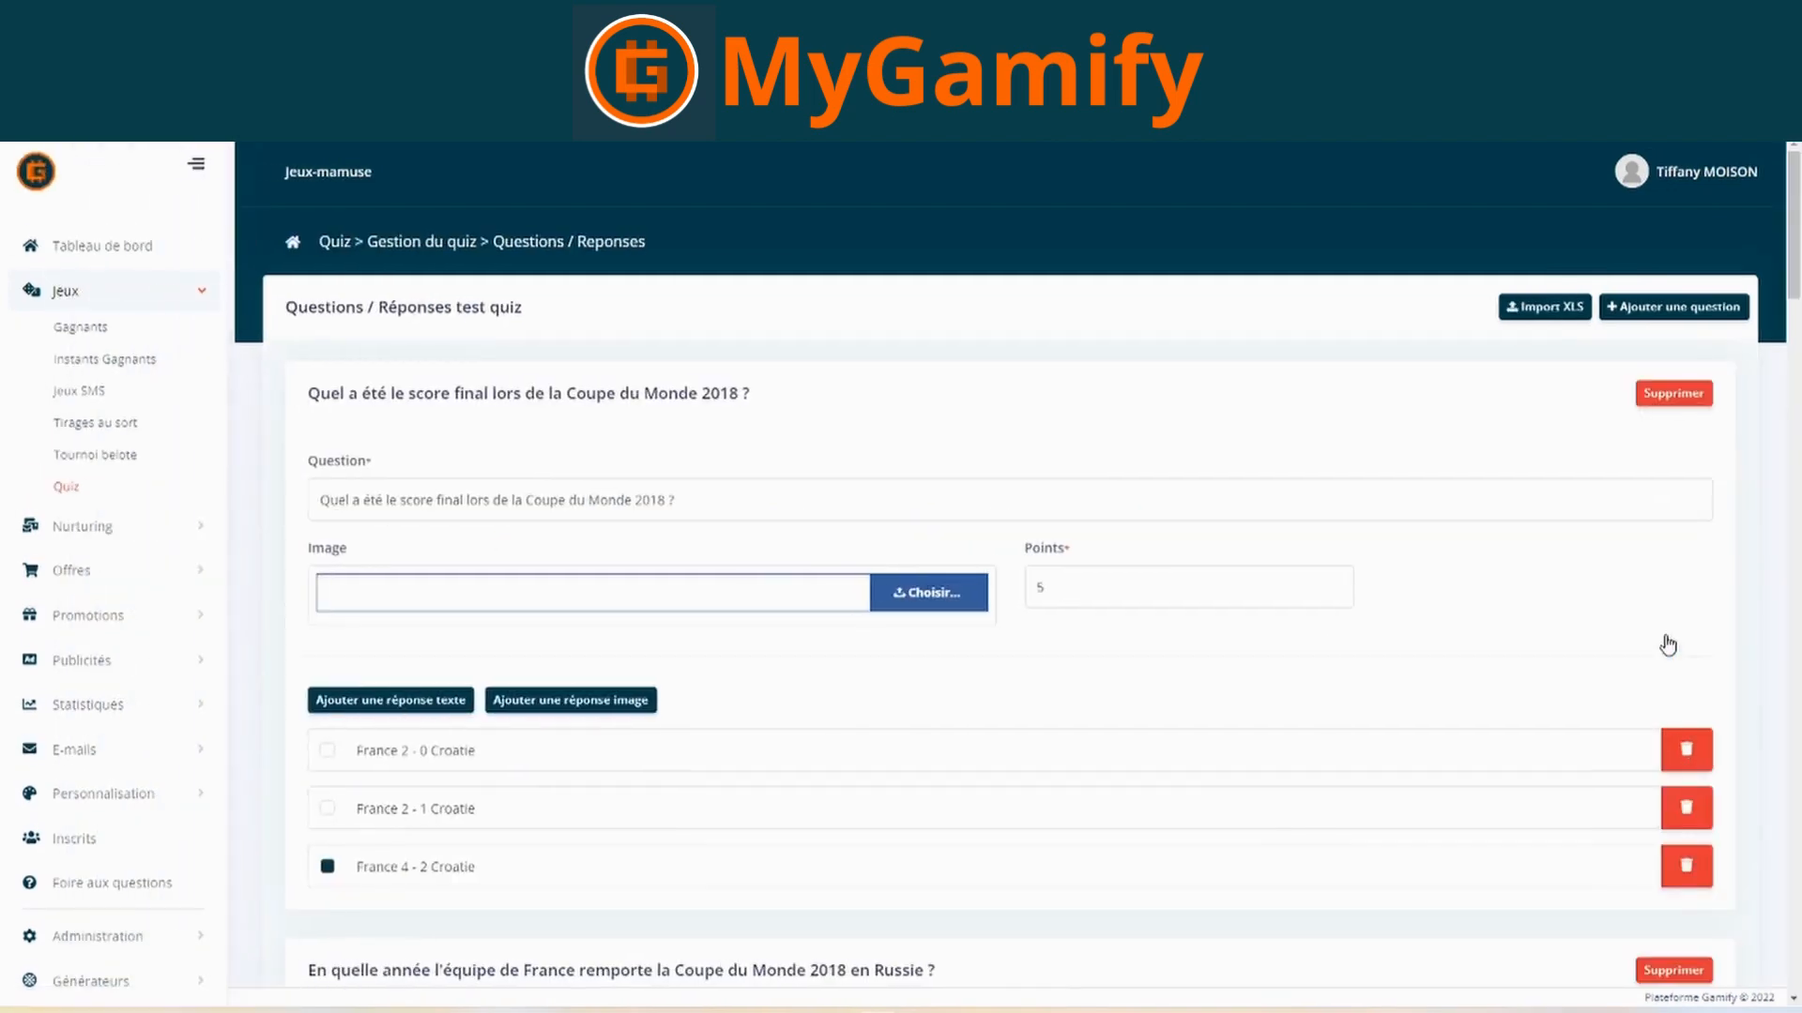
{"action": "scroll", "coordinate": [1258, 853], "scroll_direction": "down", "scroll_amount": 4}
{"action": "scroll", "coordinate": [1267, 872], "scroll_direction": "up", "scroll_amount": 4}
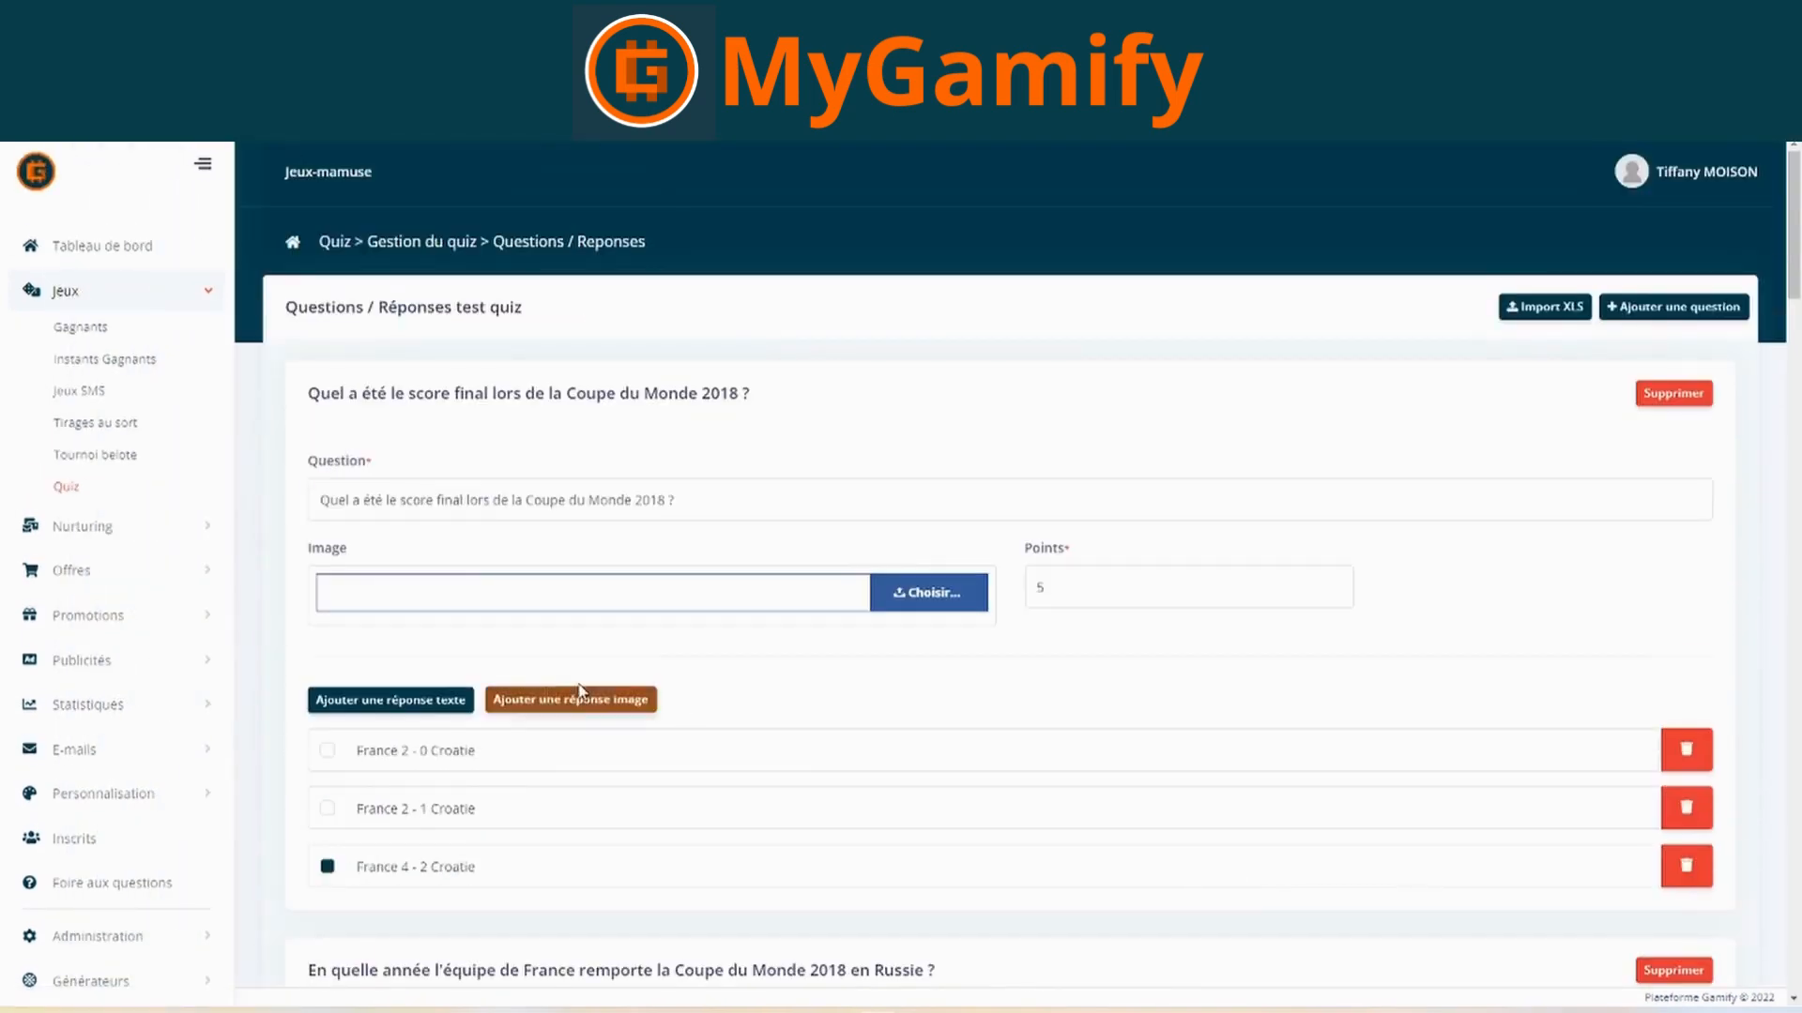
{"action": "left_click", "coordinate": [81, 490]}
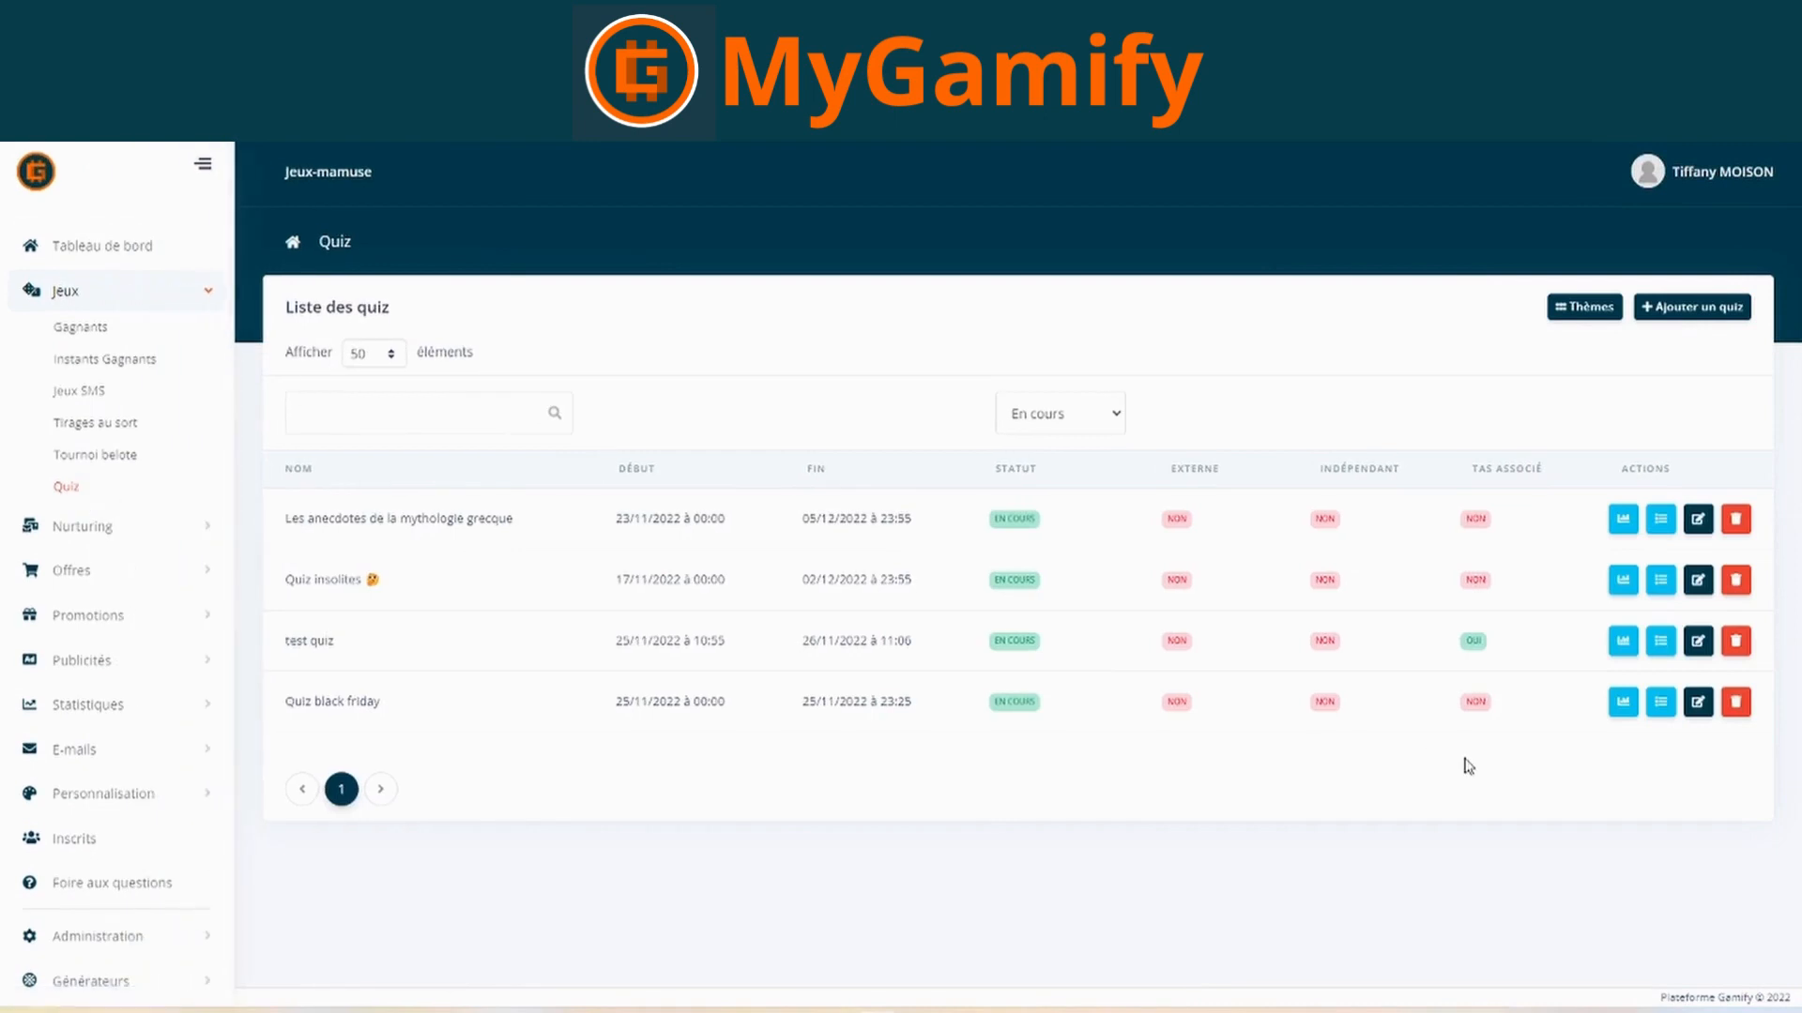
- View the edit form of "test quiz" and its deletion confirmation, leaving both without making changes
{"action": "left_click", "coordinate": [1699, 643]}
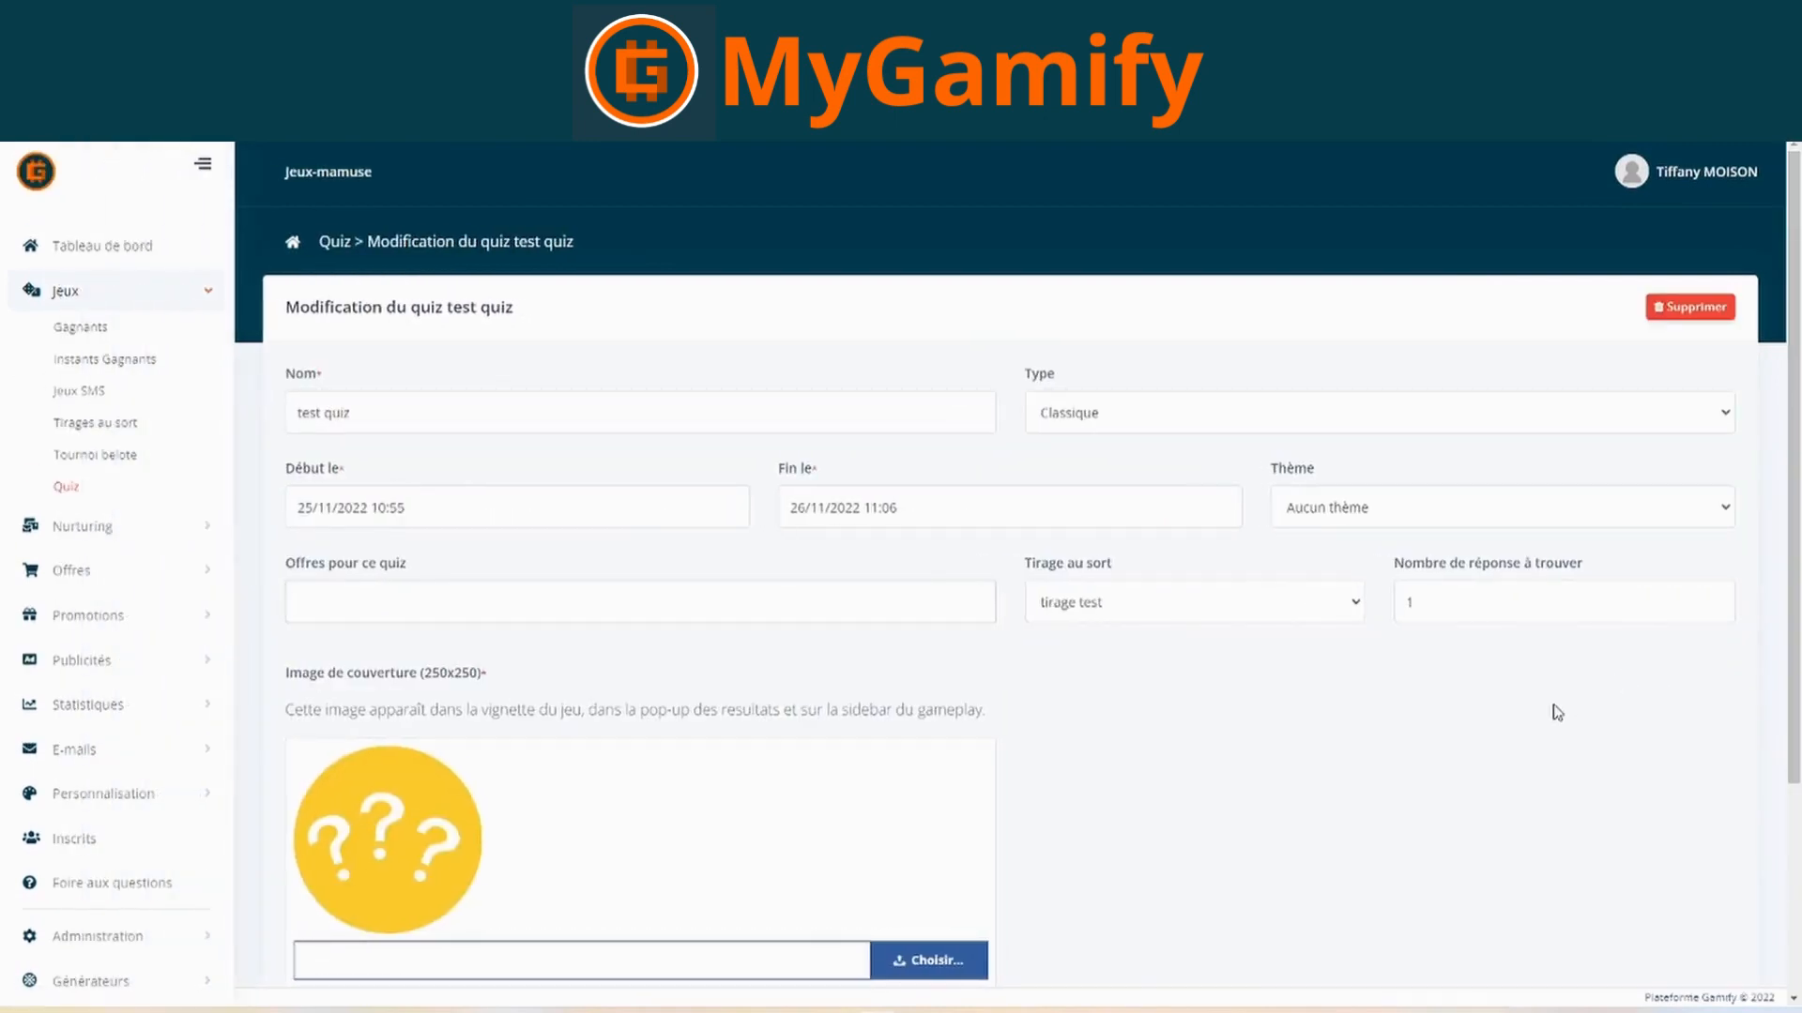
{"action": "left_click", "coordinate": [69, 489]}
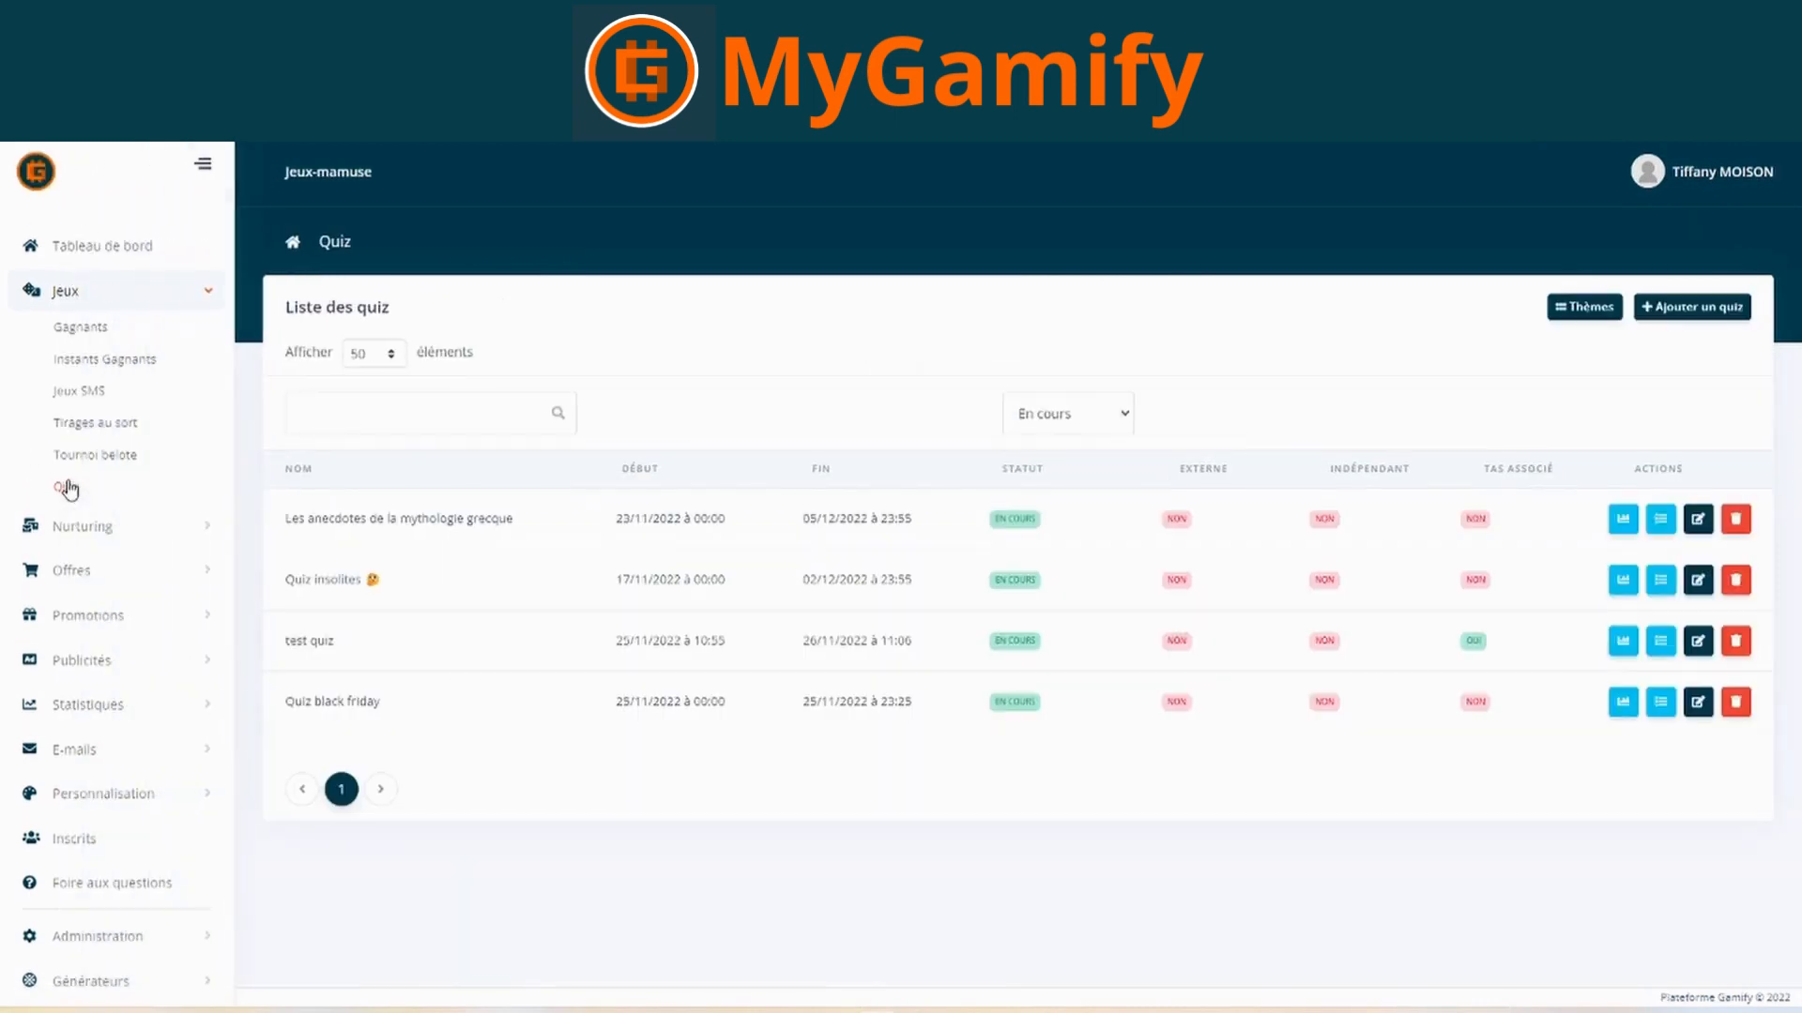
{"action": "left_click", "coordinate": [1736, 642]}
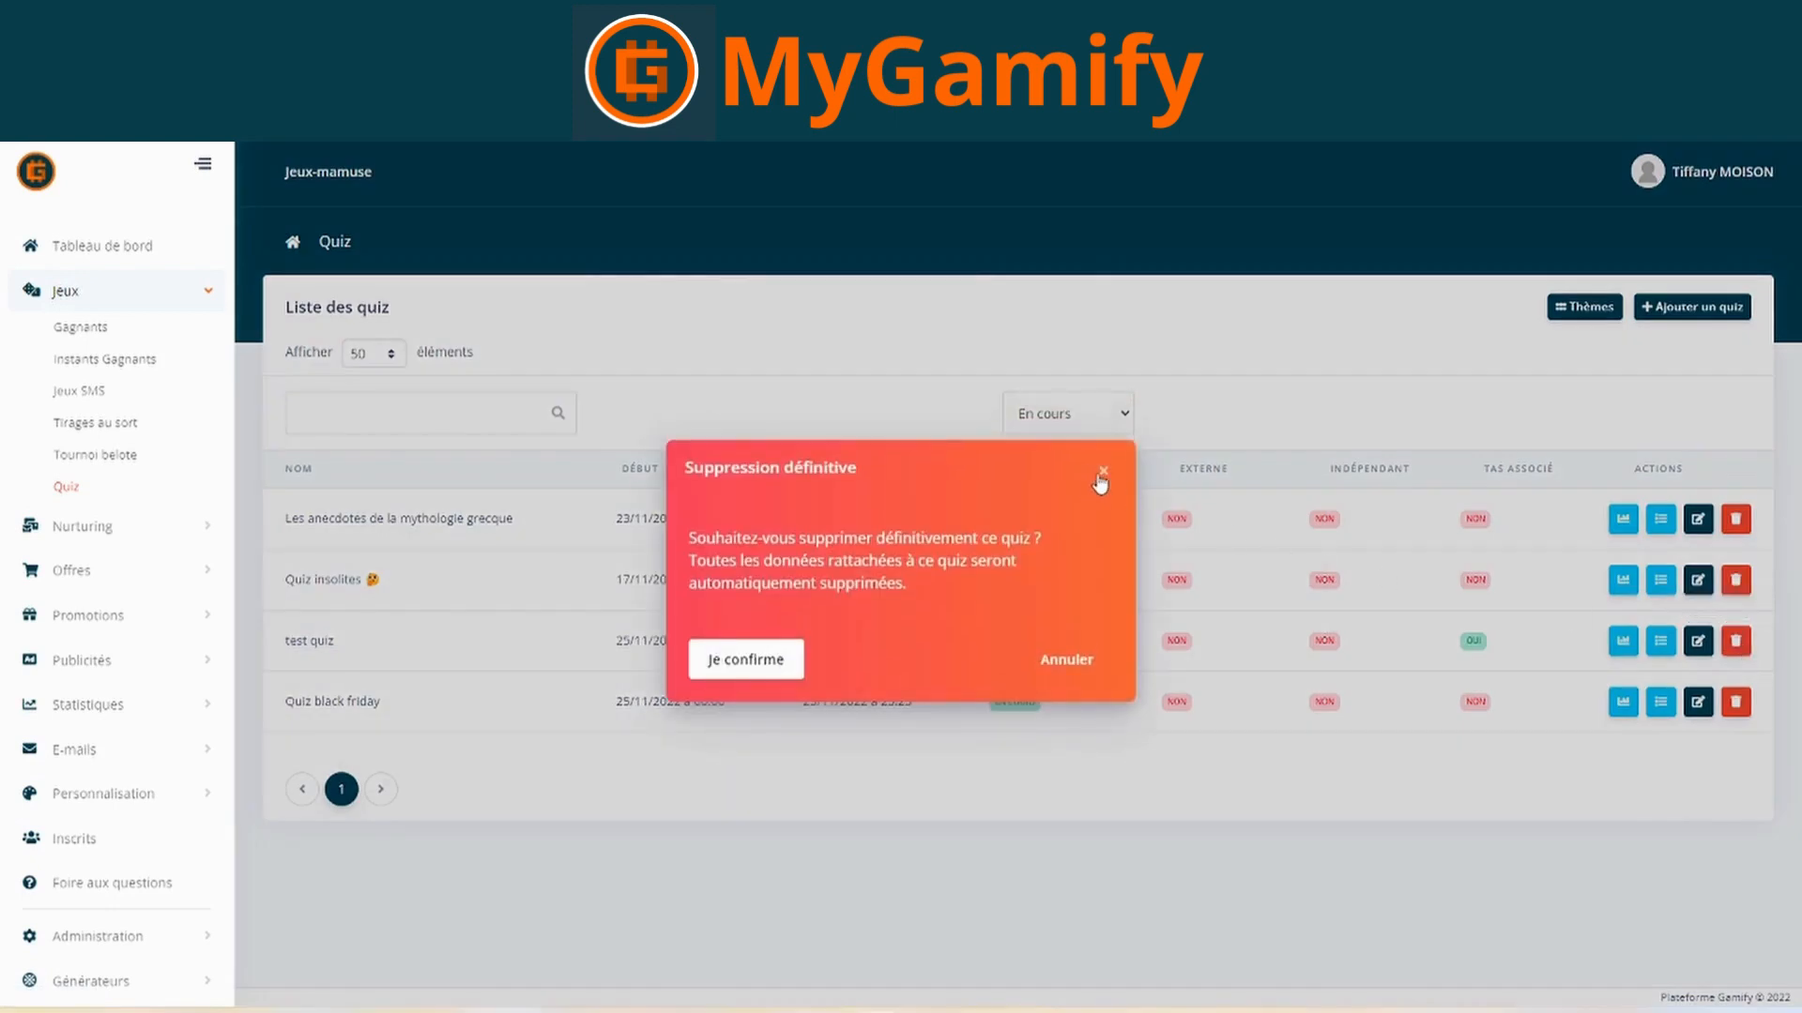
{"action": "left_click", "coordinate": [1103, 472]}
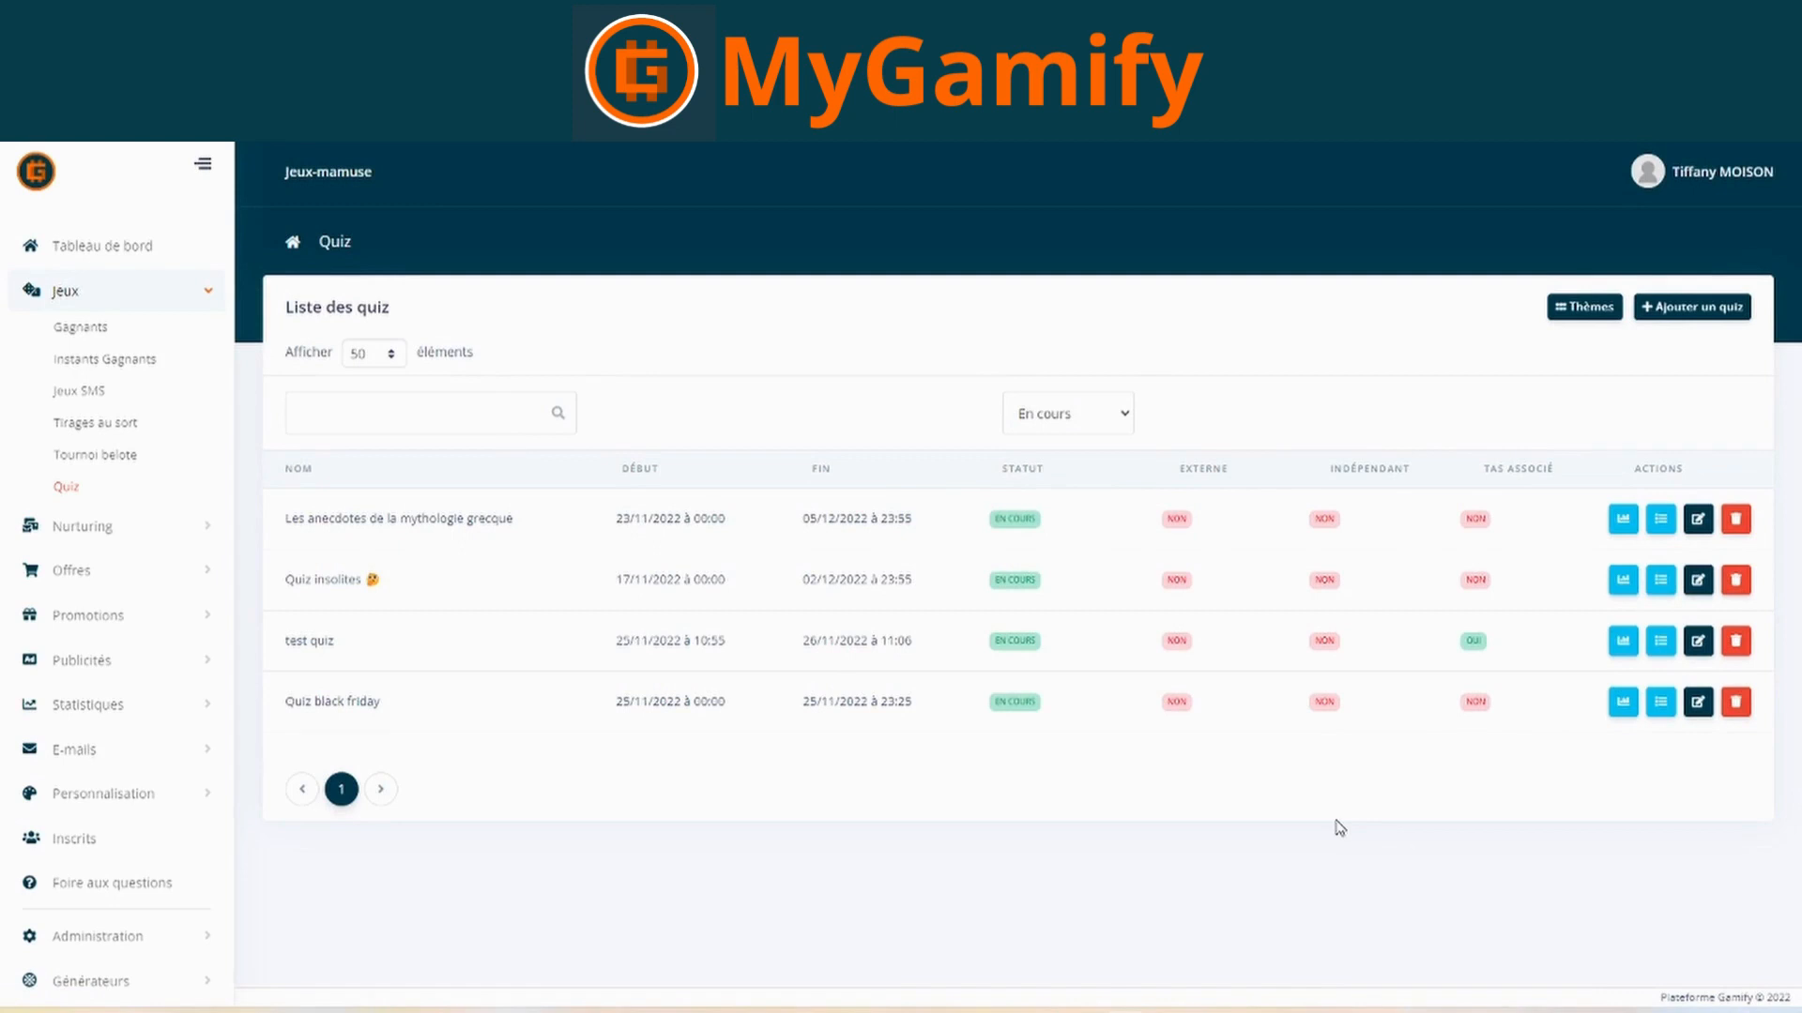
- Check the type shown for "tirage test" in the list of prize draws
{"action": "left_click", "coordinate": [89, 430]}
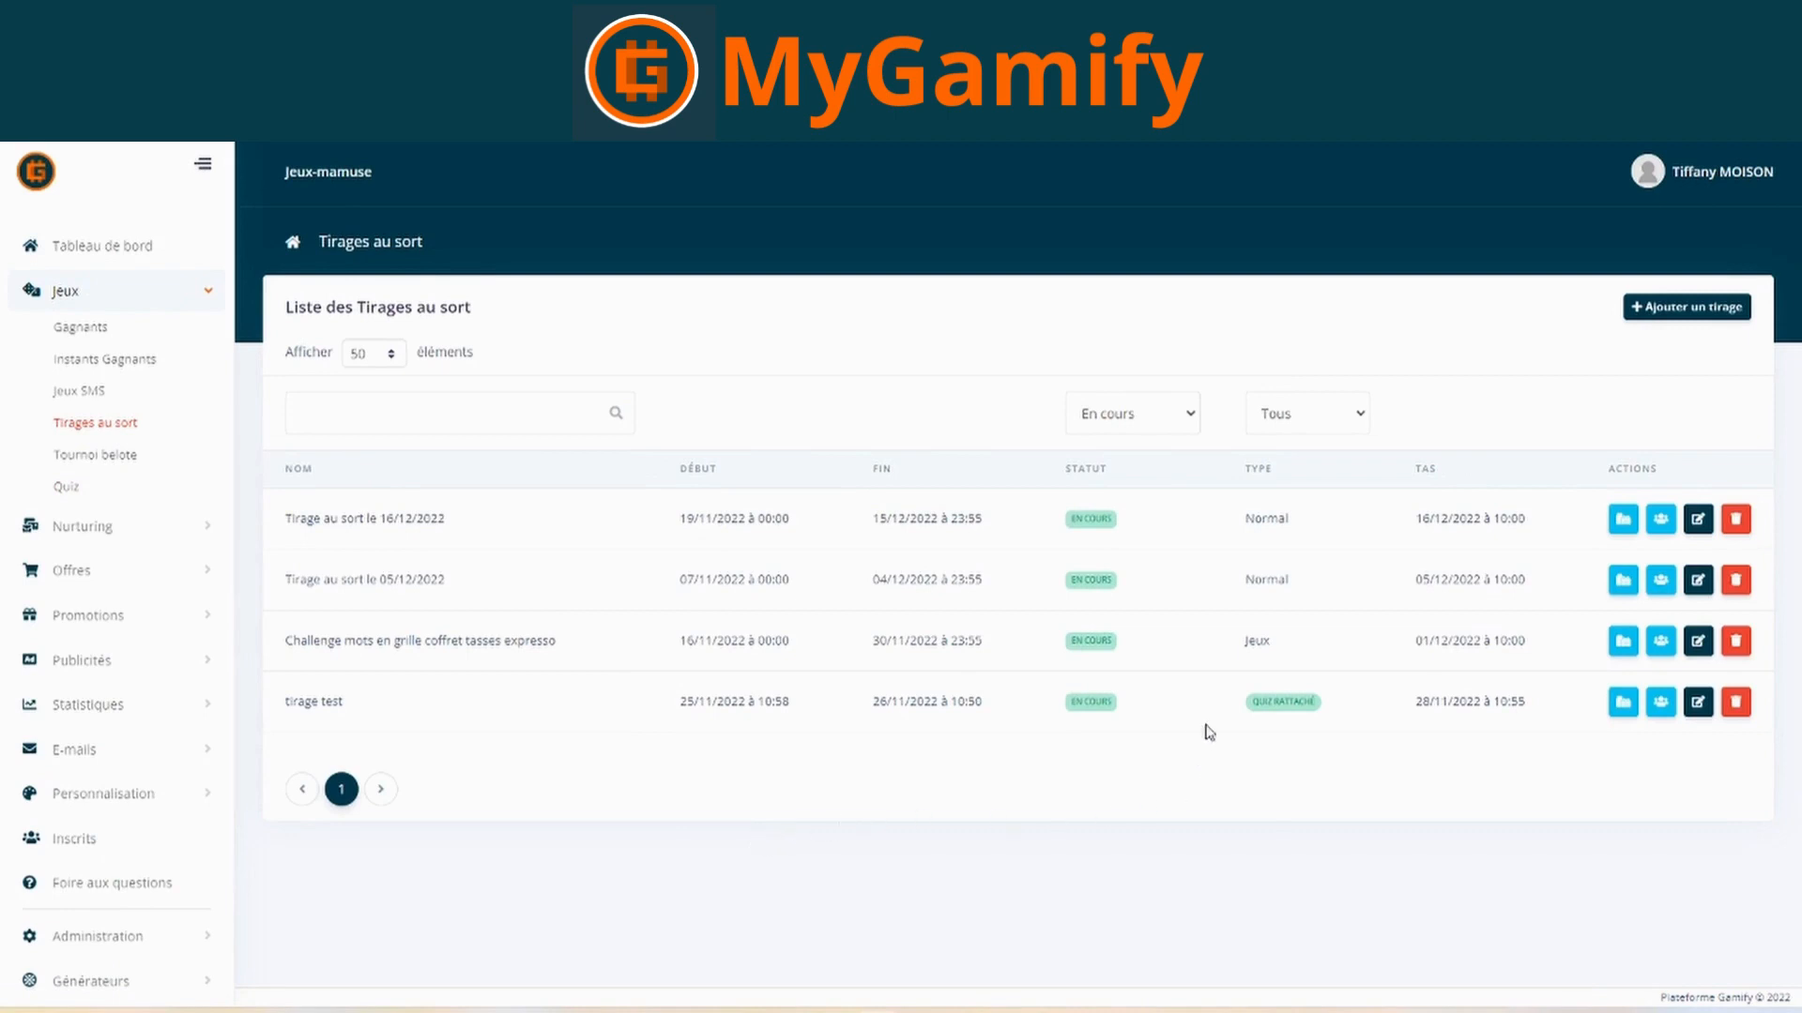
{"action": "left_click_drag", "start_coordinate": [1240, 704], "coordinate": [1349, 705]}
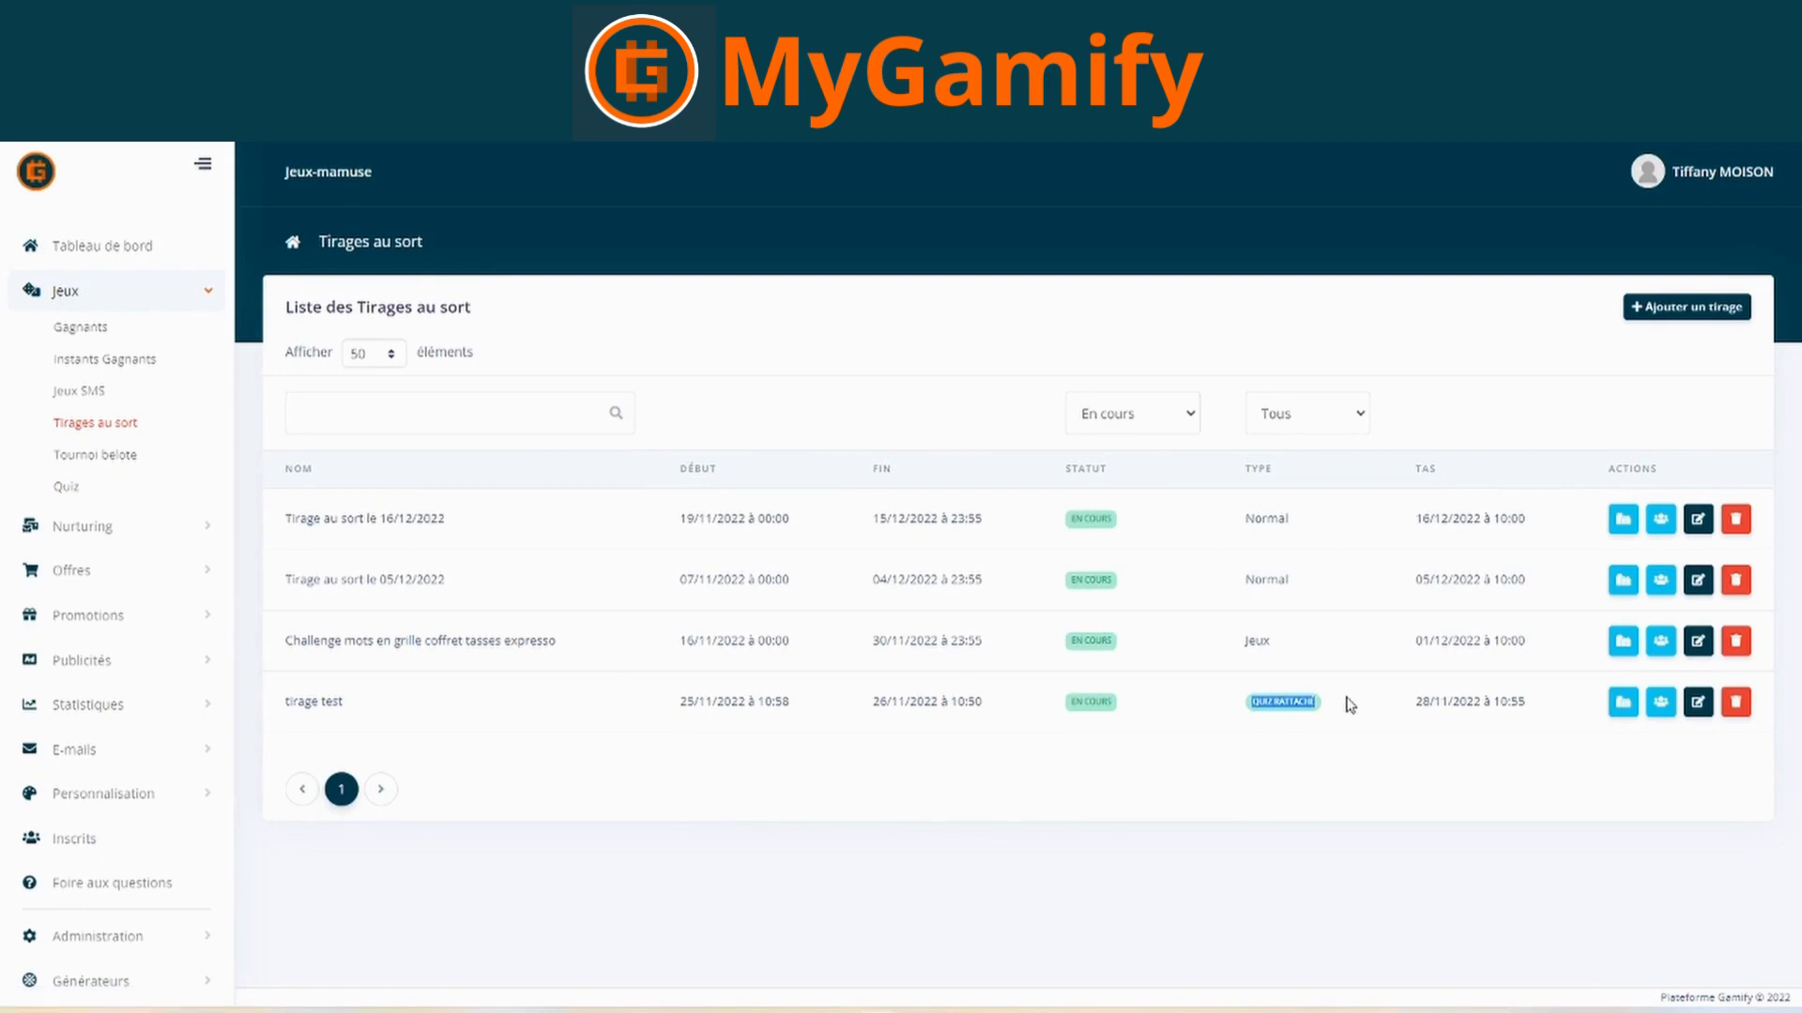
{"action": "left_click", "coordinate": [1220, 705]}
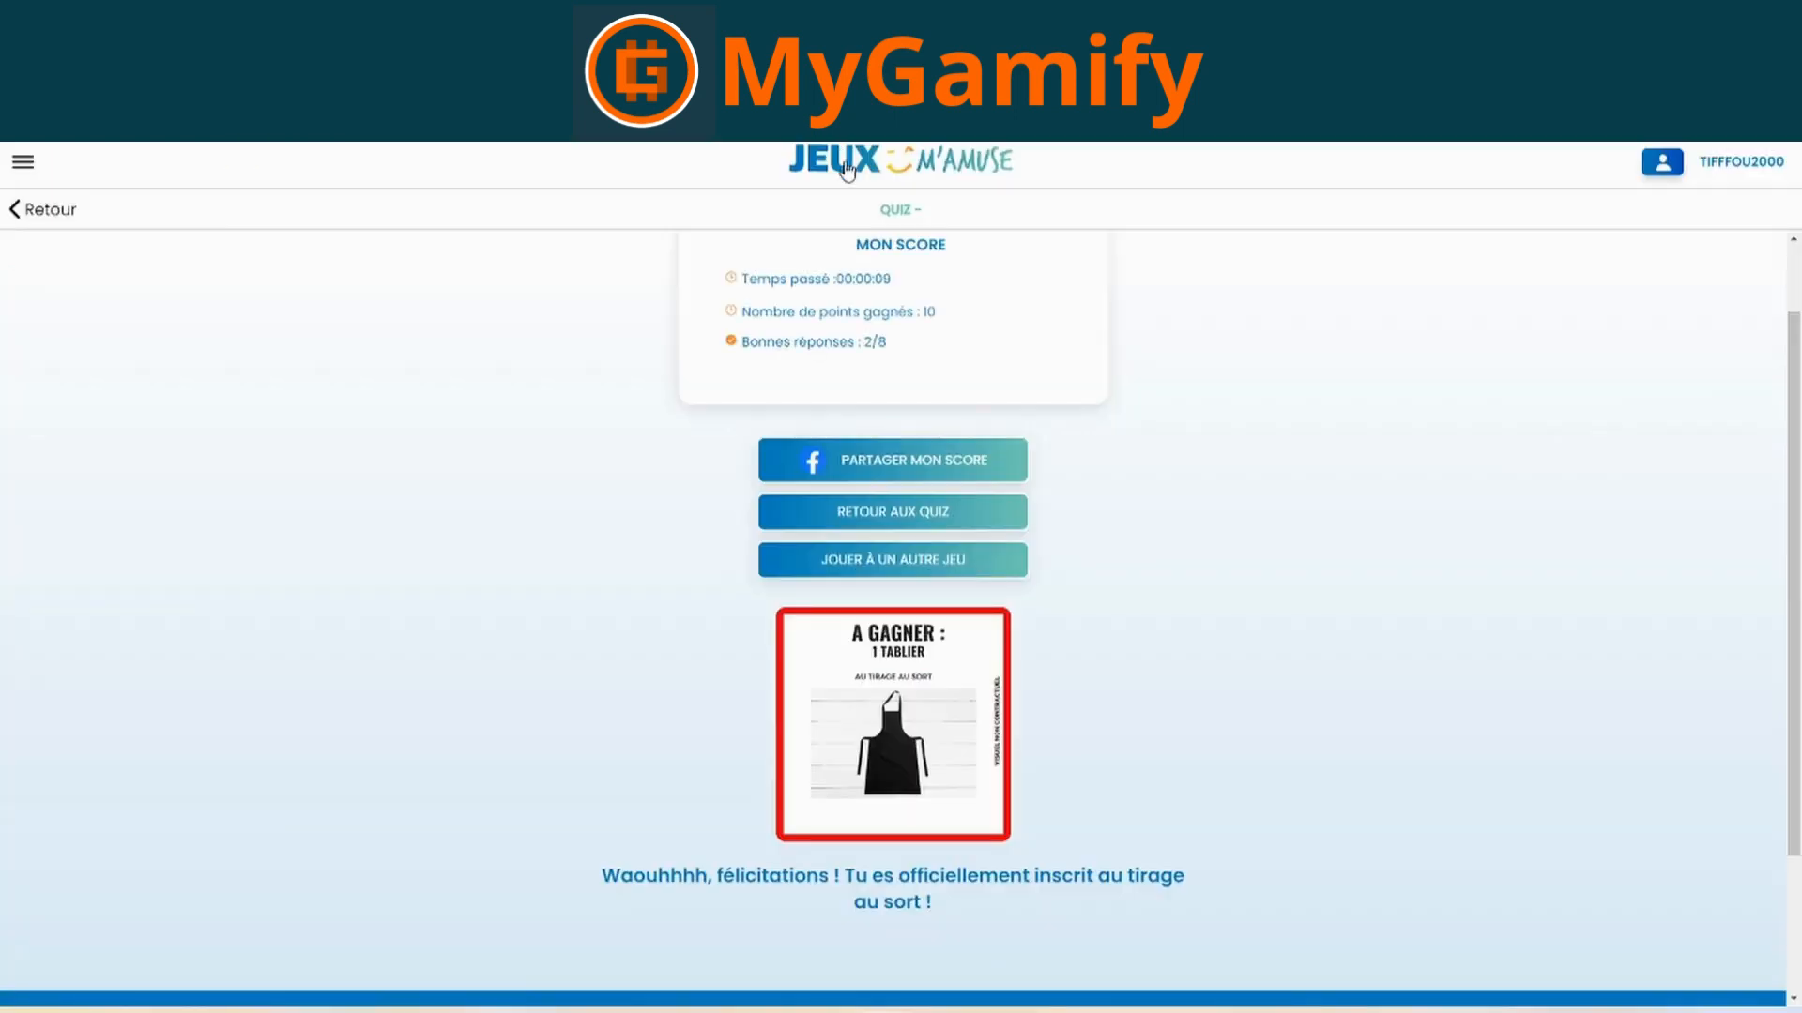
- Switch to the Jeux M'amuse player site and open its quiz selection from the home page
{"action": "left_click", "coordinate": [848, 169]}
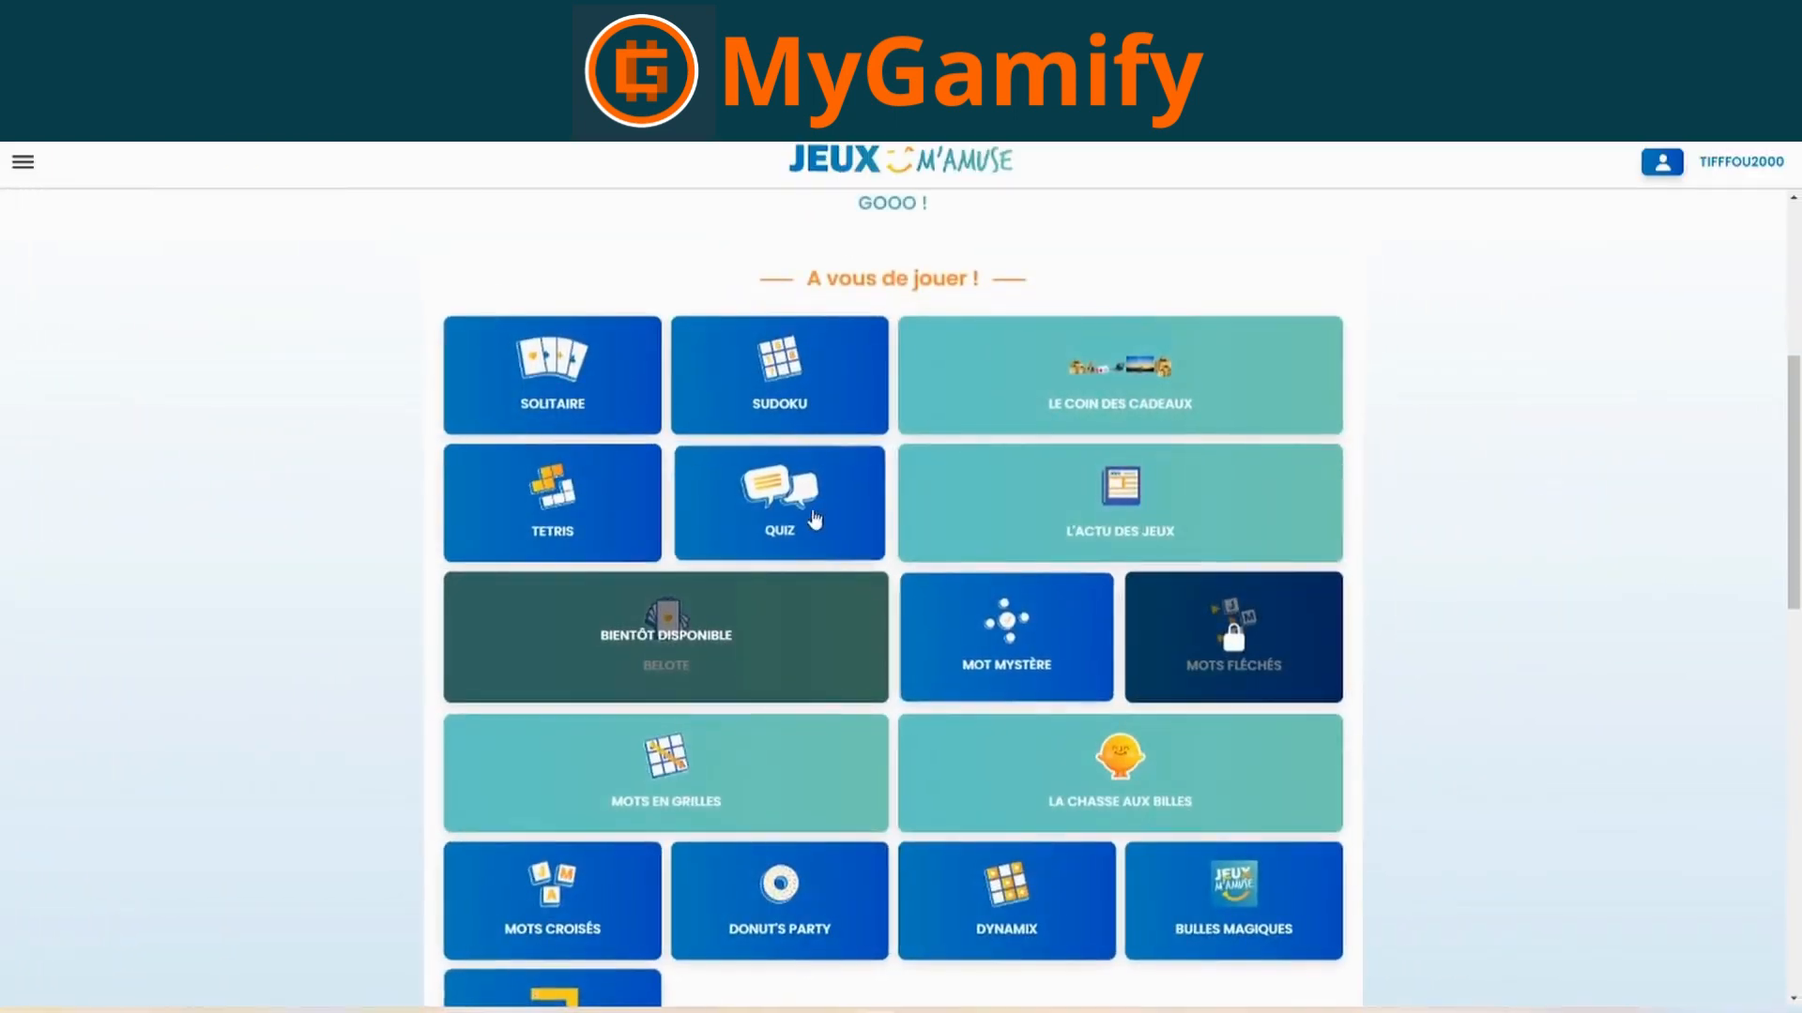
{"action": "left_click", "coordinate": [814, 520]}
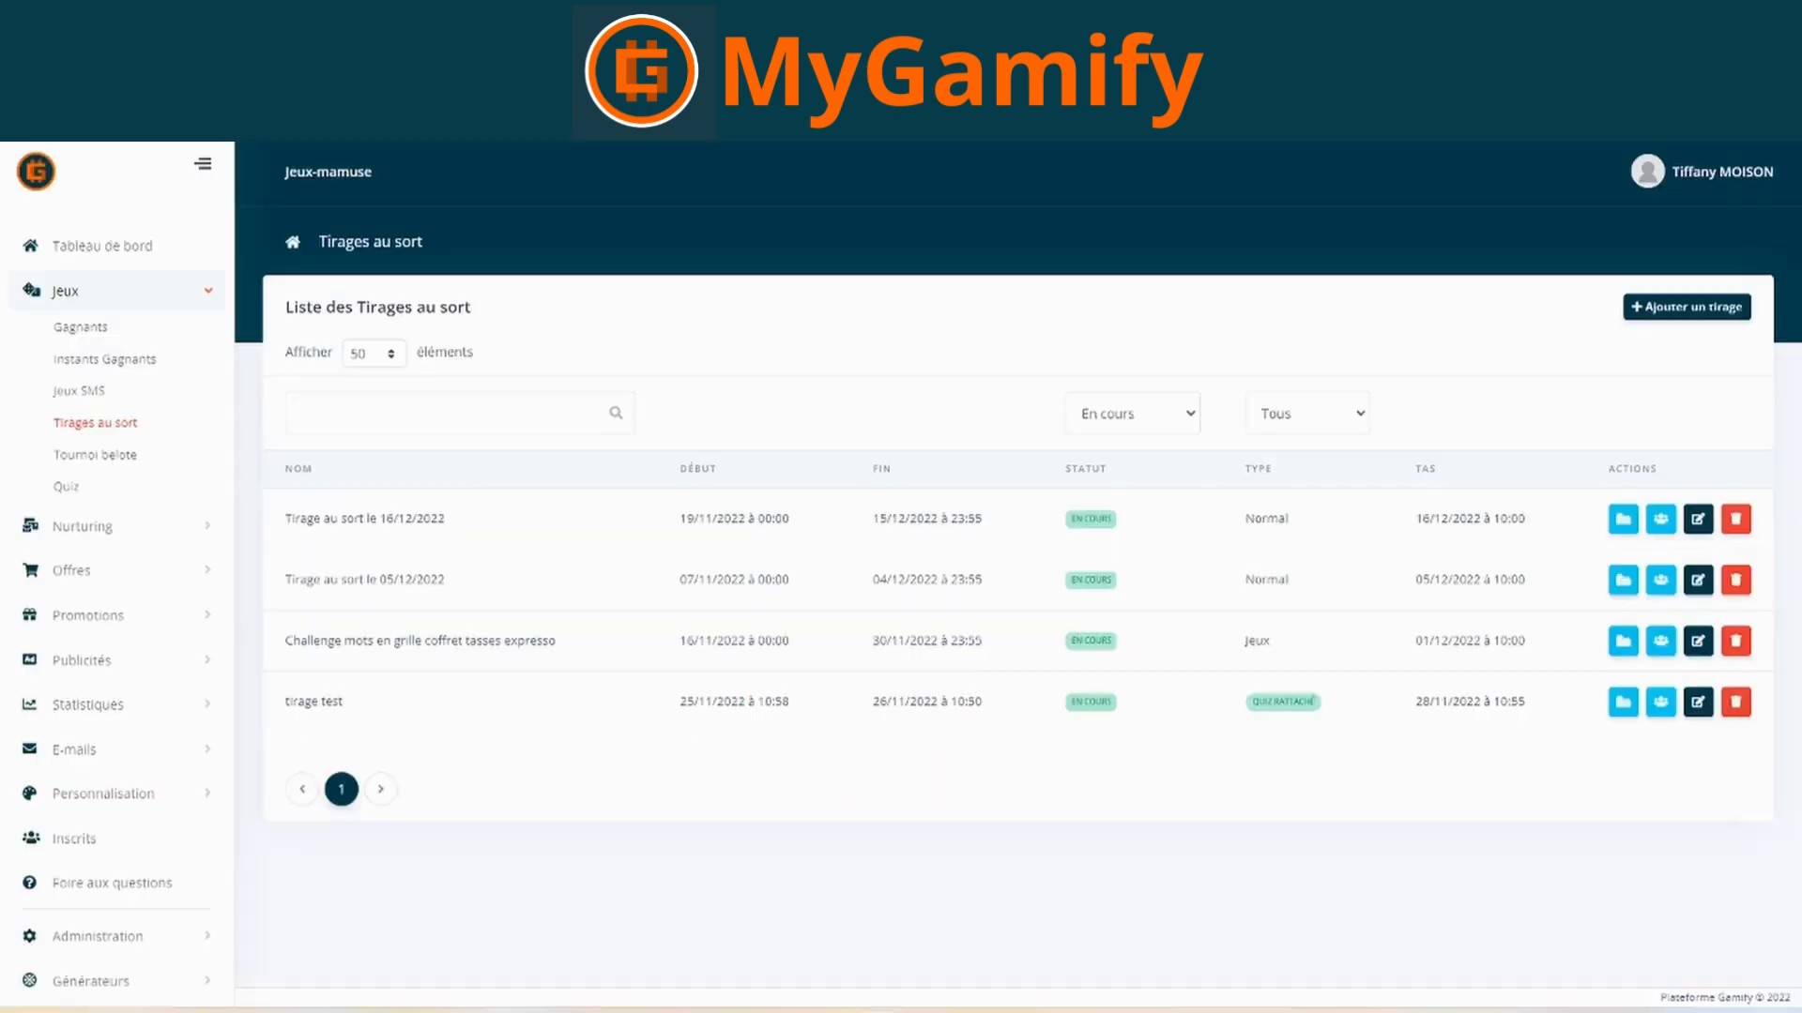
- Switch back to MyGamify and review the settings in the edit form of "test quiz"
{"action": "left_click", "coordinate": [67, 487]}
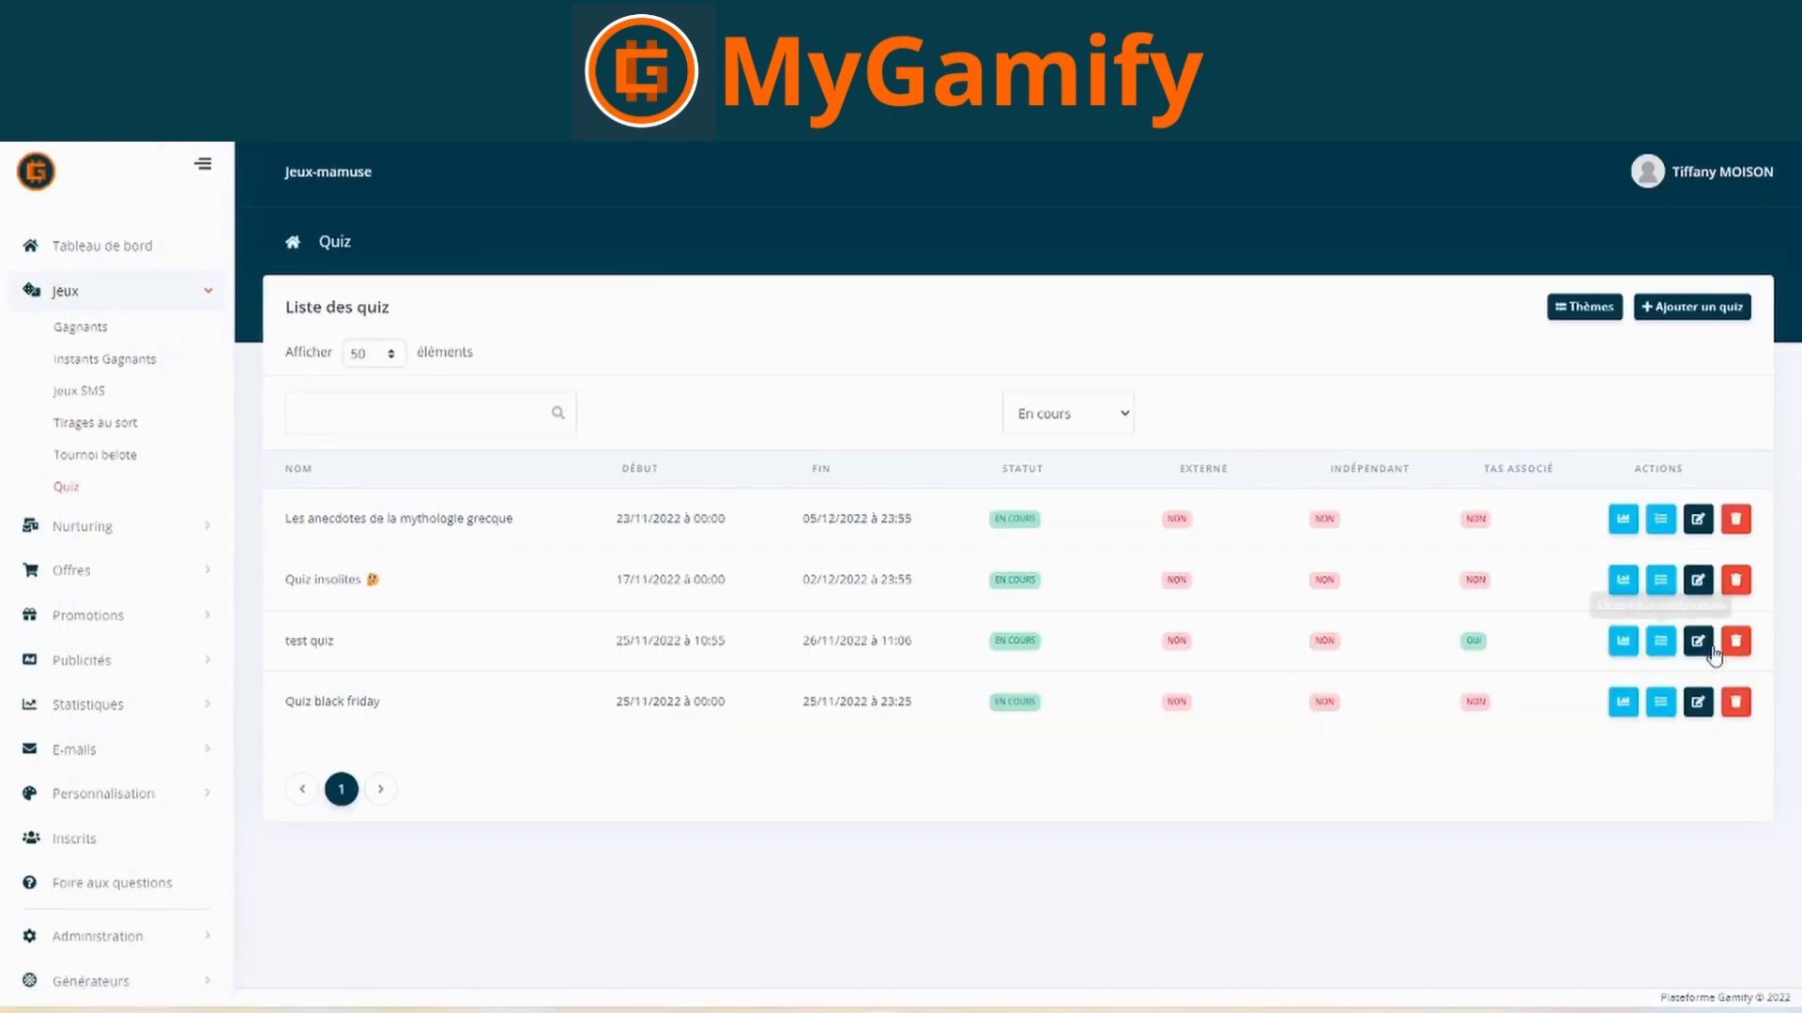
{"action": "left_click", "coordinate": [1698, 640]}
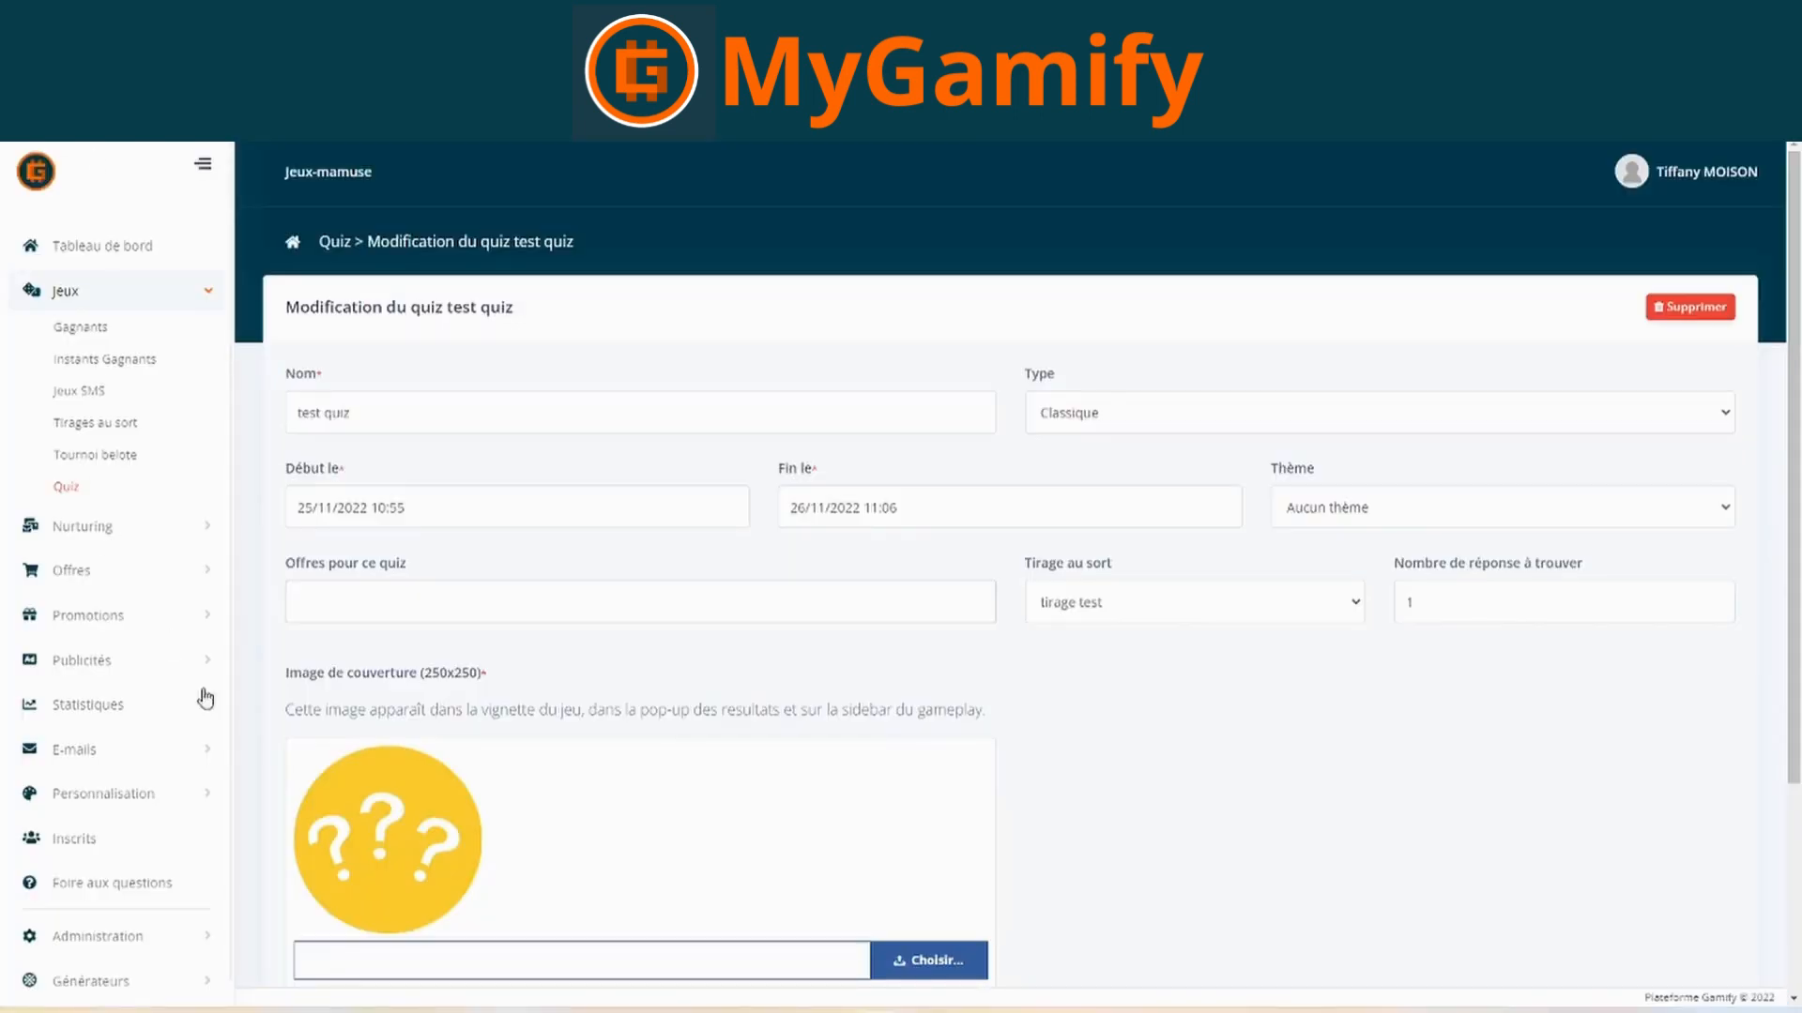
{"action": "scroll", "coordinate": [580, 762], "scroll_direction": "down", "scroll_amount": 1}
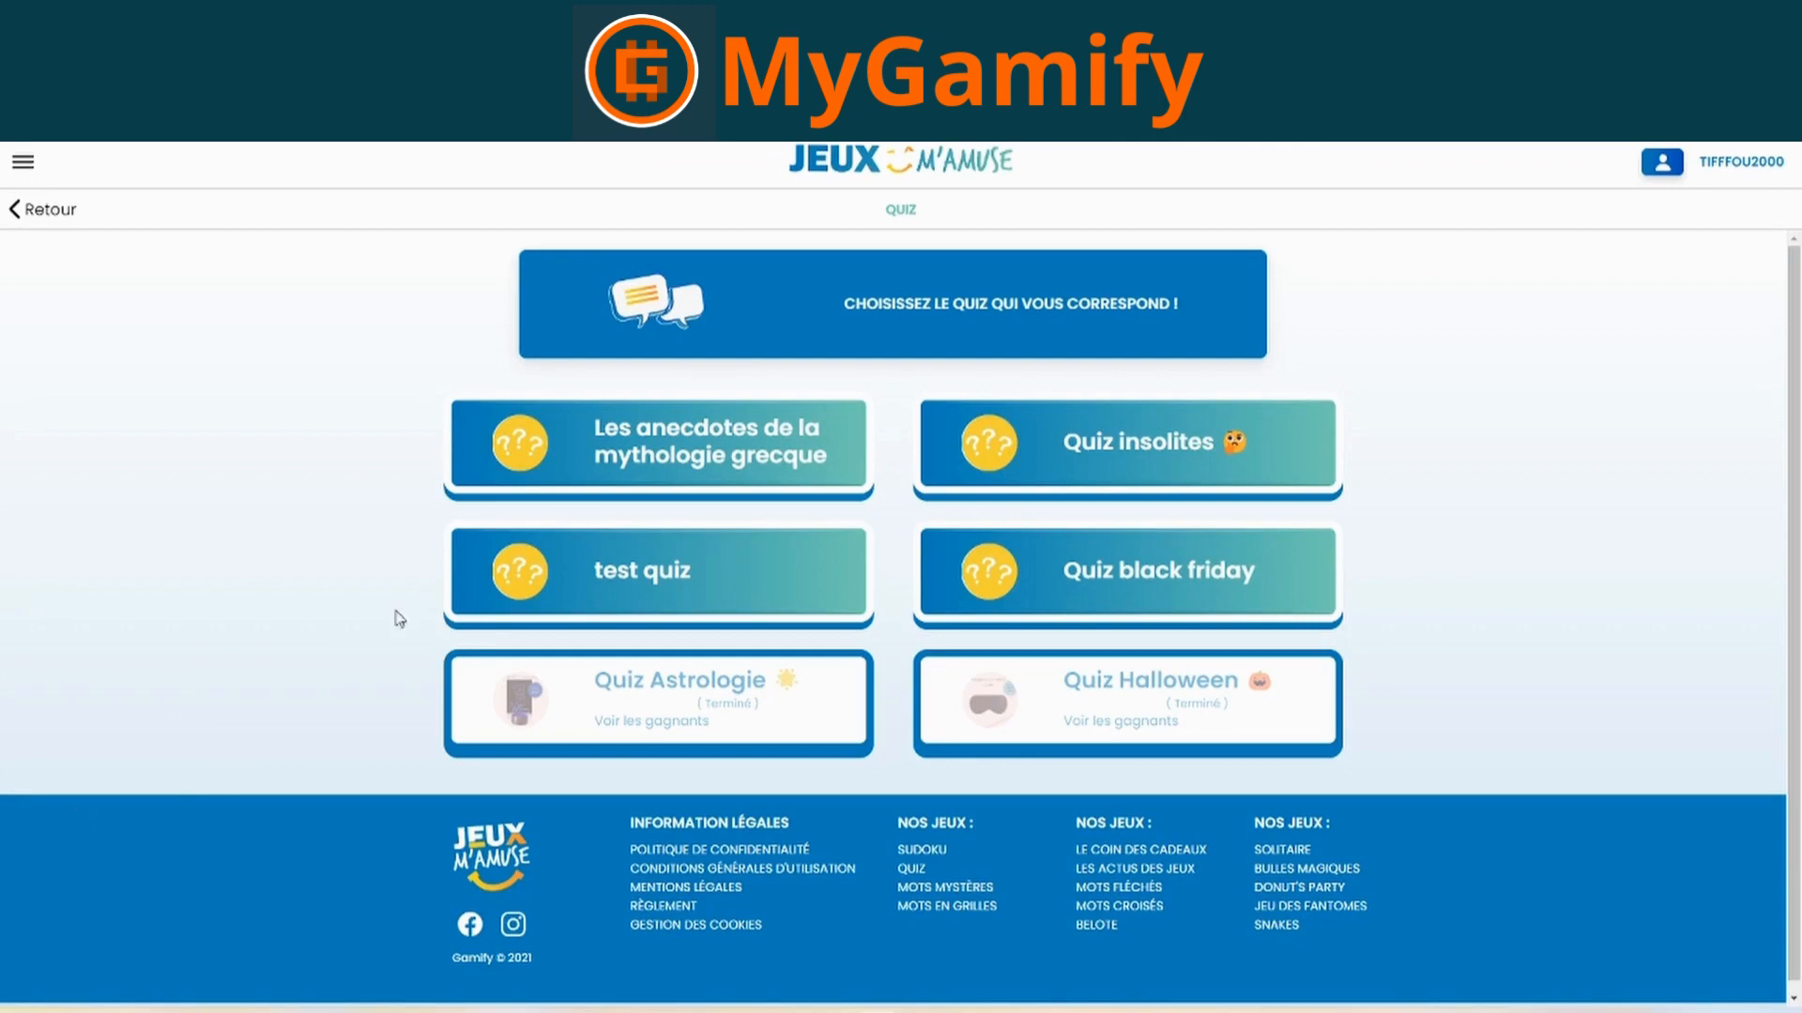
- Start "test quiz" on the Jeux M'amuse site and open the edit form of "tirage test" in MyGamify
{"action": "left_click", "coordinate": [664, 577]}
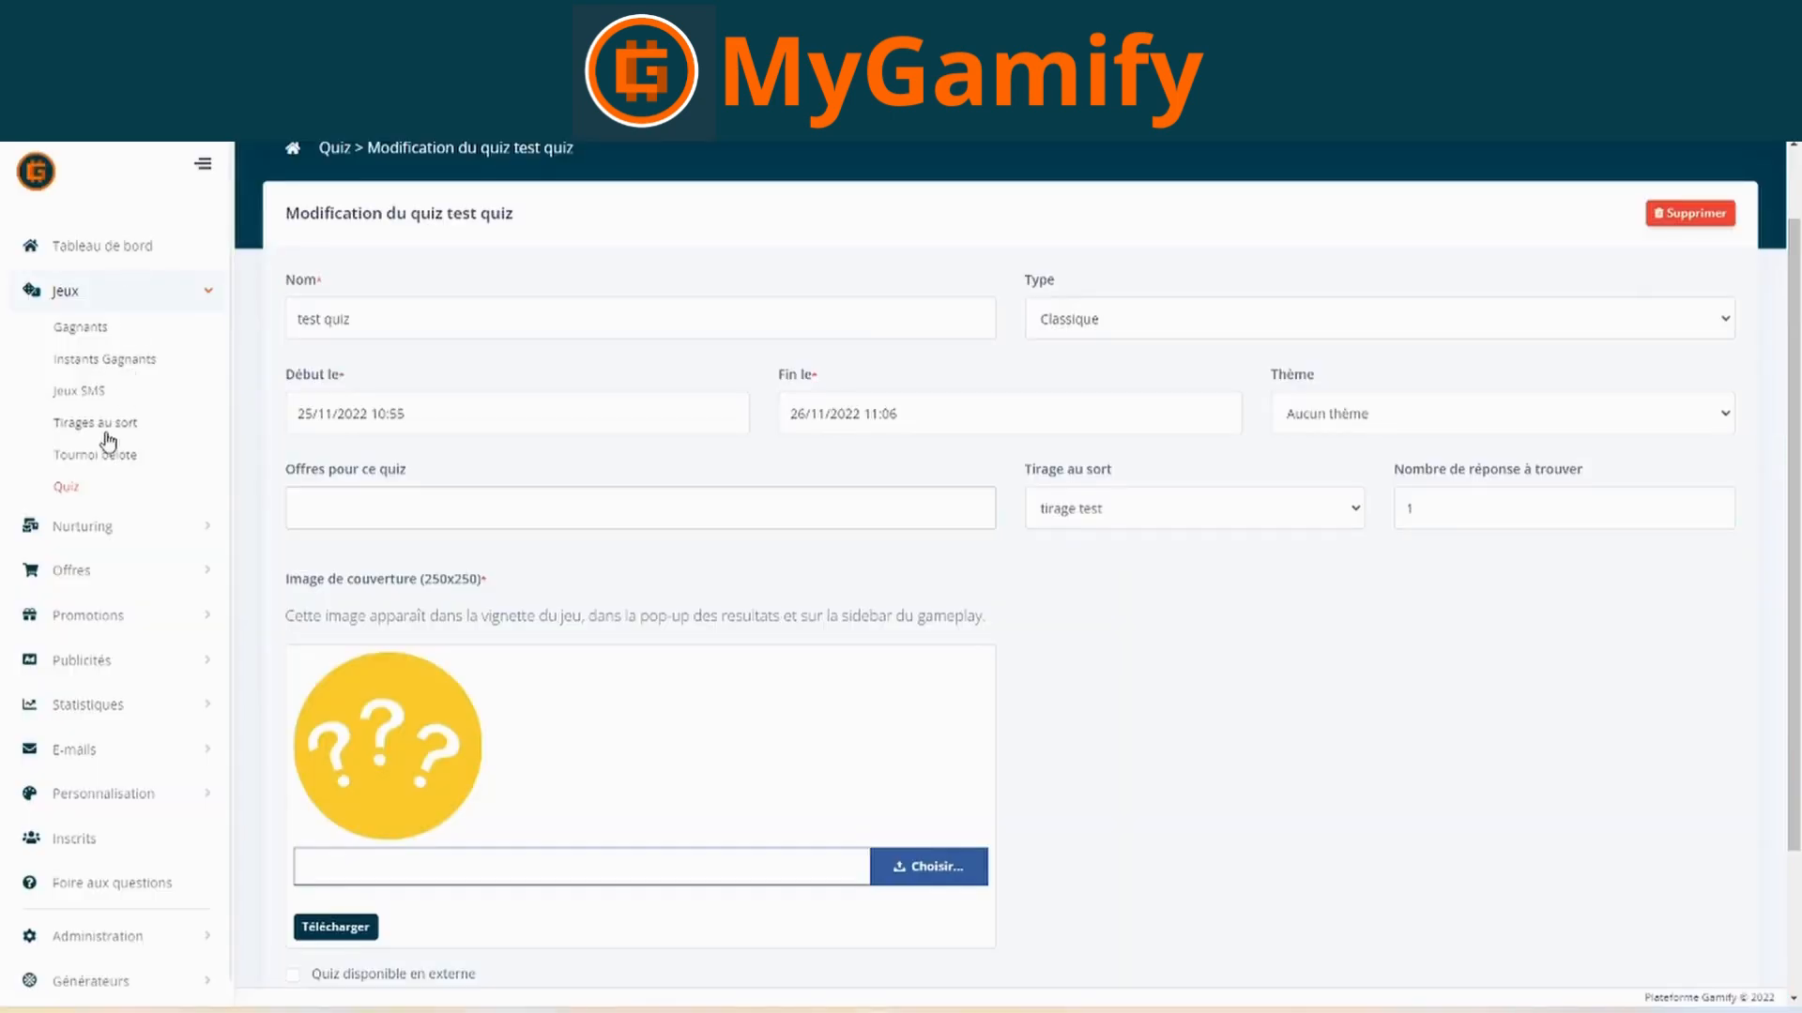
{"action": "left_click", "coordinate": [98, 423]}
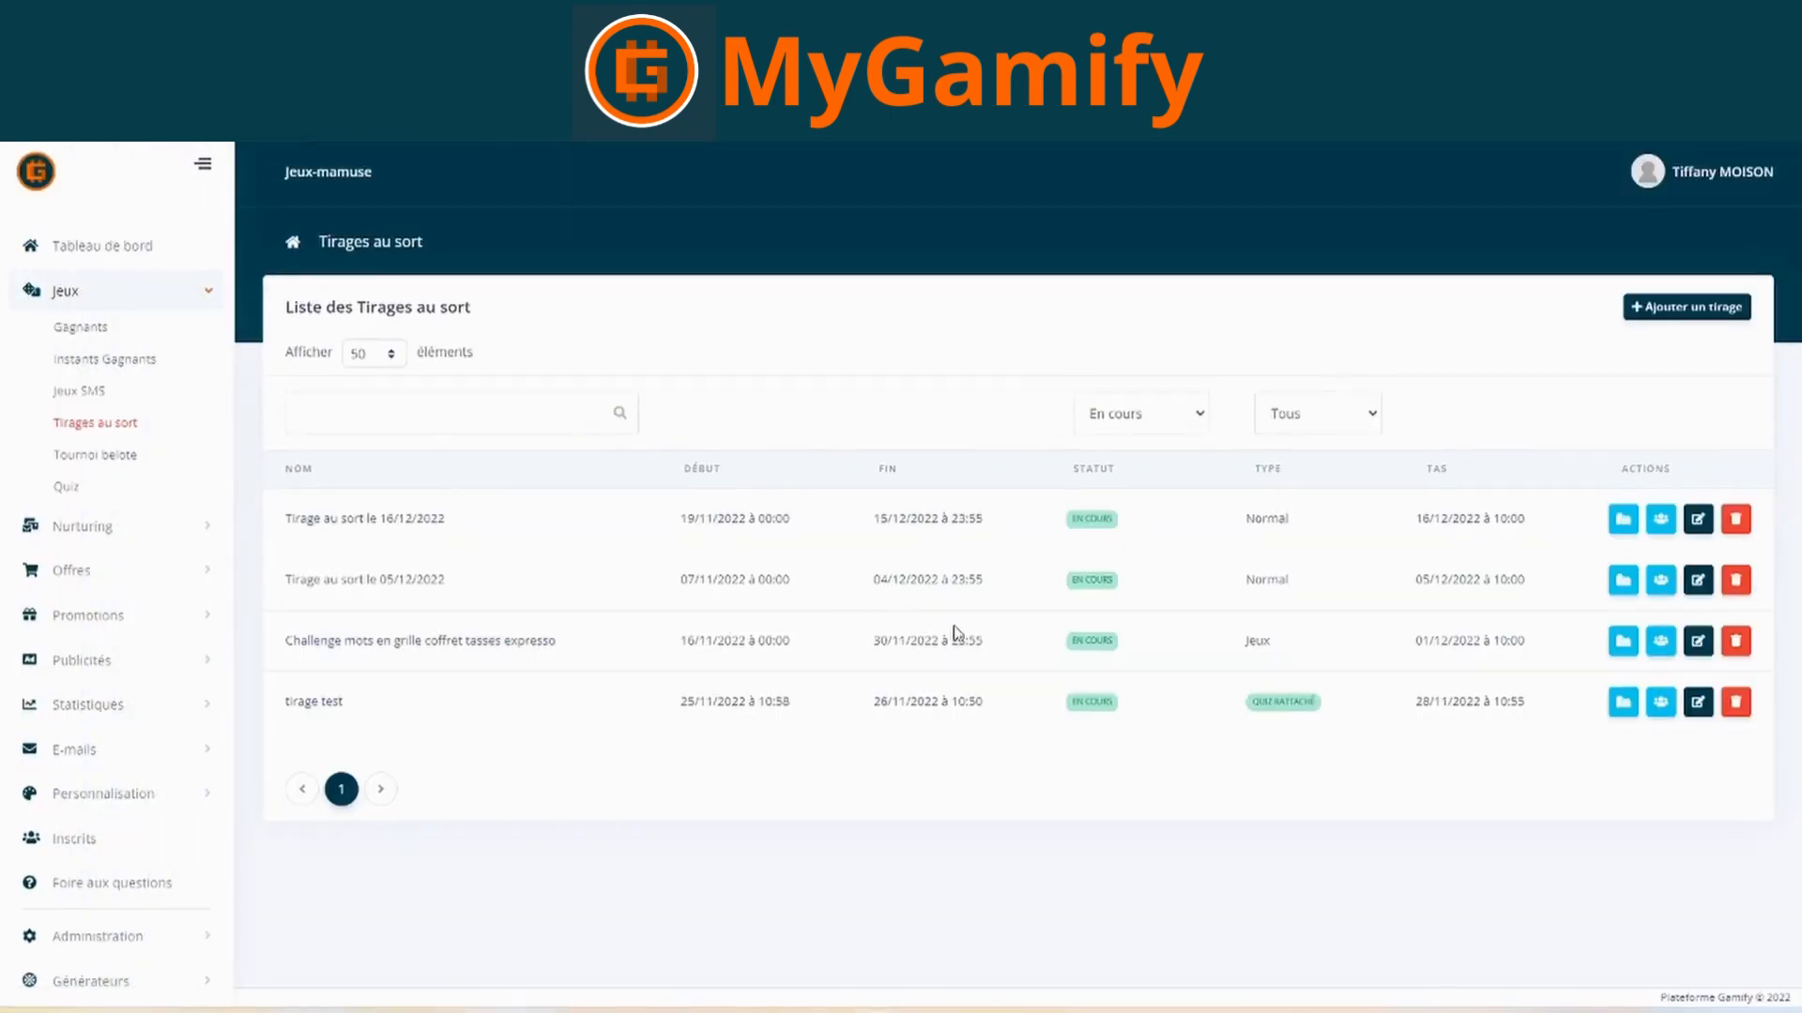
{"action": "left_click", "coordinate": [1698, 702]}
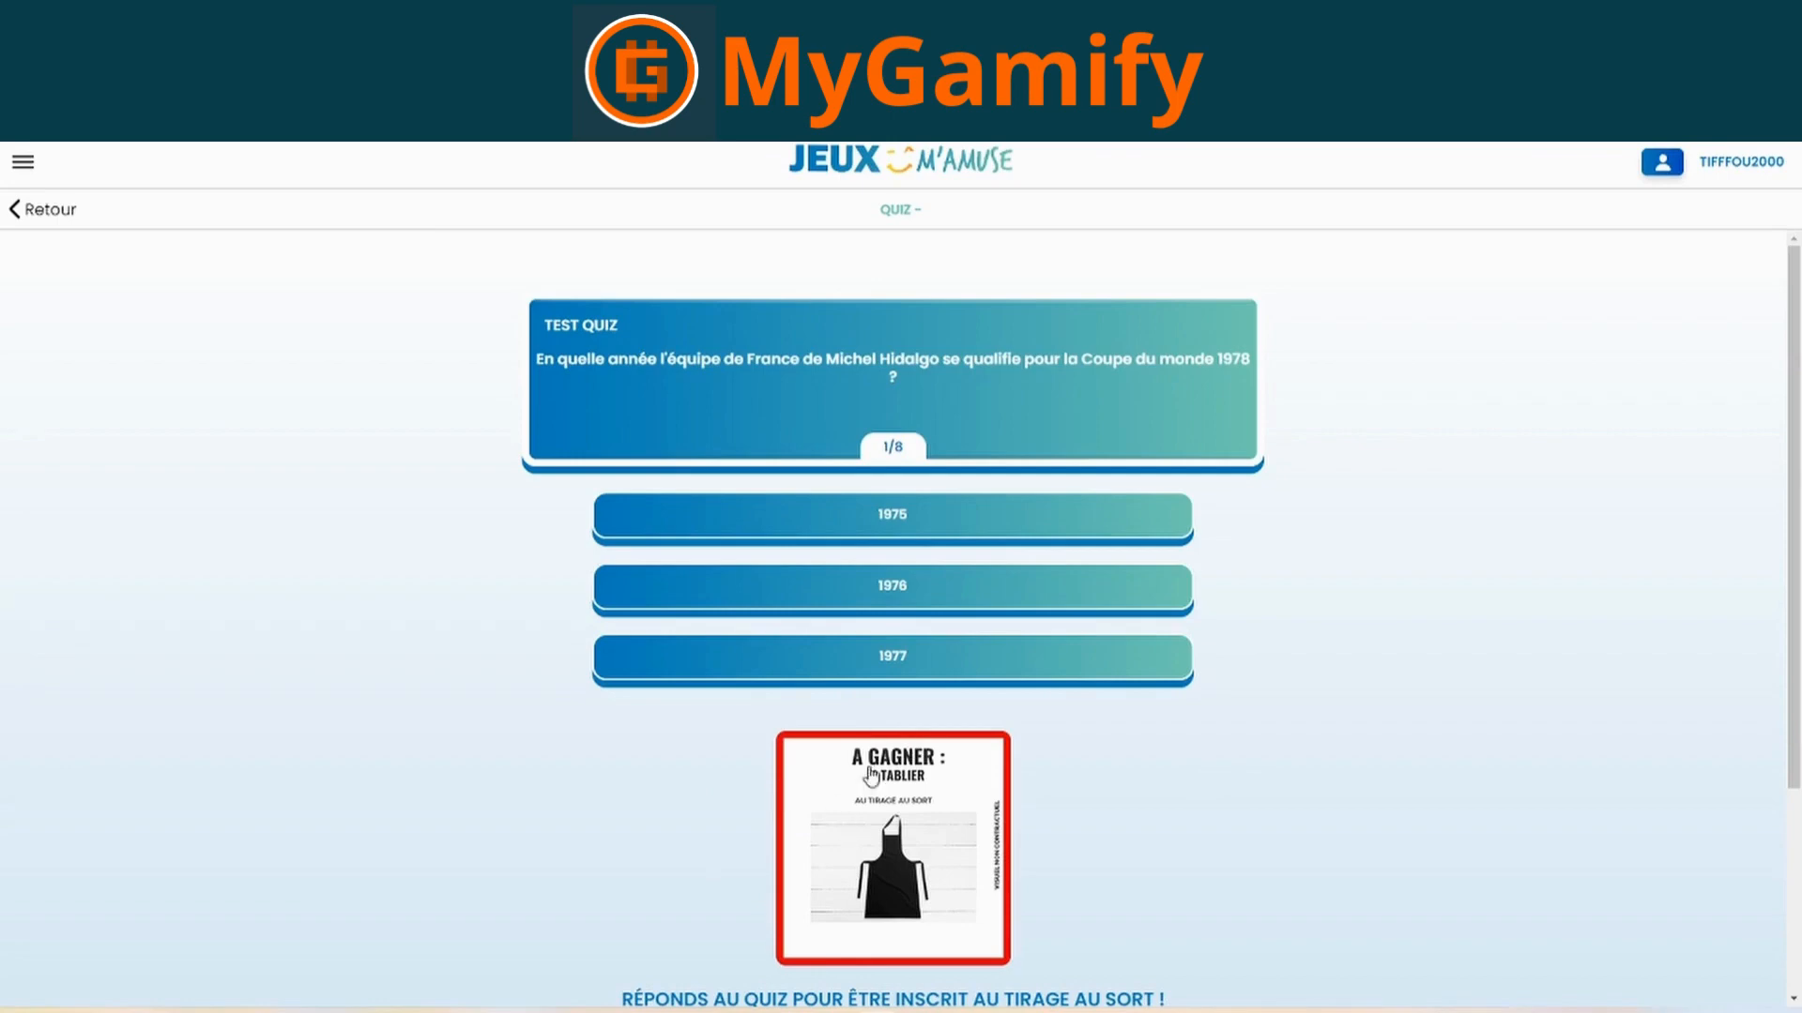
- Play "test quiz" on Jeux M'amuse through all eight questions, with 1975, 1986, 1998, 2000 and Diego Maradona among the chosen answers
{"action": "left_click", "coordinate": [899, 522]}
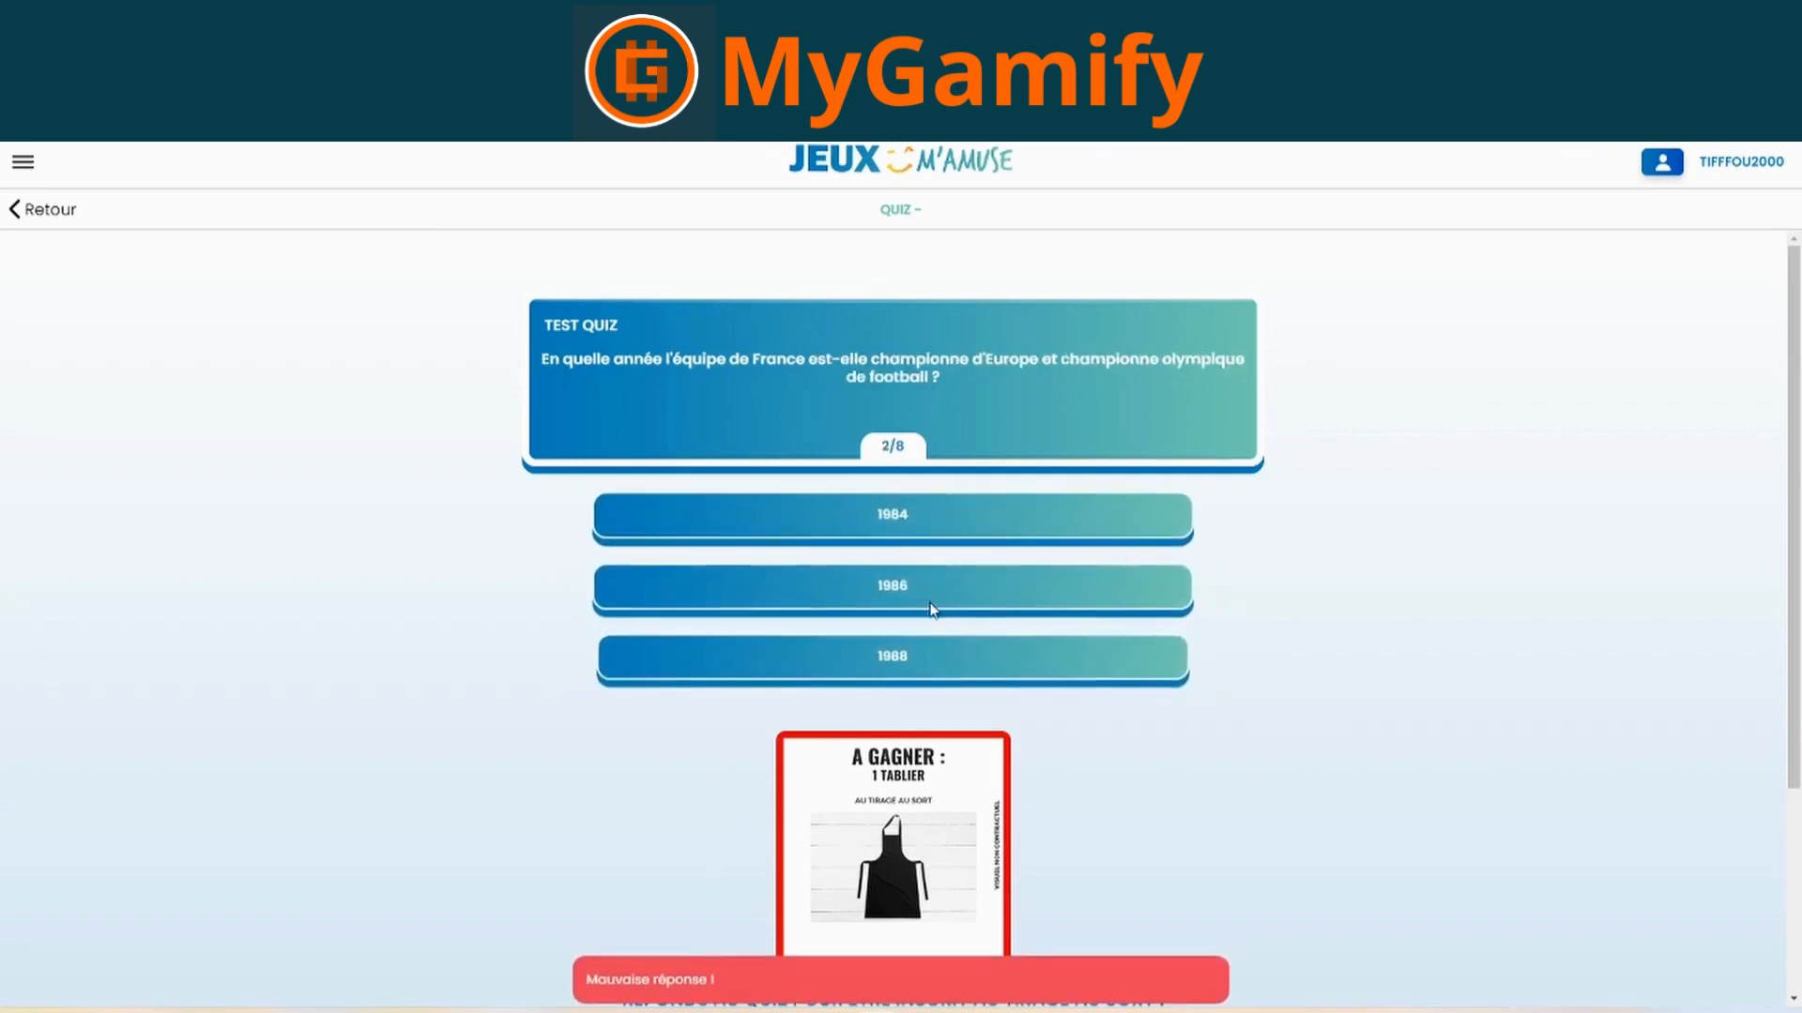
{"action": "left_click", "coordinate": [924, 596]}
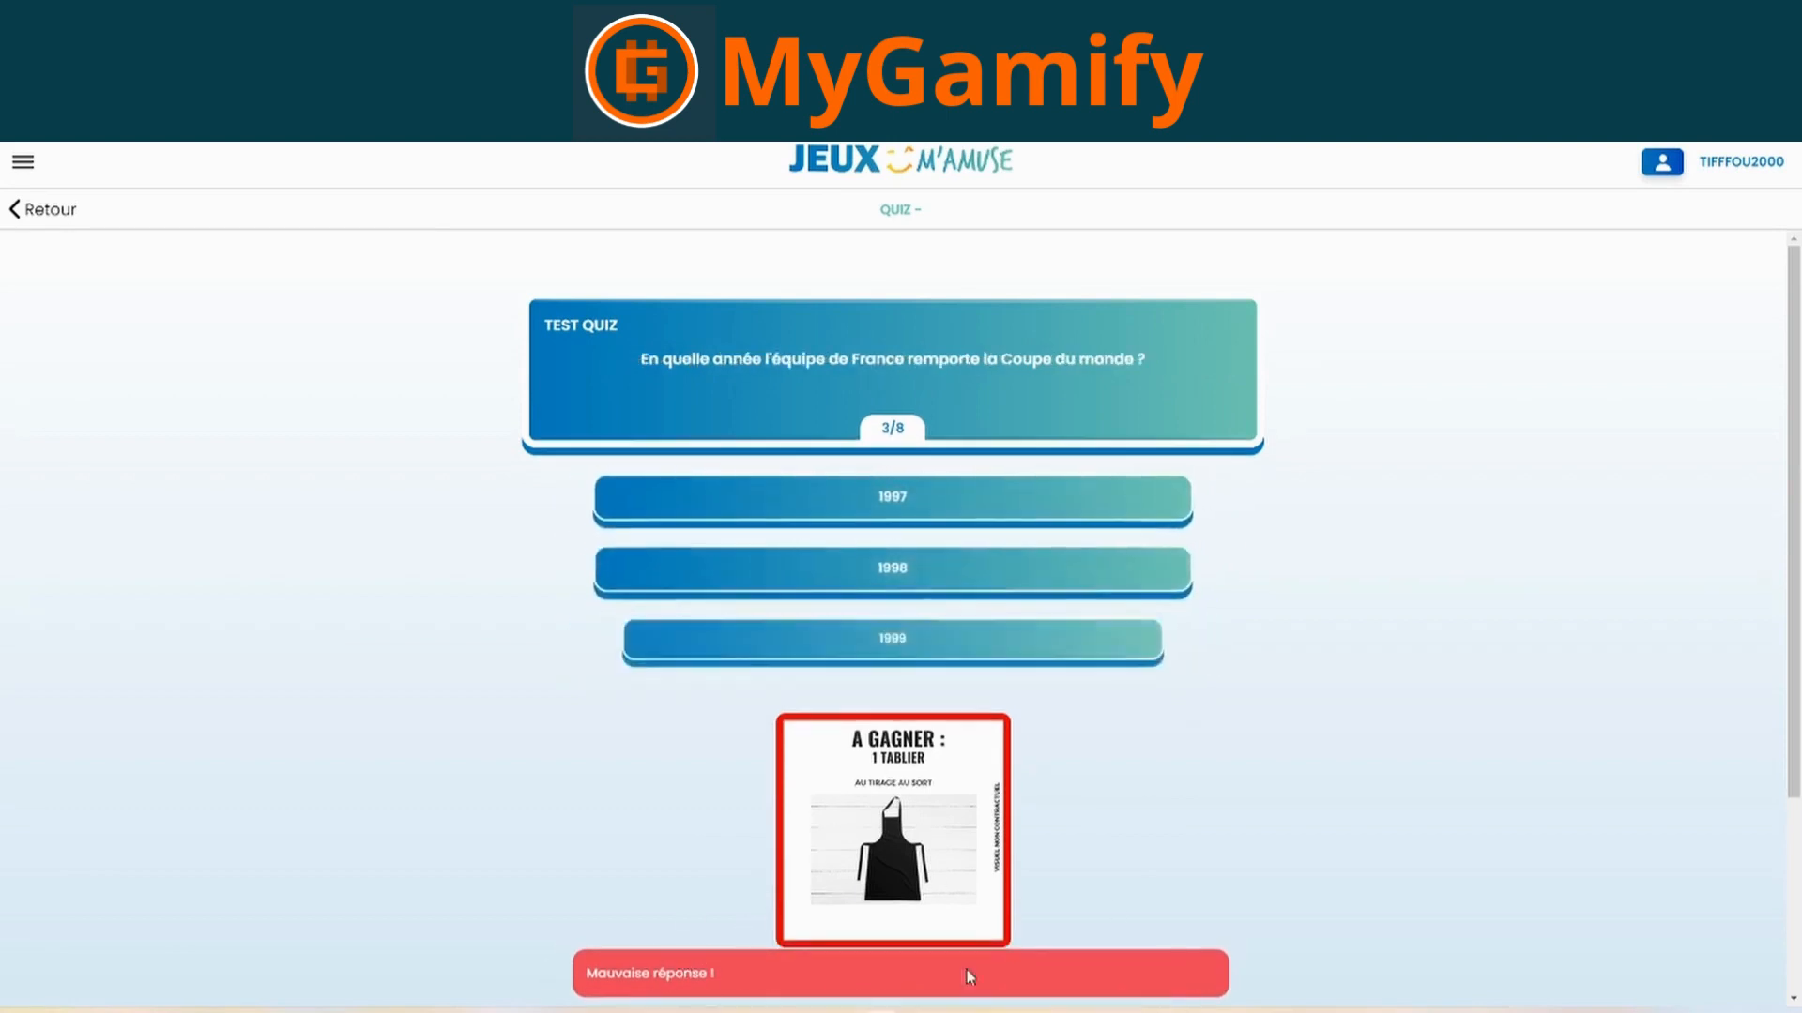
{"action": "left_click", "coordinate": [894, 558]}
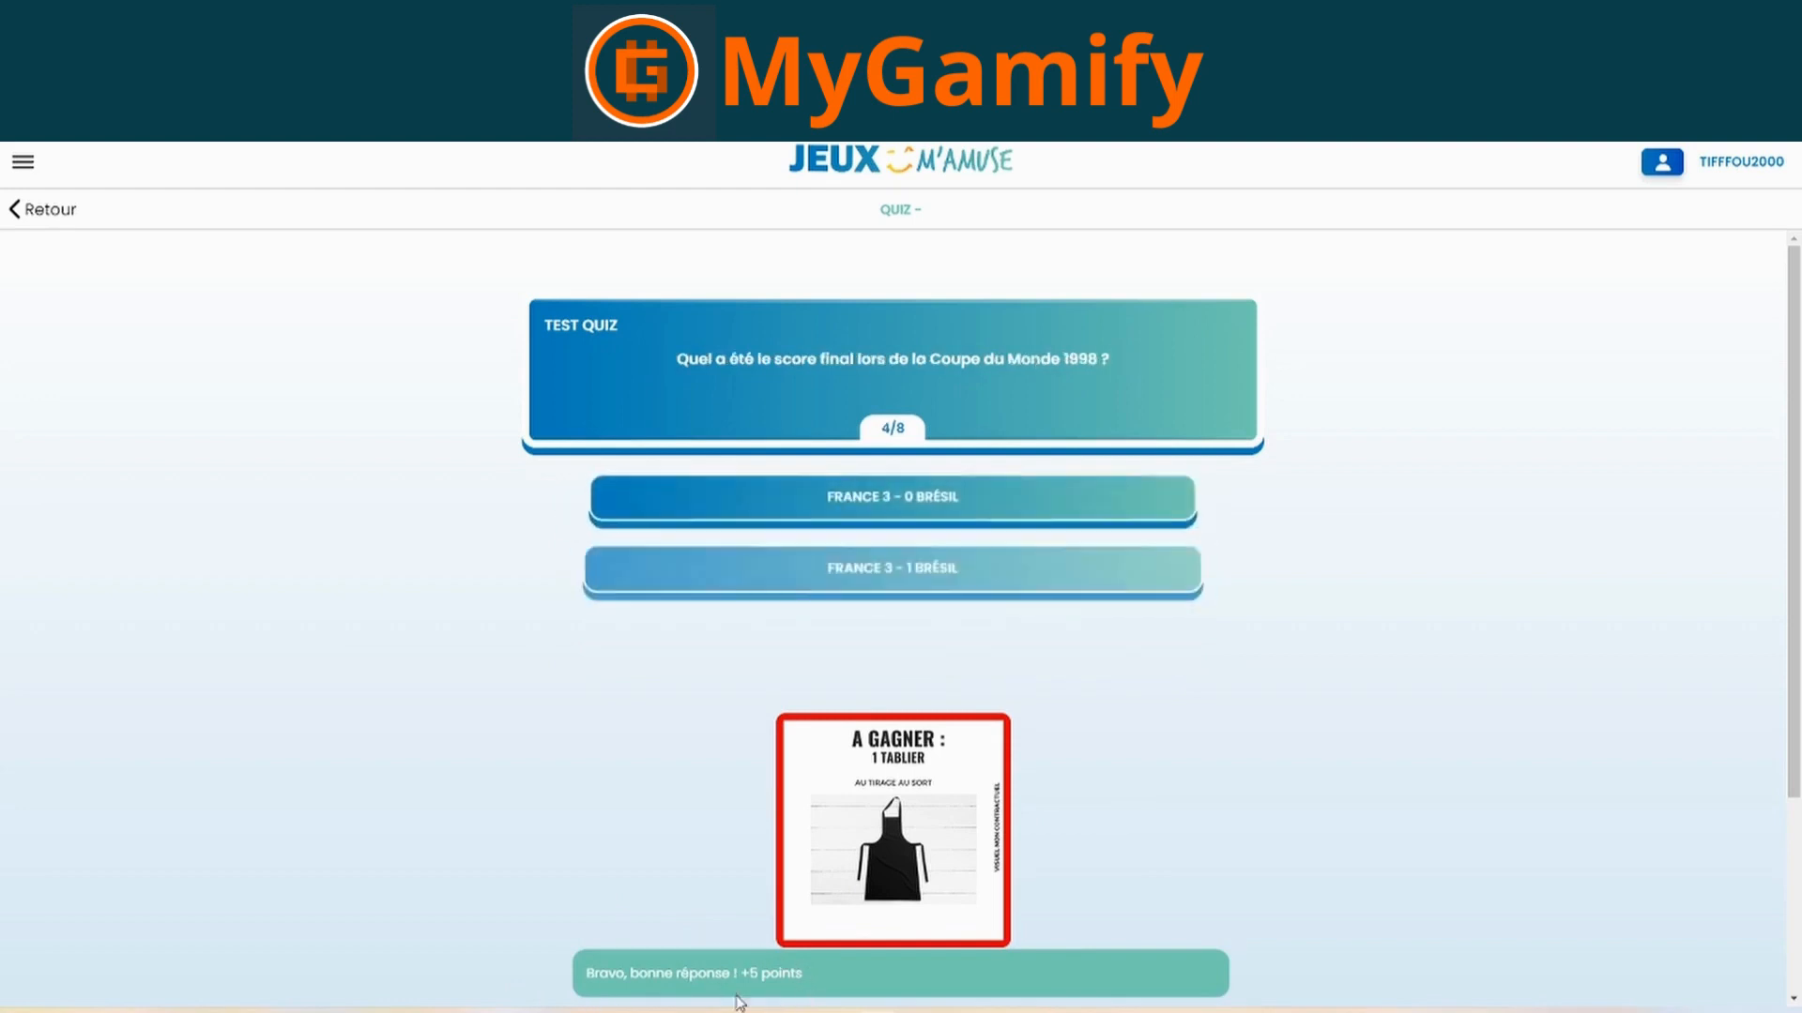
{"action": "left_click", "coordinate": [838, 636]}
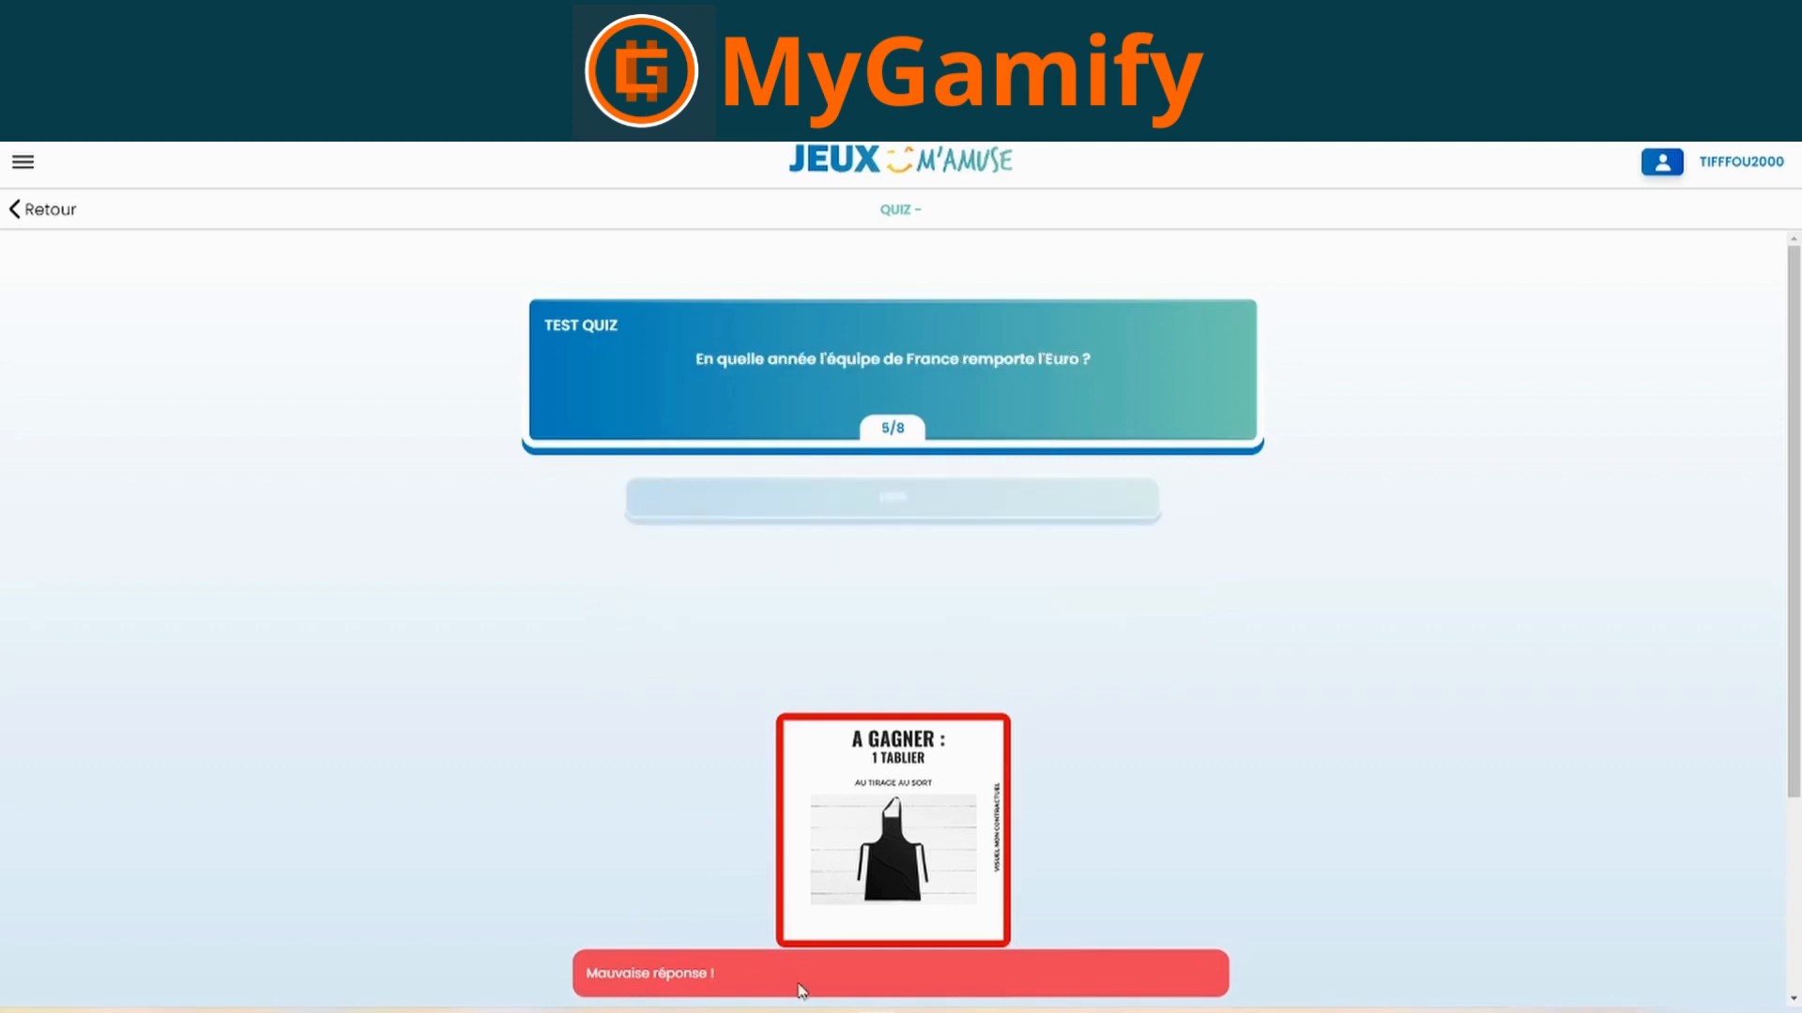
{"action": "left_click", "coordinate": [893, 575]}
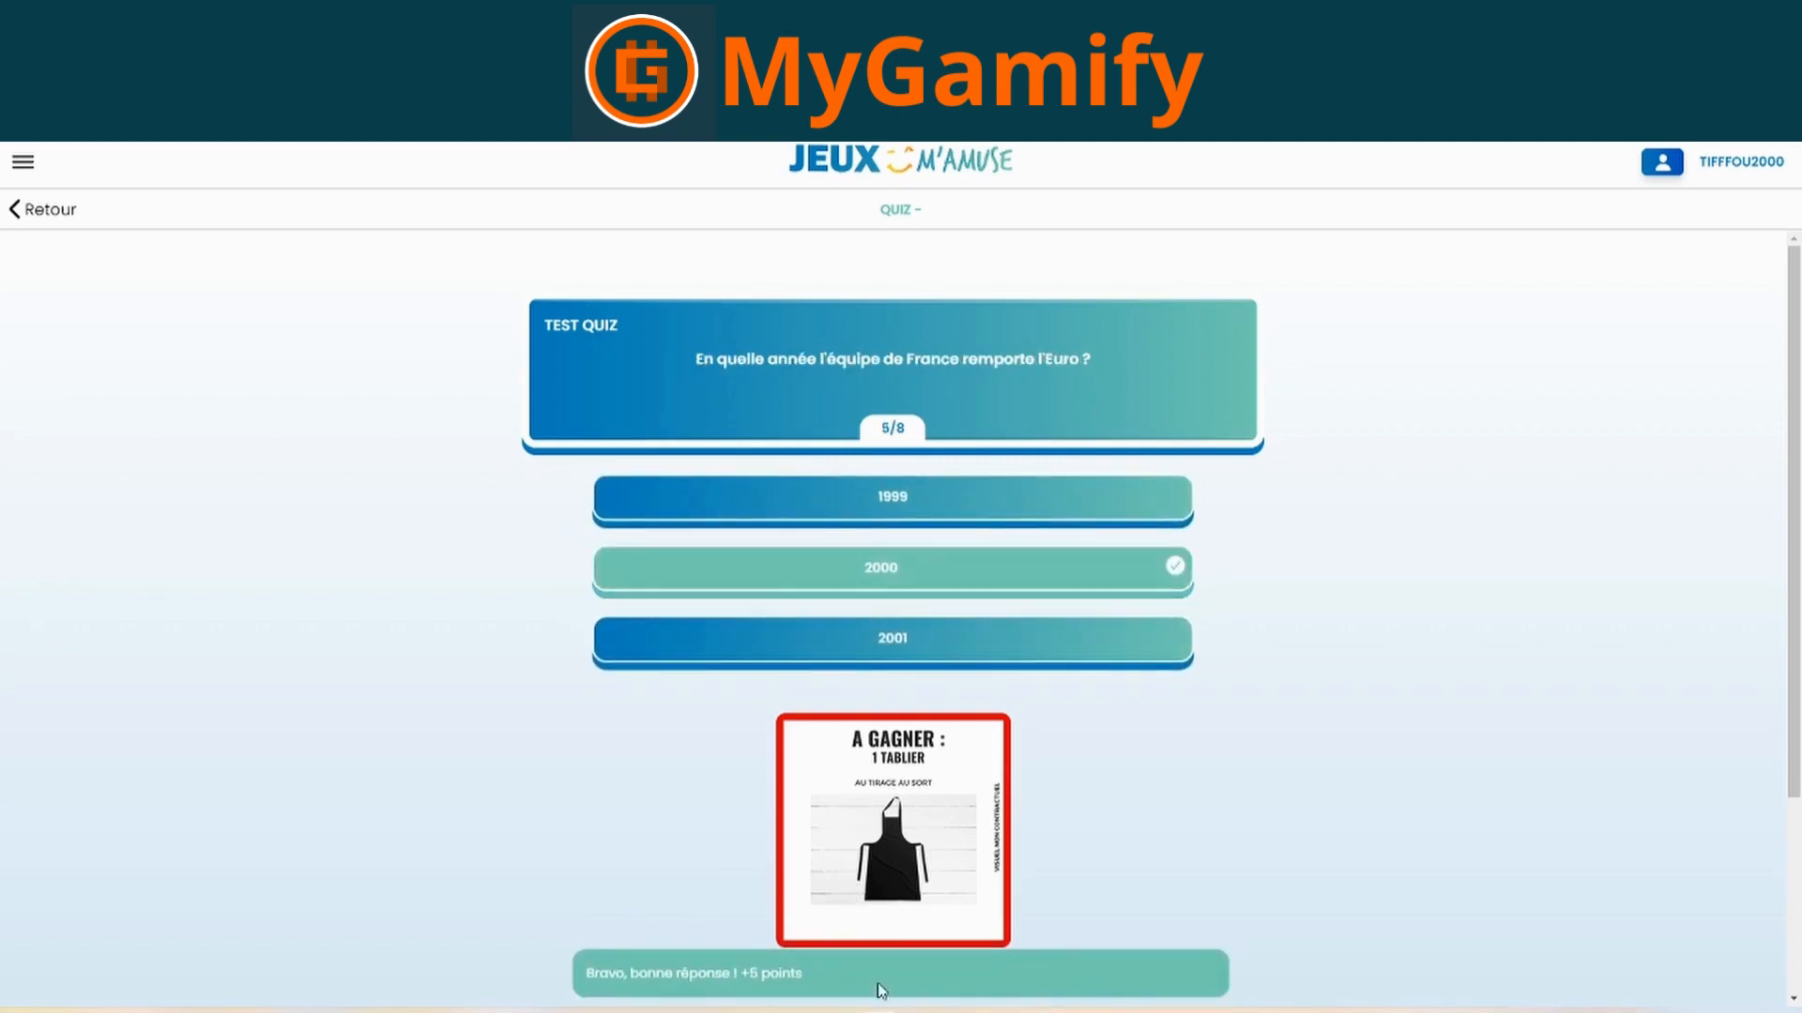
{"action": "left_click", "coordinate": [912, 500]}
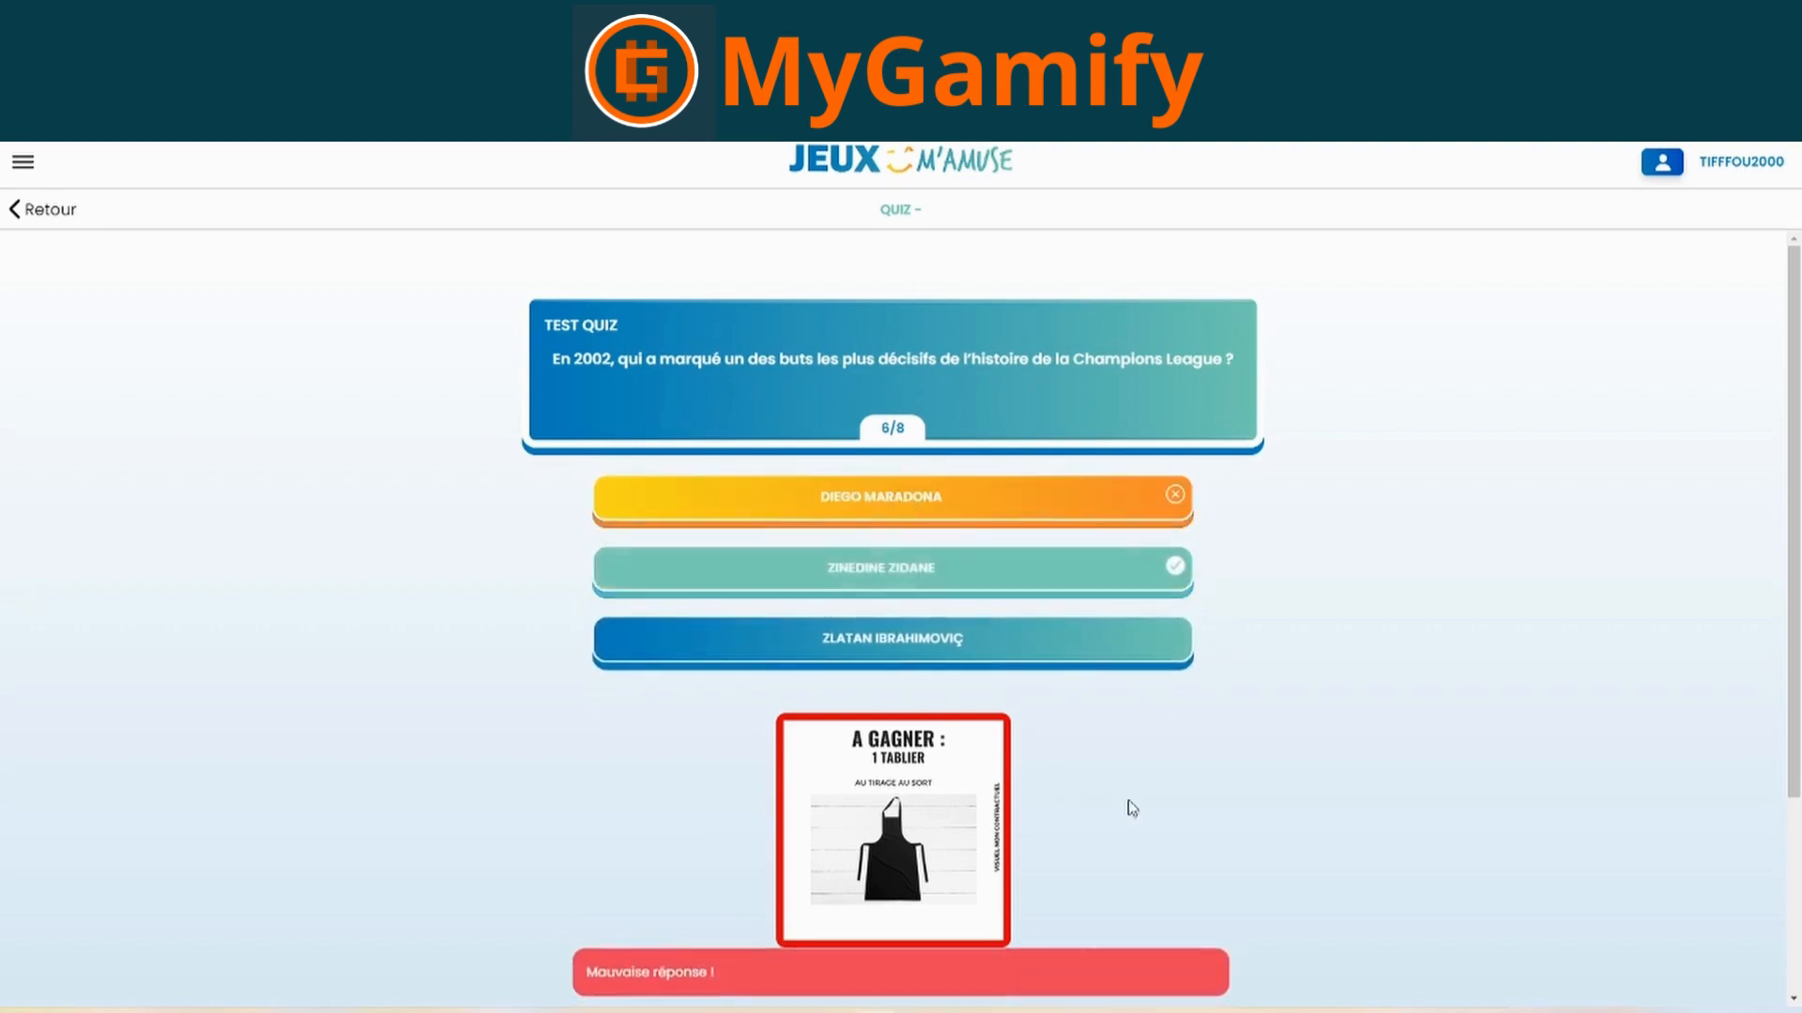
{"action": "left_click", "coordinate": [884, 640]}
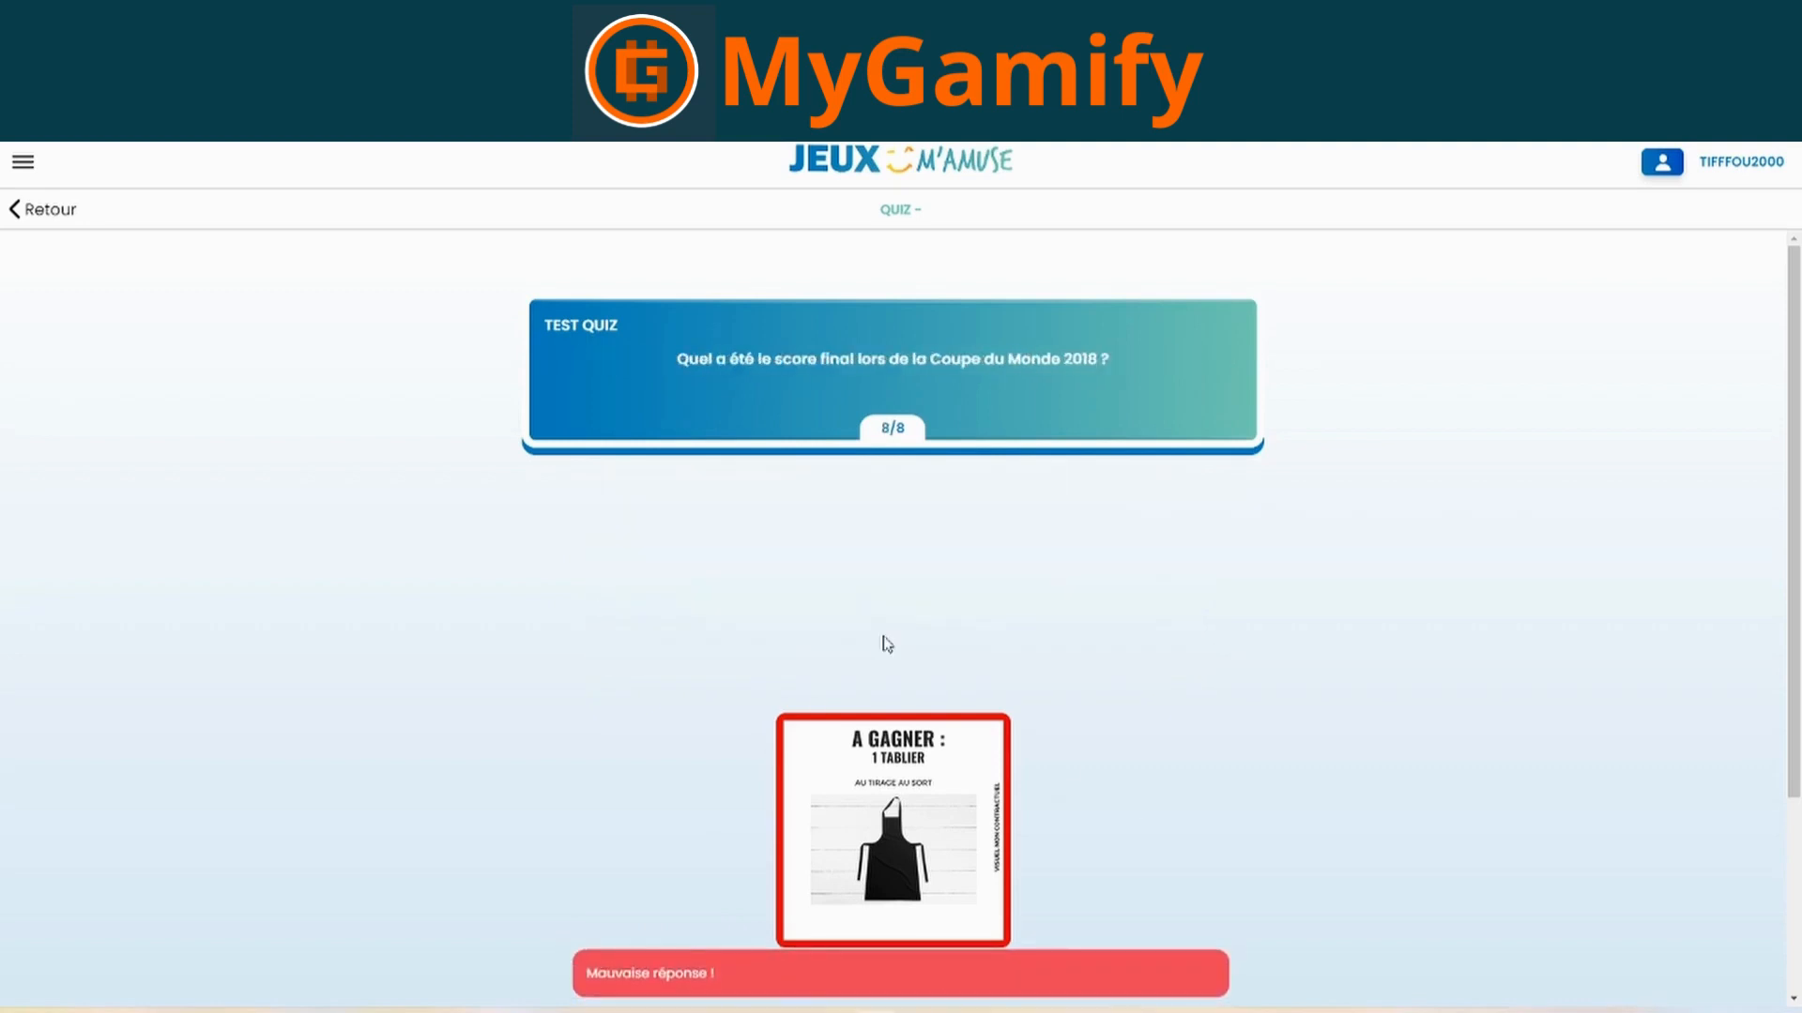
{"action": "left_click", "coordinate": [998, 584]}
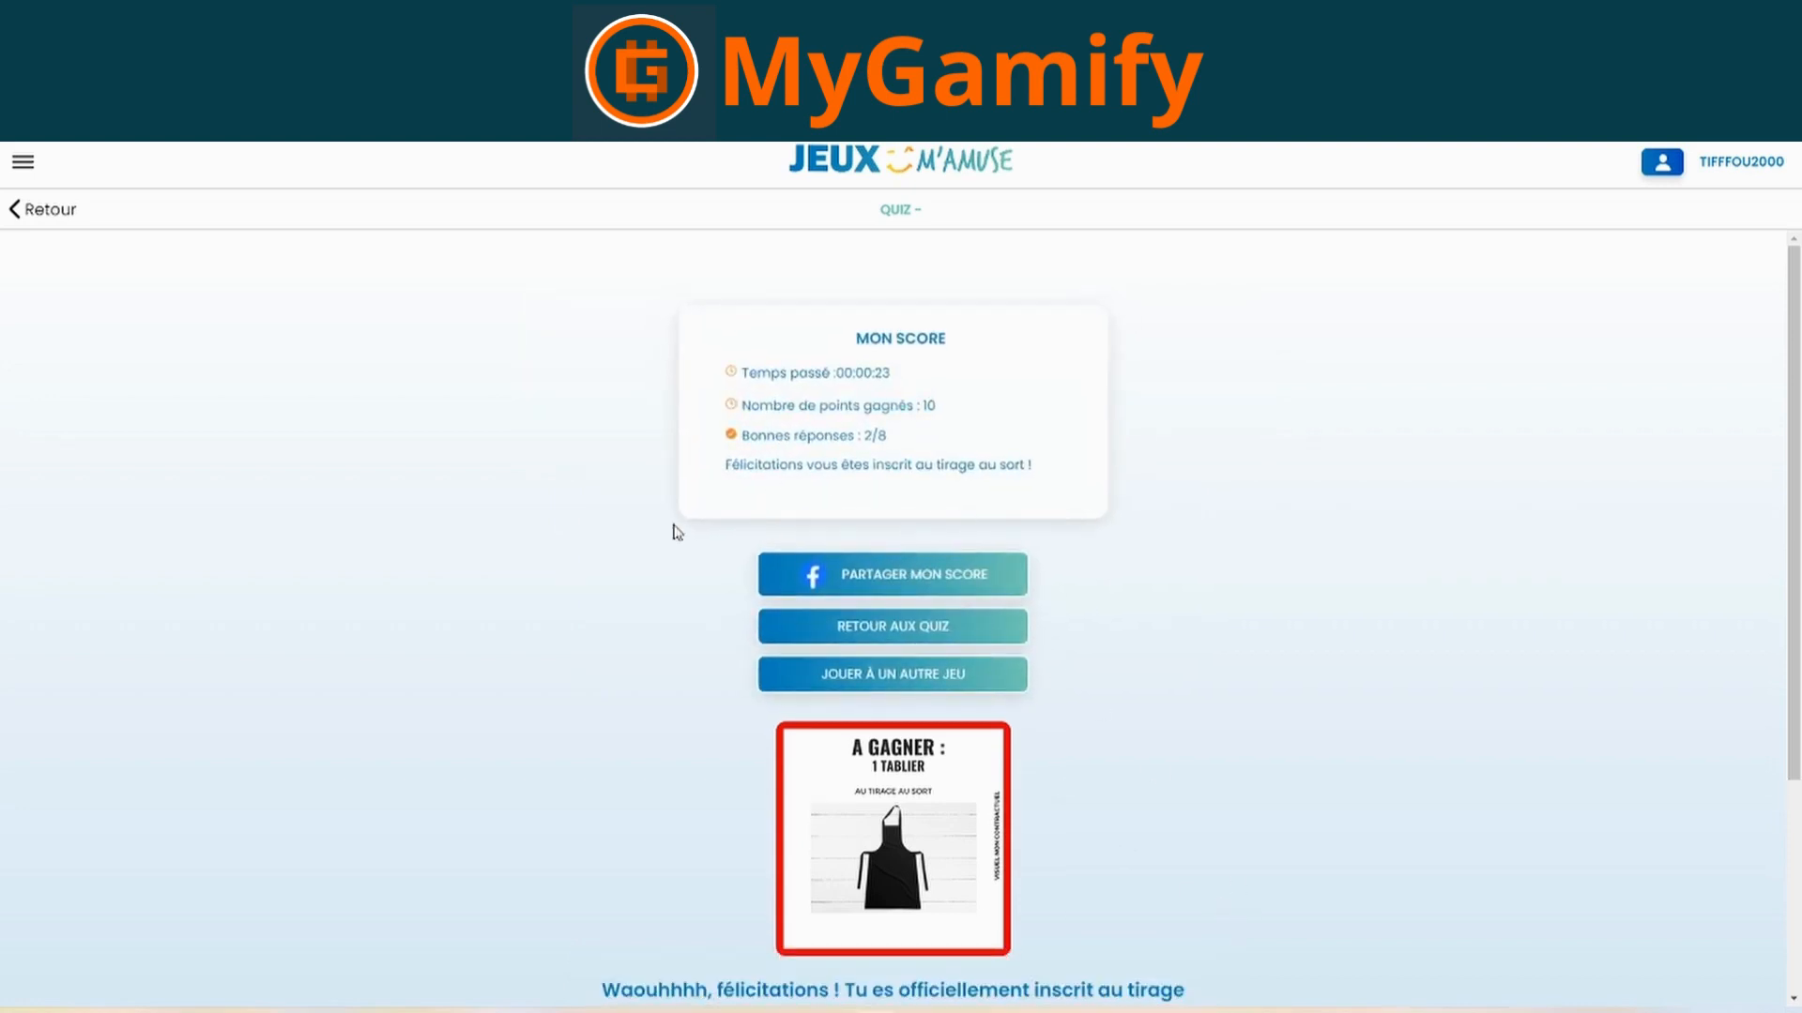
- Review the score summary, the prize image and the draw registration message on the quiz result page
{"action": "scroll", "coordinate": [998, 924], "scroll_direction": "down", "scroll_amount": 1}
{"action": "scroll", "coordinate": [1271, 913], "scroll_direction": "up", "scroll_amount": 1}
{"action": "scroll", "coordinate": [1220, 915], "scroll_direction": "down", "scroll_amount": 1}
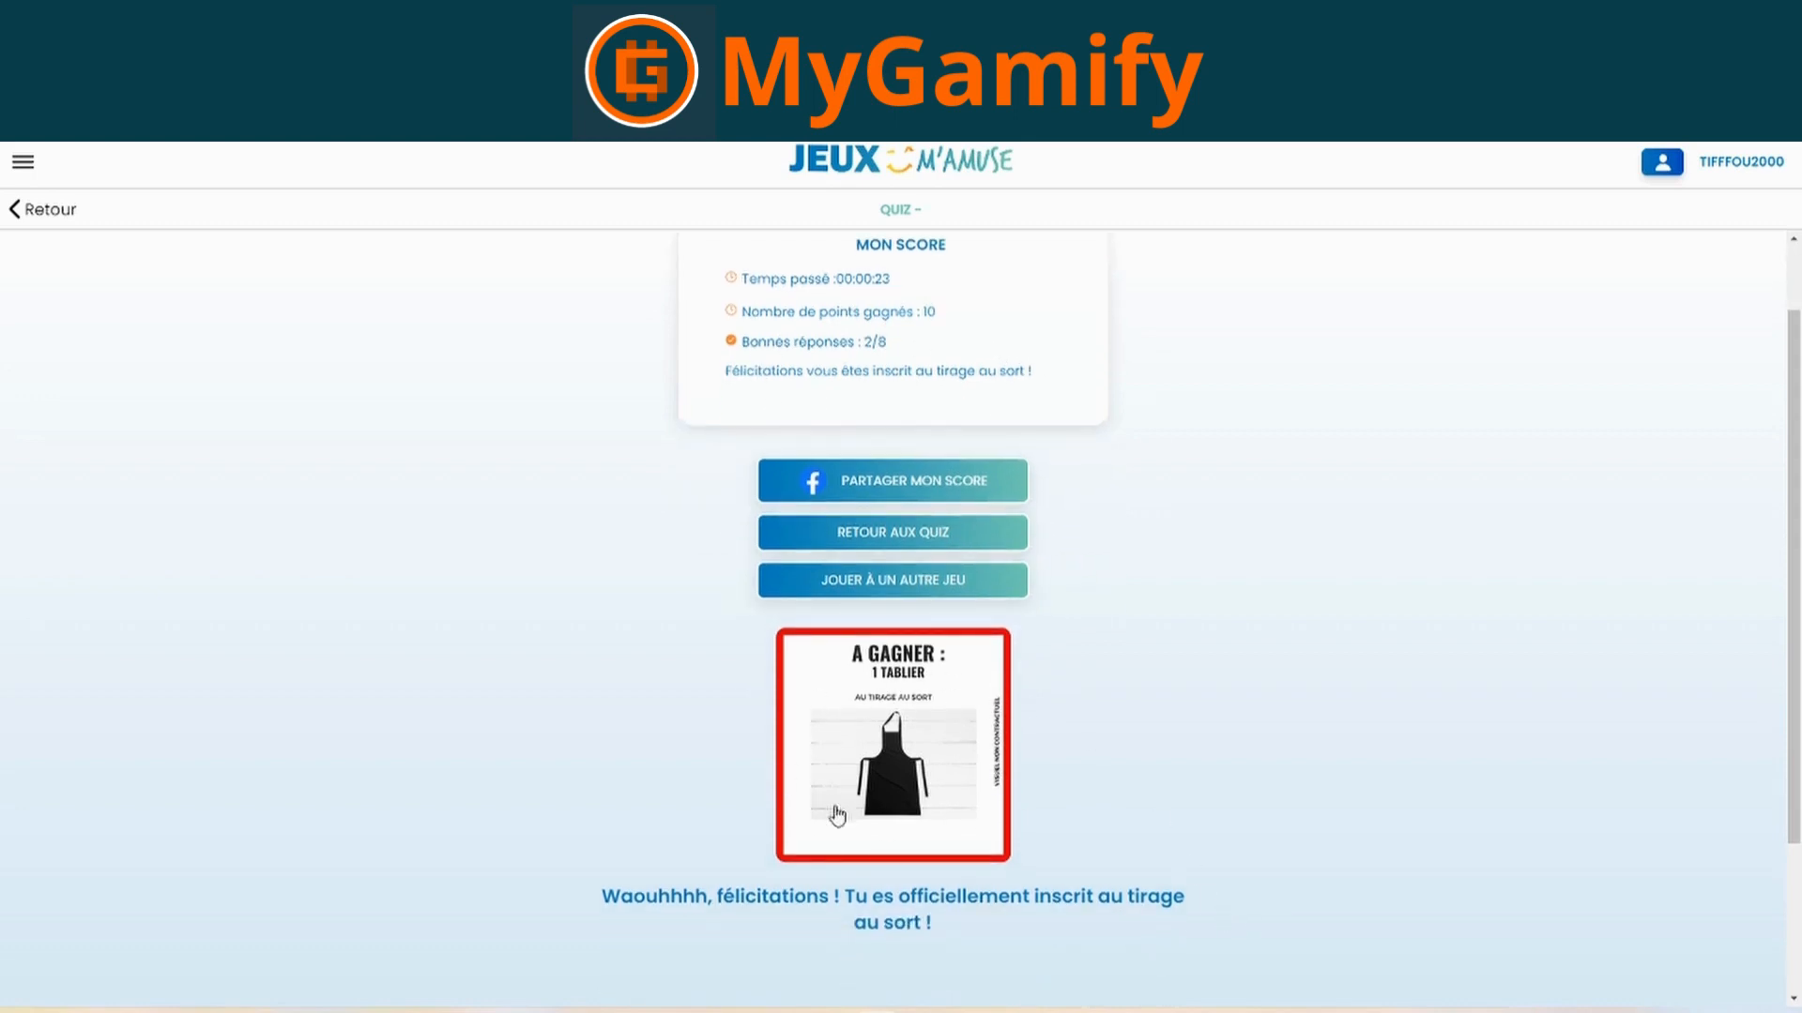
{"action": "scroll", "coordinate": [1287, 780], "scroll_direction": "up", "scroll_amount": 1}
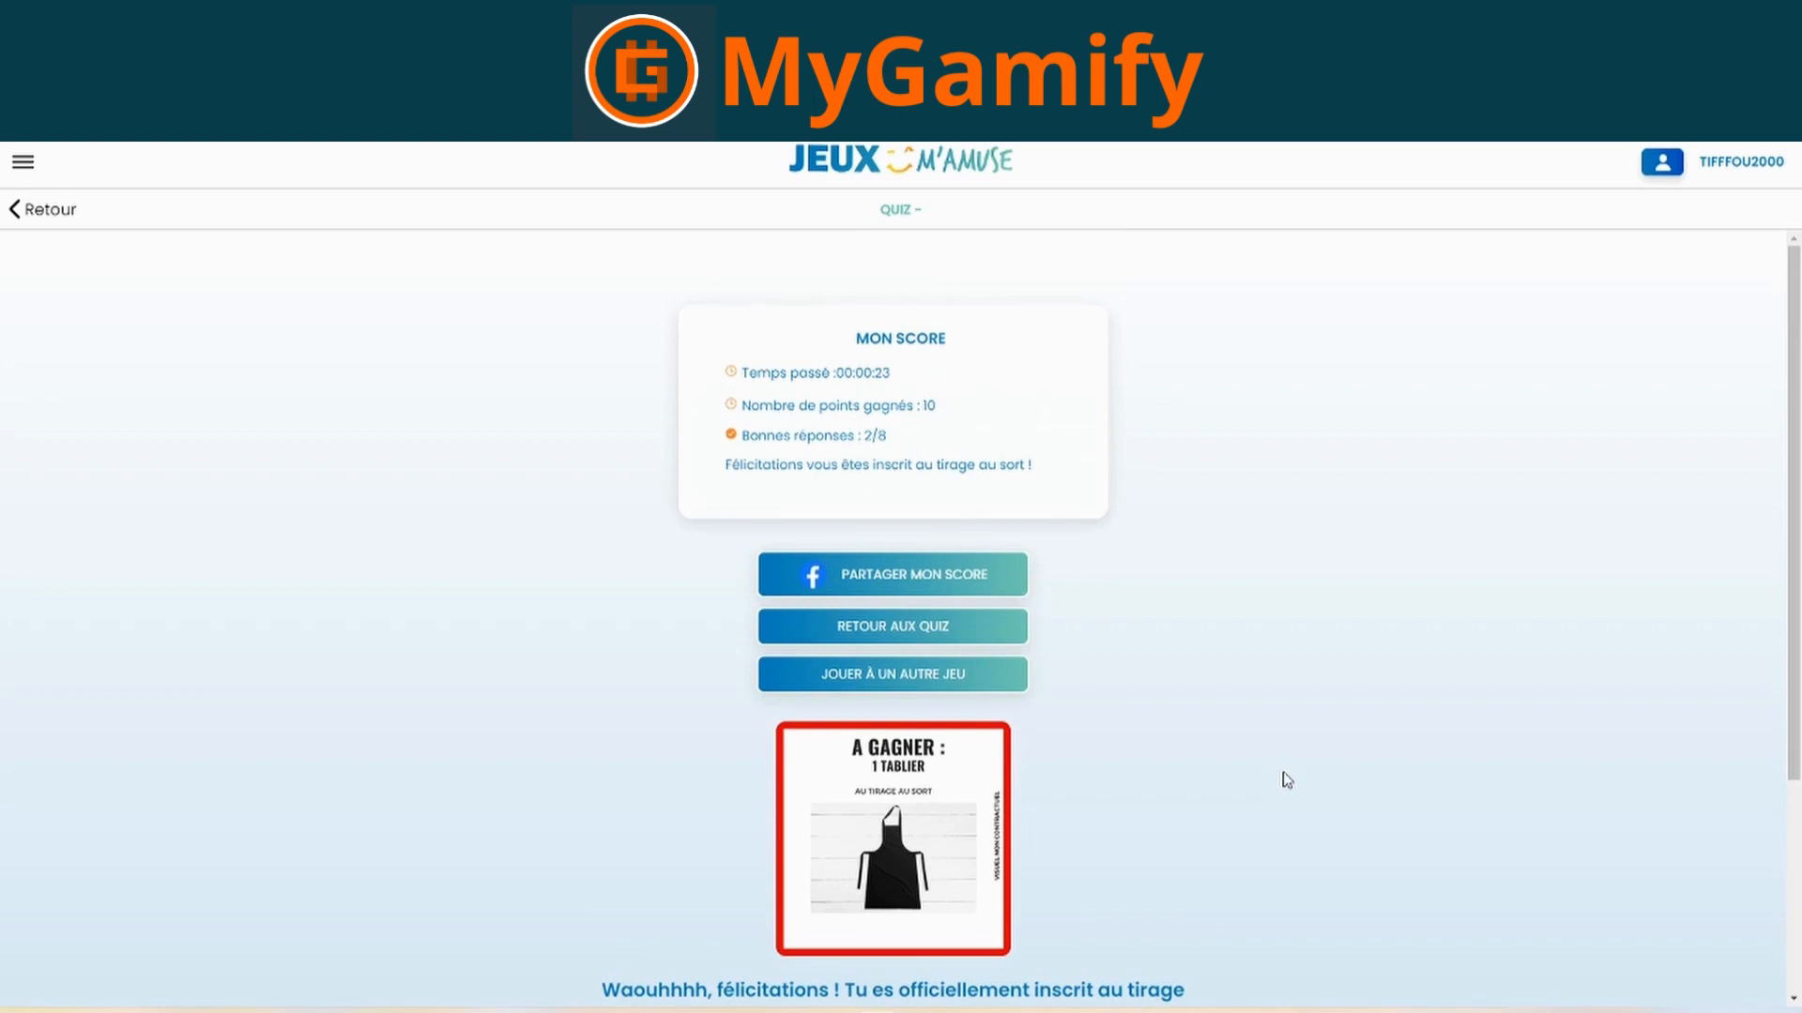